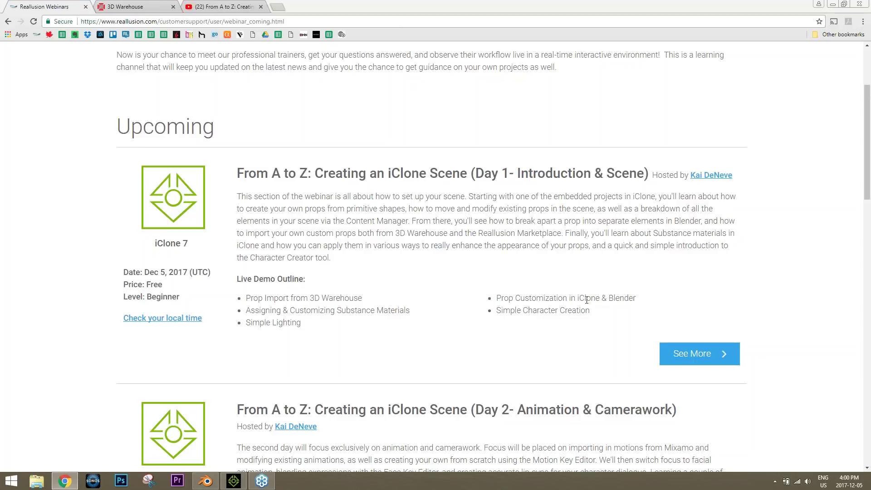
- Review the From A to Z: Creating an iClone Scene webinar outlines and the matching YouTube video page
scroll(594, 295, "down", 4)
scroll(593, 294, "down", 3)
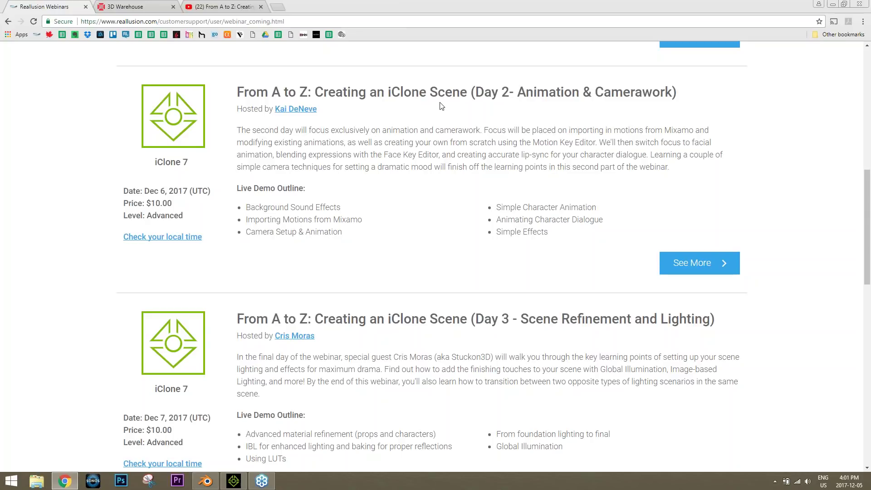
scroll(495, 184, "up", 10)
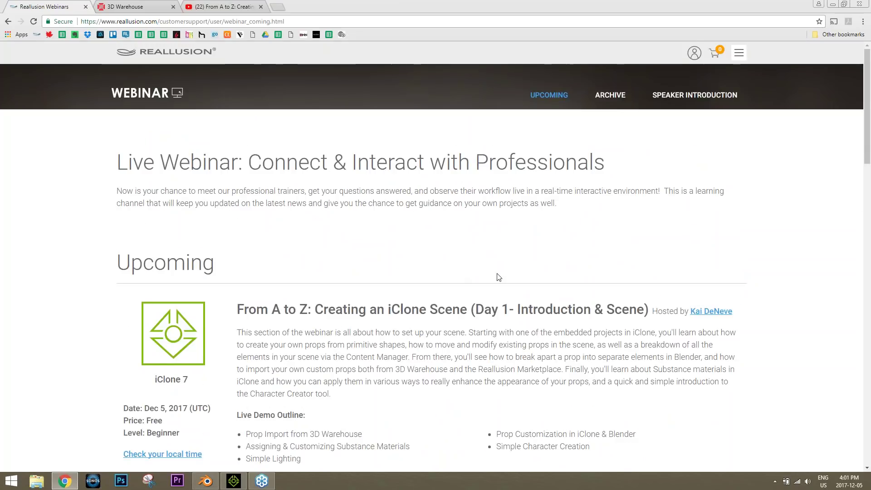
scroll(497, 272, "down", 4)
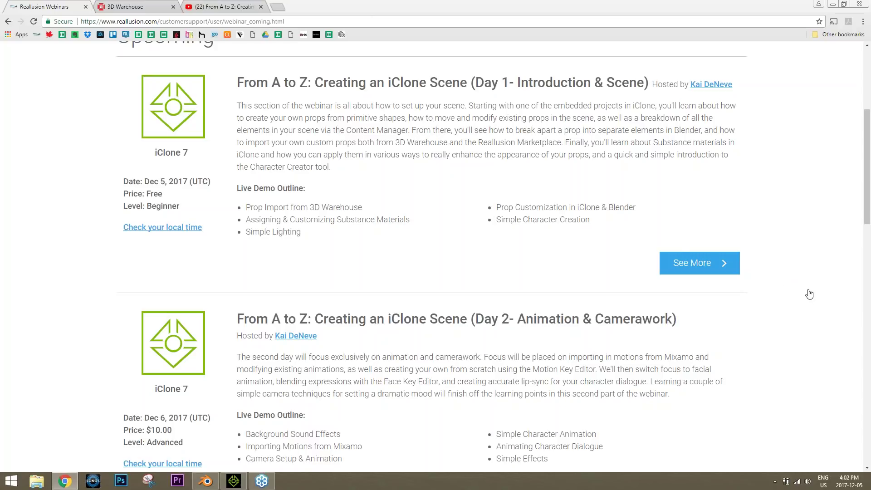
left_click(236, 6)
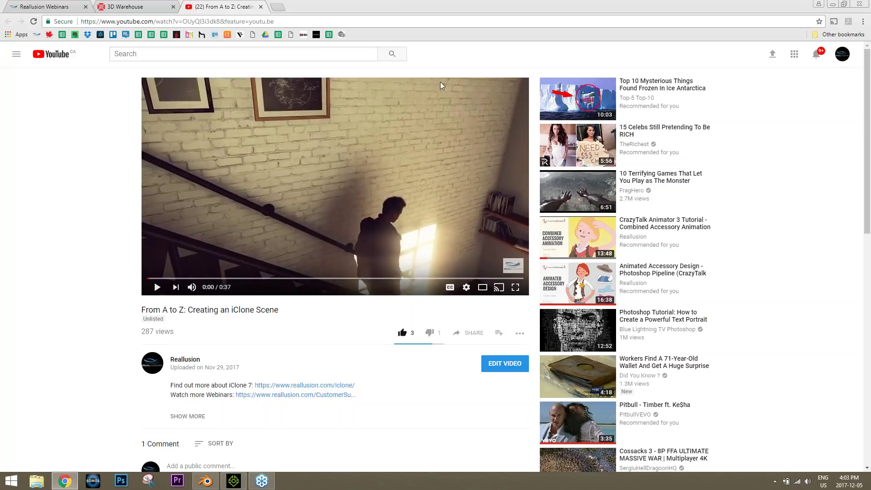
left_click(72, 5)
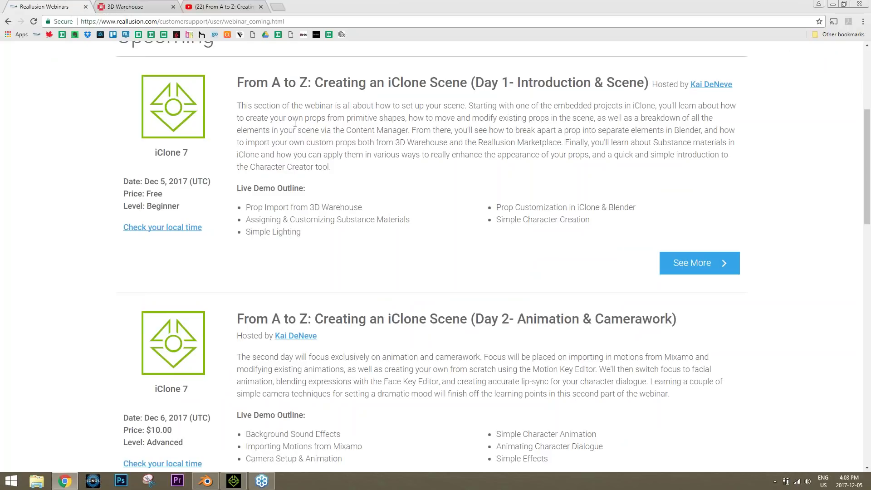
left_click(302, 22)
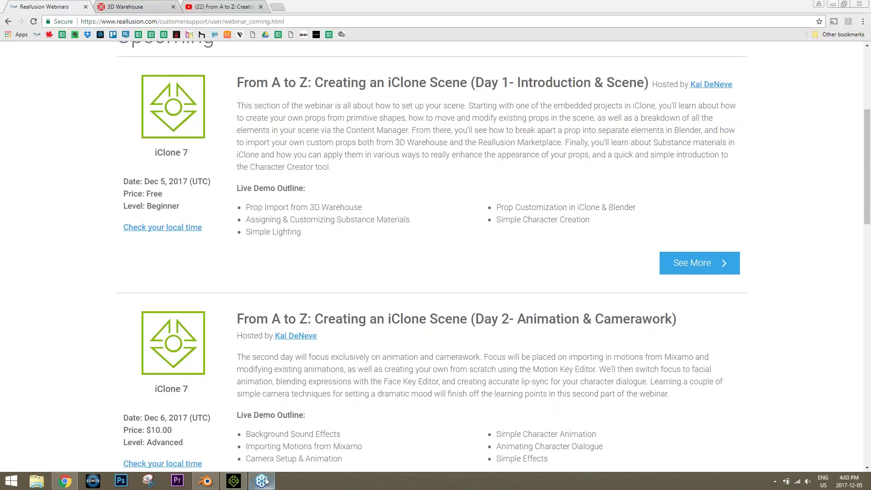
- Switch to iClone and open the 2. GI folder in the project templates
left_click(235, 479)
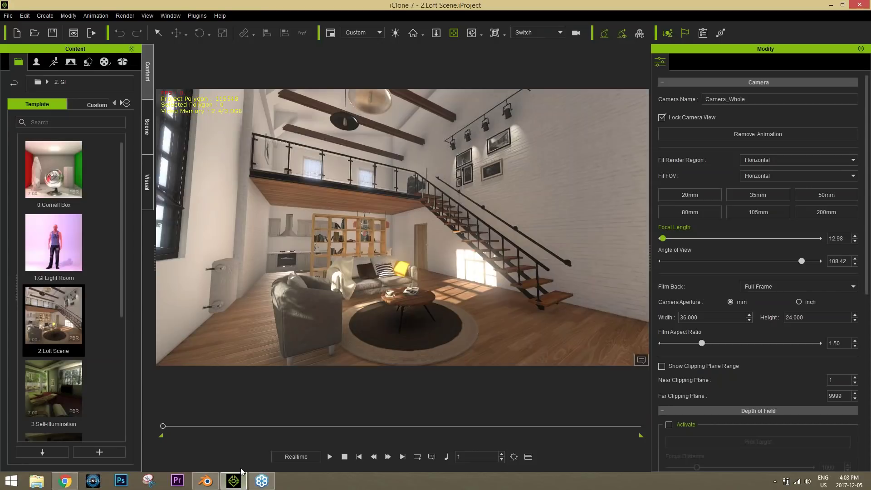
mouse_move(234, 481)
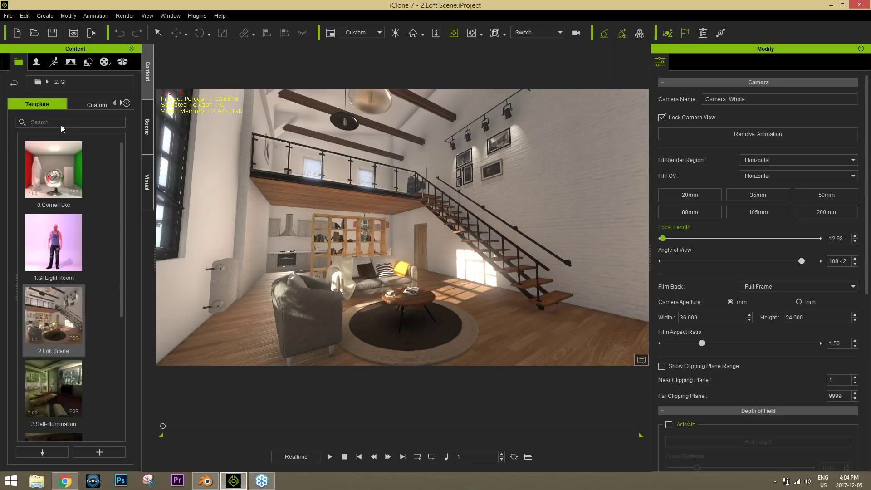
left_click(39, 84)
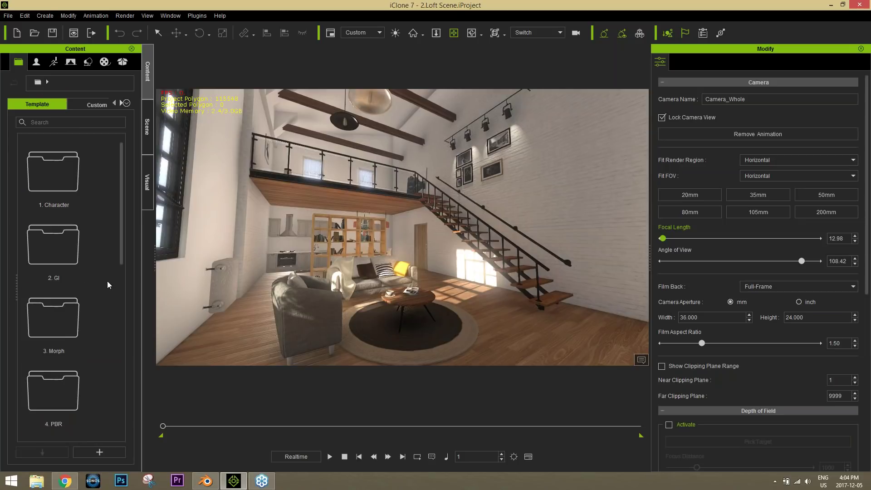
double_click(64, 249)
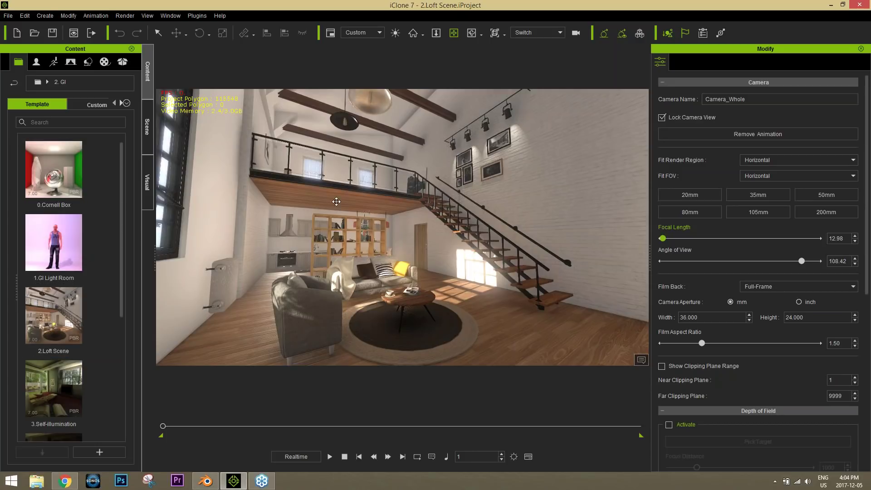
- Play the Loft Scene project through its camera cuts and stop playback
left_click(329, 457)
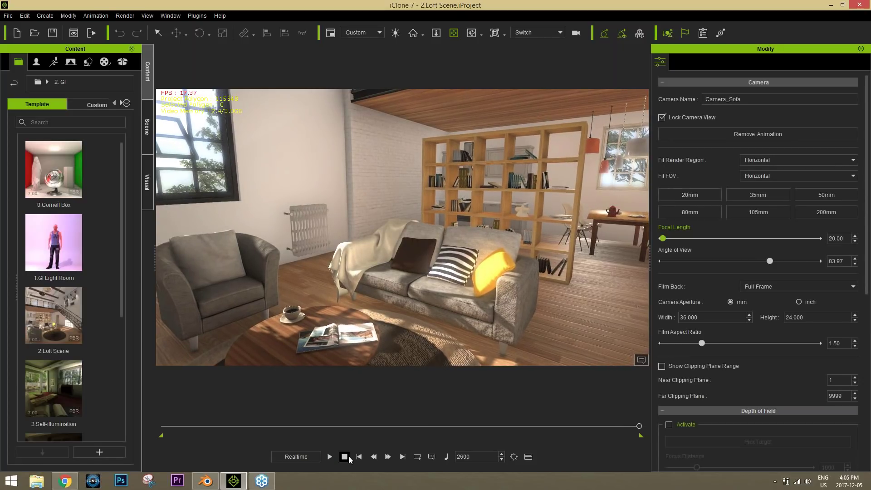
left_click(346, 457)
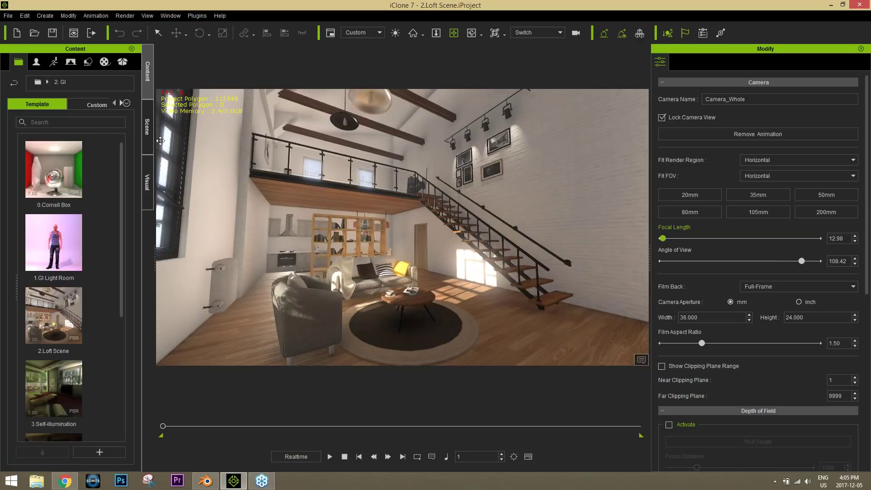
- Show the scene's object list and switch to the Preview camera, framed on the whole loft interior
left_click(147, 132)
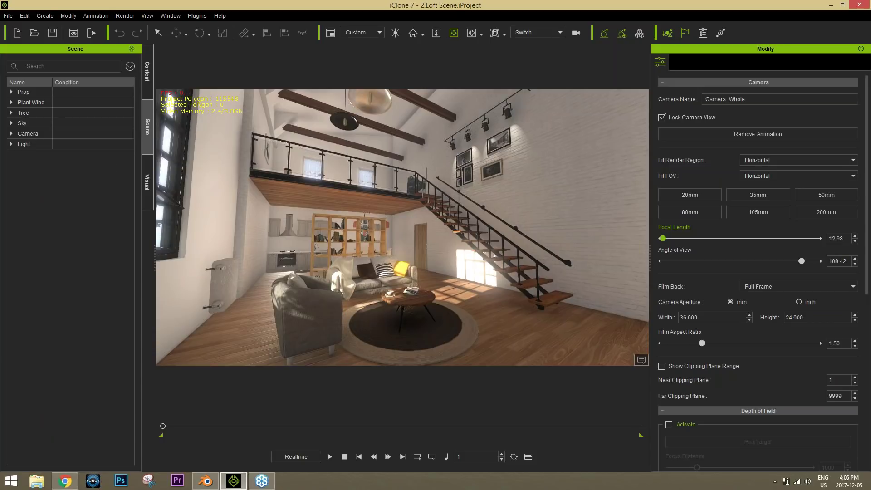
left_click(538, 31)
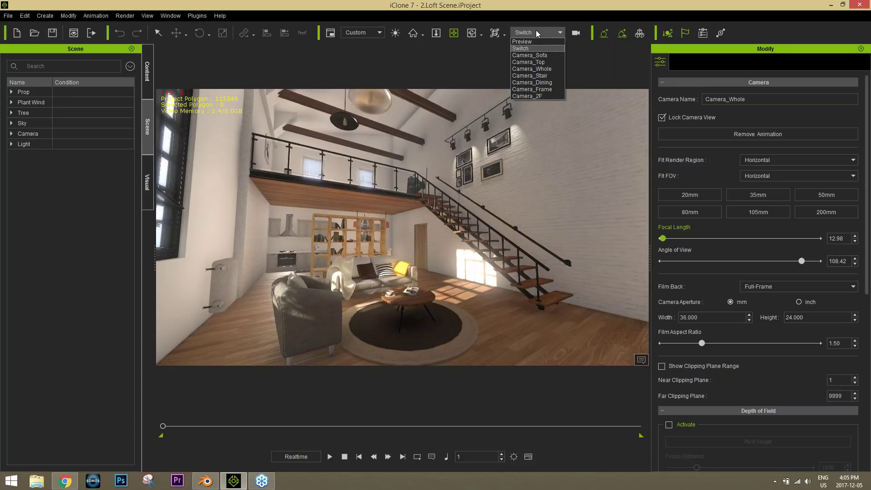
left_click(531, 40)
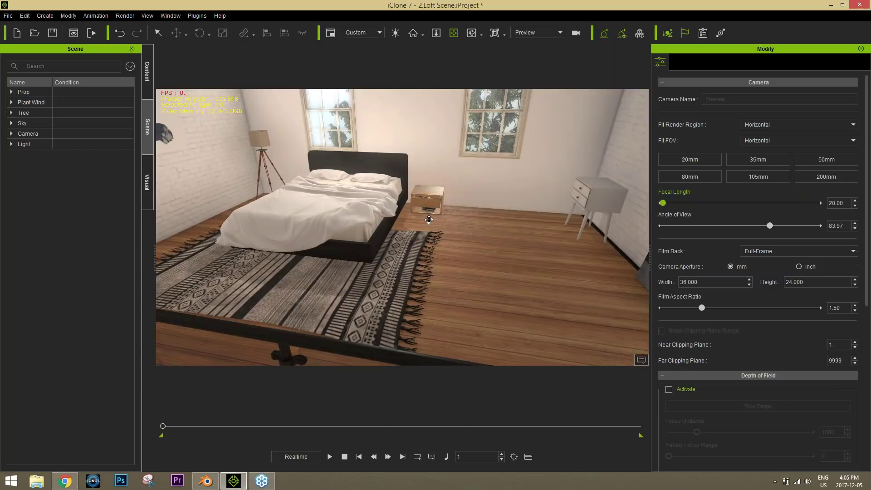
right_click_drag(420, 187, 424, 258)
middle_click_drag(424, 258, 494, 219)
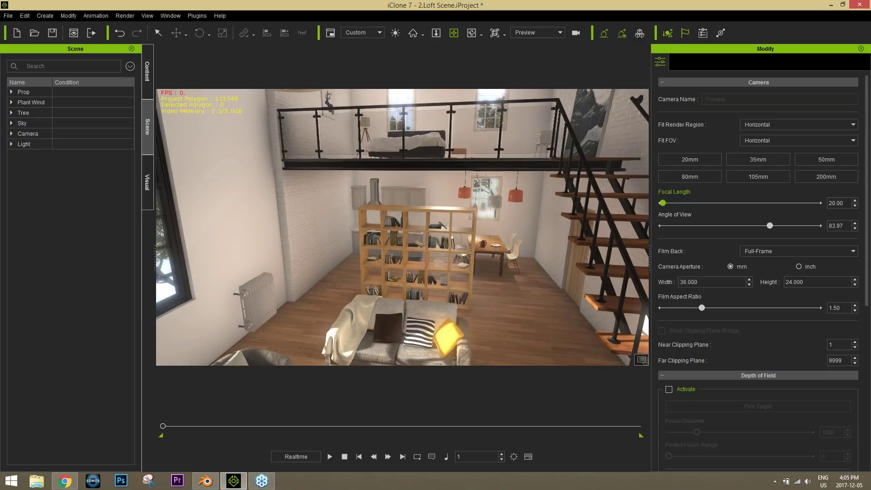
- Remove the Glow texture from the Sky object's material
left_click(11, 123)
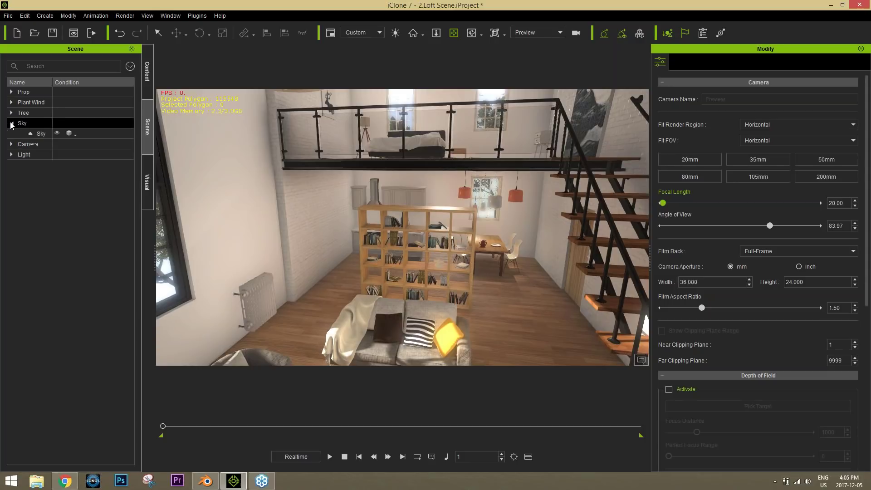
left_click(37, 134)
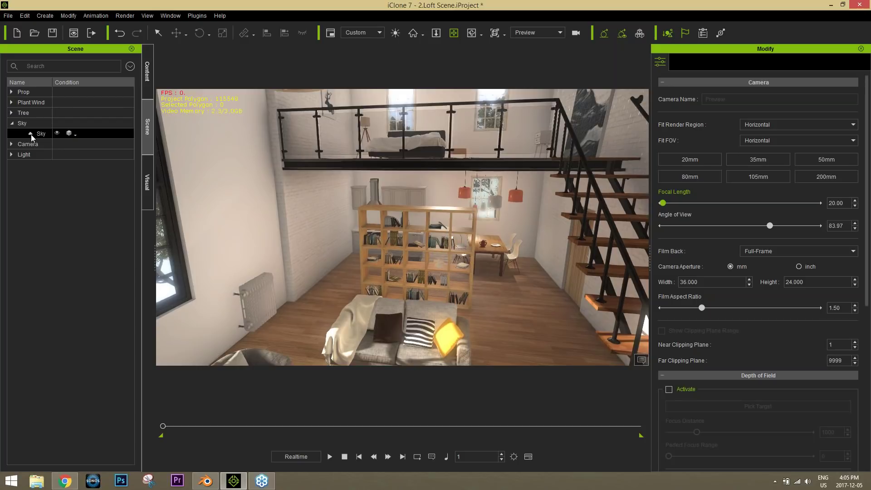
left_click(40, 134)
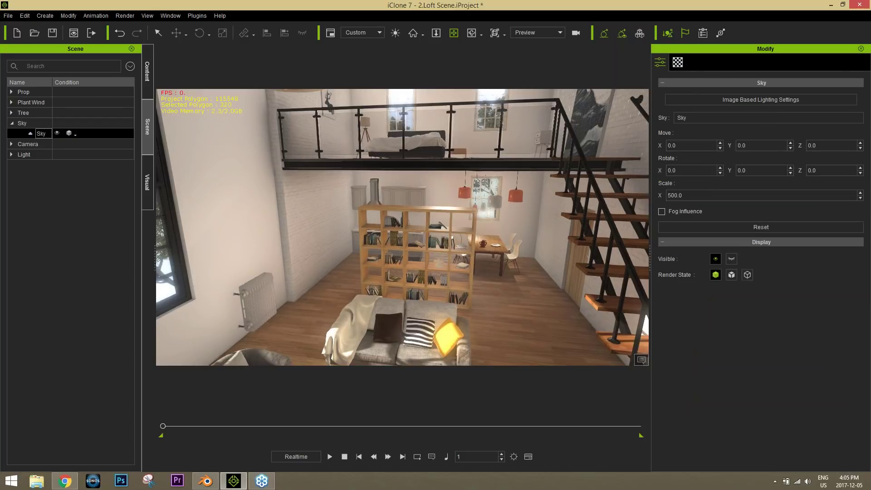
left_click(681, 63)
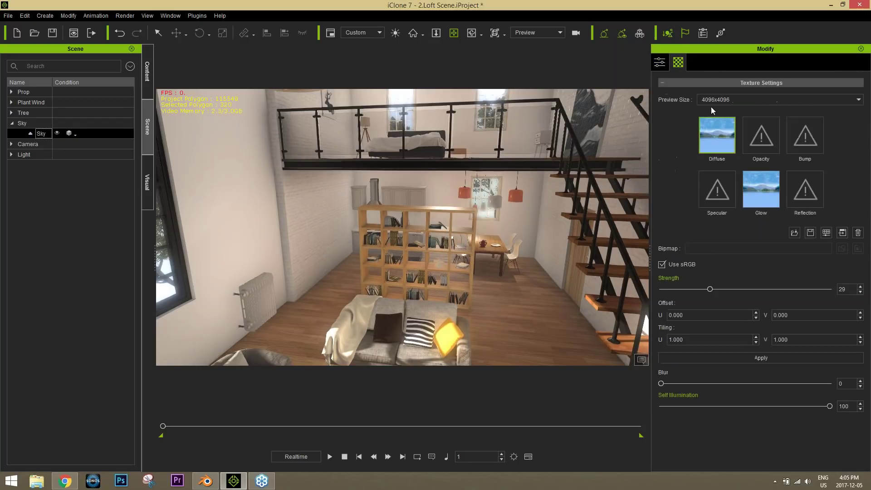
left_click(757, 180)
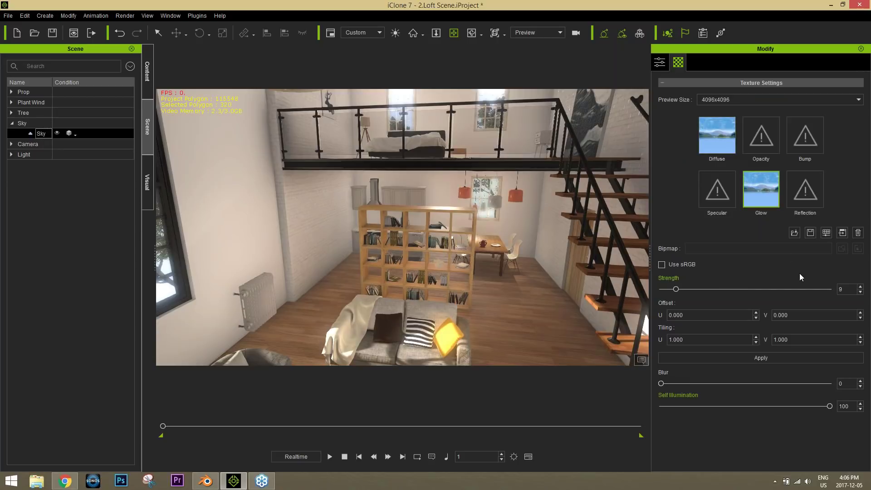
left_click(859, 232)
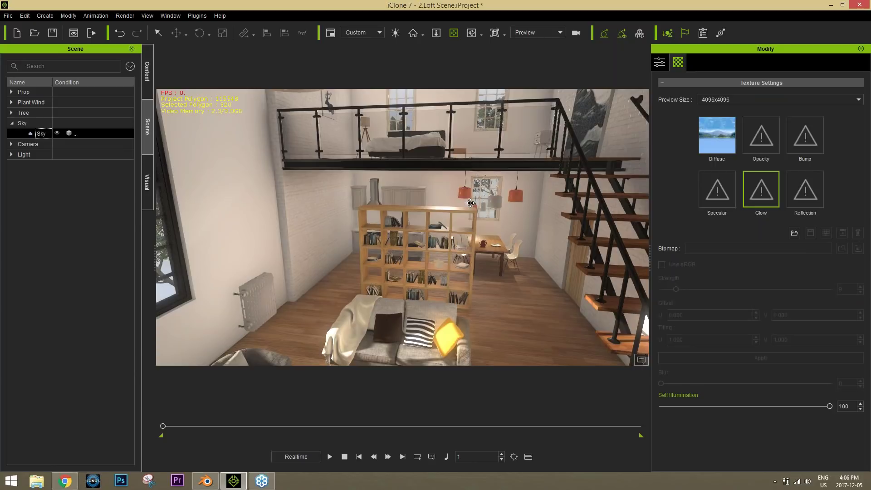
- Examine the sky background from outside the loft building and bring the view back to the interior
scroll(448, 287, "down", 8)
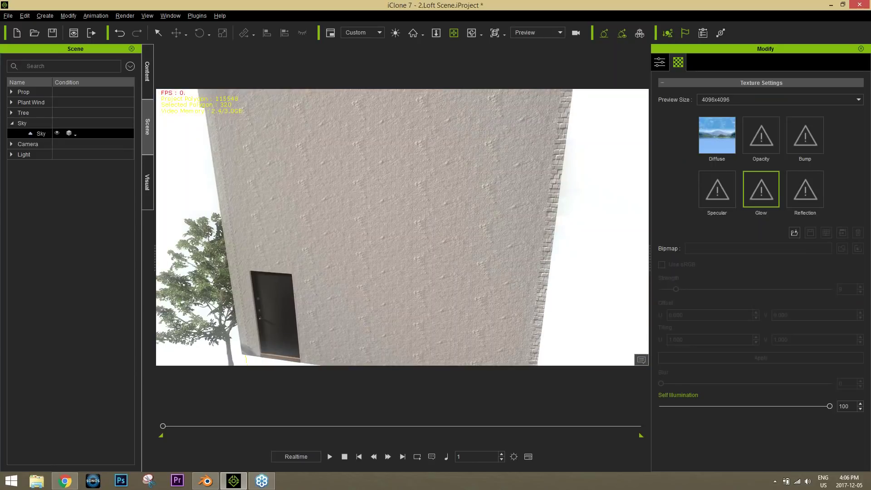
right_click_drag(450, 227, 399, 160)
scroll(400, 160, "down", 2)
scroll(434, 191, "down", 5)
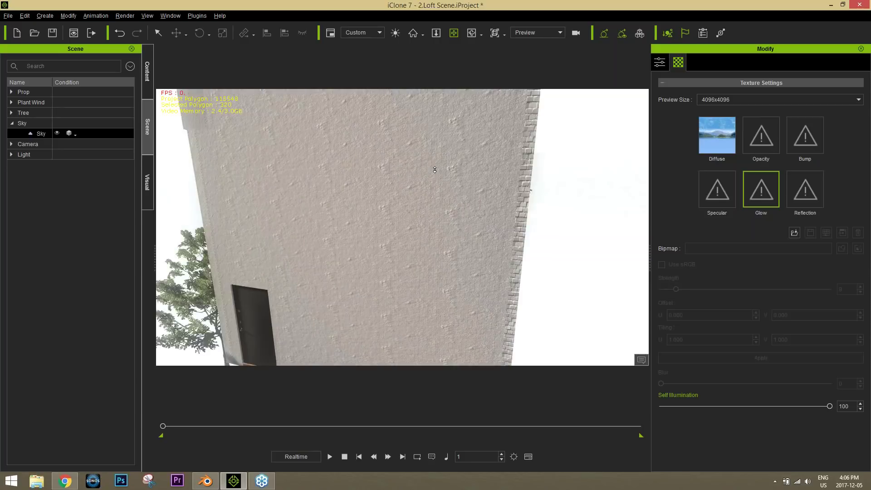
scroll(445, 232, "down", 5)
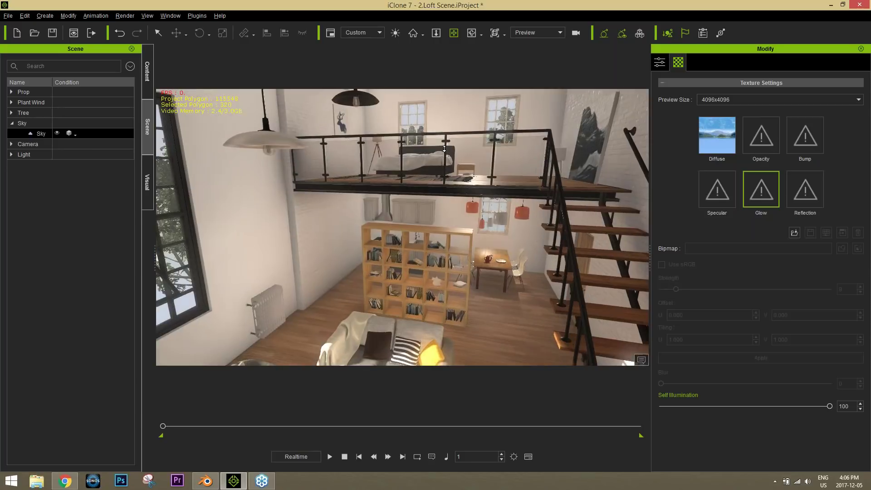
right_click_drag(446, 232, 417, 234)
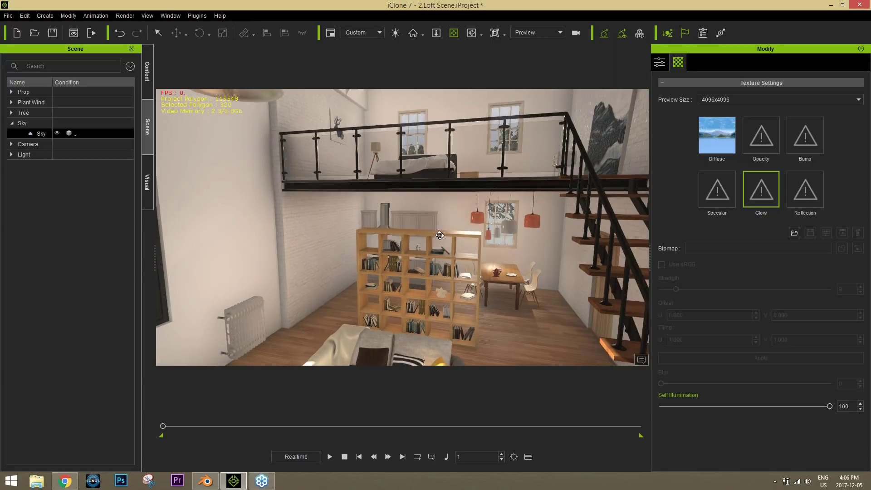
- Delete the Sky object from the scene
left_click(31, 127)
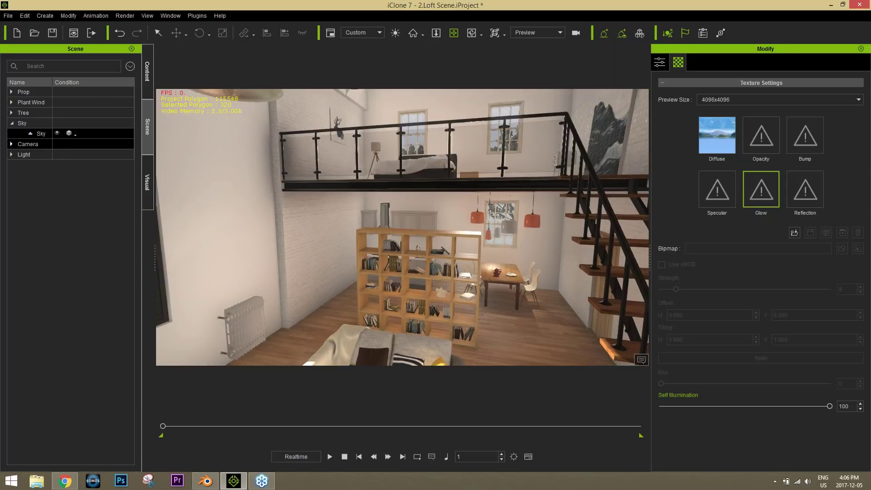
left_click(60, 144)
key("alt")
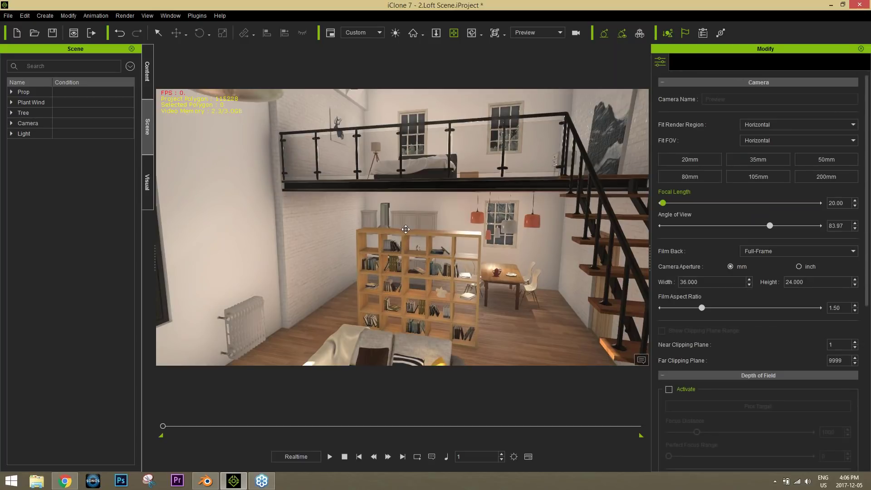
- Delete all cameras from Camera_Sofa to Camera_2F from the scene
left_click_drag(418, 227, 361, 223, "alt")
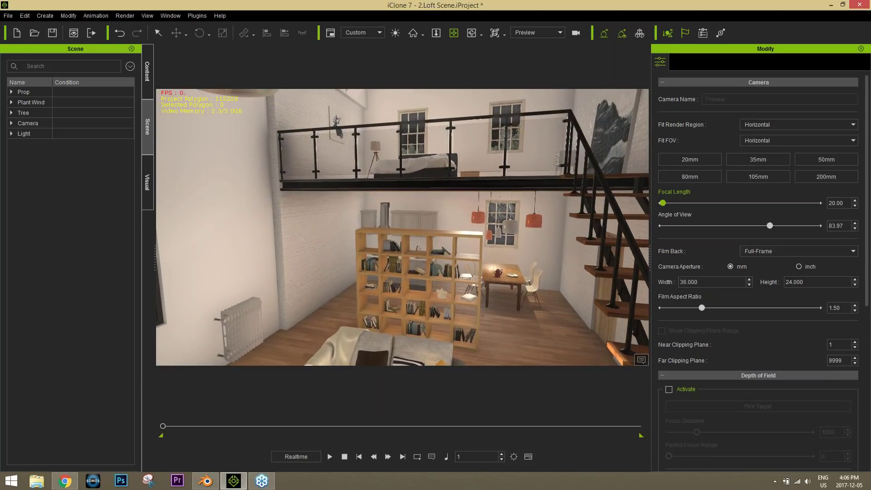
double_click(27, 123)
left_click_drag(52, 82, 94, 82)
left_click(69, 135)
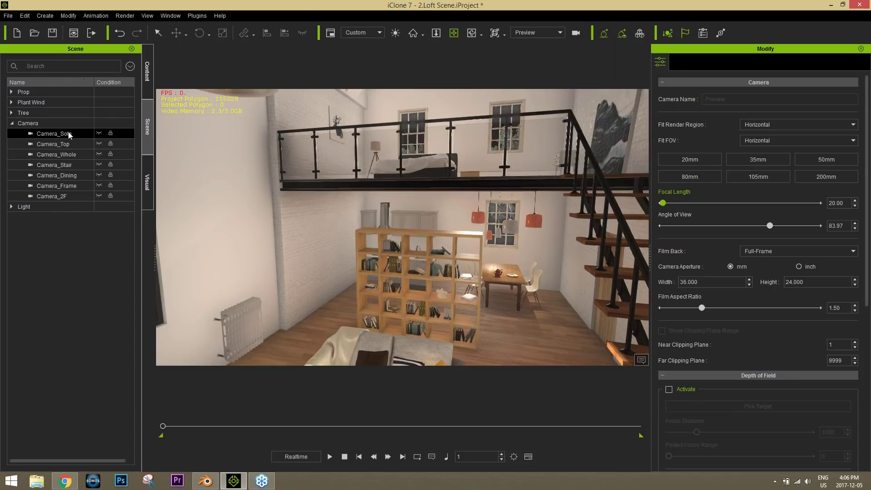
left_click(67, 196, "ctrl")
left_click(68, 195, "shift")
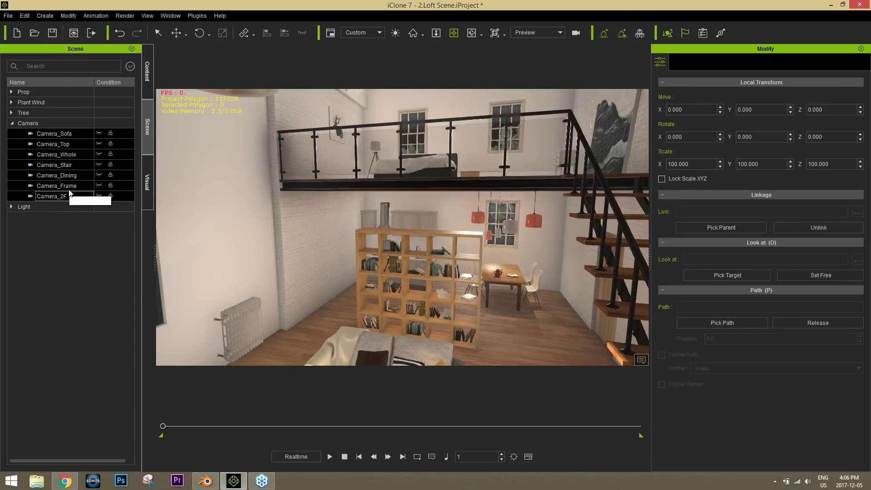
key("Delete")
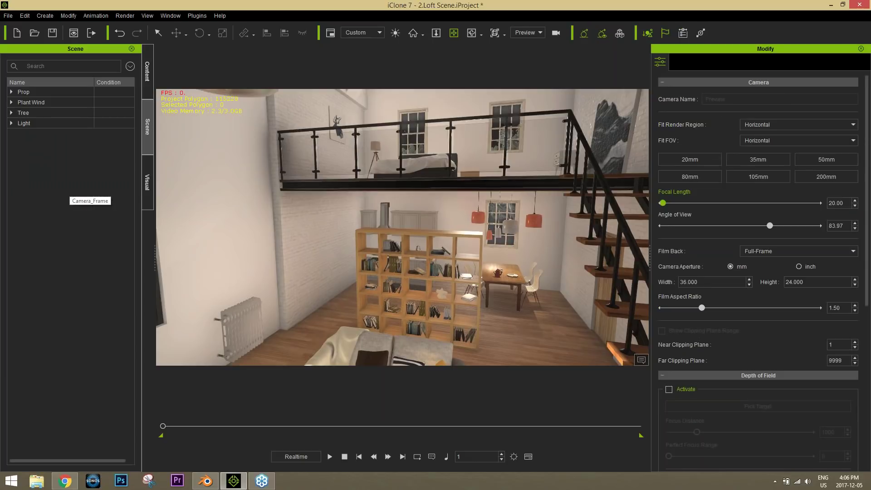
- List the scene's lights and play the scene briefly to check the frame rate
left_click(12, 123)
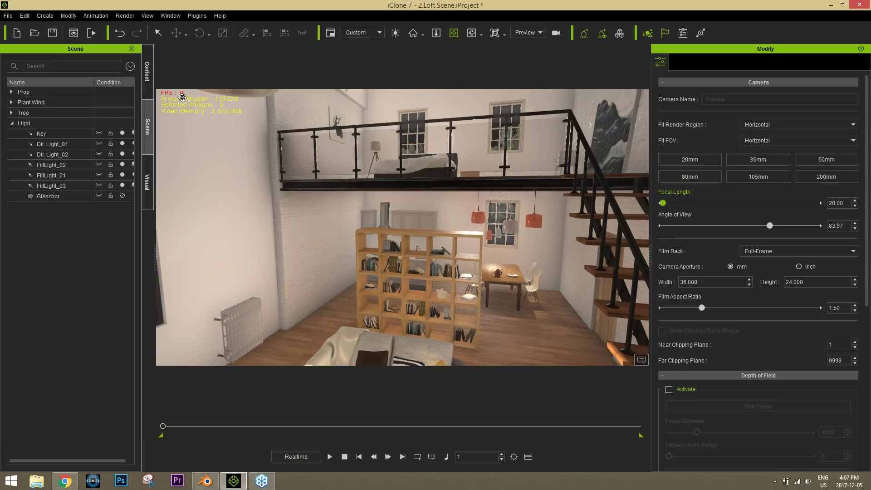
left_click(330, 456)
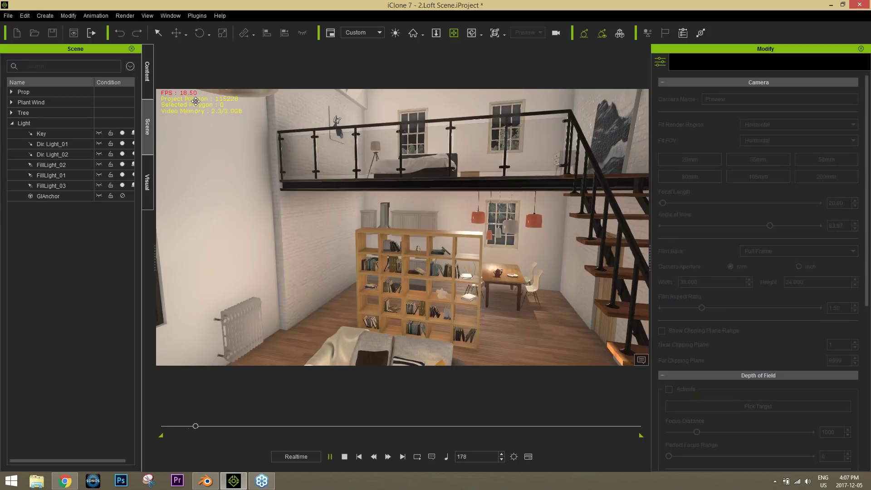
left_click(344, 457)
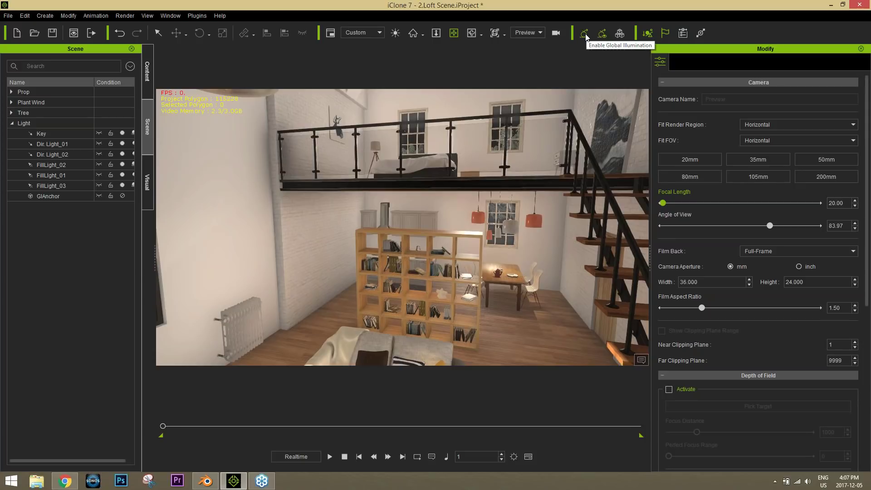
- Turn off Global Illumination along with its adjacent display option, and disable the scene's fog
left_click(585, 34)
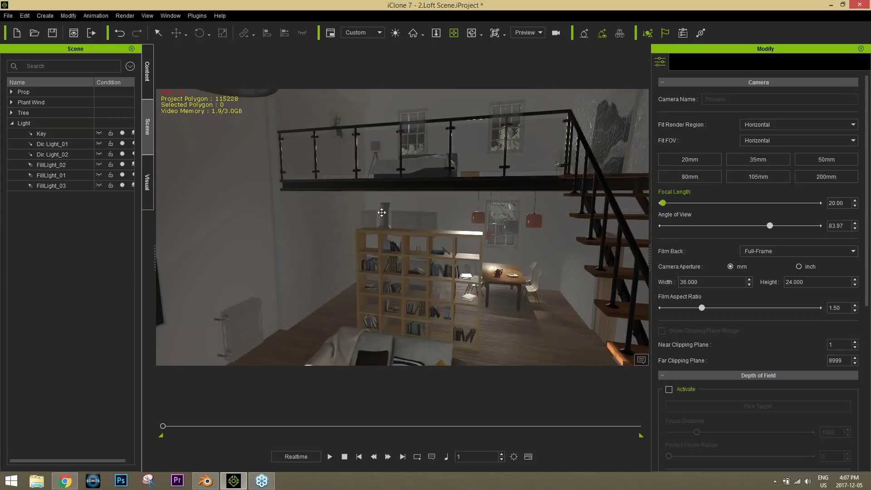
left_click(602, 36)
left_click(150, 196)
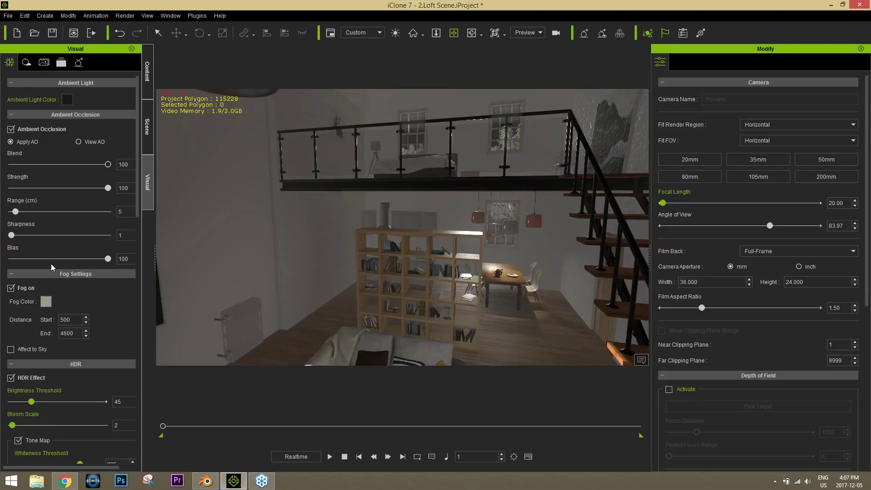
left_click(22, 287)
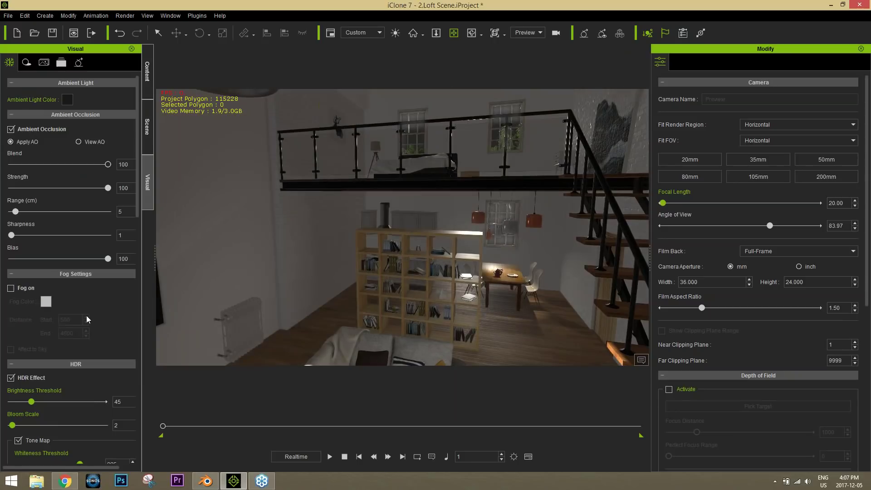
- Disable the HDR effect and deactivate Image Based Lighting for the scene
scroll(100, 338, "down", 3)
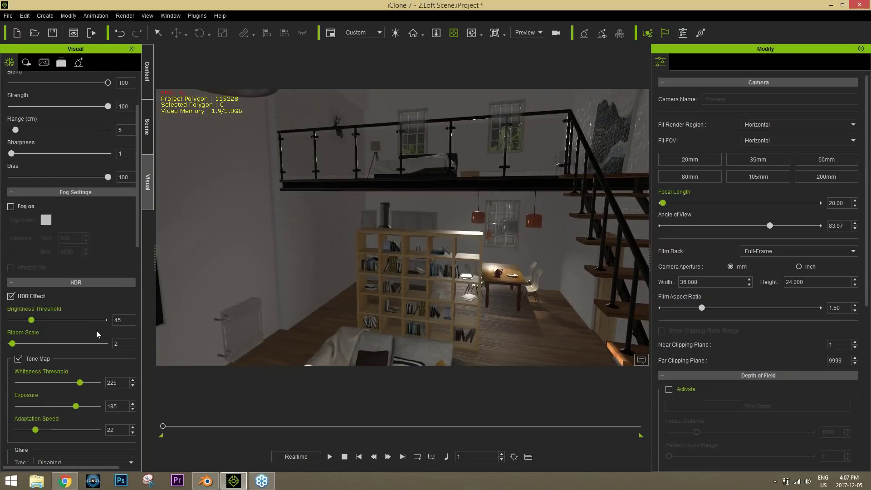
left_click(29, 296)
scroll(73, 298, "down", 5)
scroll(73, 301, "down", 5)
left_click(34, 247)
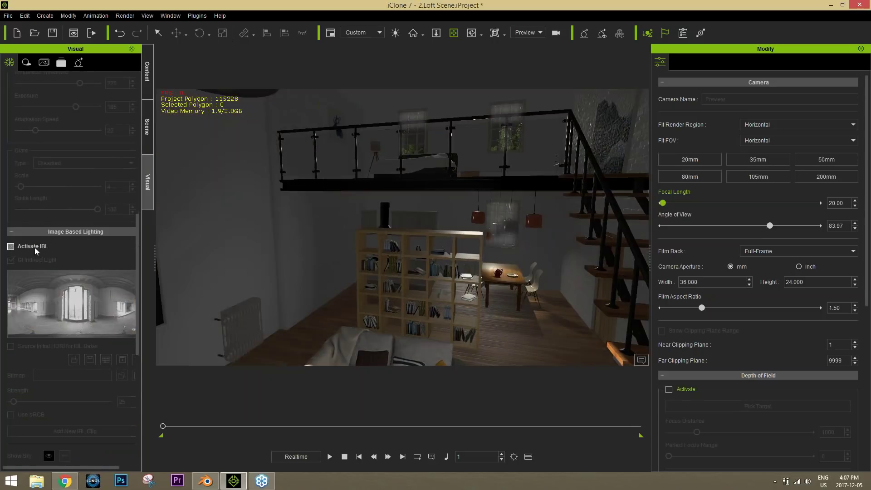
- Check the remaining IBL, fog, HDR and ambient settings and examine the loft interior for light that is still active
scroll(84, 312, "down", 10)
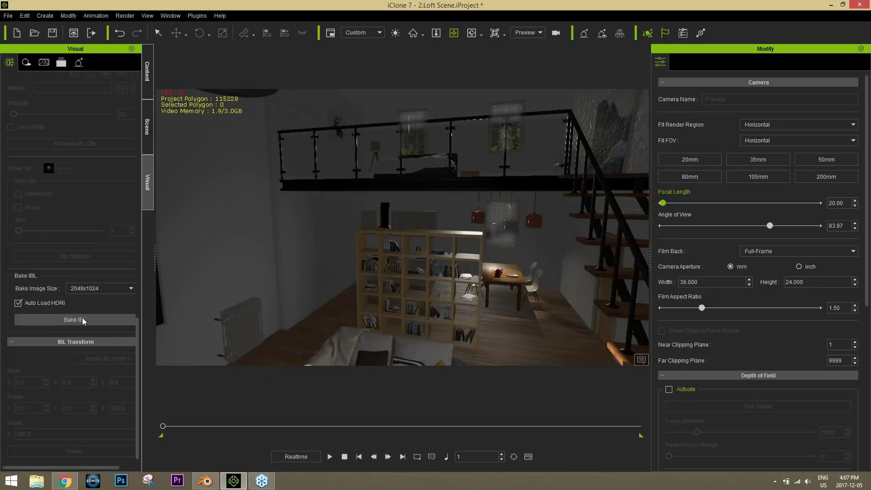
scroll(492, 304, "up", 2)
scroll(491, 304, "down", 4)
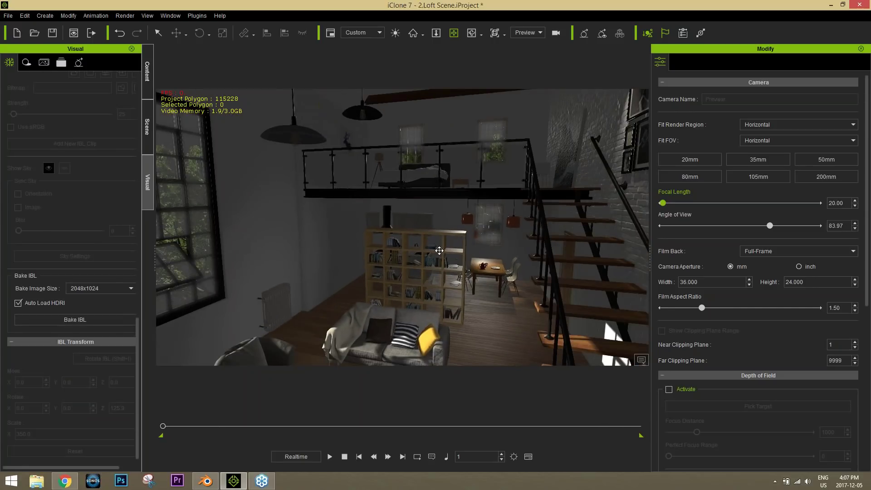
scroll(480, 263, "down", 2)
scroll(483, 262, "up", 3)
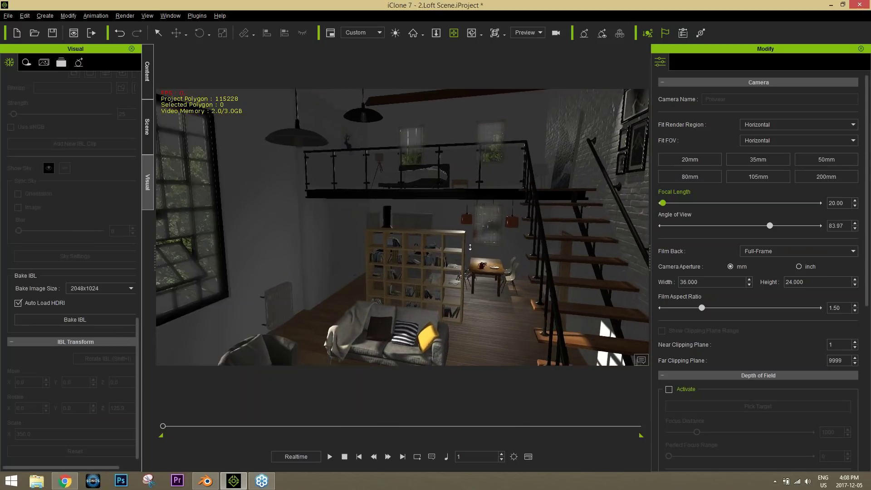
right_click_drag(483, 262, 534, 264)
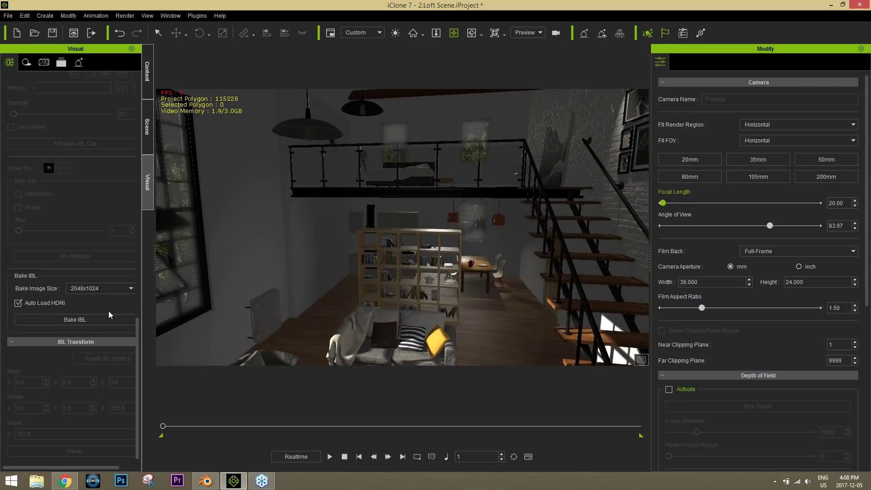
scroll(106, 249, "up", 10)
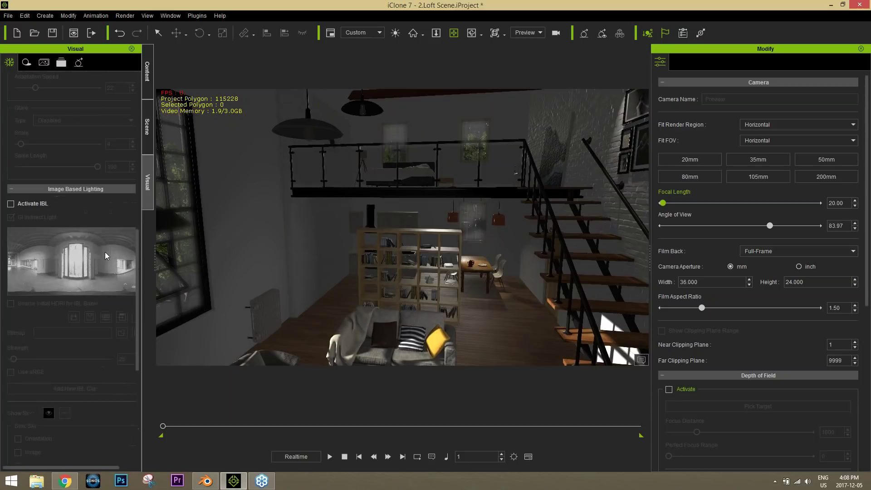
scroll(64, 238, "up", 3)
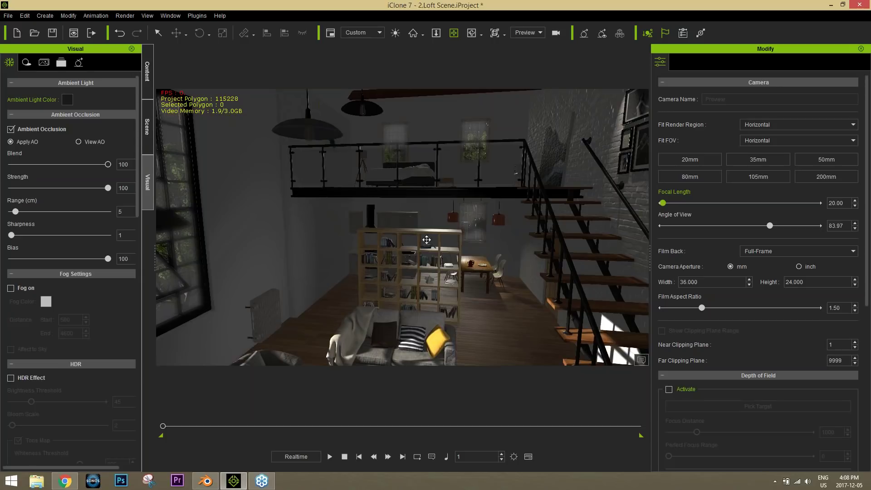
- Show the viewport markers of all six scene lights, from Key through FillLight_03
left_click(149, 132)
left_click(72, 144)
left_click(99, 134)
left_click(99, 144)
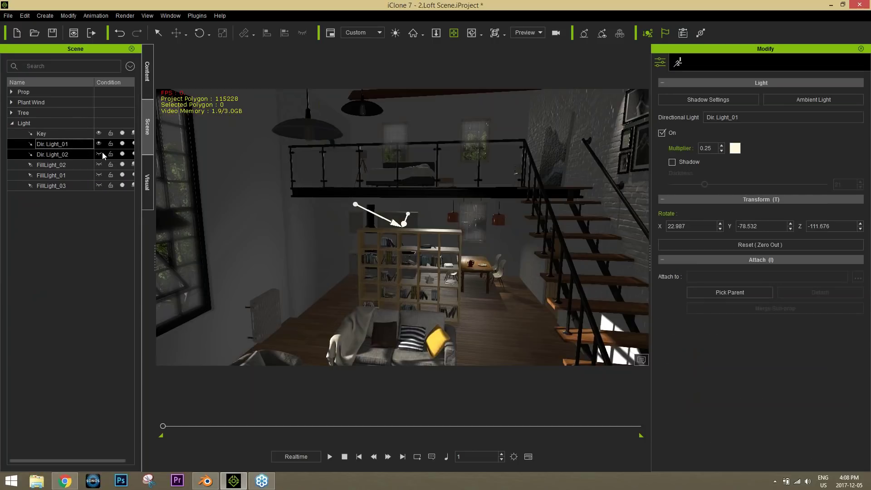
left_click(99, 155)
left_click(98, 165)
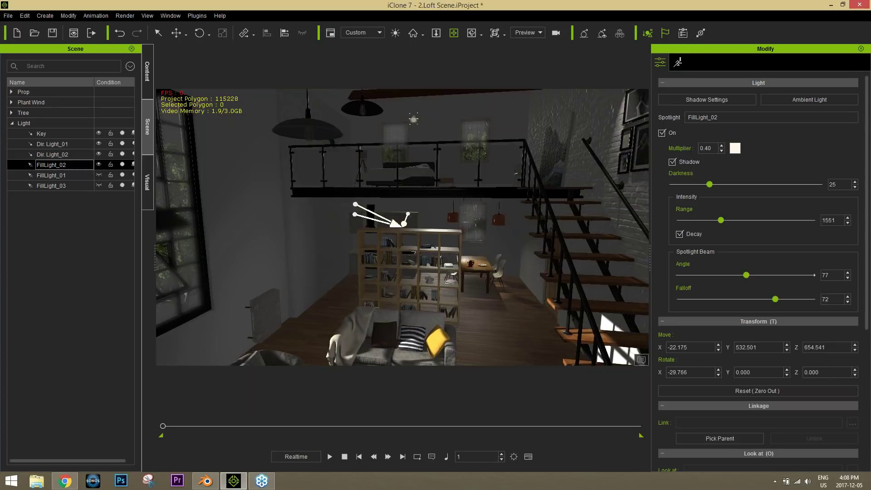
left_click(99, 177)
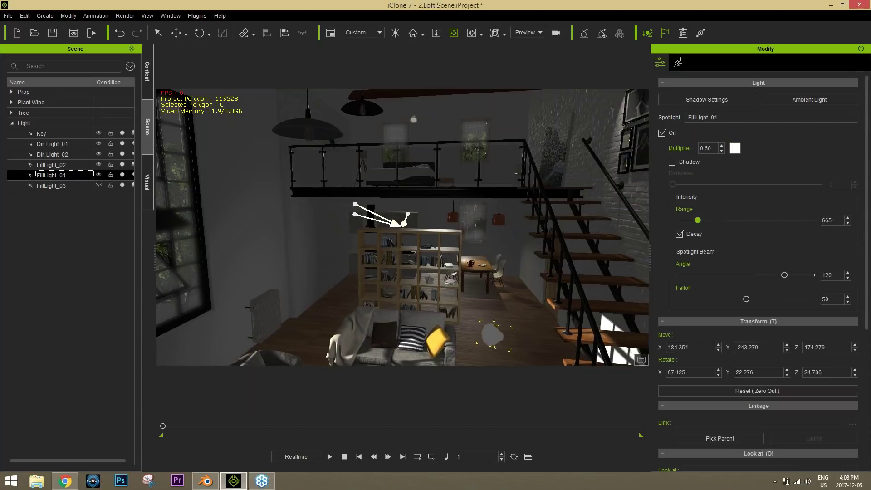
left_click(101, 186)
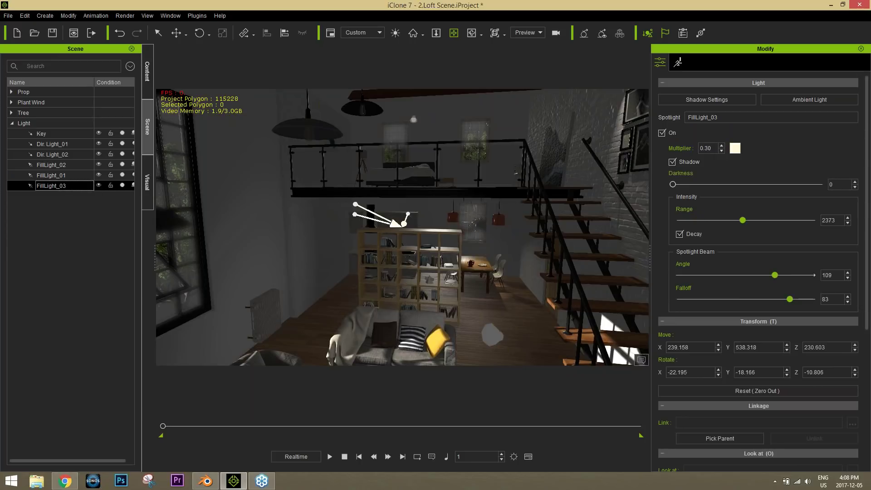
- Switch off all six scene lights: the three fill lights, both directional lights and the Key light
left_click(125, 186)
left_click(124, 176, "ctrl")
left_click(122, 175)
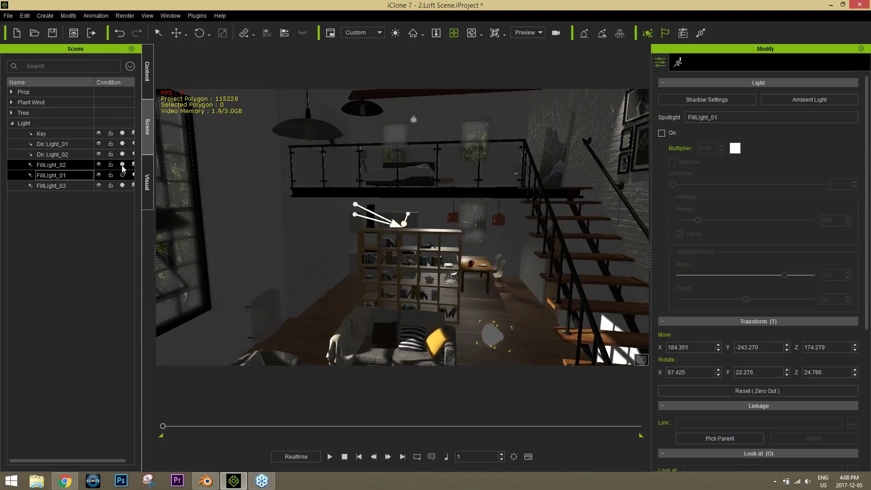
left_click(122, 164)
left_click(122, 154)
left_click(123, 143)
left_click(123, 133)
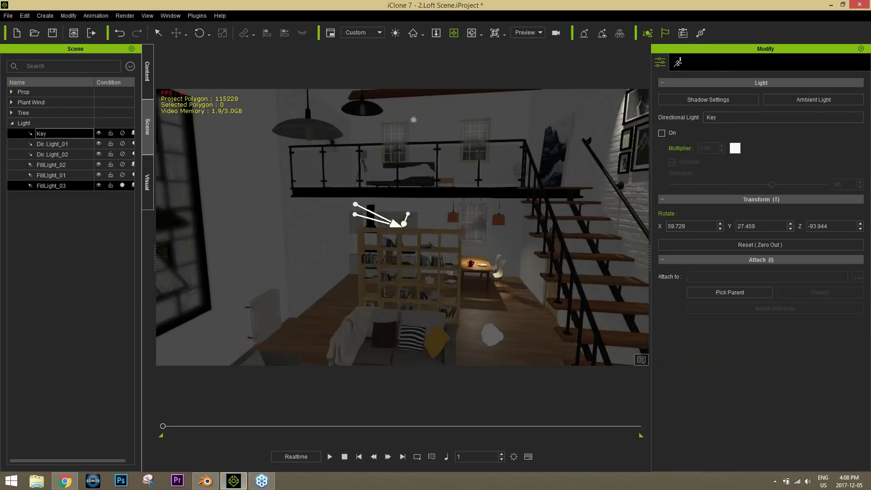
left_click(122, 185)
left_click(103, 173, "ctrl")
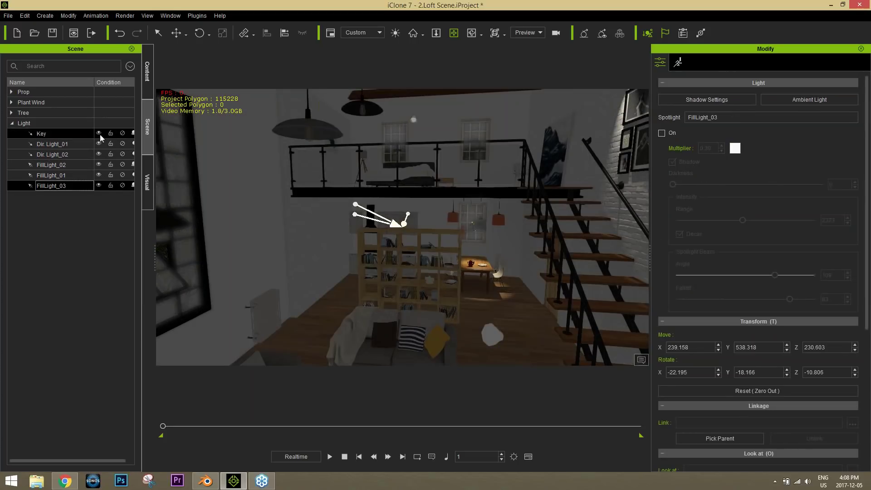
- Delete all the lights from Key to FillLight_03 from the scene
left_click(68, 133)
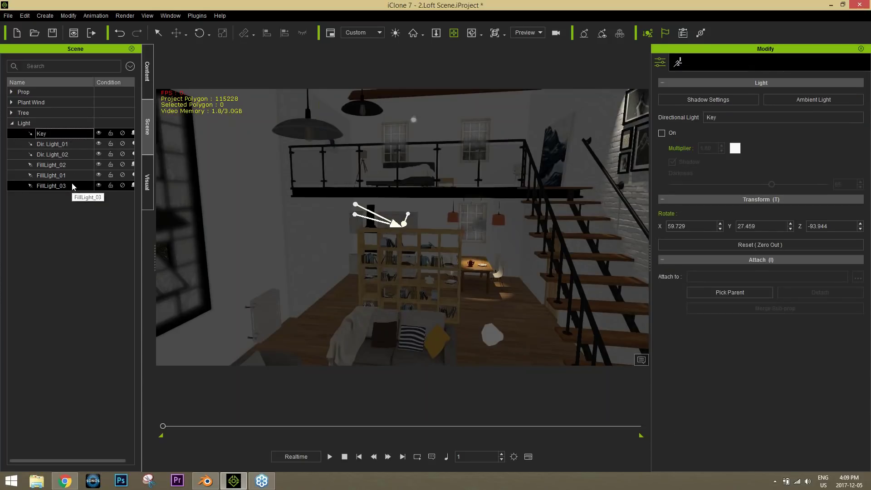
left_click(72, 187)
key("Delete")
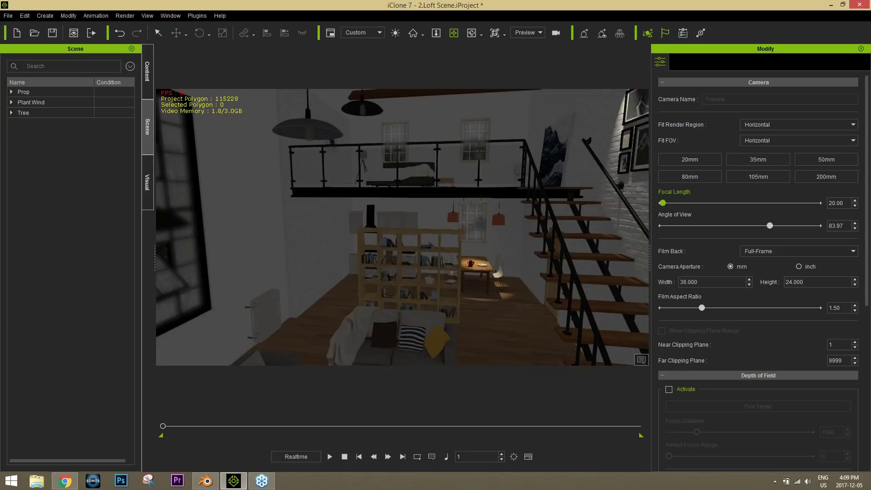
- Set the scene's ambient light color to pure black, #000000
right_click_drag(525, 297, 493, 279)
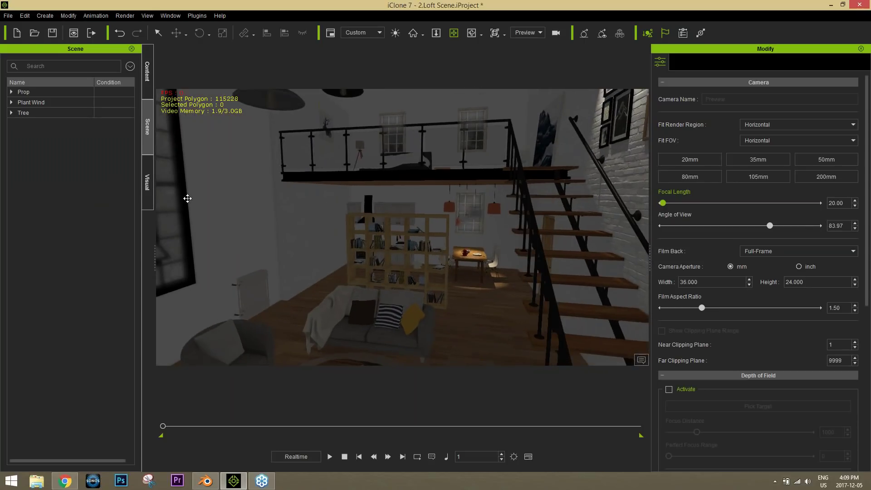
left_click(147, 186)
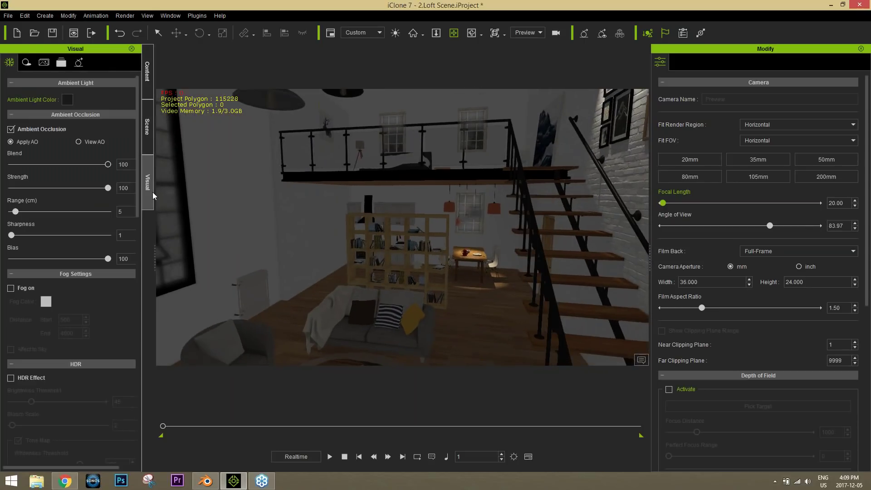
left_click(67, 100)
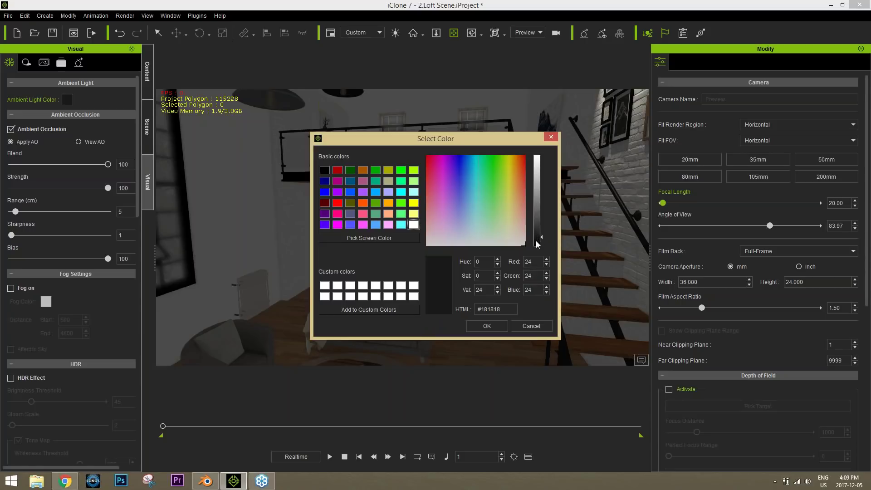
left_click_drag(539, 239, 537, 250)
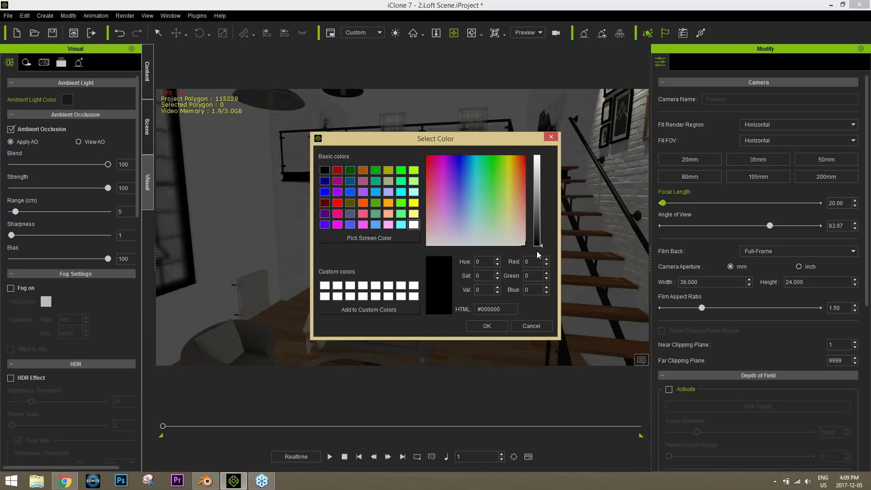
left_click(498, 325)
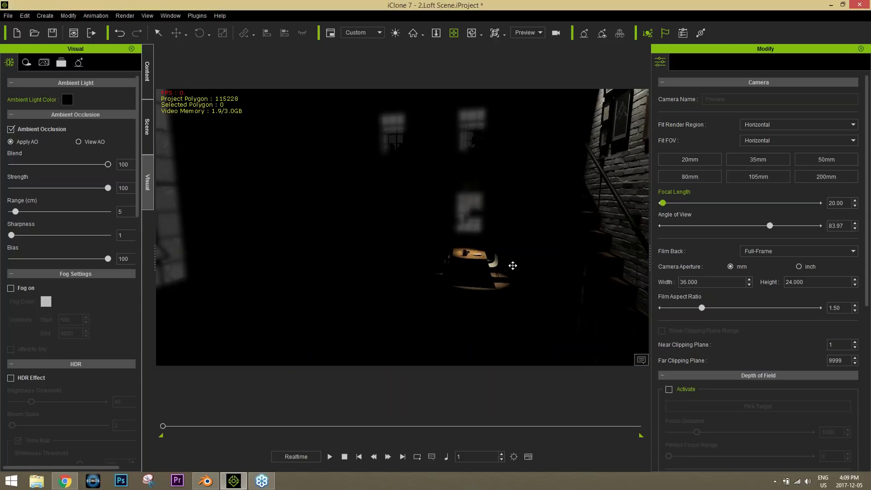
- Find the Pendant Lamp_B&C prop that lights the dining table and delete it together with its attached spotlights
left_click_drag(408, 251, 453, 167)
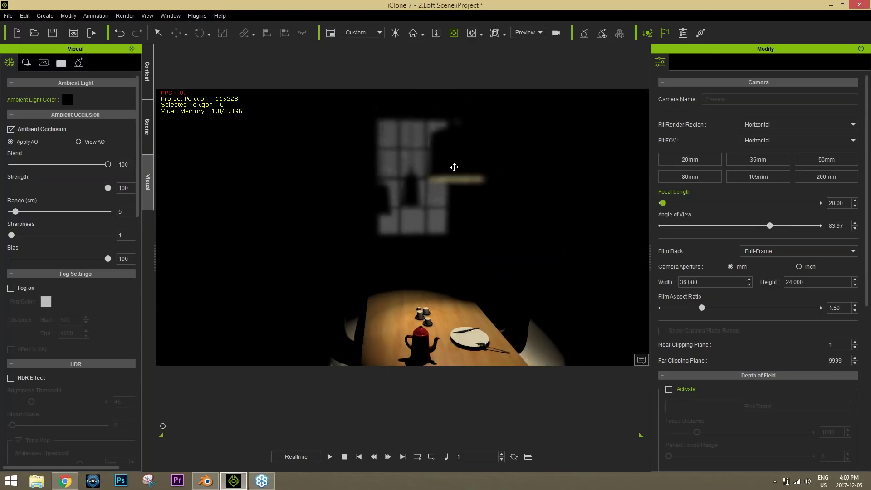
left_click(455, 167)
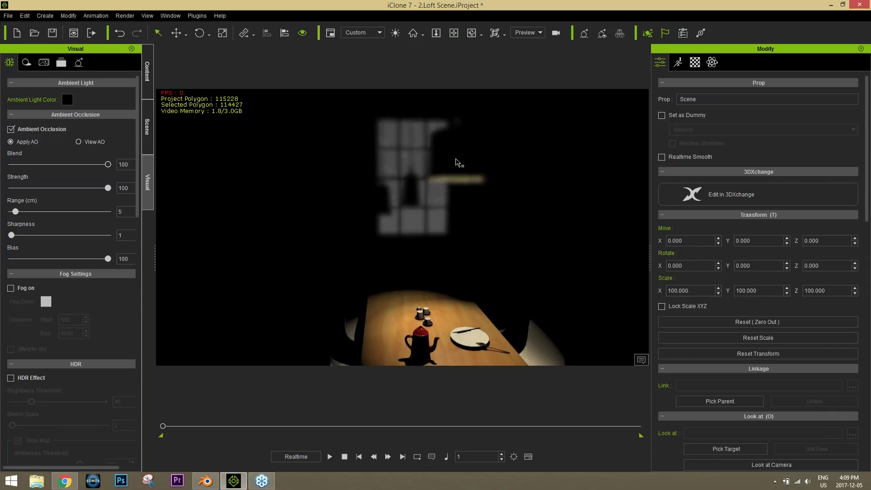
left_click(458, 162)
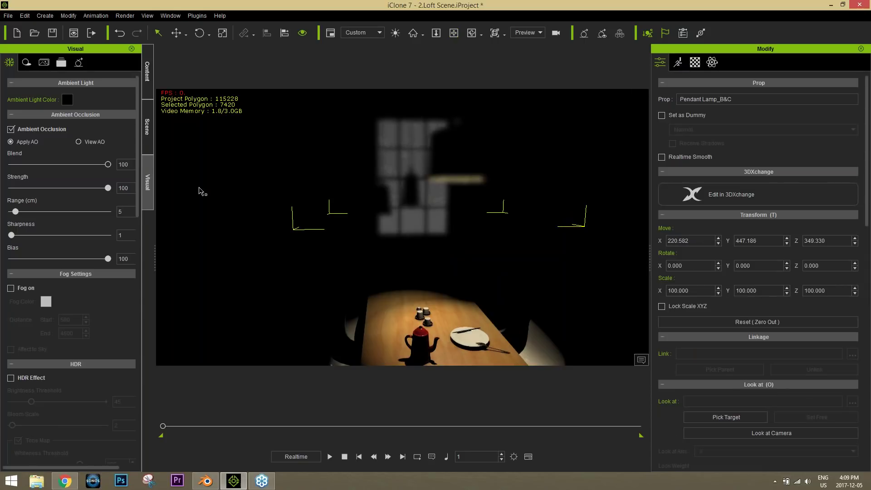
left_click(149, 128)
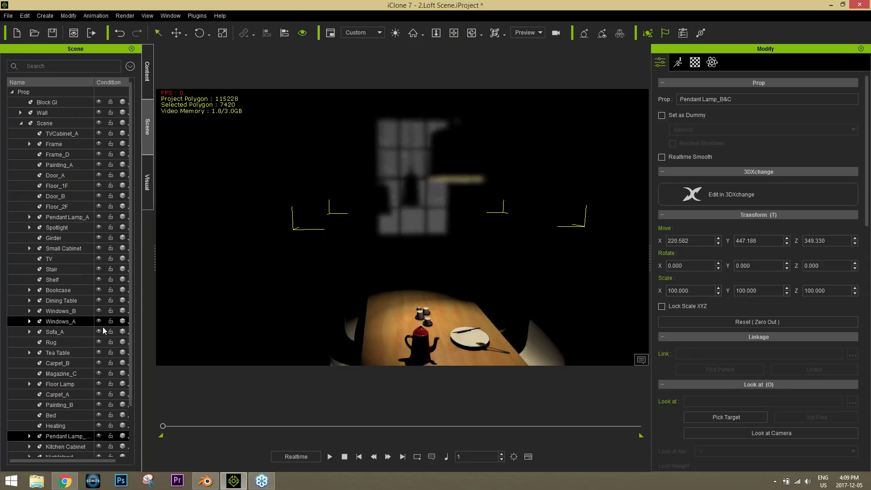
scroll(67, 403, "down", 2)
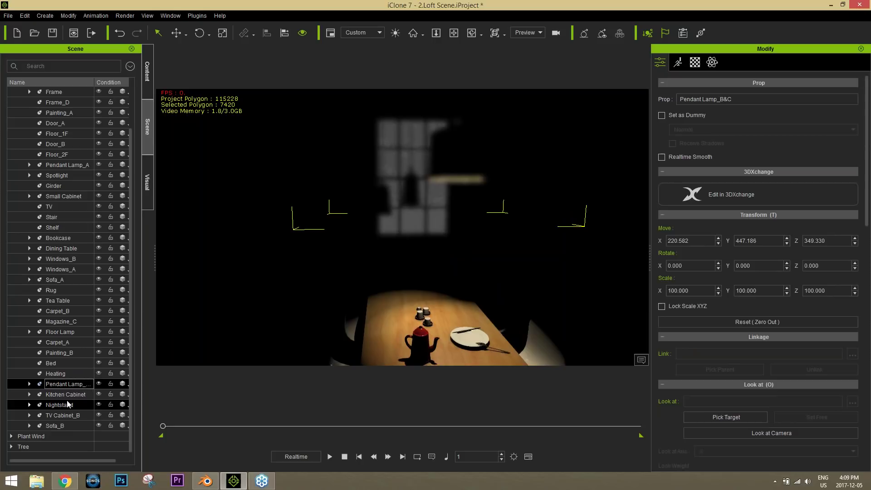
left_click(29, 385)
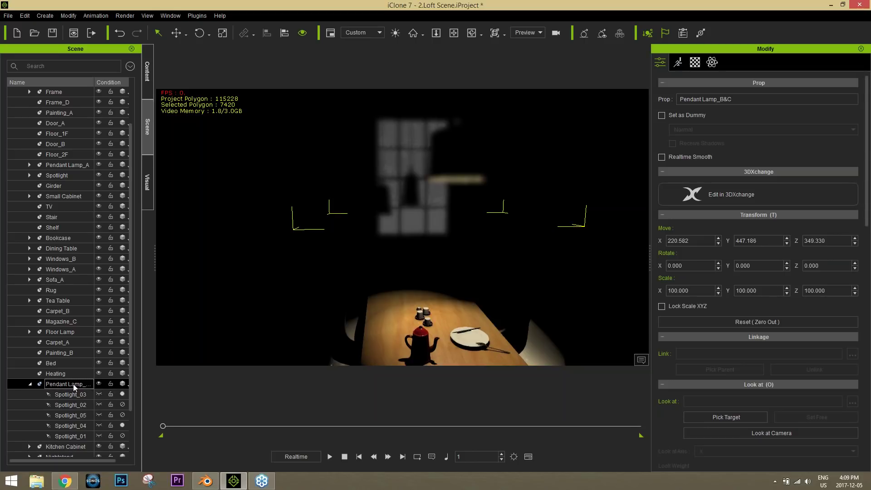
key("Delete")
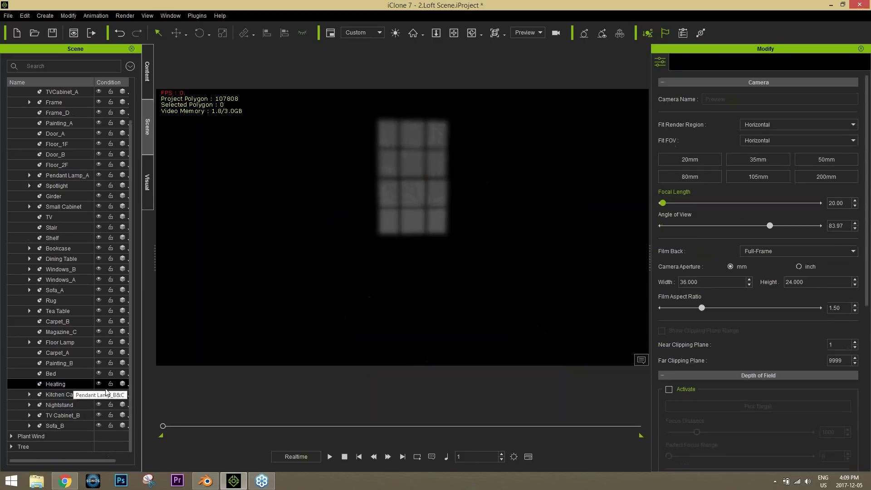
- Set the scene's ambient light color to a very dark grey, #111111
left_click_drag(373, 202, 436, 243)
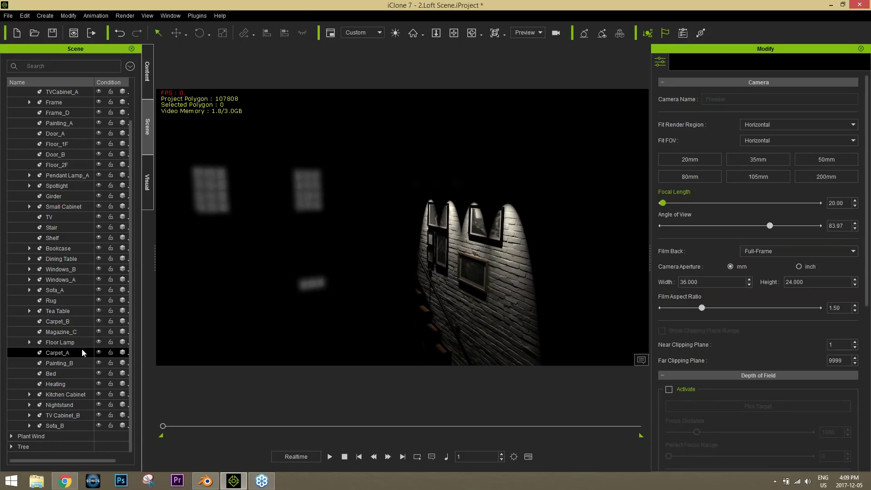
left_click(68, 343)
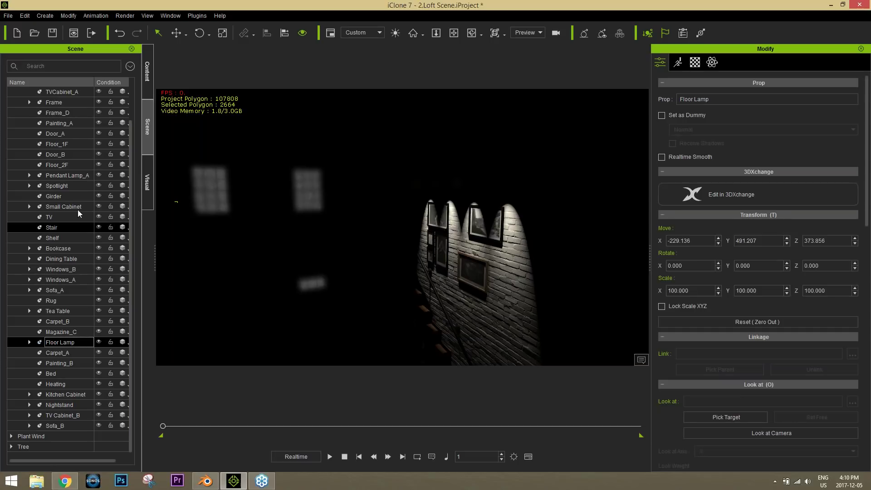
scroll(94, 173, "up", 2)
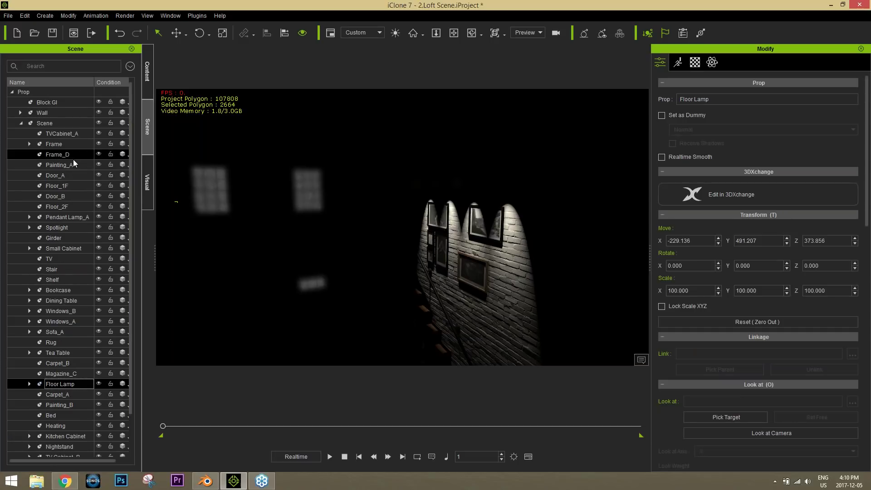
middle_click_drag(366, 171, 360, 198)
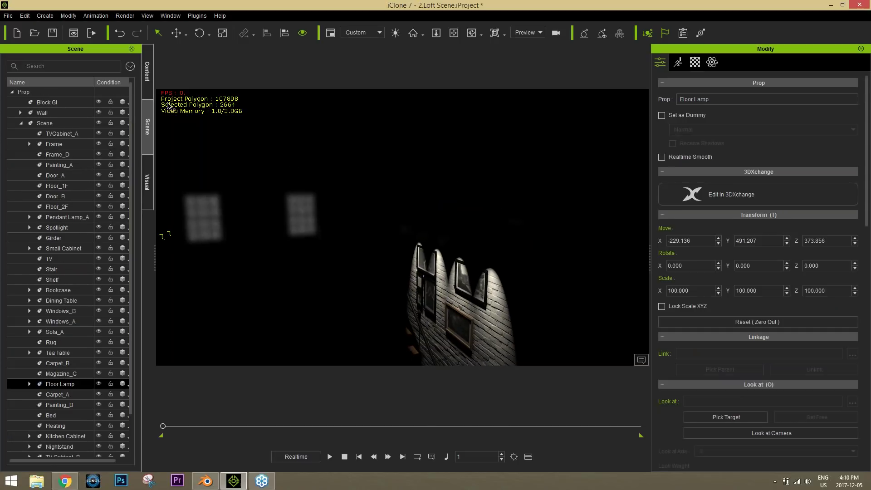
left_click(146, 183)
left_click(68, 99)
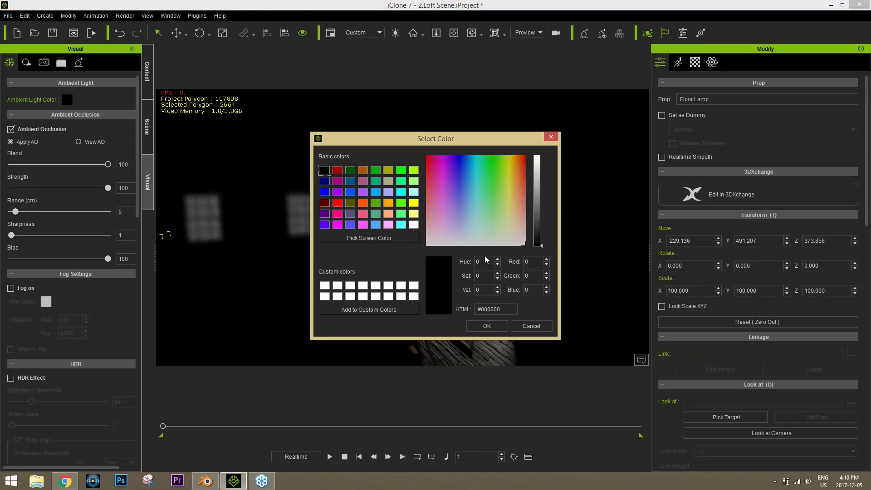
left_click_drag(538, 245, 538, 244)
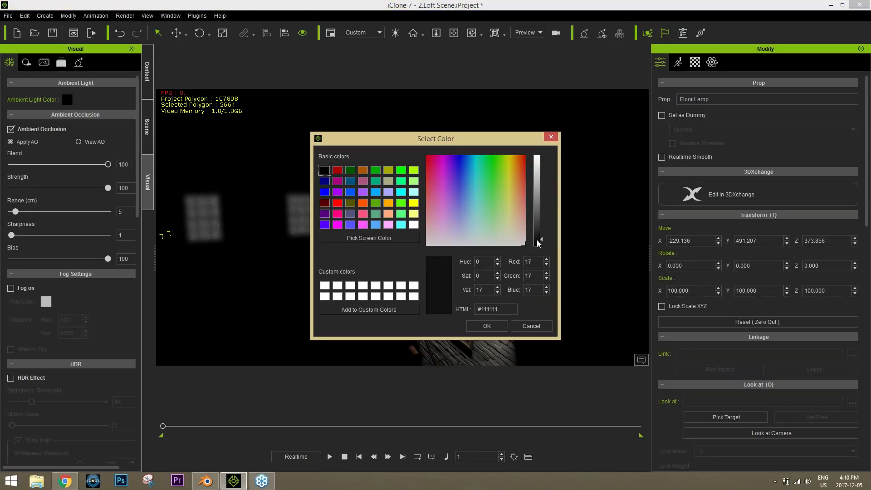
left_click(485, 327)
- Try deleting the Spotlight and Pendant Lamp_A props from the scene, and undo the deletion
left_click(480, 255)
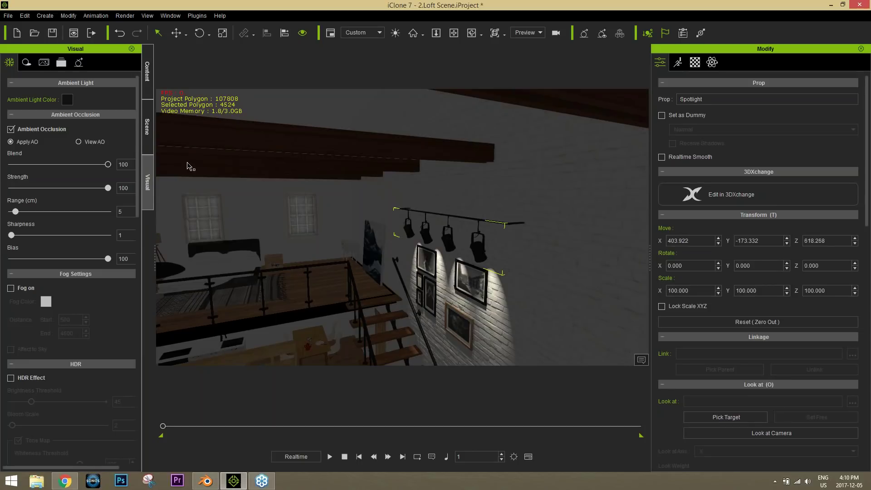
left_click(147, 127)
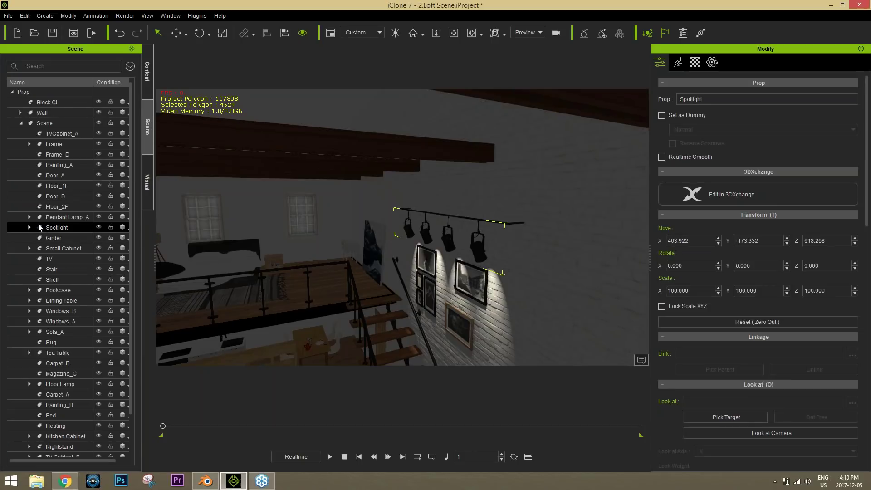
left_click(71, 221, "ctrl")
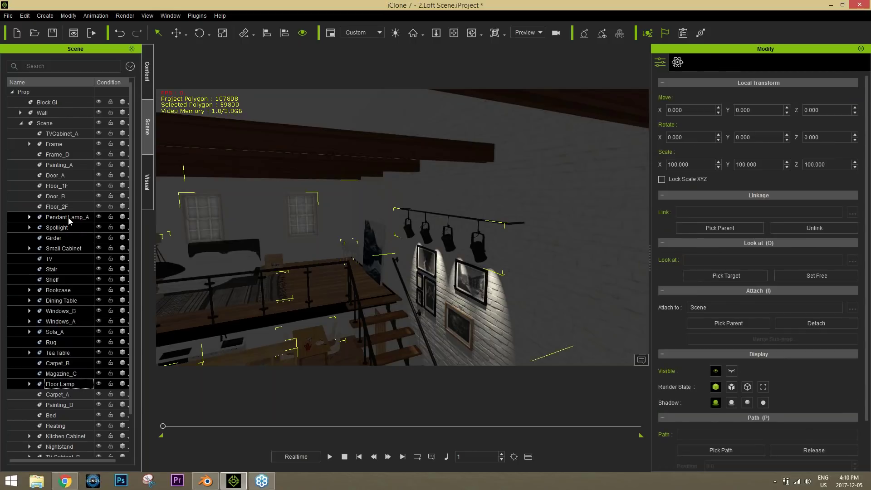
key("Delete")
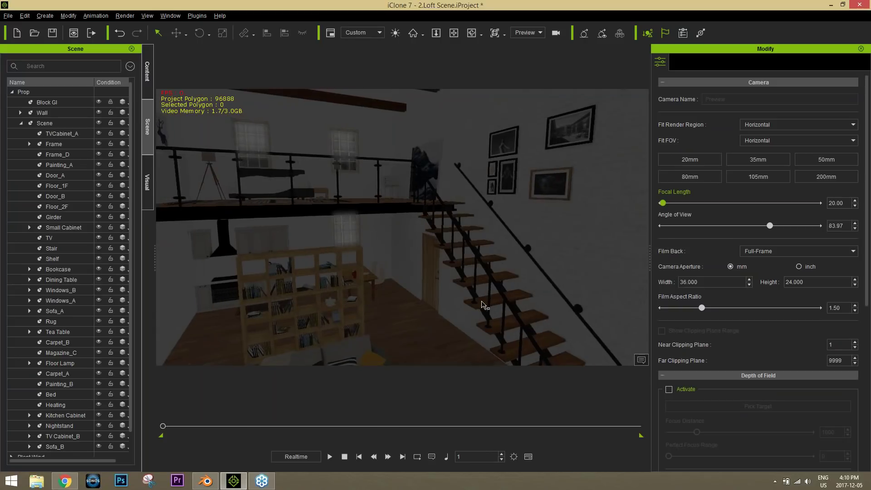
mouse_move(402, 240)
middle_mouse_down()
mouse_move(403, 254)
mouse_move(410, 208)
mouse_move(396, 227)
middle_mouse_up()
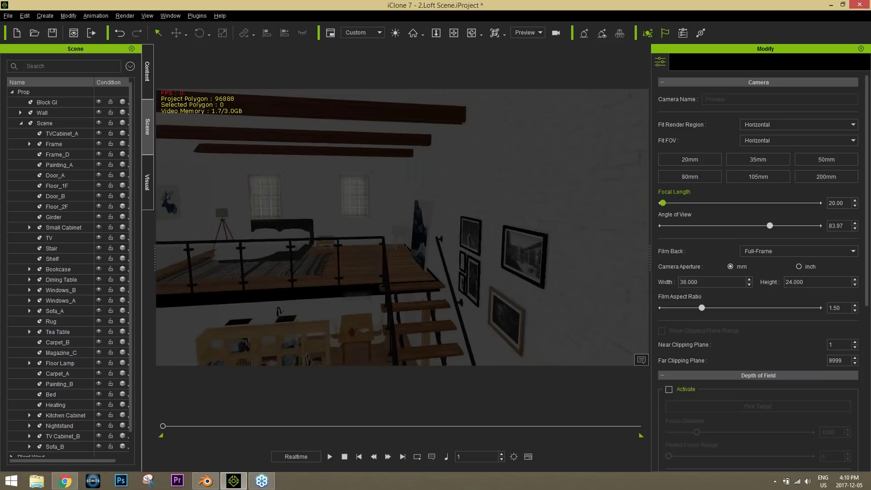
key("ctrl+z")
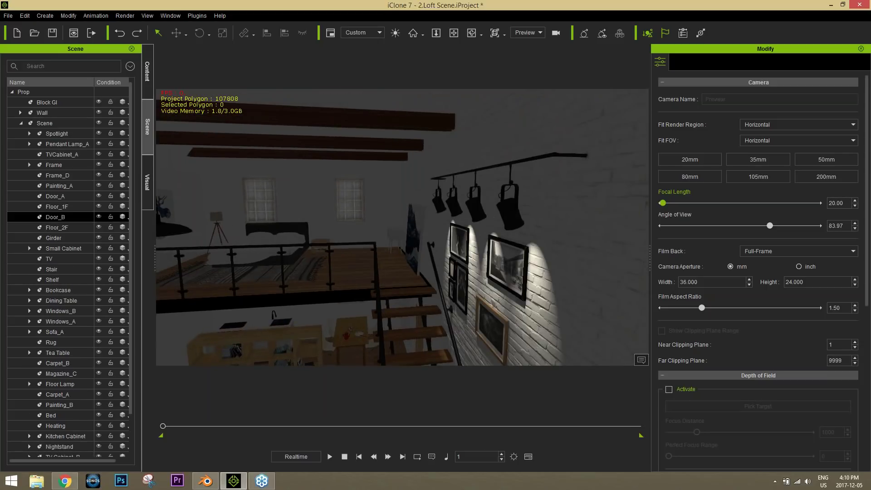
- Switch off all four lights attached to the wall-mounted Spotlight prop, from Spotlight_04 to Spotlight_01
left_click(513, 217)
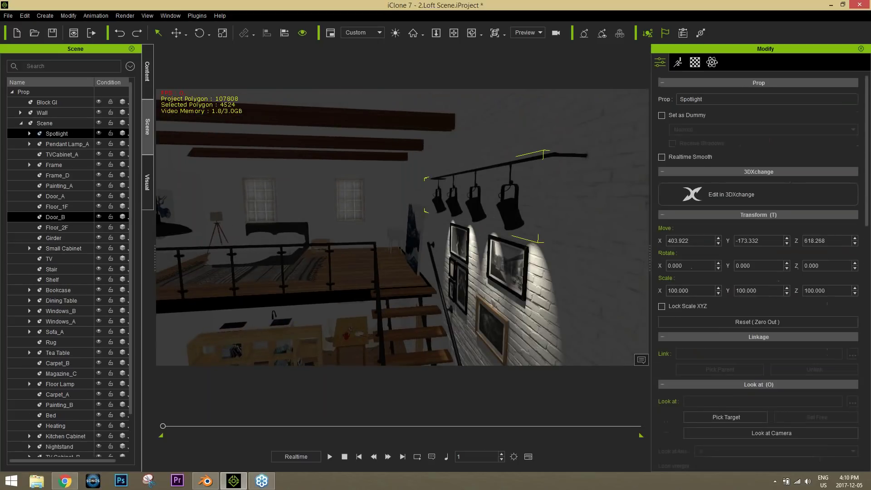
left_click(30, 134)
left_click(58, 144)
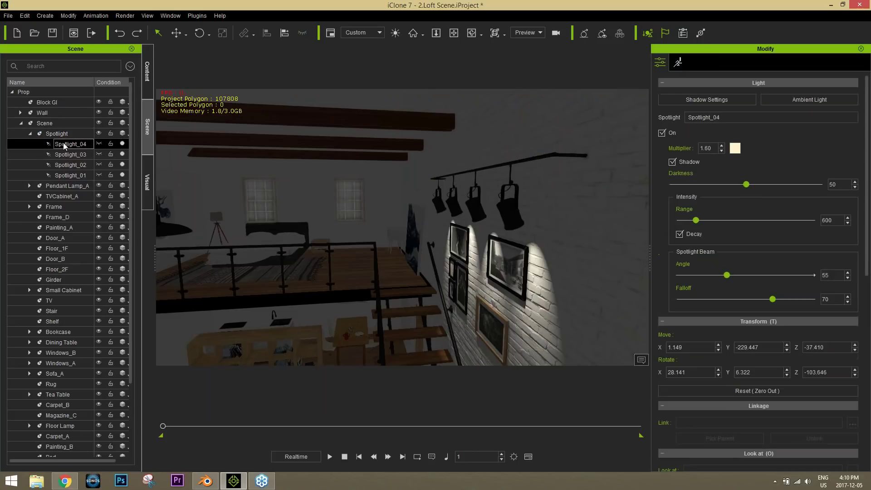
left_click(662, 133)
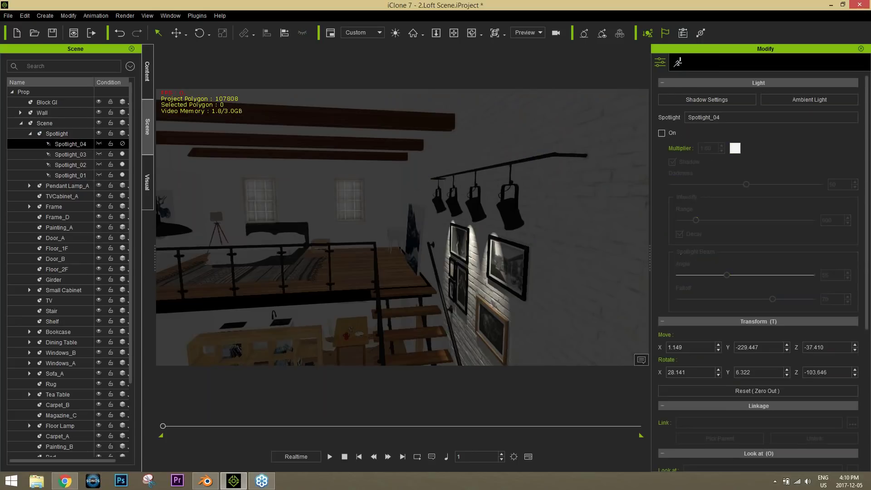
left_click(70, 154)
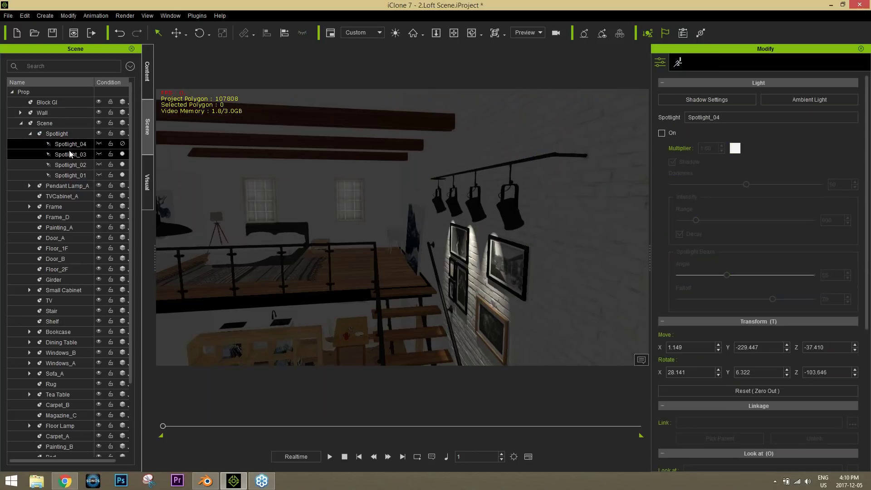
left_click(663, 133)
left_click(70, 165)
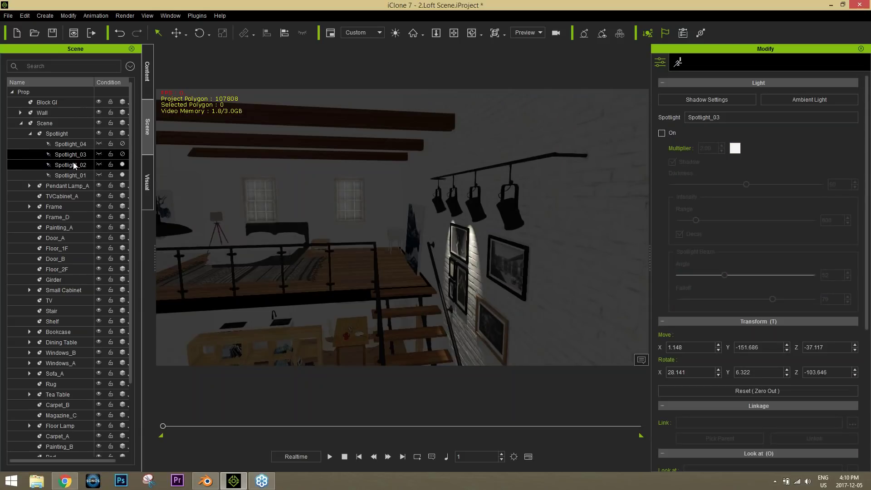
left_click(662, 133)
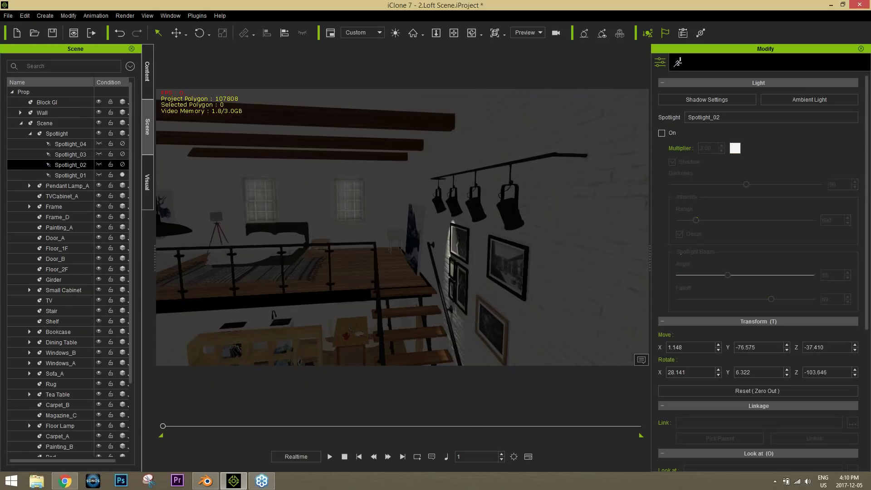
left_click(70, 176)
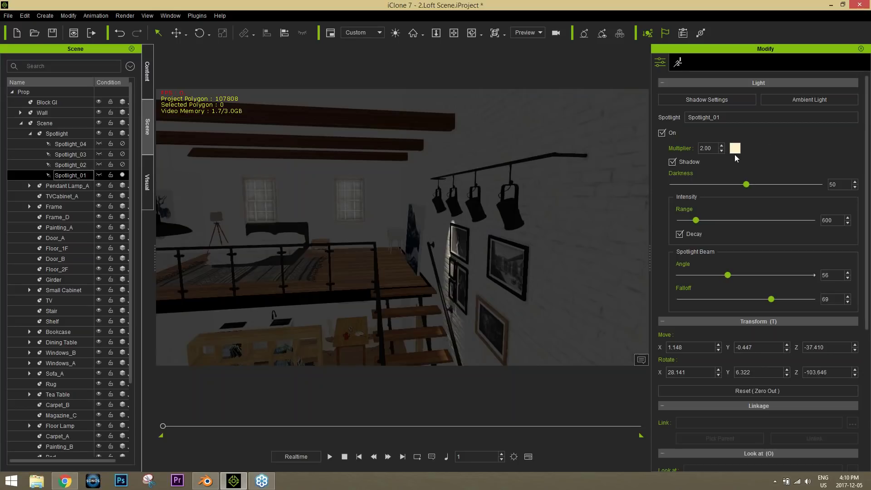
left_click(662, 133)
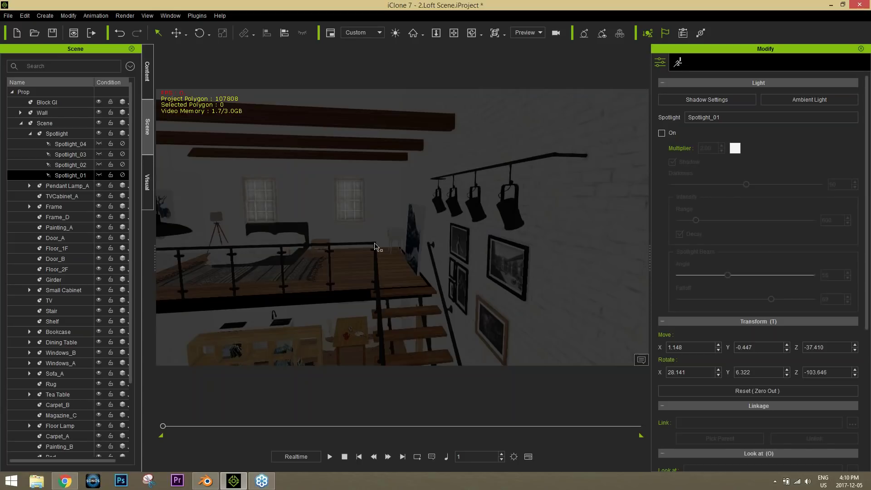
- Turn on the Auxiliary Light so the darkened loft can be seen while working
right_click_drag(362, 179, 432, 98)
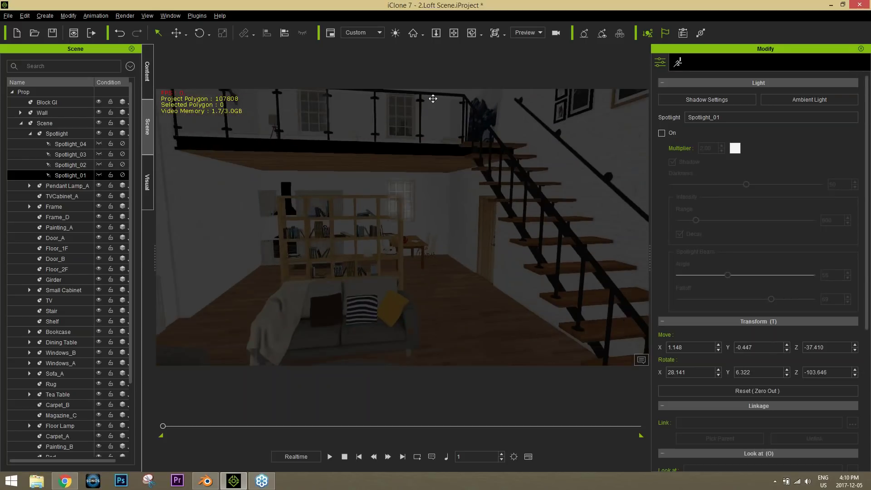
right_click_drag(451, 217, 460, 204)
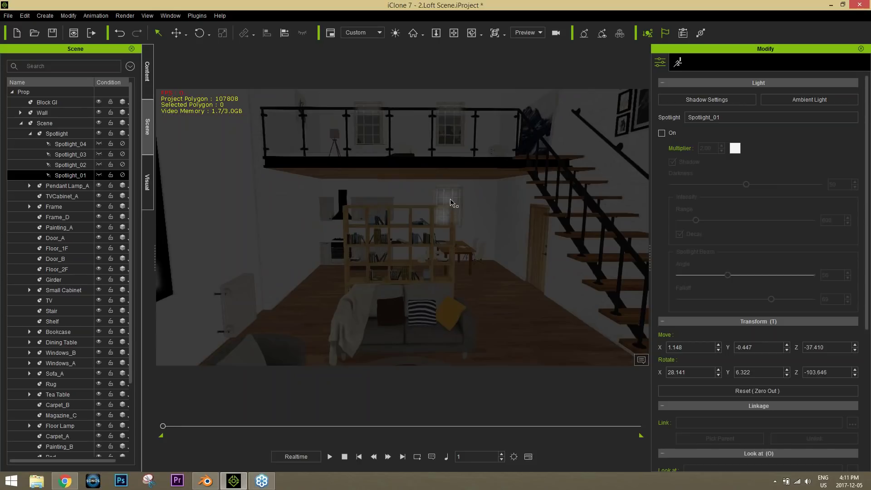
left_click(394, 34)
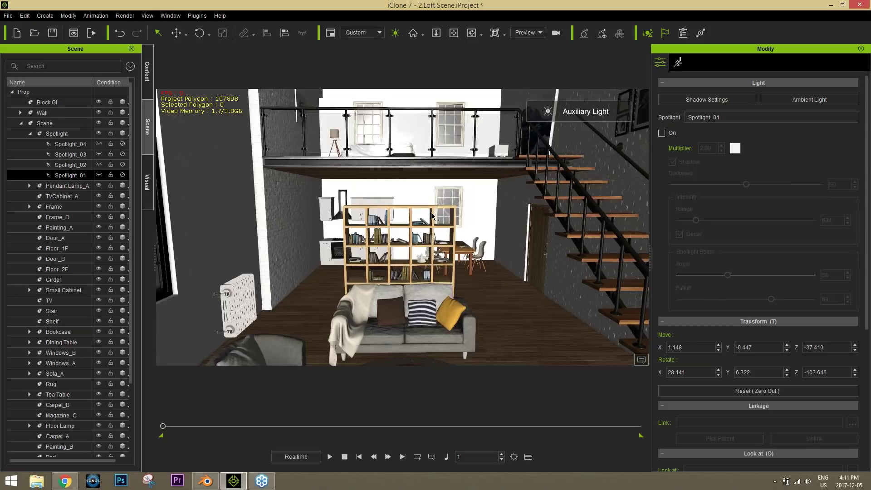
scroll(440, 170, "down", 10)
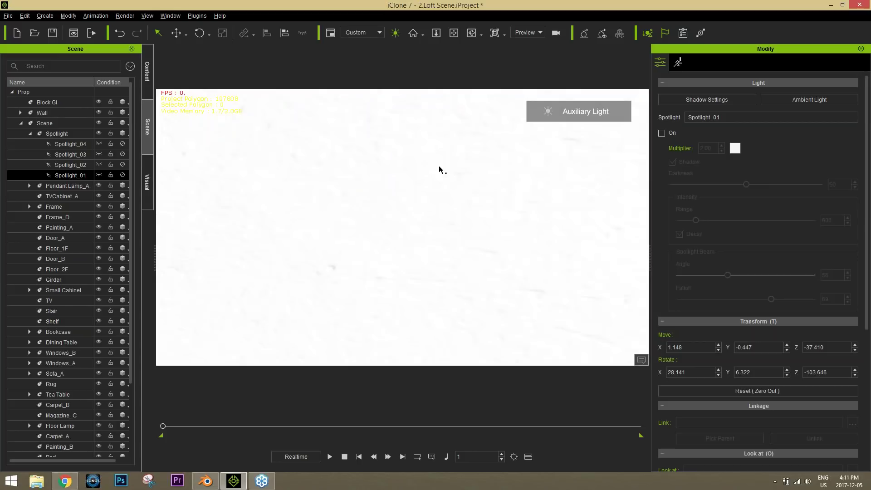
scroll(446, 191, "down", 3)
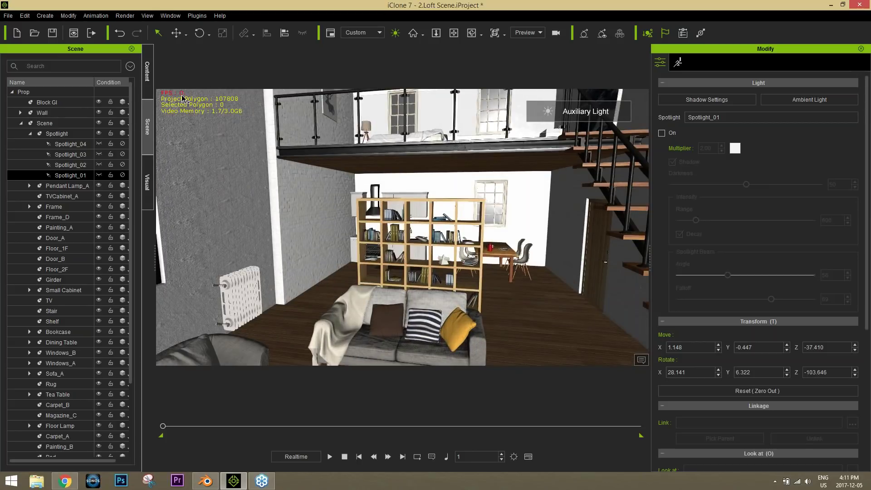
- Play the project briefly to check its frame rate, stop playback, and look over the loft interior
left_click(330, 456)
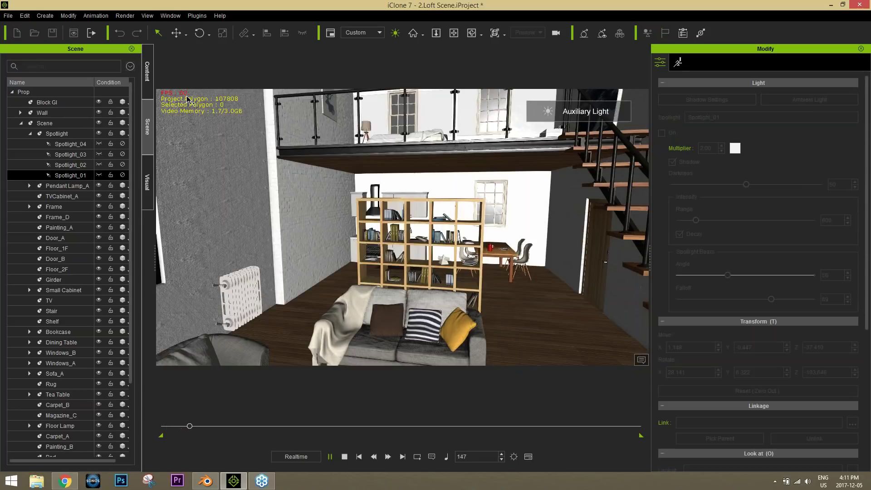
left_click(345, 457)
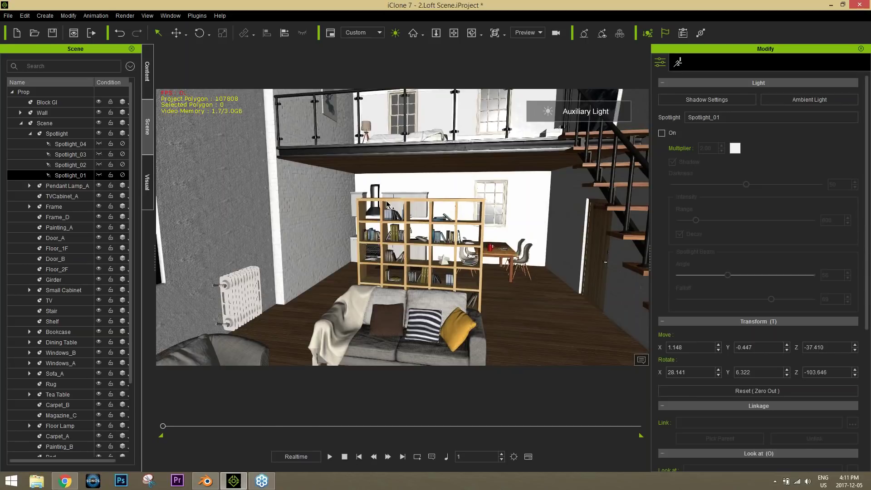
right_click_drag(390, 225, 453, 251)
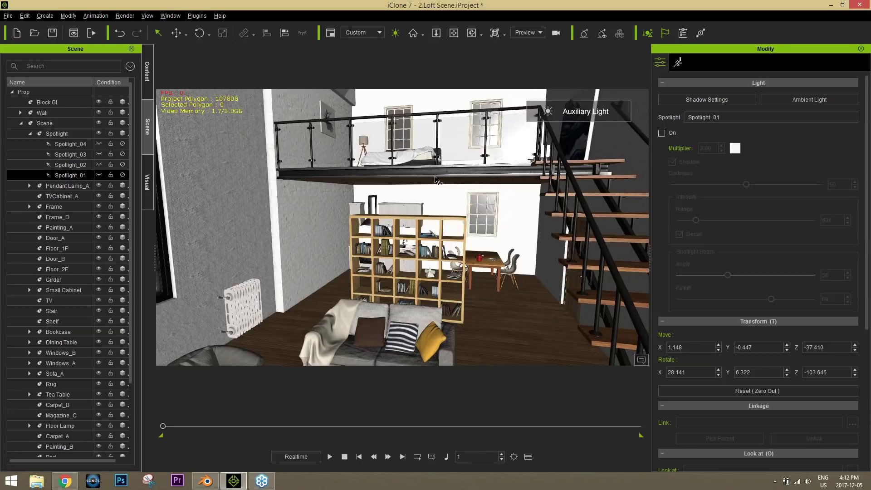
mouse_move(371, 250)
right_mouse_down()
mouse_move(409, 248)
mouse_move(381, 246)
right_mouse_up()
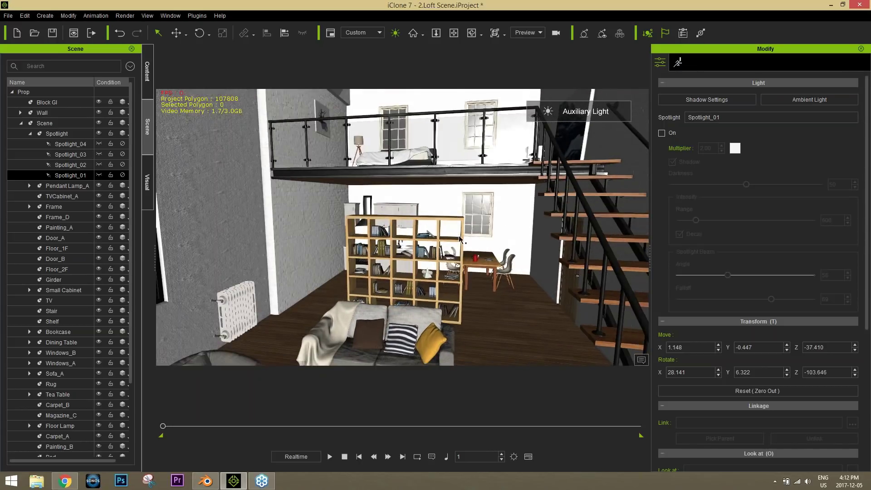
- Collapse the Spotlight and Scene branches, and toggle the Scene prop's visibility to check which objects belong to it
left_click(31, 133)
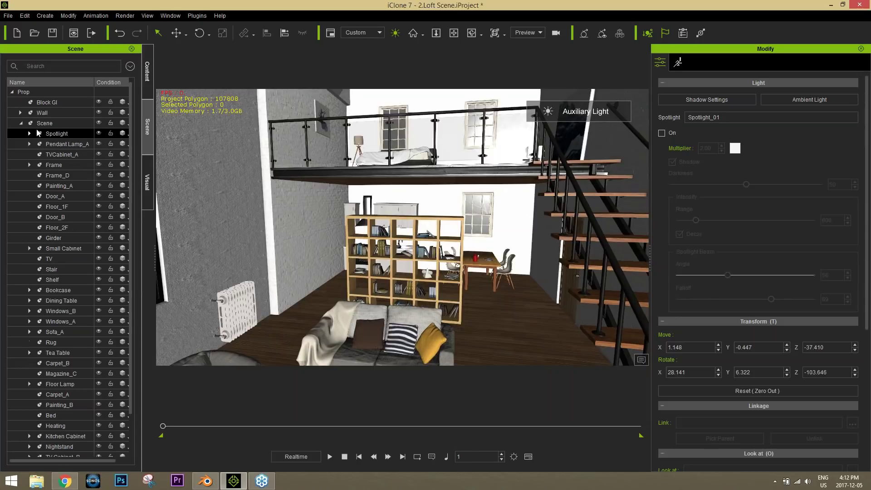
left_click(44, 124)
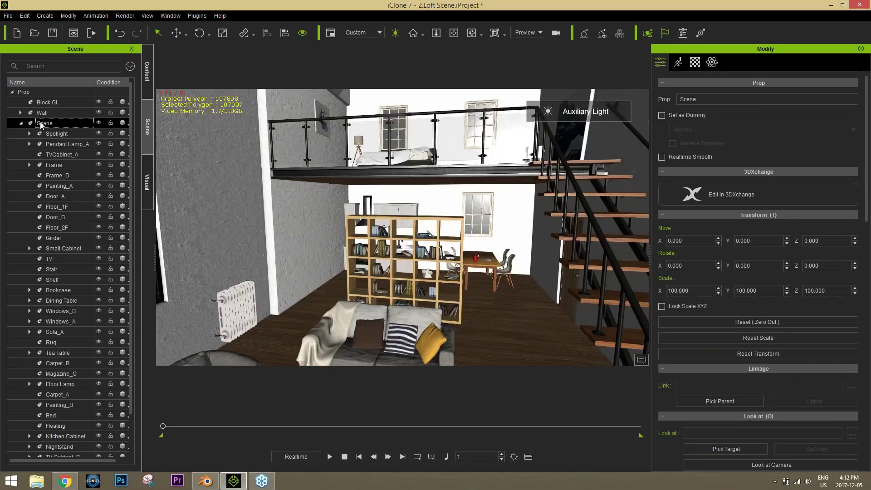
left_click(21, 124)
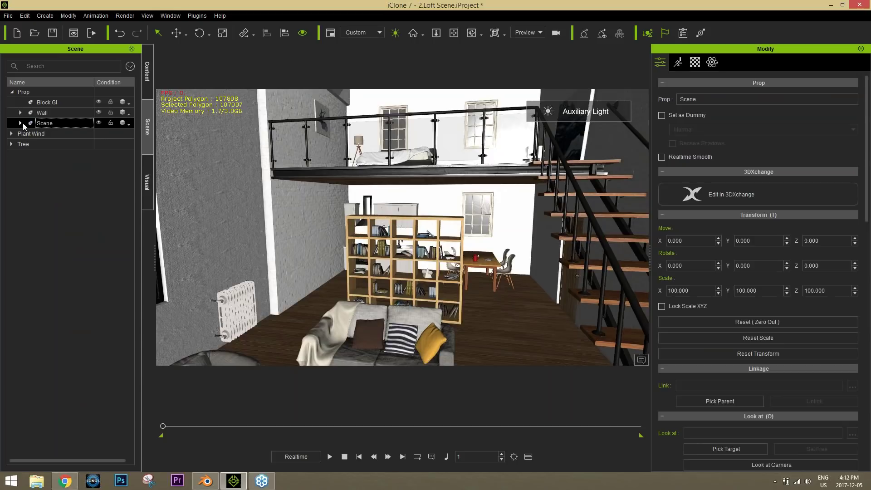
left_click(99, 122)
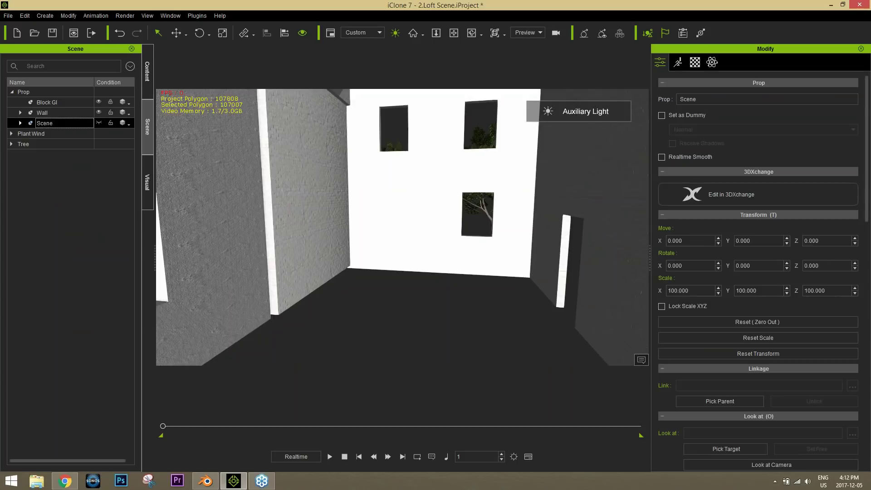
left_click(98, 123)
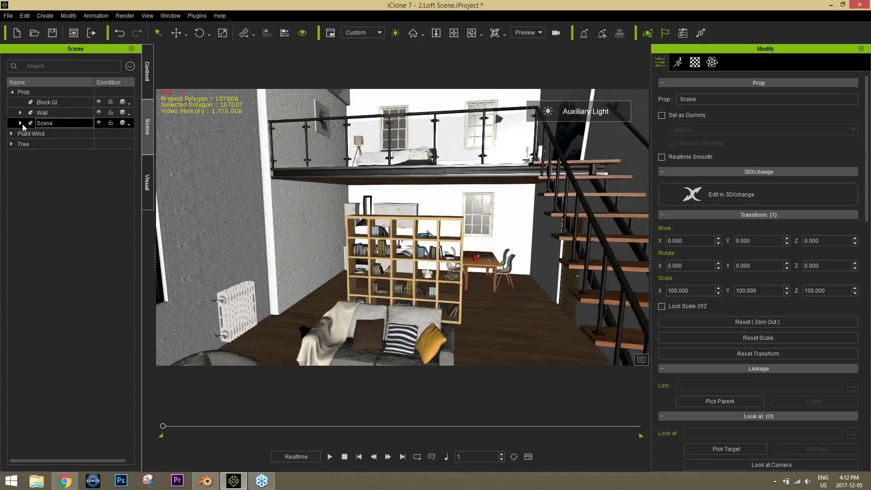
- Hide the Wall prop so the loft's furniture and fixtures can be reached from outside
left_click(98, 113, "ctrl")
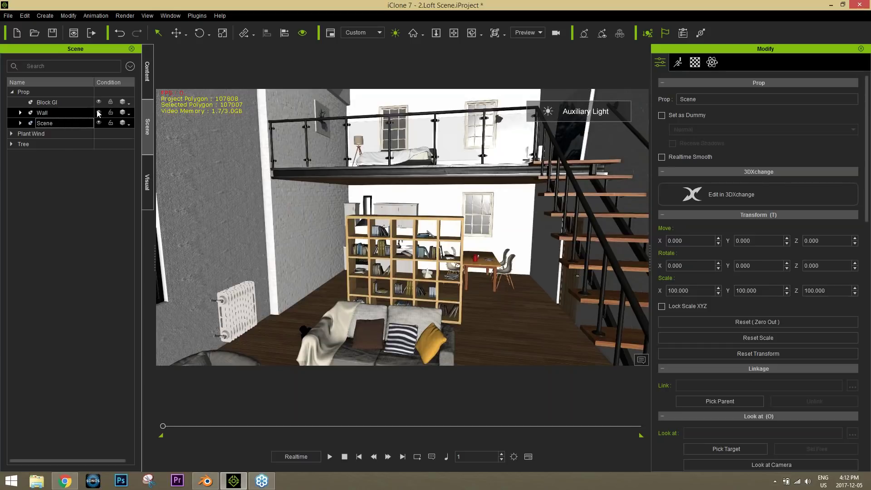
left_click(98, 113)
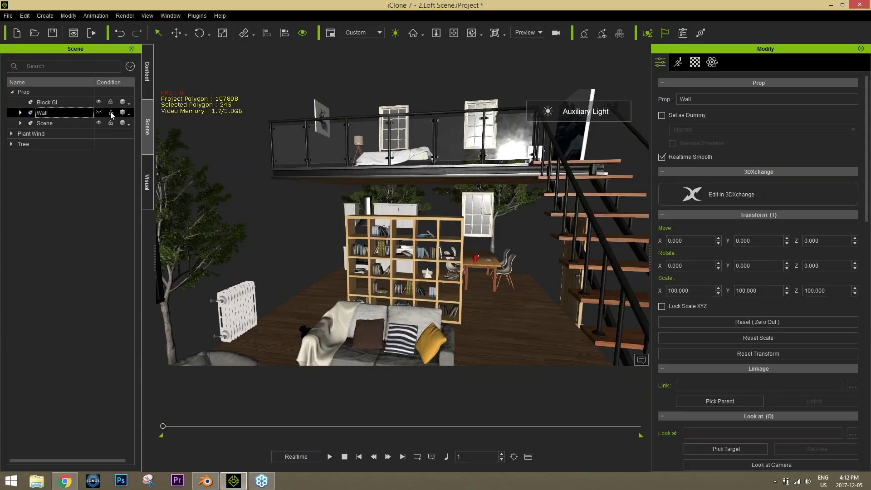
left_click(293, 221)
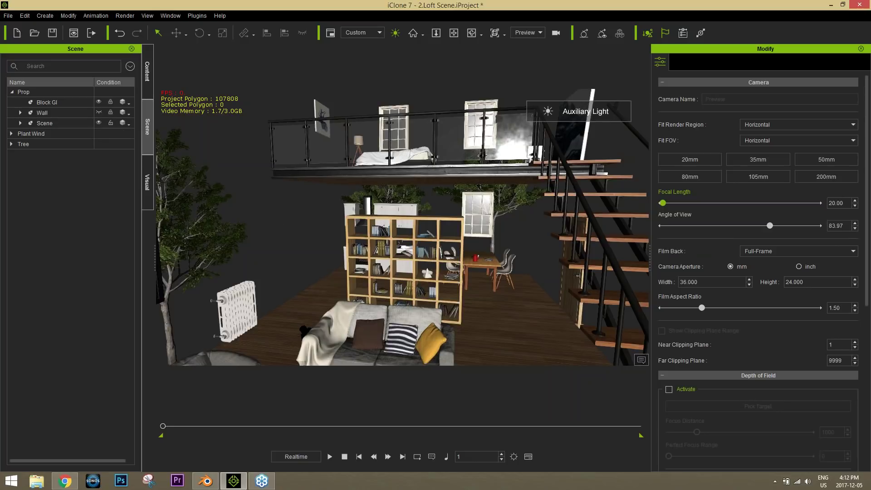
left_click(110, 113)
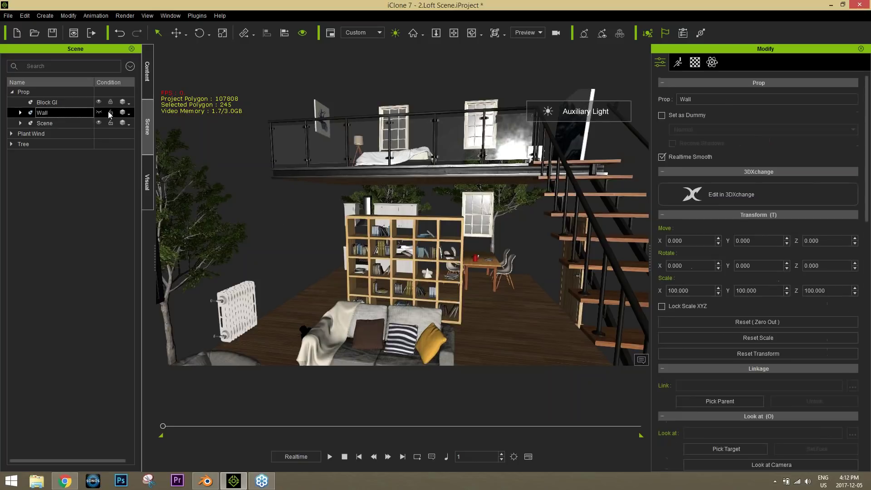
left_click(257, 208)
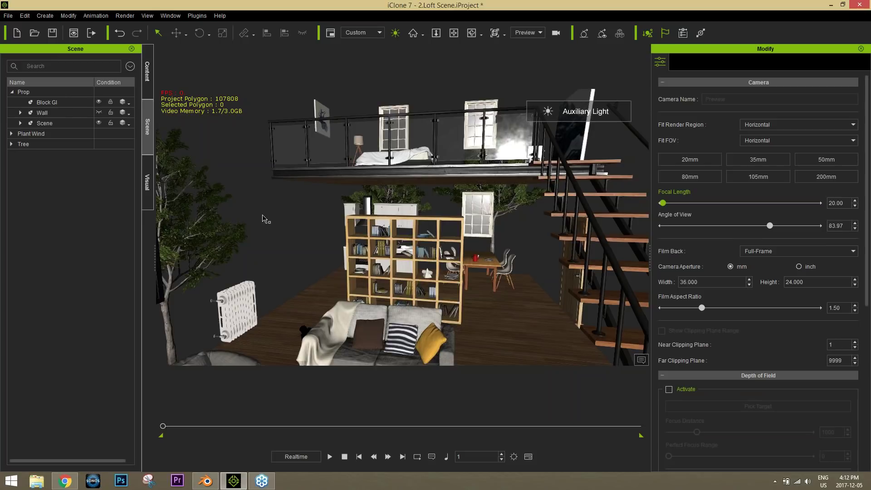
left_click(112, 116)
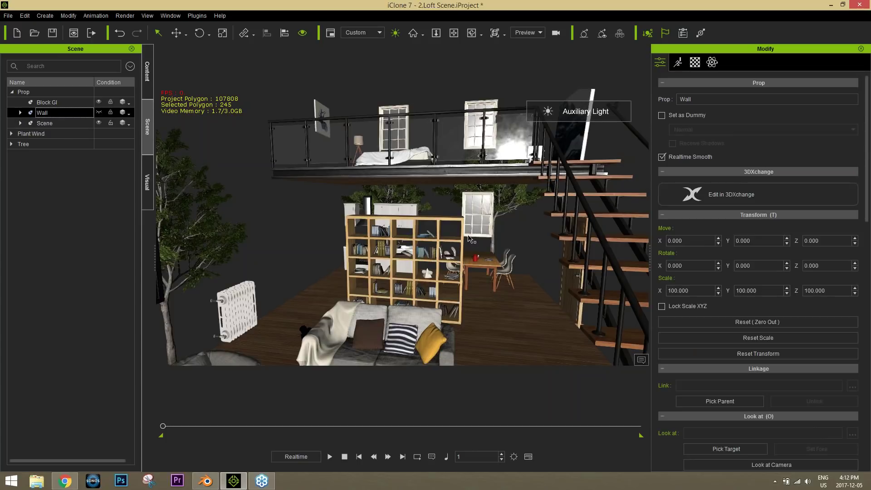
- View the whole loft from outside, check the TV with the Move tool, and return to plain selection
right_click_drag(479, 227, 465, 372)
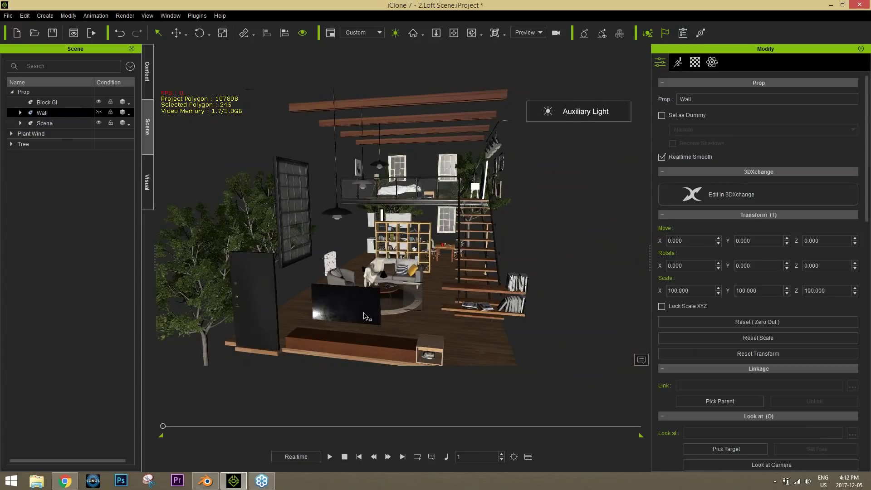
left_click(345, 316)
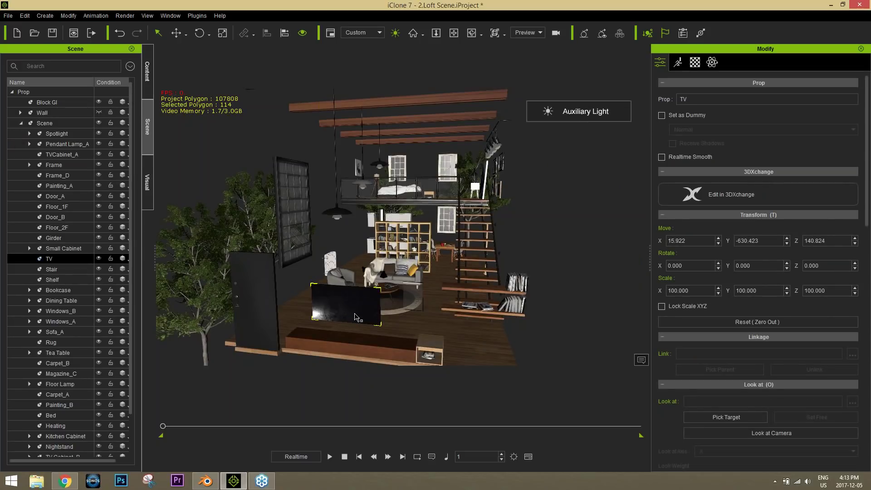
left_click(176, 33)
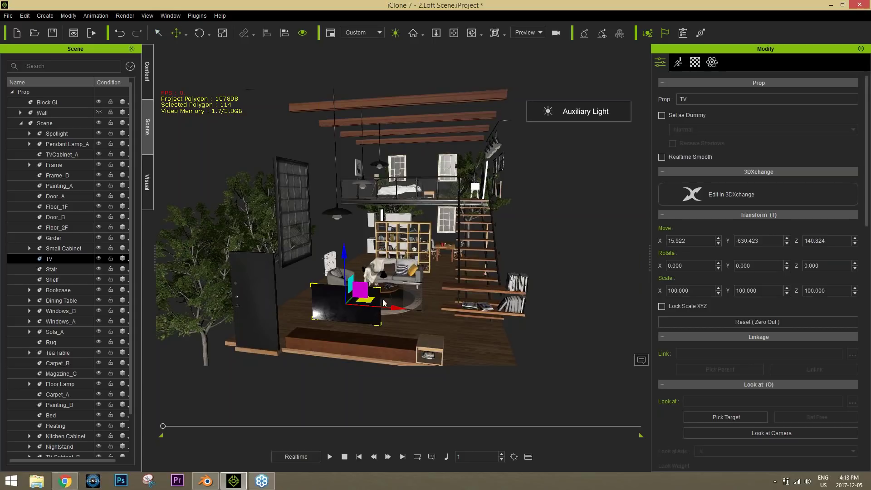
left_click(450, 331)
mouse_move(471, 291)
right_mouse_down()
mouse_move(436, 291)
mouse_move(477, 291)
right_mouse_up()
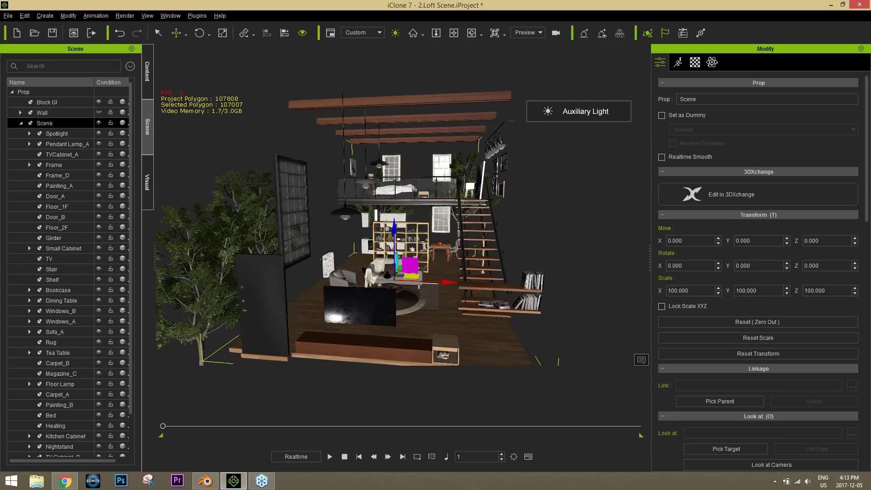
scroll(415, 221, "up", 5)
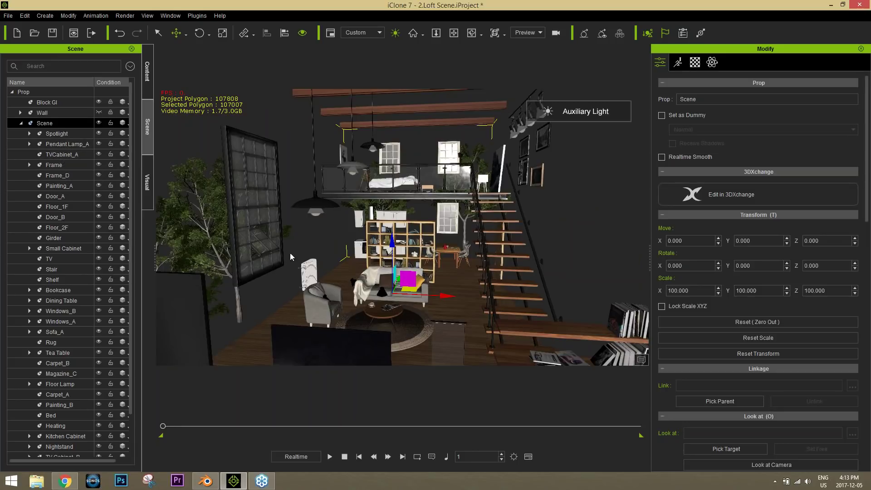
key("q")
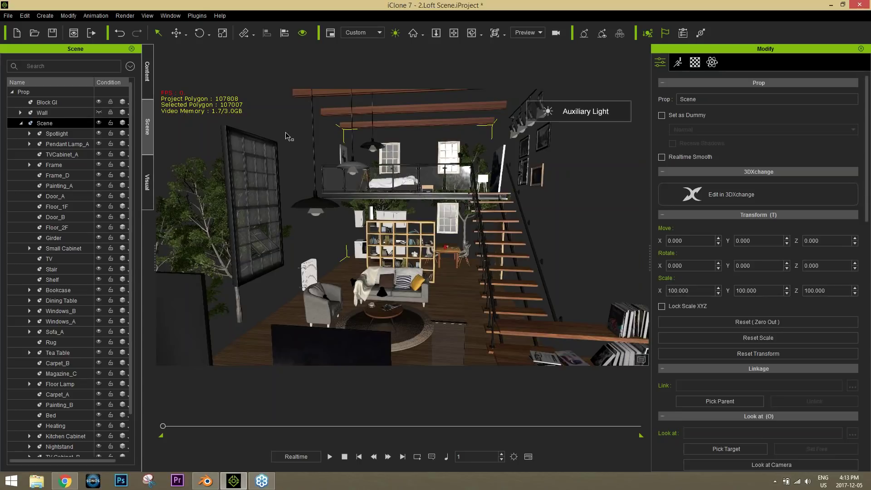
- Examine individual furniture props by selecting the tea table, both sofas, the striped pillow and the heater, including Sofa_B's child objects
left_click(383, 317)
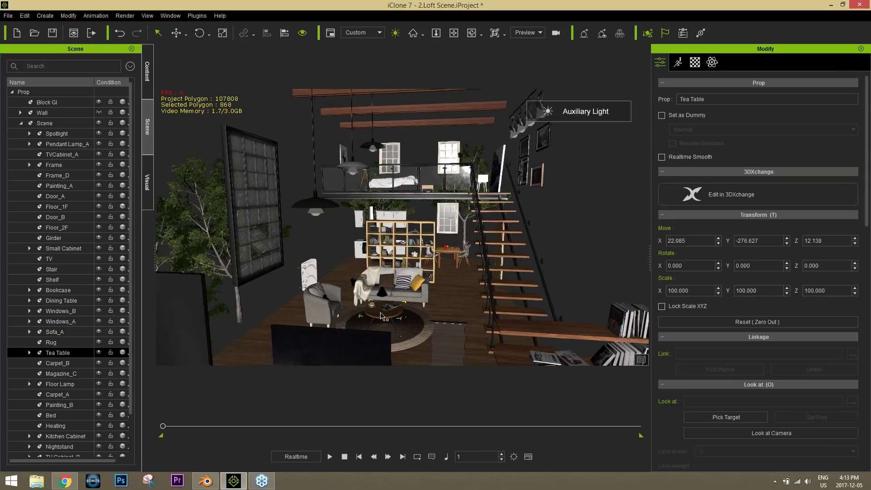
left_click(414, 298)
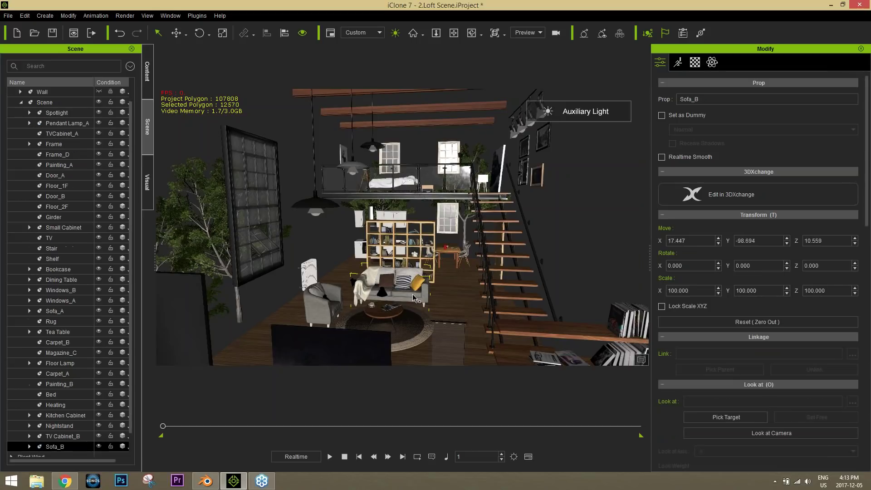
left_click(313, 311)
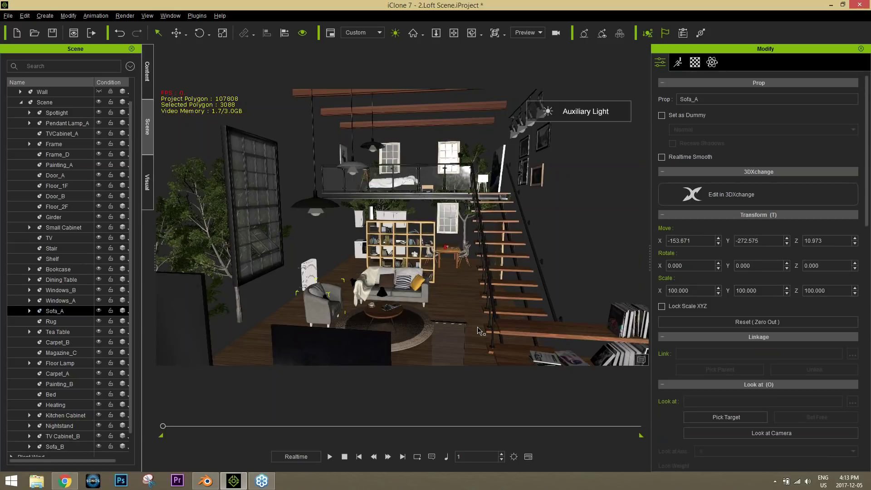
scroll(467, 349, "up", 5)
scroll(442, 261, "up", 4)
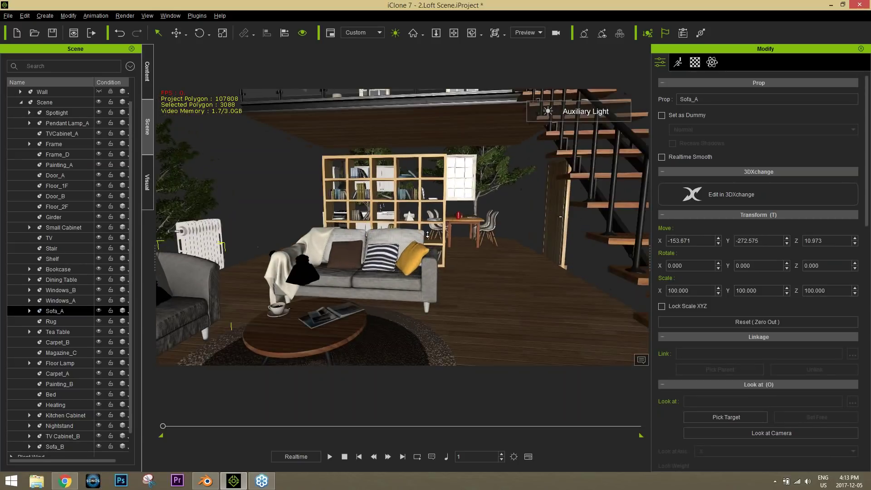
left_click(417, 267)
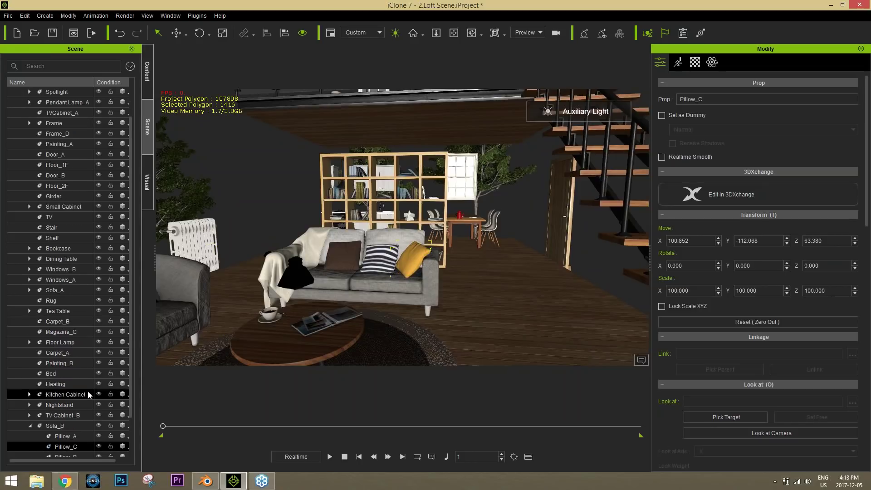
scroll(88, 395, "down", 2)
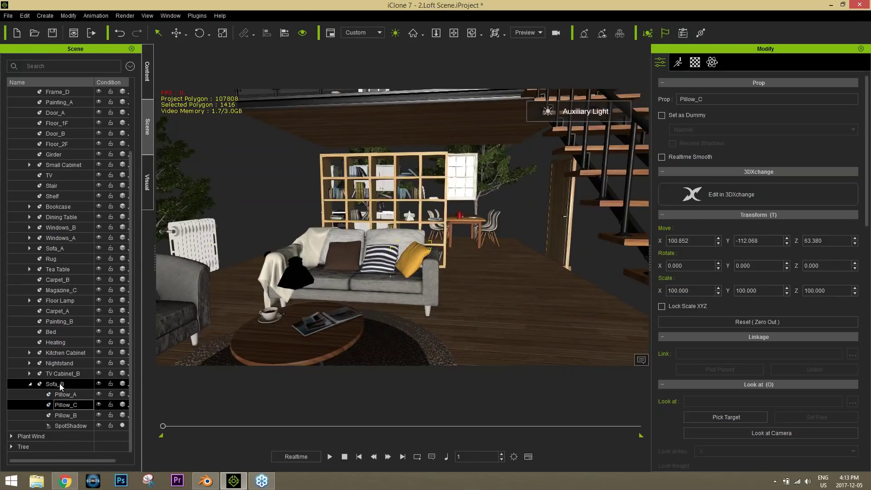
scroll(74, 354, "up", 4)
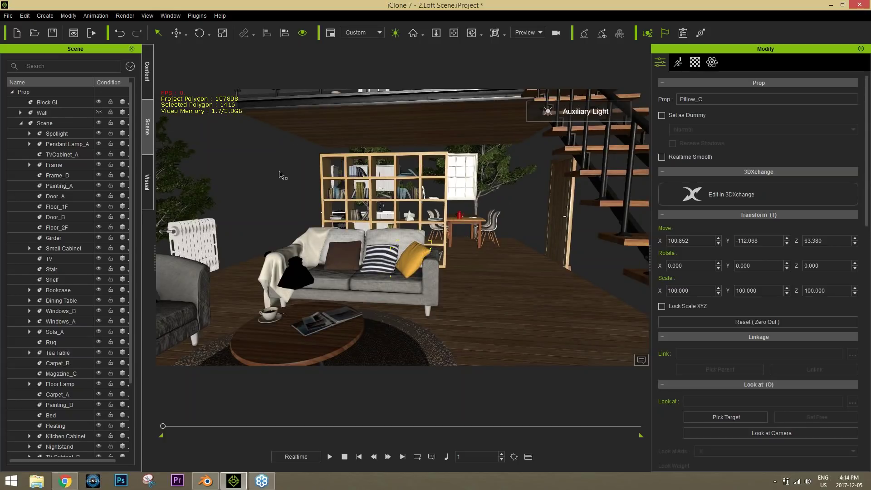
left_click(199, 233)
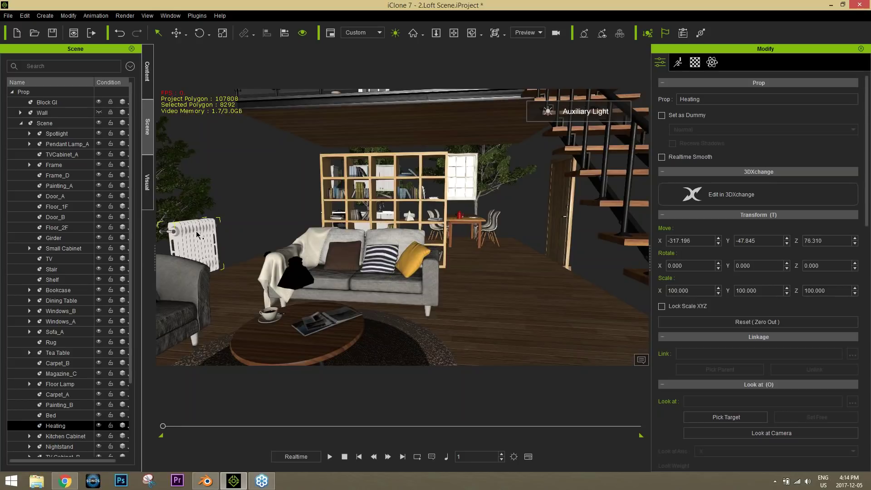
- Delete all four Japanese maple trees, JapaneseMaple_01 through JapaneseMaple_04, from outside the loft
left_click(375, 157)
right_click_drag(301, 235, 386, 269)
left_click(385, 269)
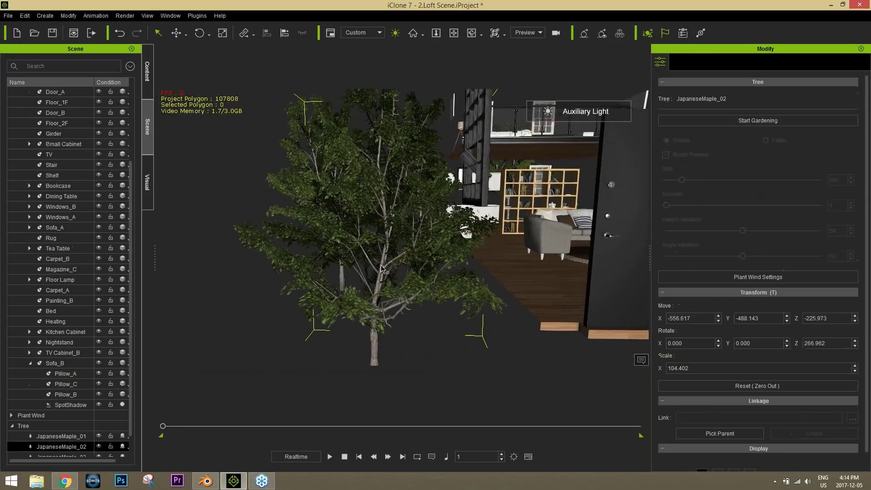
left_click(80, 417)
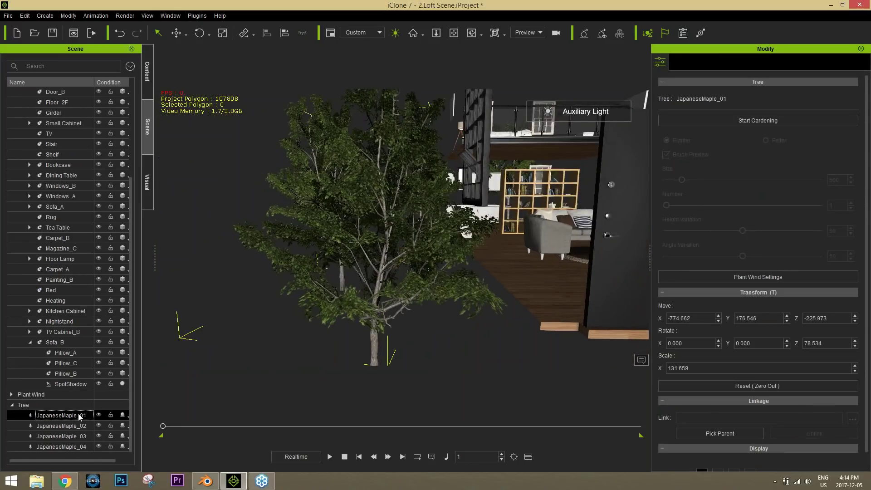
left_click(77, 447, "shift")
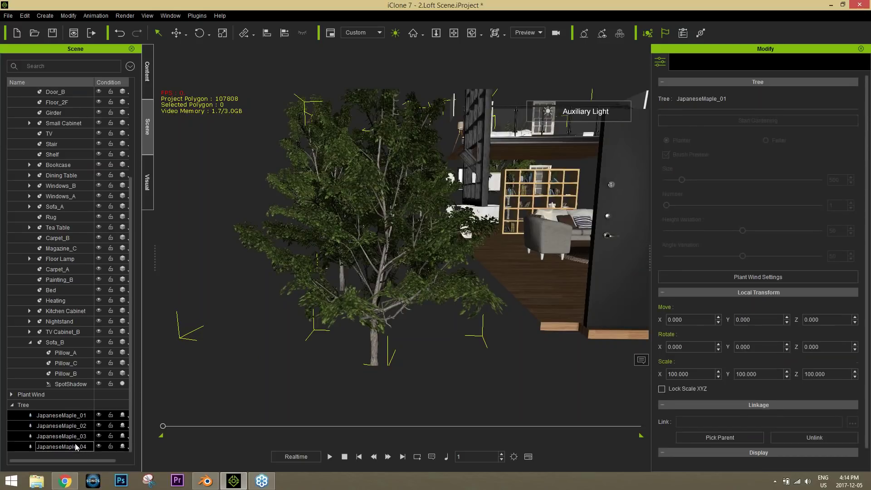
key("Delete")
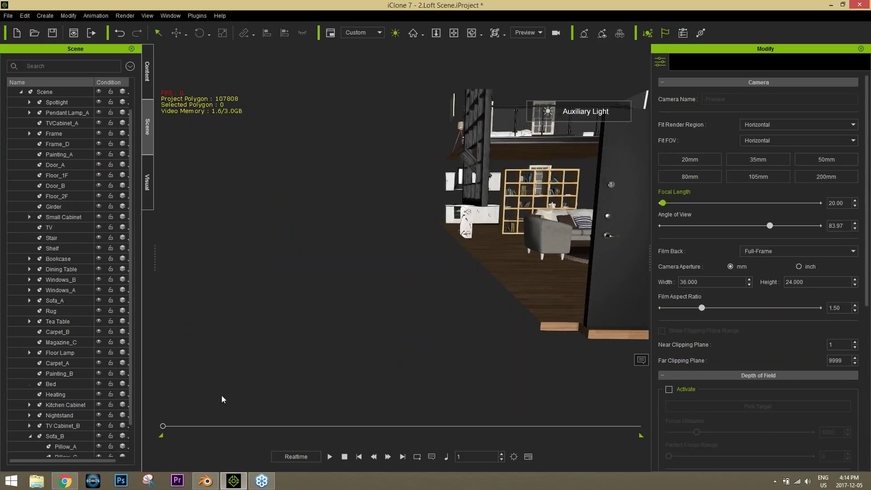
- Delete the bookcase standing behind the sofa, together with its books
right_click_drag(463, 209, 417, 224)
right_click_drag(431, 255, 436, 316)
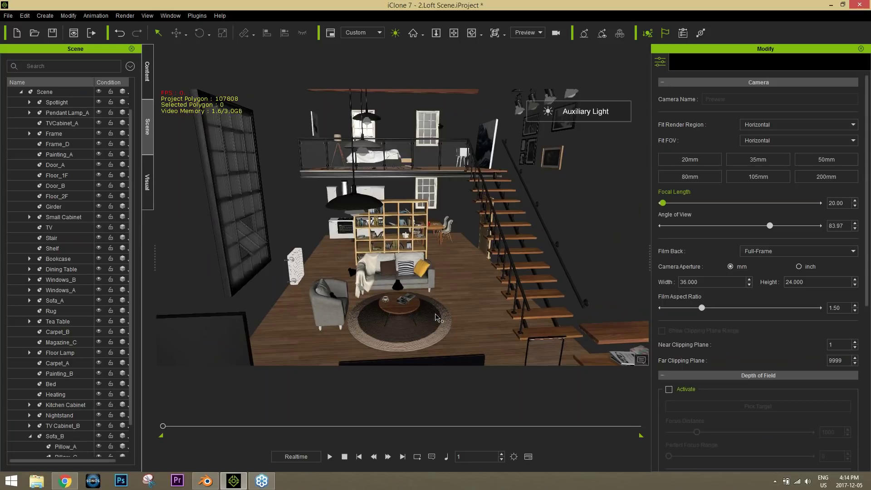
scroll(410, 215, "up", 5)
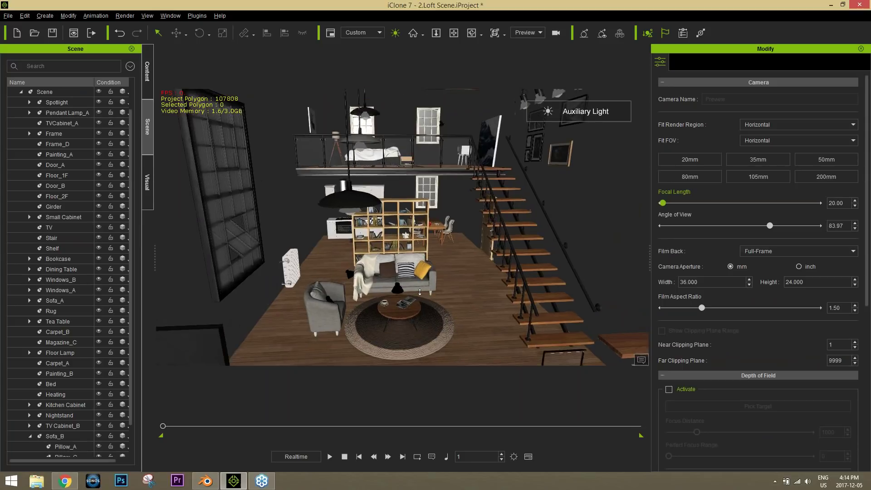
scroll(410, 215, "up", 2)
right_click_drag(410, 215, 417, 260)
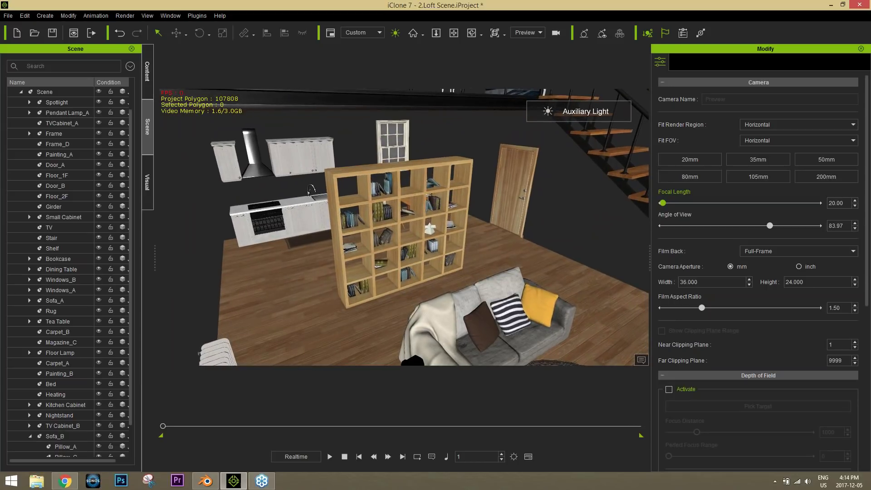
left_click(413, 238)
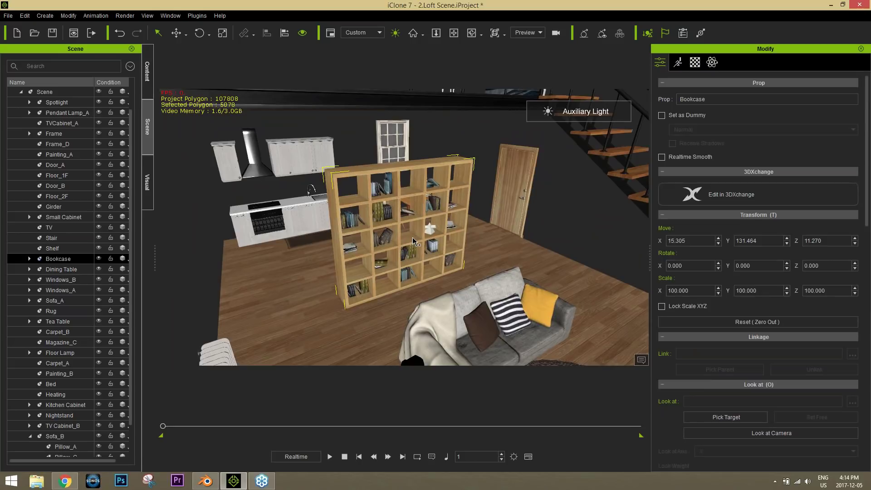
key("Delete")
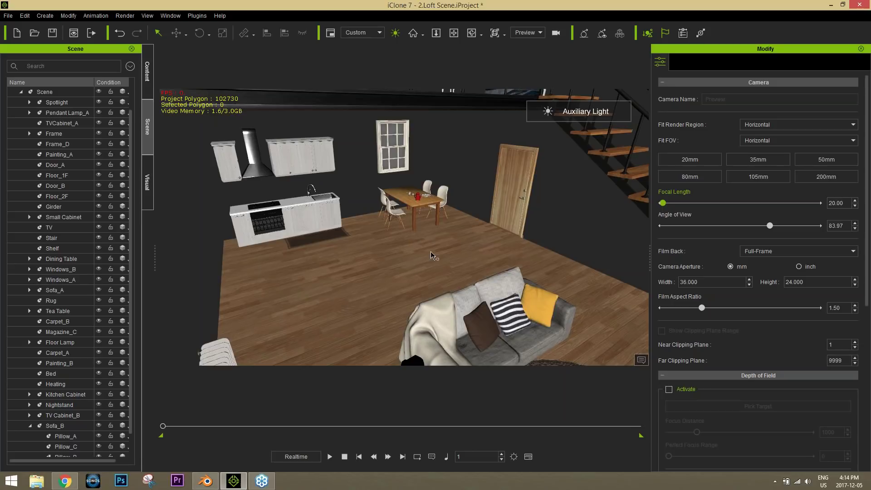
- Move the dining table with its chairs away from the wall to about X -40.5, Y 130.2
left_click(416, 205)
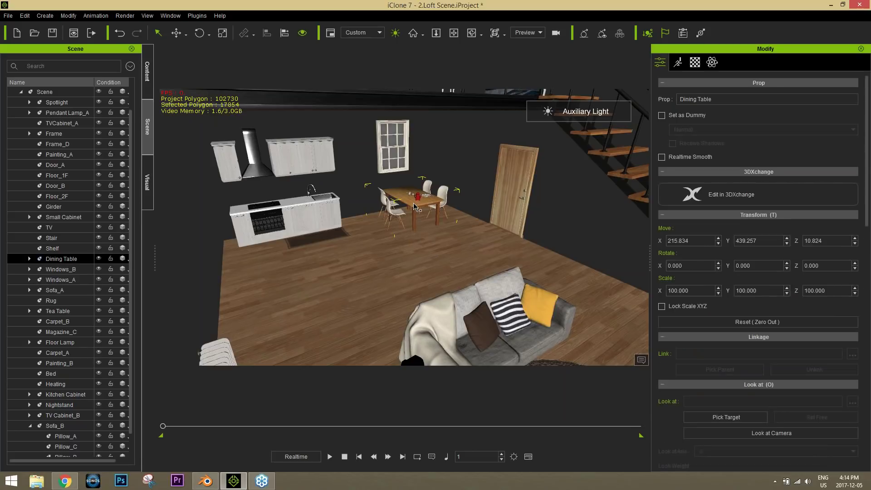
key("w")
left_click_drag(415, 212, 388, 278)
right_click_drag(388, 278, 460, 278)
- Rotate the dining table about its vertical axis and set its Z rotation to exactly 90 degrees
key("e")
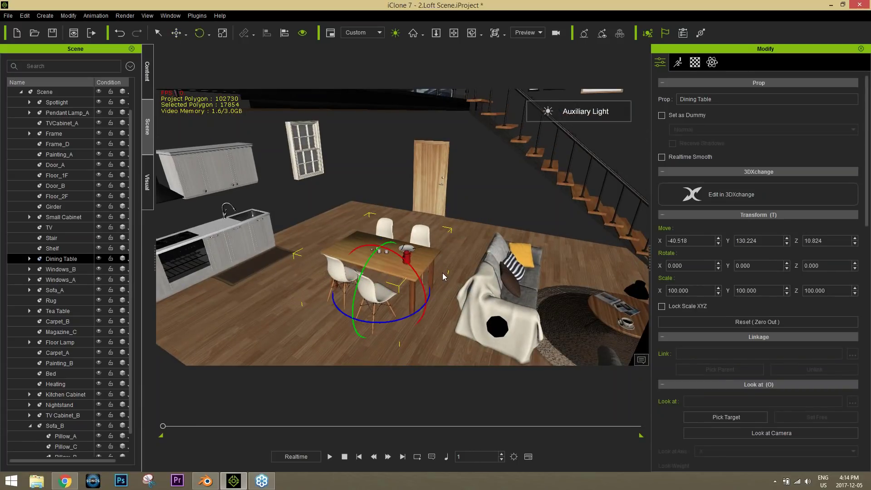
left_click_drag(402, 318, 419, 316)
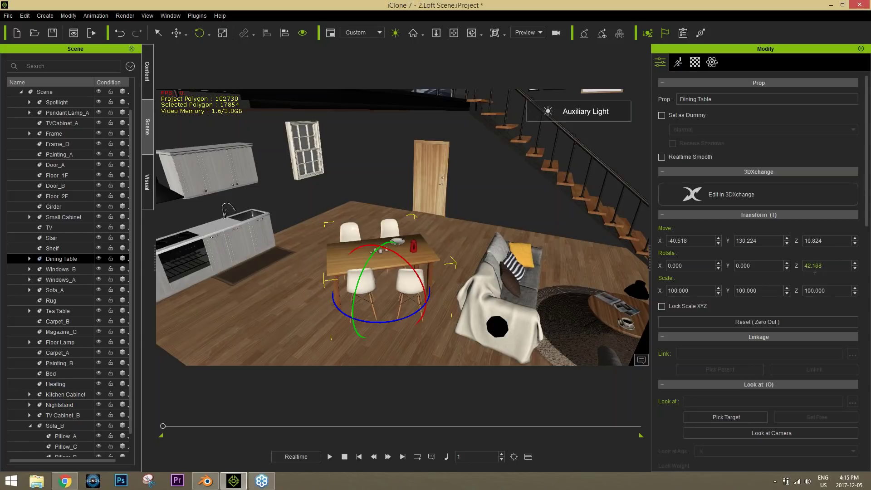
left_click_drag(391, 321, 414, 320)
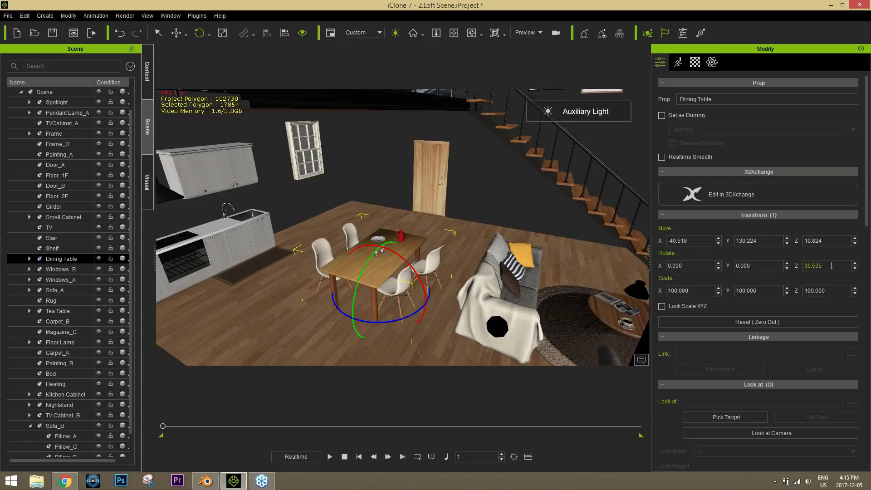
double_click(815, 265)
type("90")
key("Return")
- Reposition the rotated dining table between the kitchen and the sofa at about X 15.2, Y 174.6
right_click_drag(465, 280, 386, 285)
key("w")
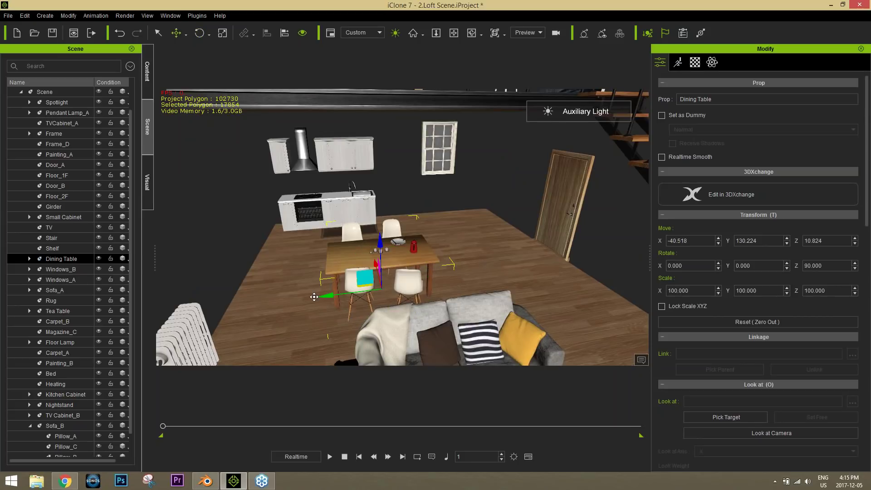
left_click_drag(323, 298, 363, 294)
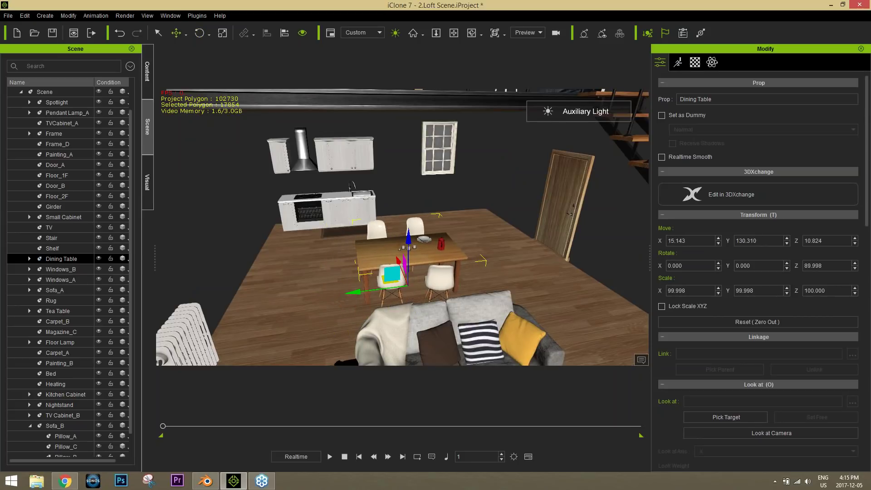
right_click_drag(499, 327, 618, 288)
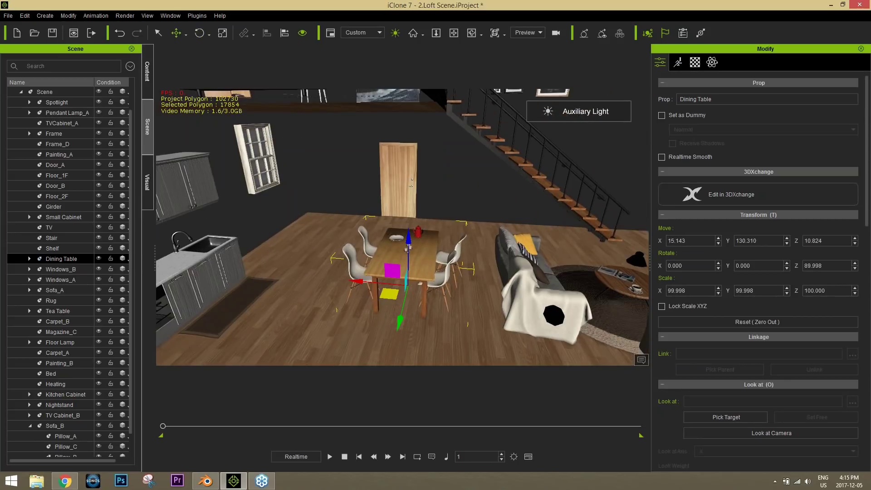
left_click_drag(358, 282, 337, 281)
right_click_drag(336, 281, 489, 222)
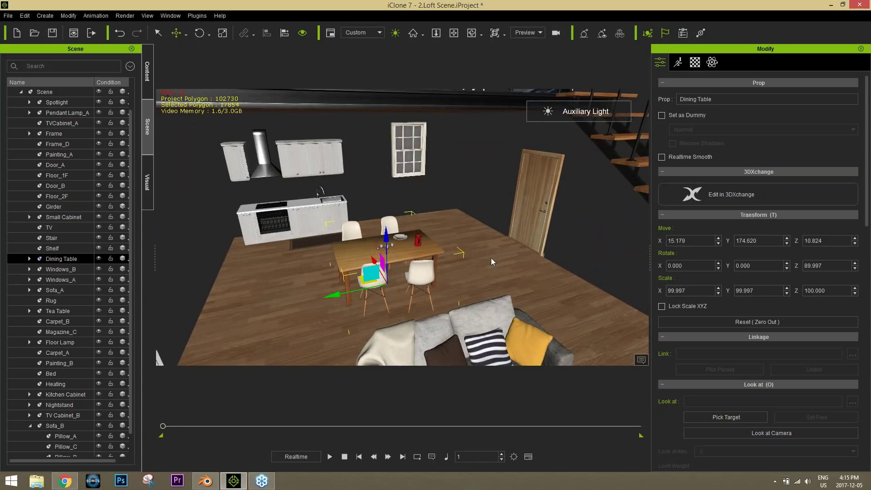
- Select the dining chairs separately from the table and shift them slightly to about X 219.9, Y 459.4
right_click_drag(432, 286, 452, 292)
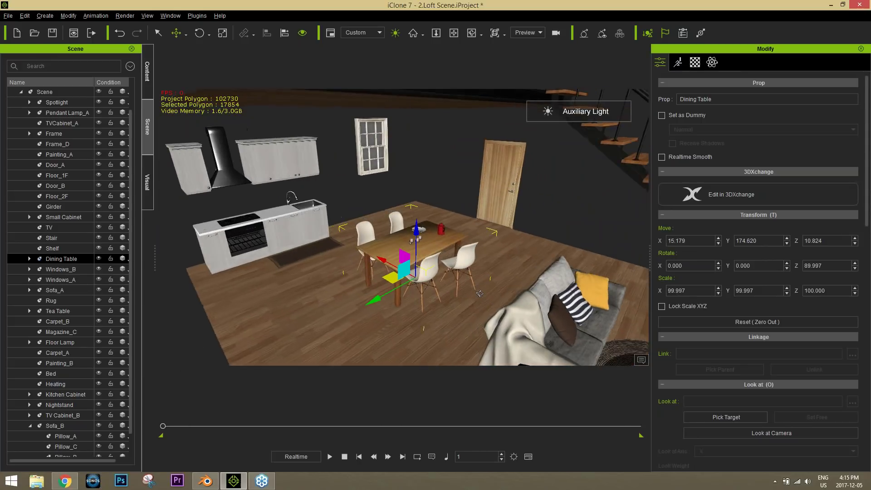
scroll(449, 272, "up", 3)
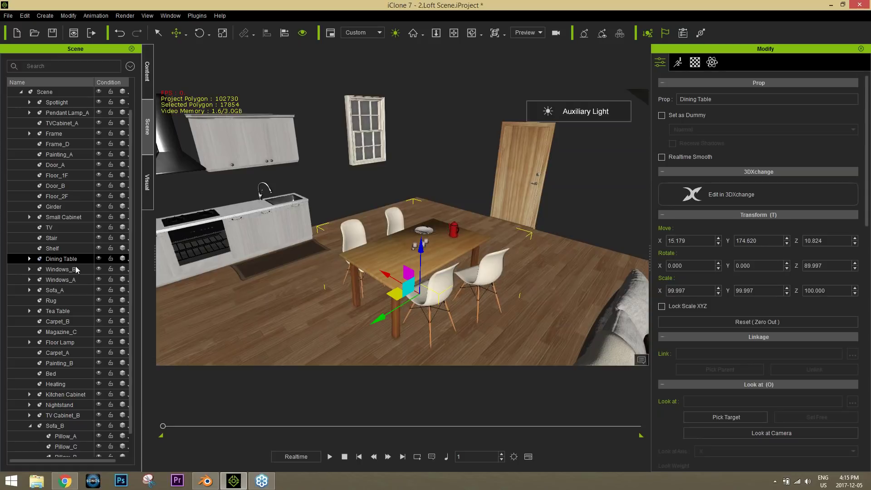
left_click(433, 297)
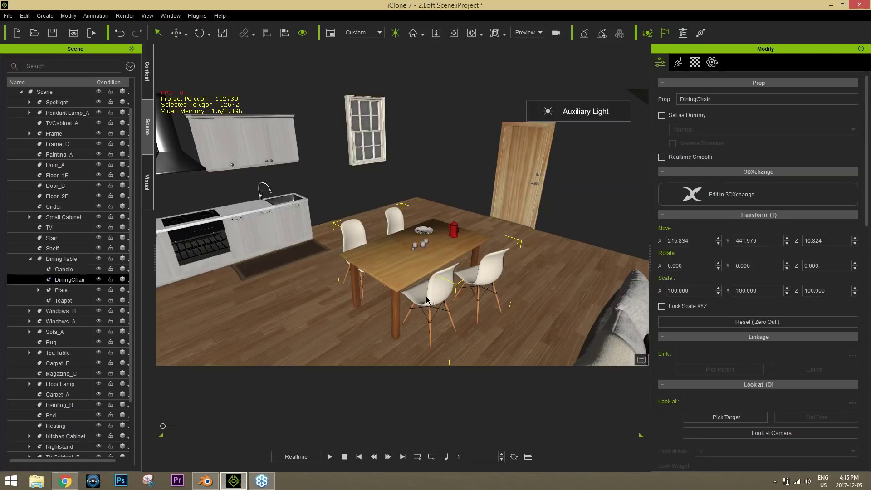
right_click_drag(428, 296, 502, 287)
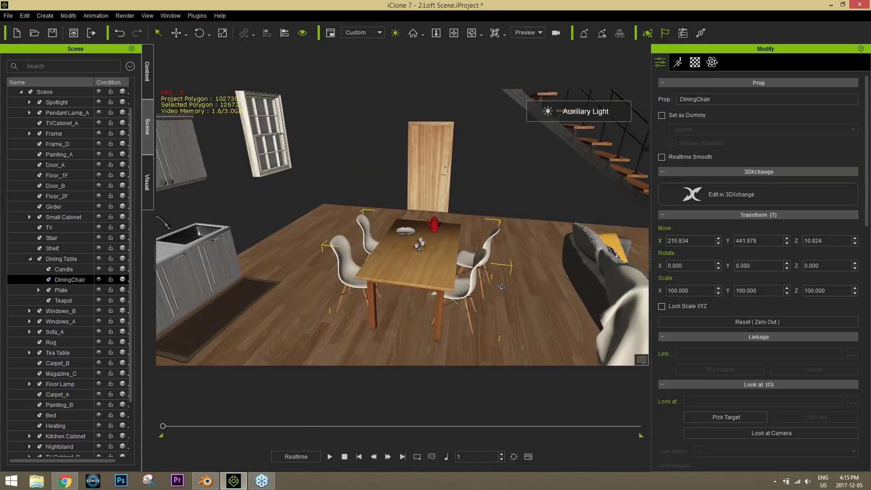
key("w")
mouse_move(392, 312)
left_mouse_down()
mouse_move(371, 313)
mouse_move(402, 320)
mouse_move(394, 313)
left_mouse_up()
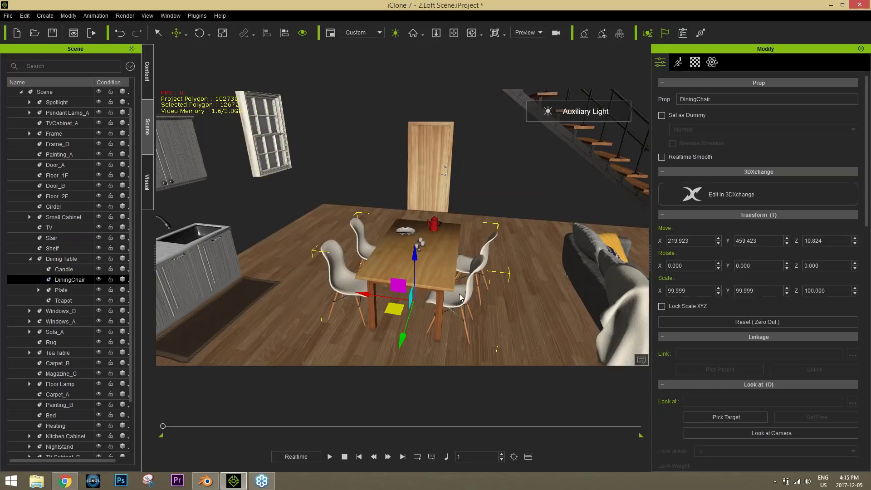
- Try darkening the dining chairs' base color texture with brightness -44, and bring the brightness back to 1
left_click(695, 62)
scroll(867, 183, "down", 5)
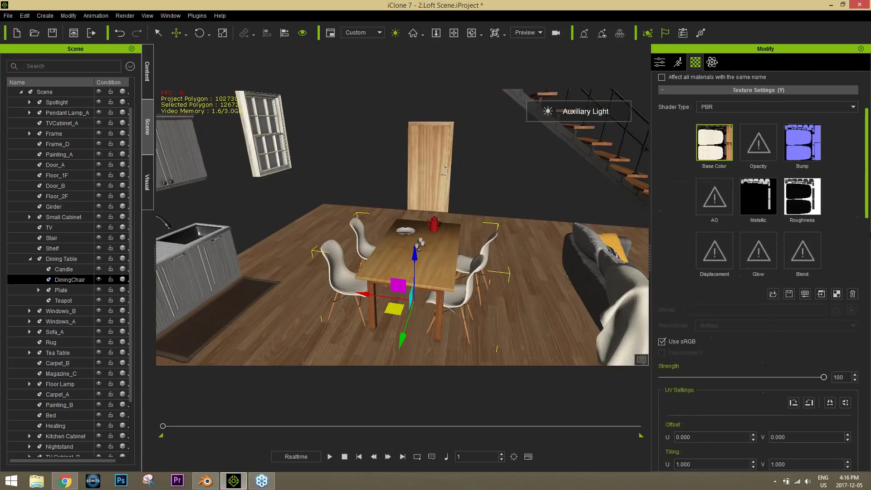
scroll(805, 305, "up", 3)
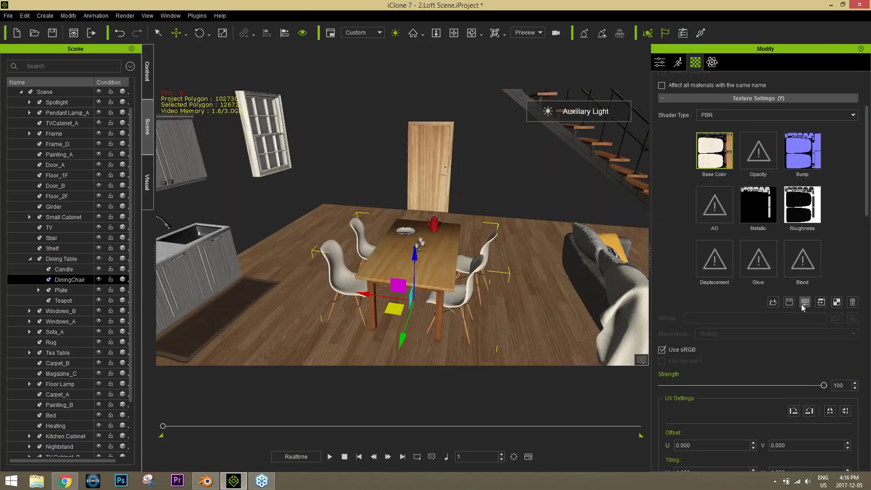
left_click(804, 308)
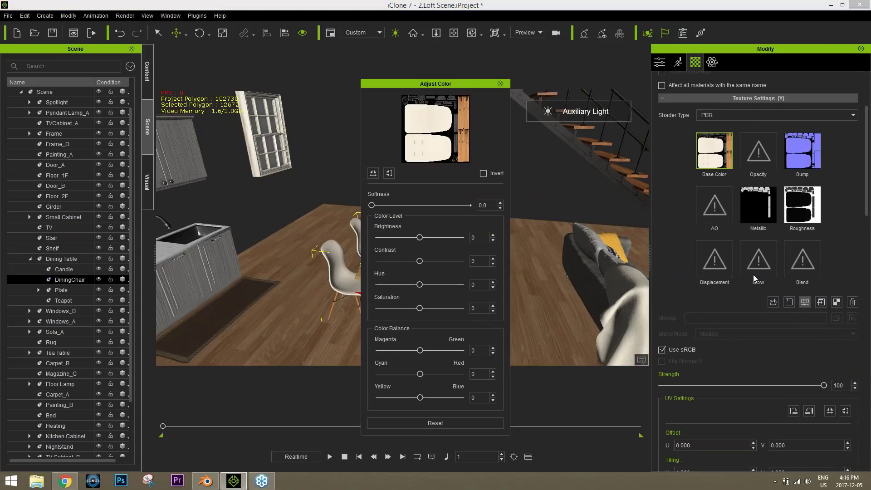
left_click_drag(473, 89, 139, 92)
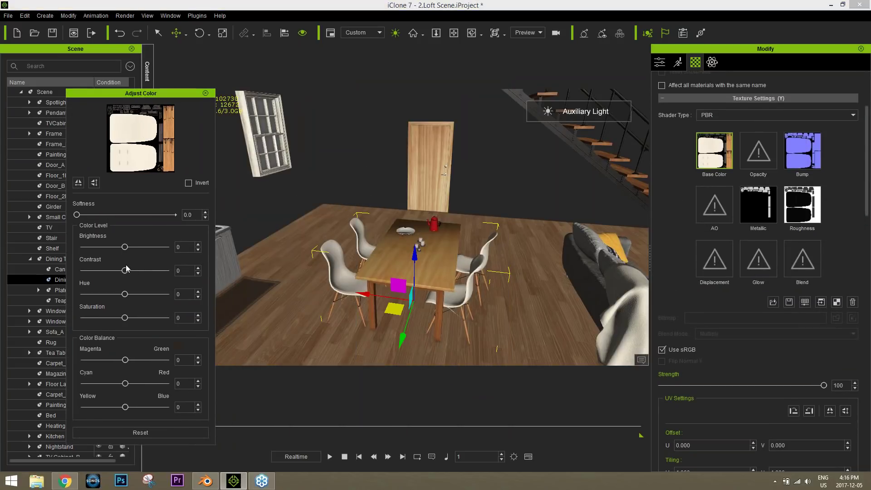
left_click_drag(125, 247, 106, 252)
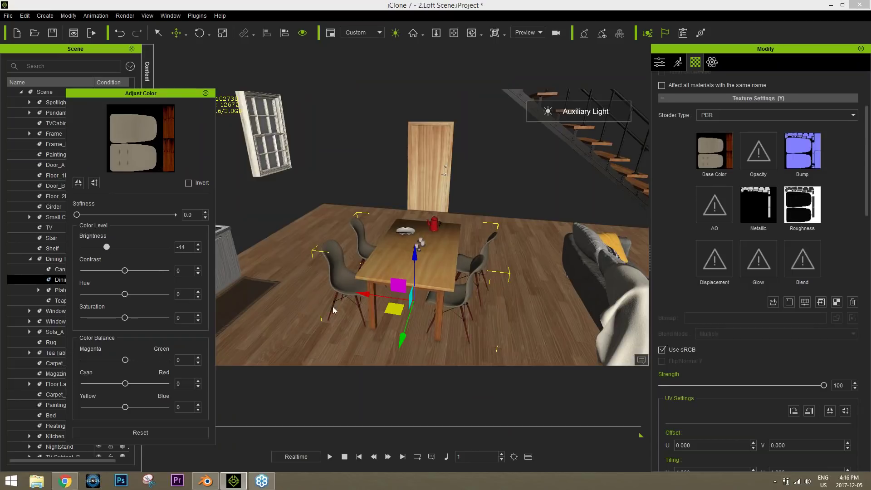
left_click_drag(107, 248, 125, 247)
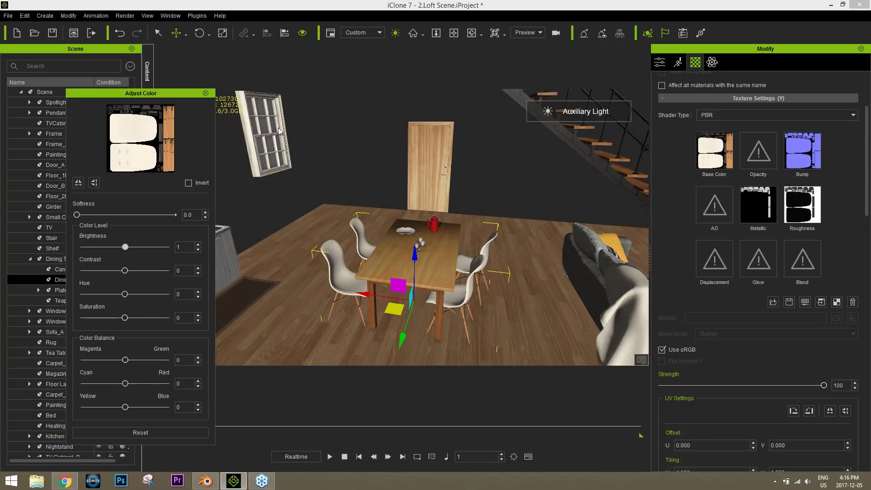
left_click(205, 94)
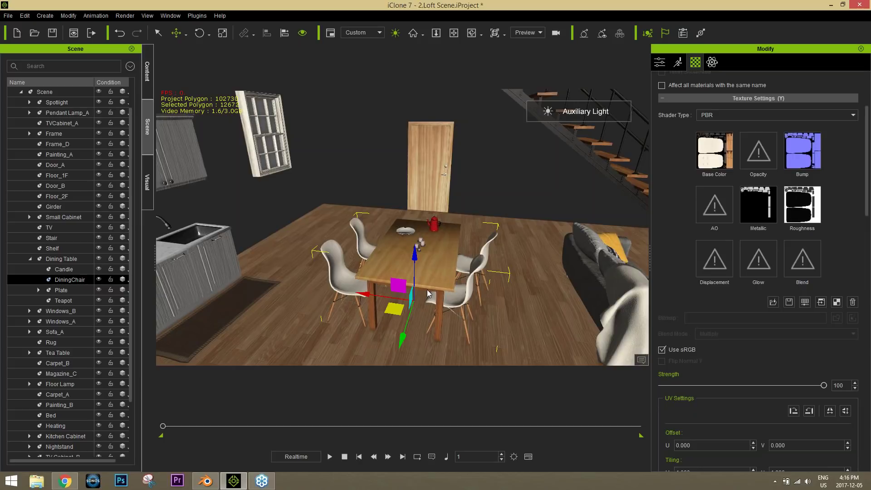
- Open the FBX export settings for the dining chairs, choose the Blender target tool preset, and leave without exporting
left_click(8, 17)
mouse_move(42, 102)
left_click(157, 114)
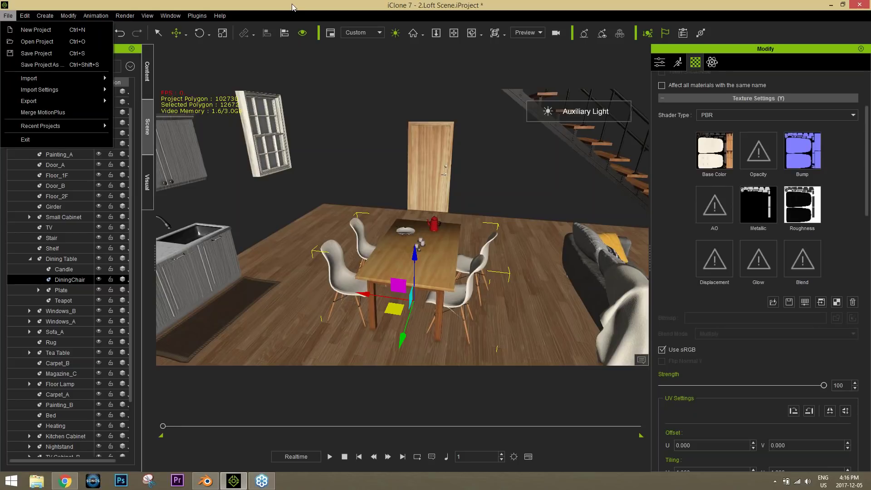
left_click(661, 63)
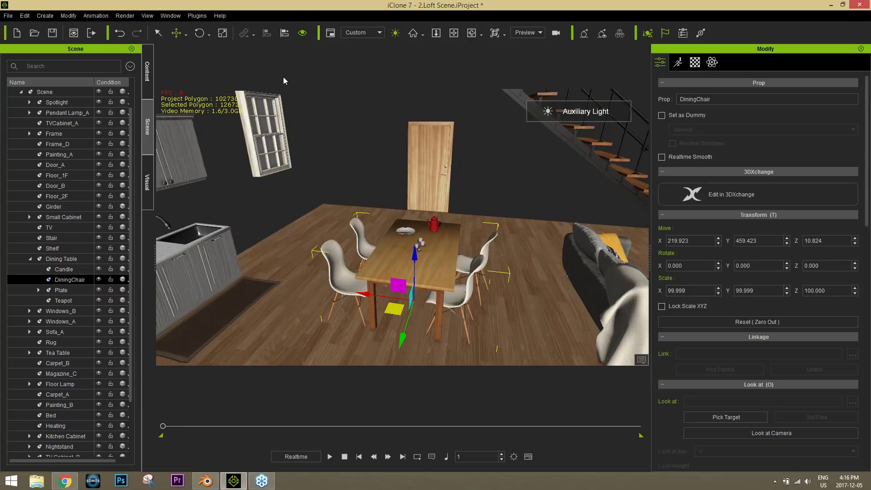
left_click(9, 16)
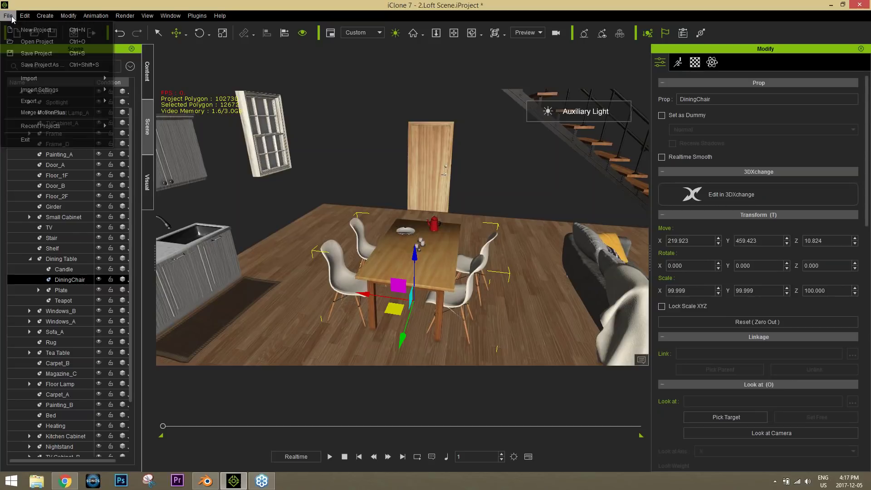
mouse_move(25, 16)
mouse_move(47, 98)
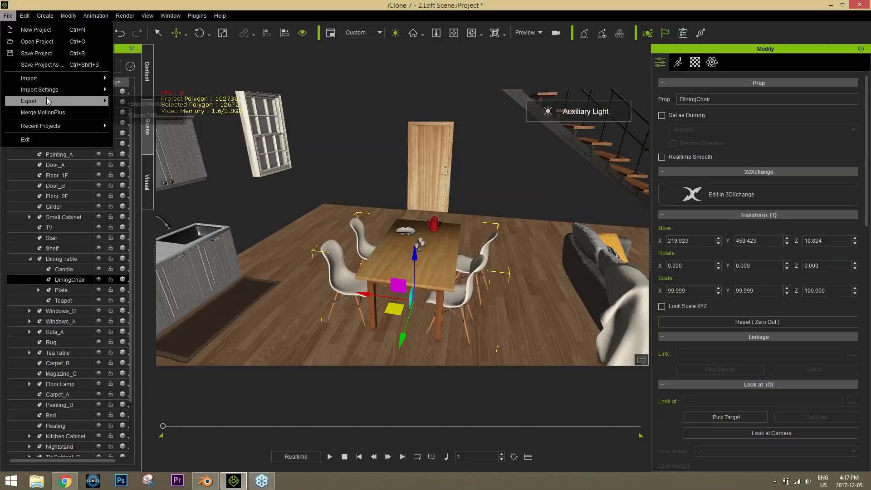
left_click(145, 115)
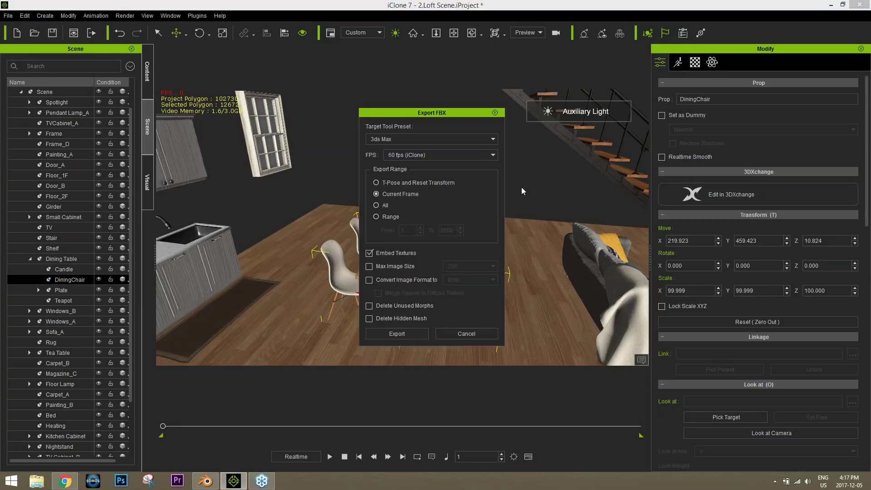
left_click(440, 138)
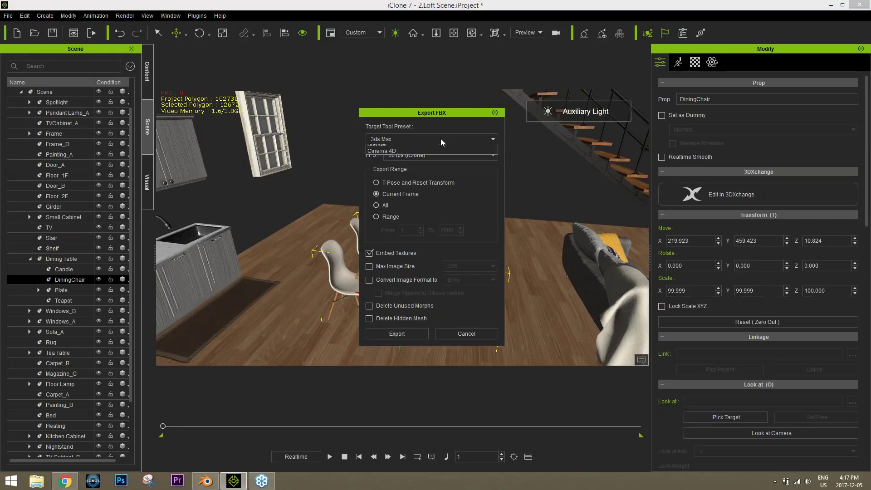
left_click(416, 182)
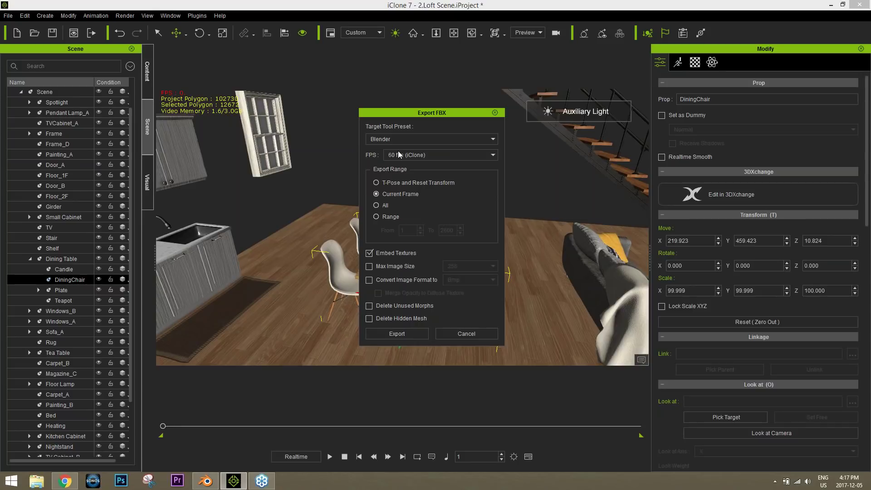
left_click(475, 334)
- Set the dining chairs' X, Y and Z position to 0 and reset their transform
right_click_drag(545, 261, 409, 258)
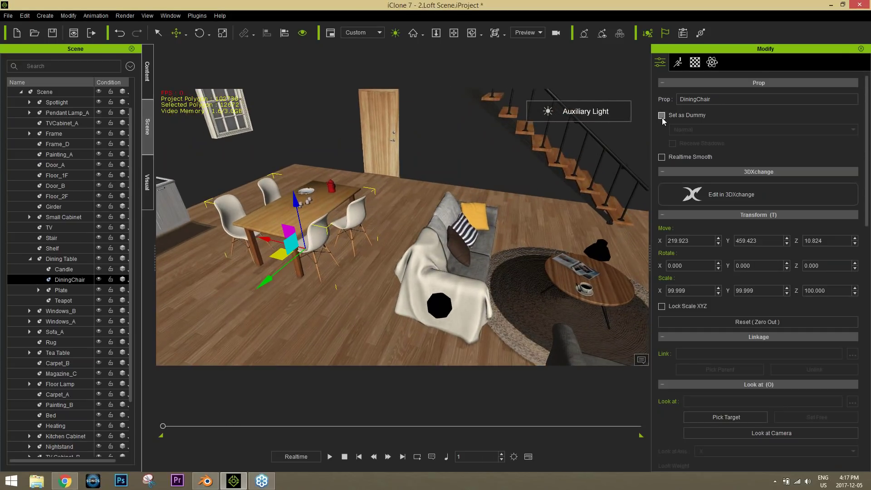
left_click(704, 241)
type("0")
key("Tab")
type("0")
key("Tab")
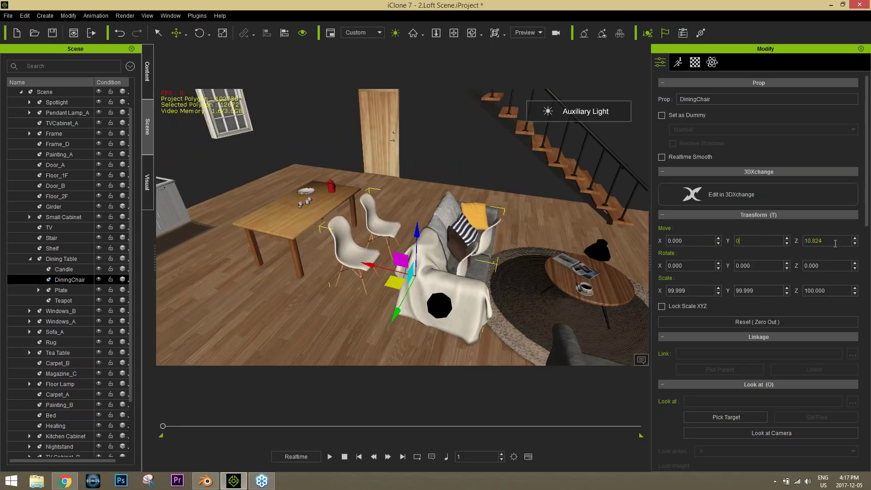
type("0")
key("Return")
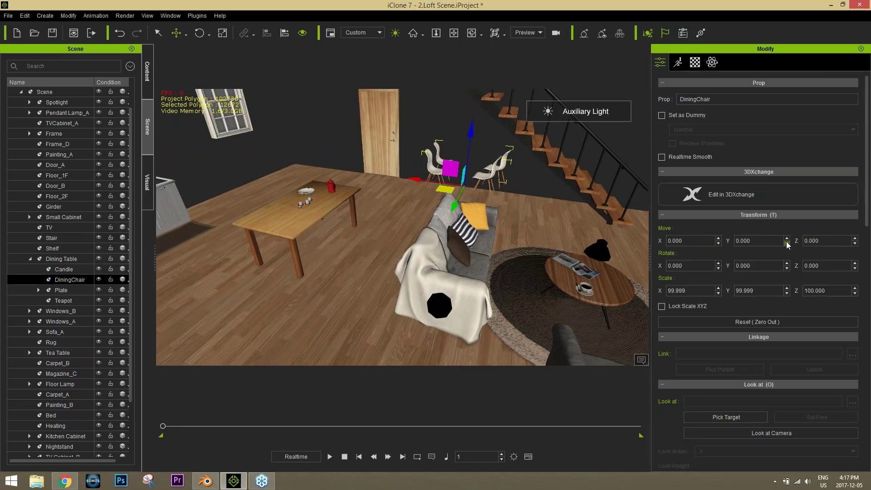
left_click(761, 321)
- Export the dining chairs to the Desktop as chair set.fbx with the Blender preset, current frame and embedded textures, and move the file to an empty desktop area
right_click_drag(519, 241, 468, 299)
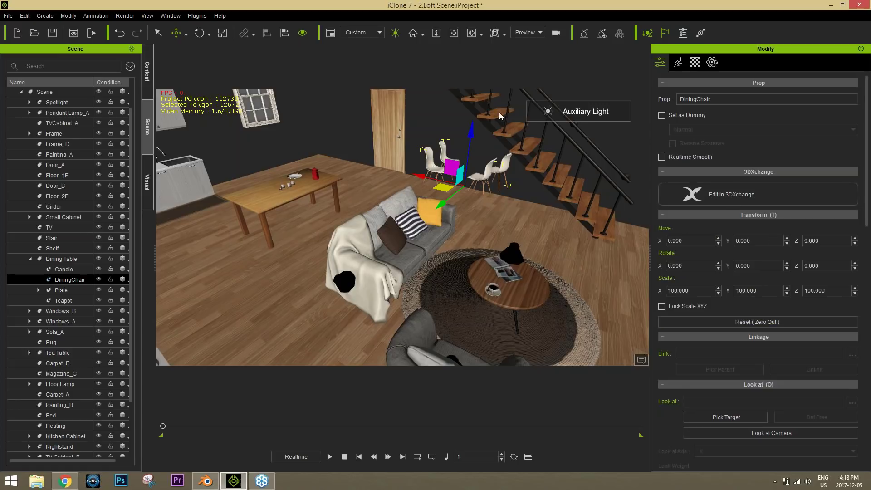
left_click(8, 15)
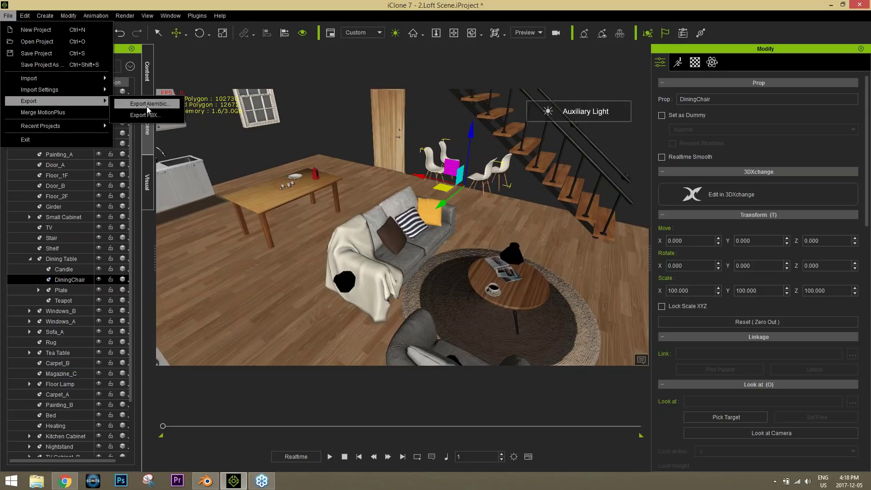
left_click(149, 114)
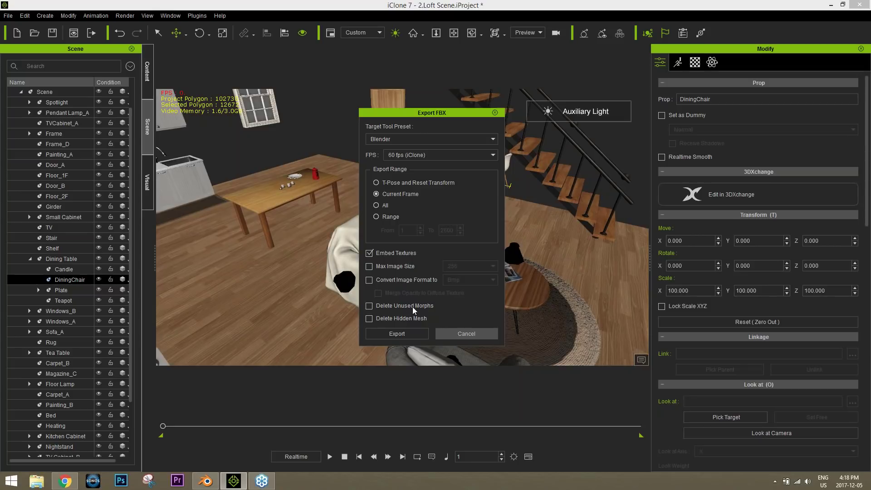
left_click(407, 333)
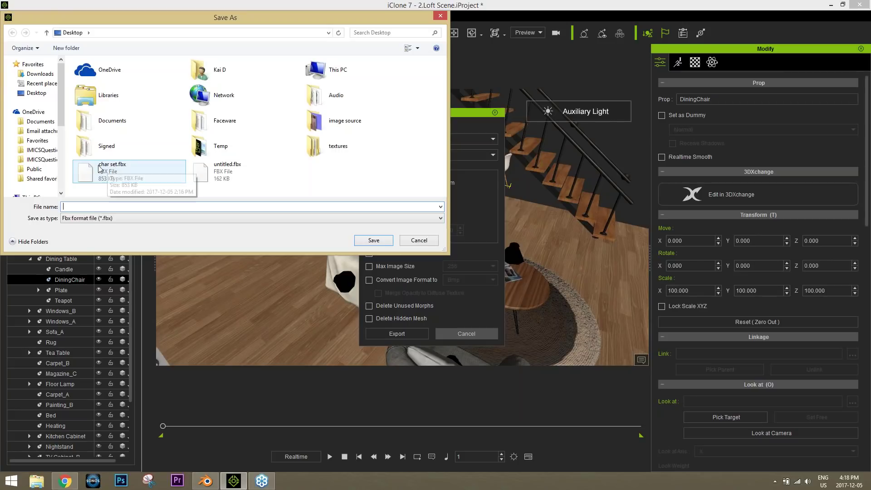
left_click(108, 173)
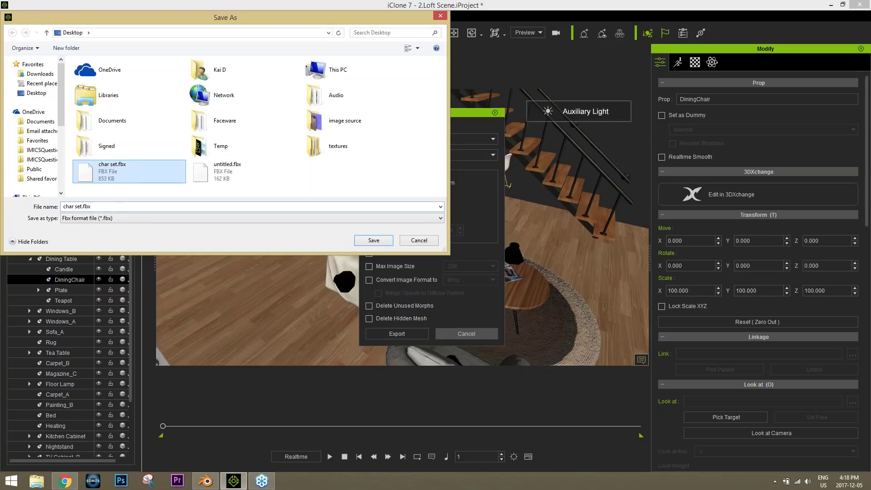
left_click(73, 206)
left_click(76, 207)
type("i")
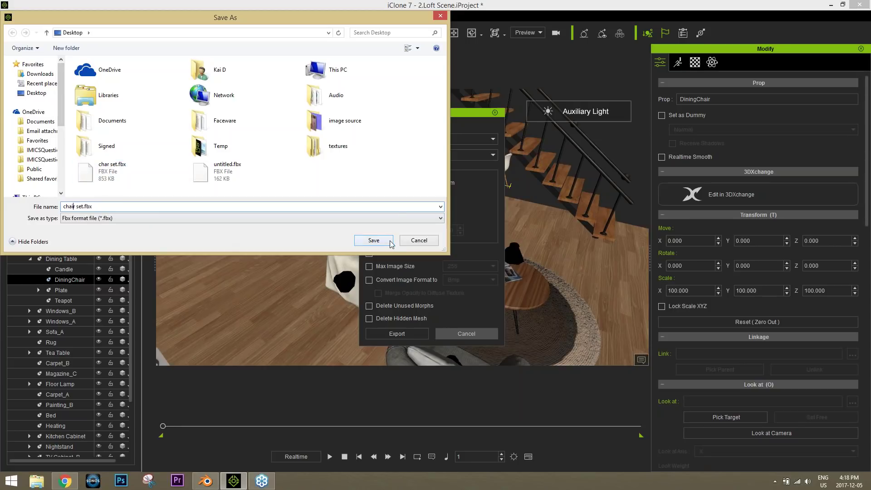
left_click(374, 240)
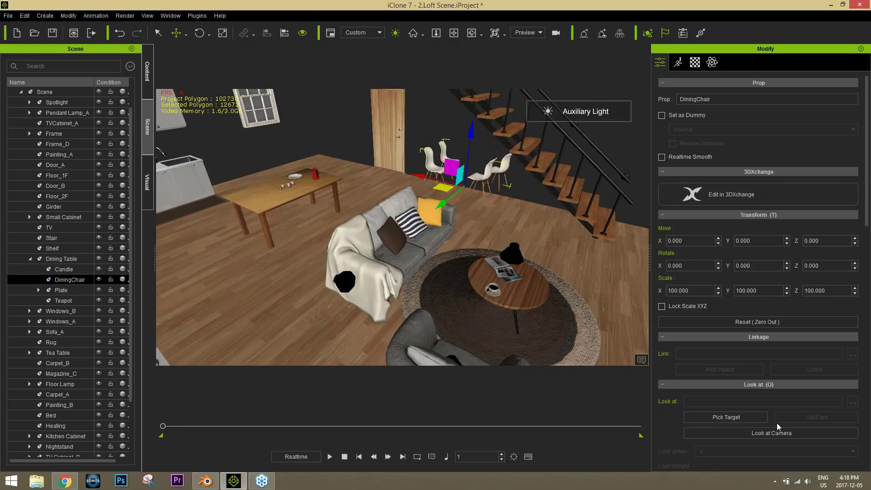
key("super+d")
left_click_drag(94, 148, 320, 192)
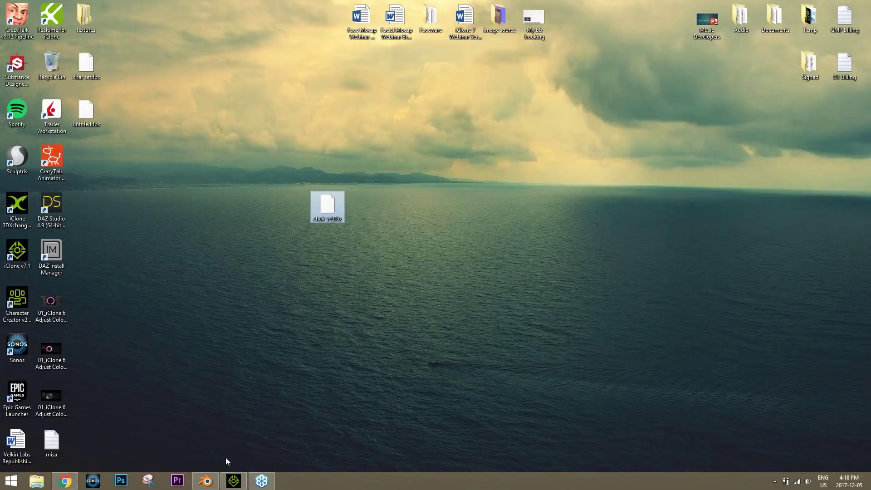
- Switch to Blender and delete the default cube
left_click(211, 481)
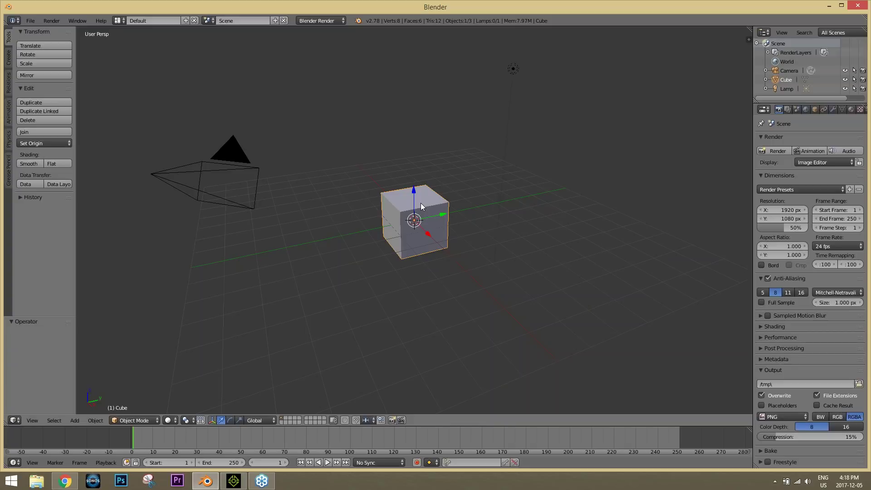
key("x")
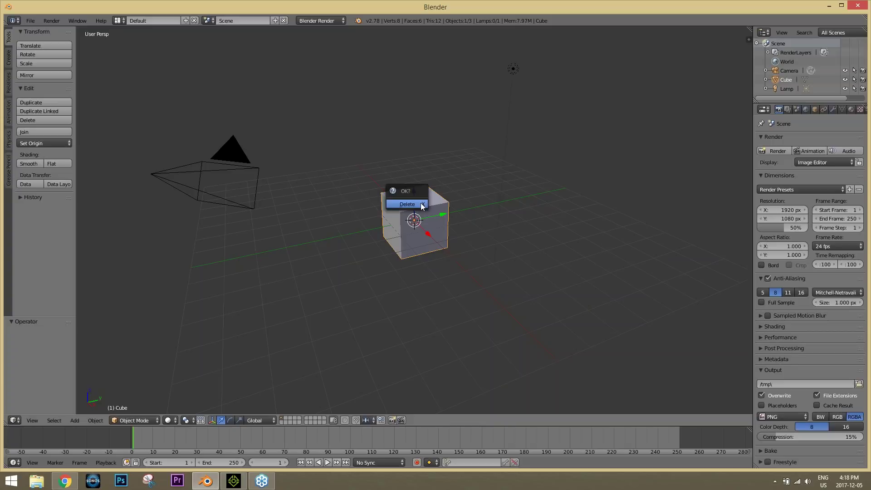
left_click(408, 204)
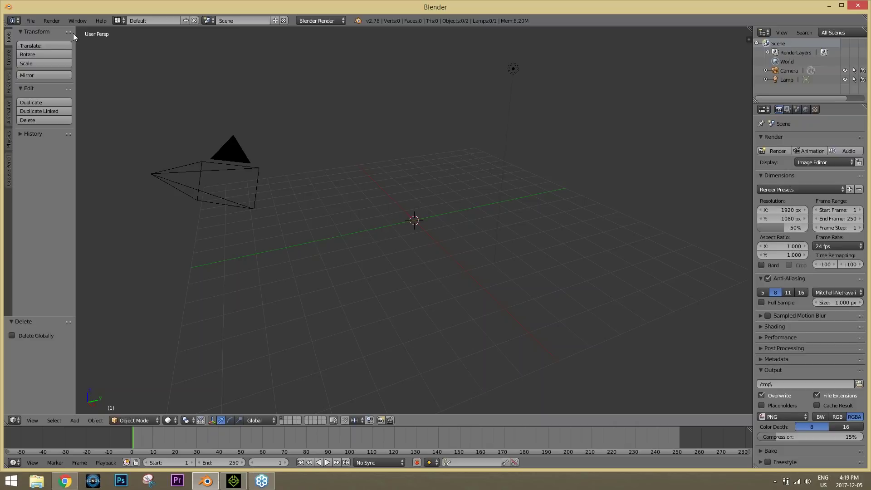
- Import chair set.fbx from the Desktop folder
left_click(32, 21)
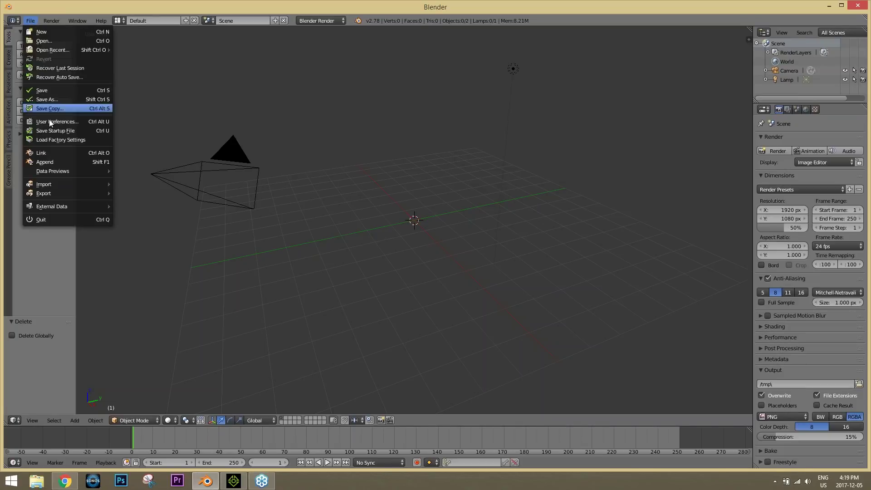
mouse_move(58, 184)
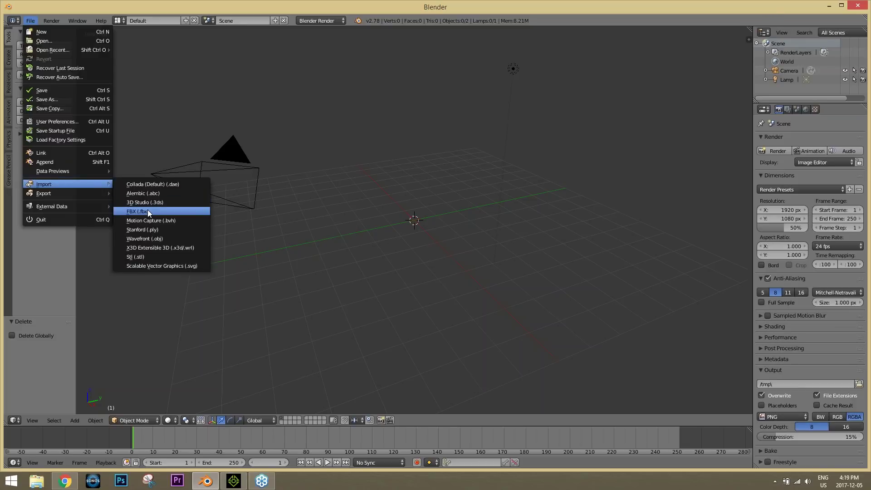
left_click(148, 210)
left_click(78, 179)
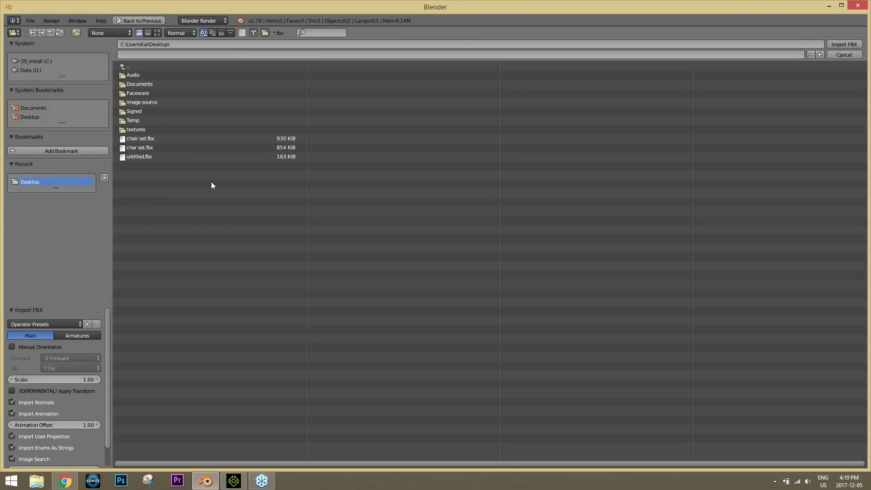
double_click(140, 139)
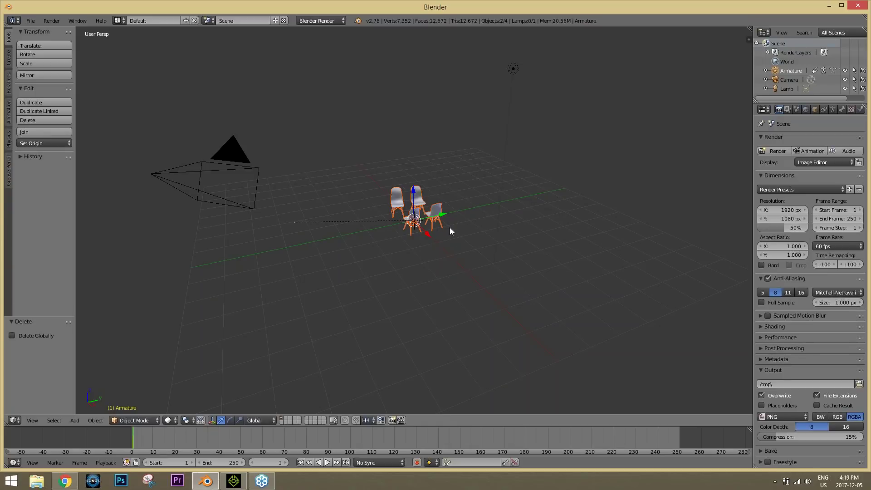
- Examine the imported chairs from close up, from different sides and from above
scroll(456, 245, "up", 4)
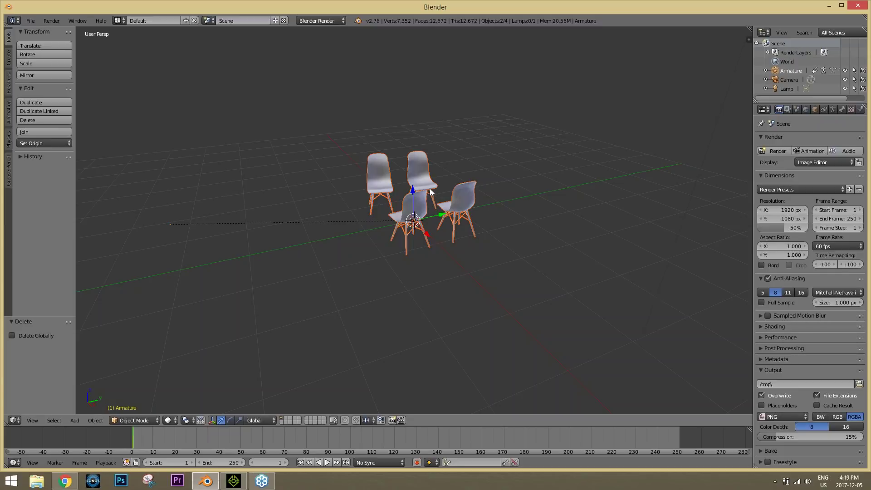
middle_click_drag(417, 198, 514, 209)
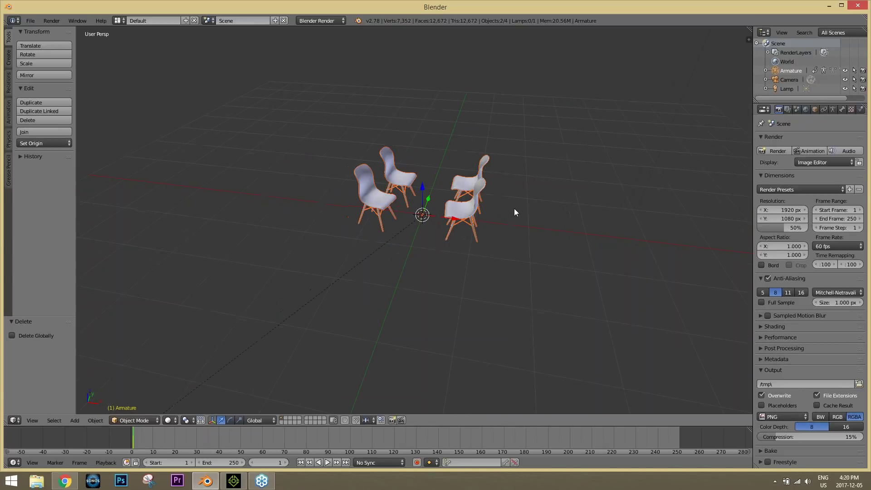
scroll(519, 209, "up", 2)
scroll(516, 211, "down", 3)
scroll(515, 215, "up", 3)
middle_click_drag(471, 148, 480, 125)
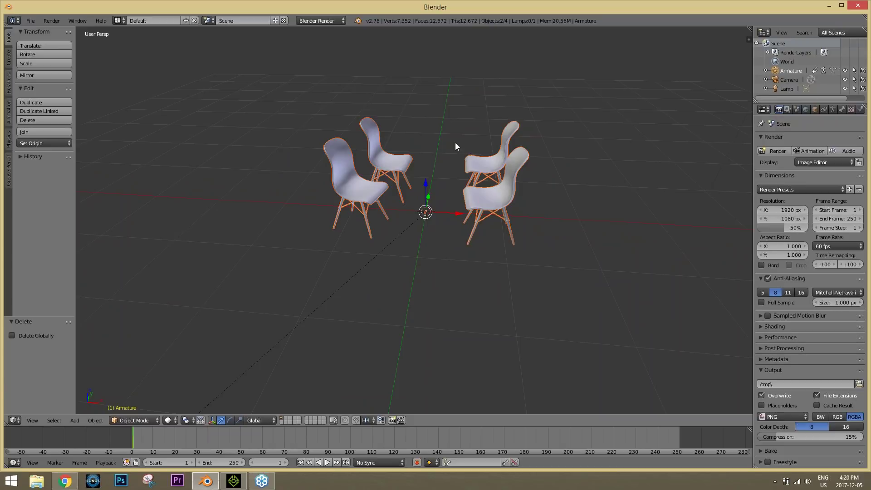
middle_click_drag(450, 124, 458, 183)
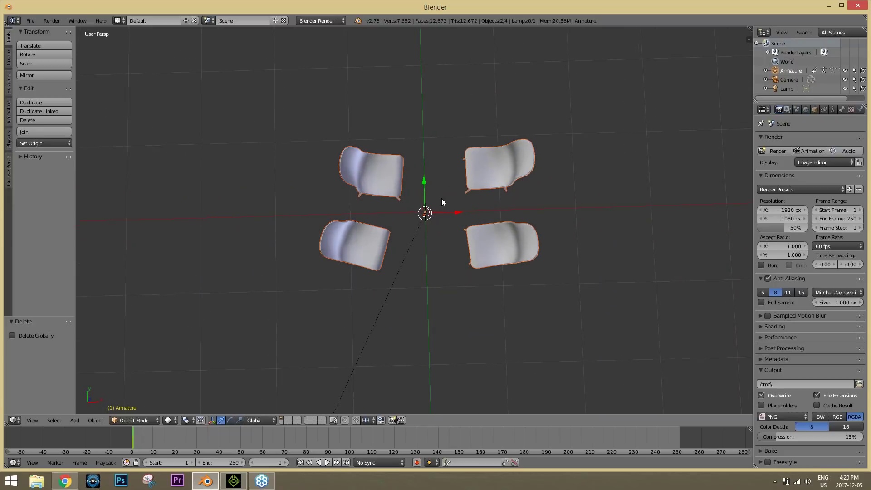
left_click(146, 421)
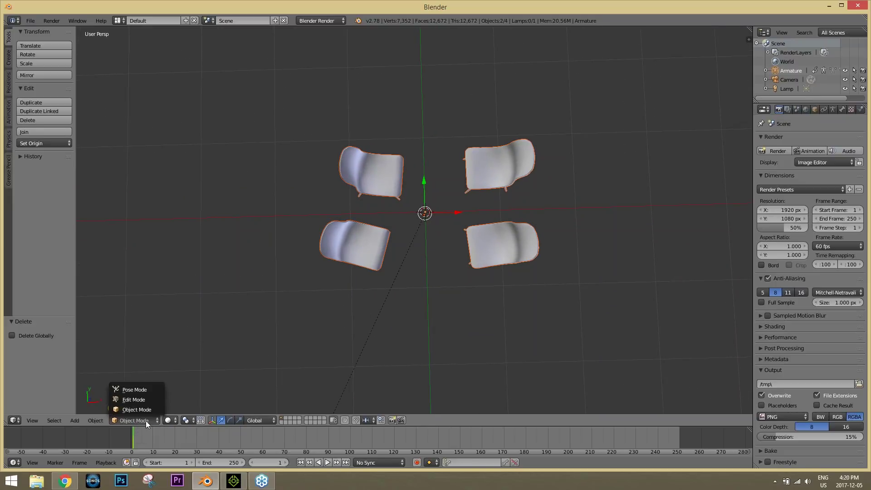
left_click(137, 399)
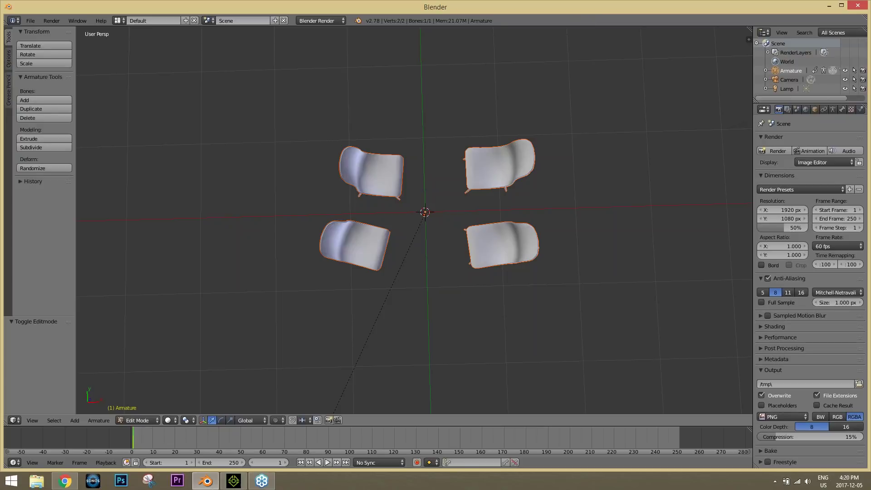
key("z")
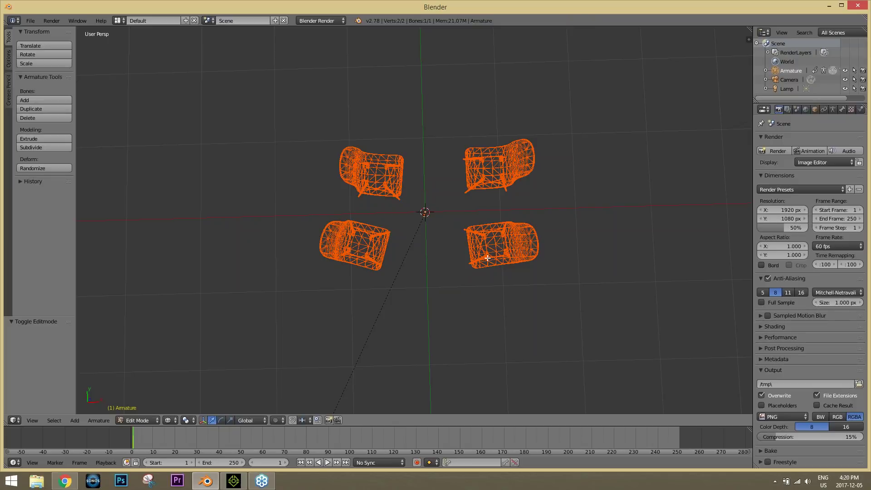
left_click(500, 246)
key("z")
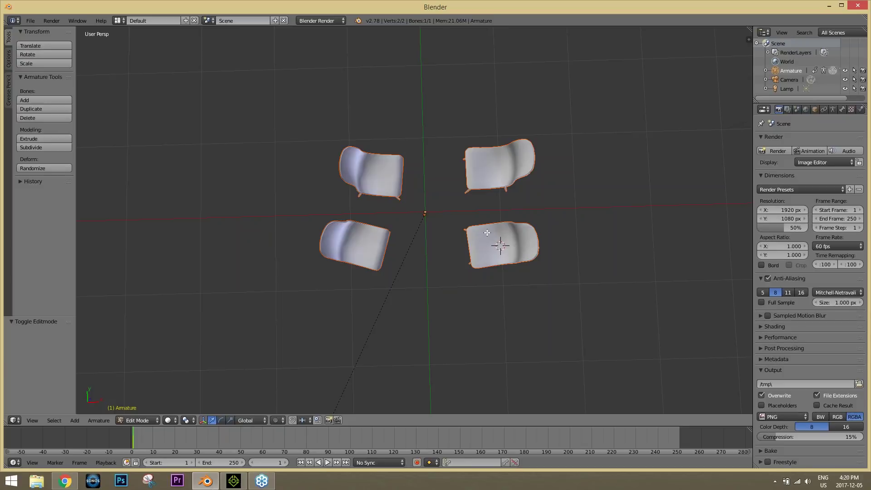
key("z")
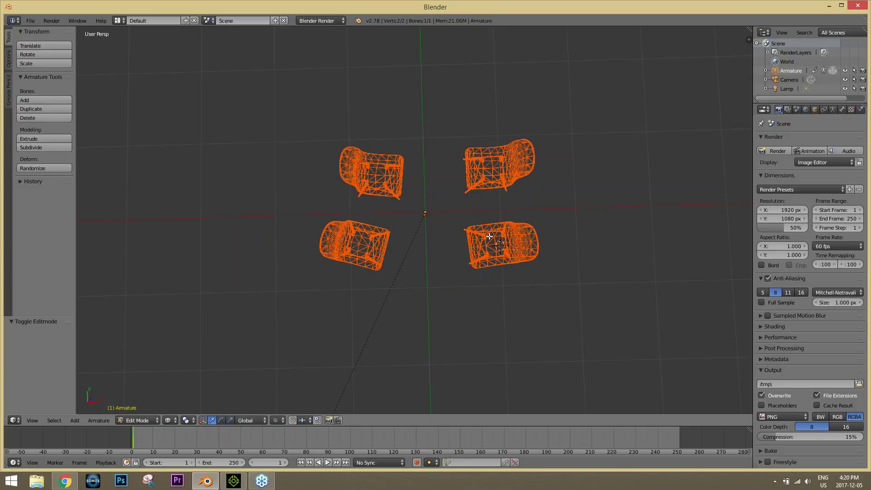
key("Tab")
key("z")
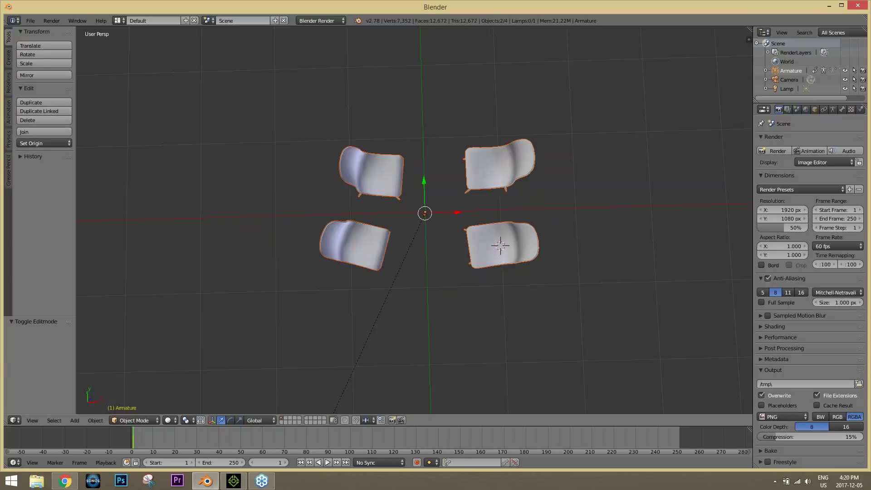
- Delete the vertices of three chairs in the DiningChair mesh, keeping only the chair at negative X and positive Y, and return to Object Mode
right_click(488, 236)
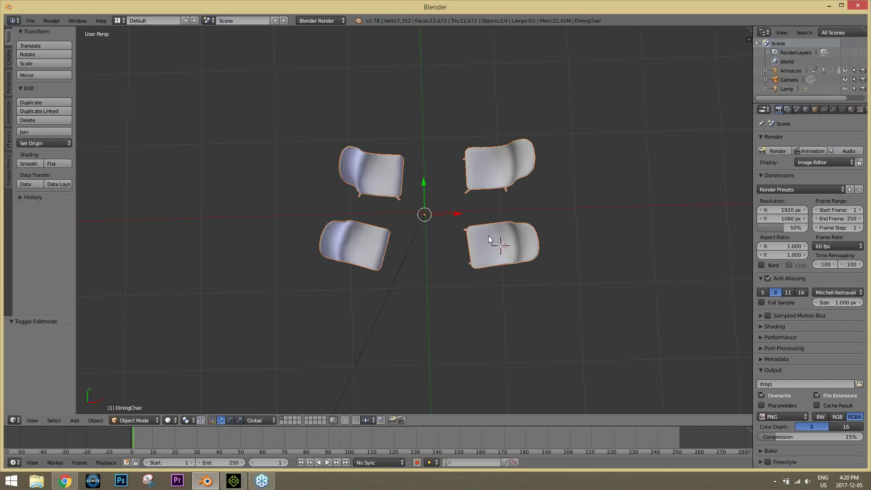
key("Tab")
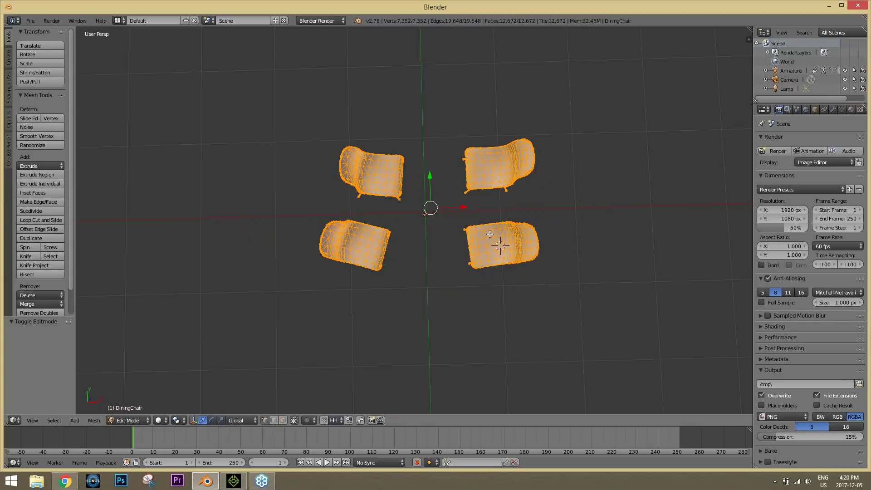
right_click(486, 168)
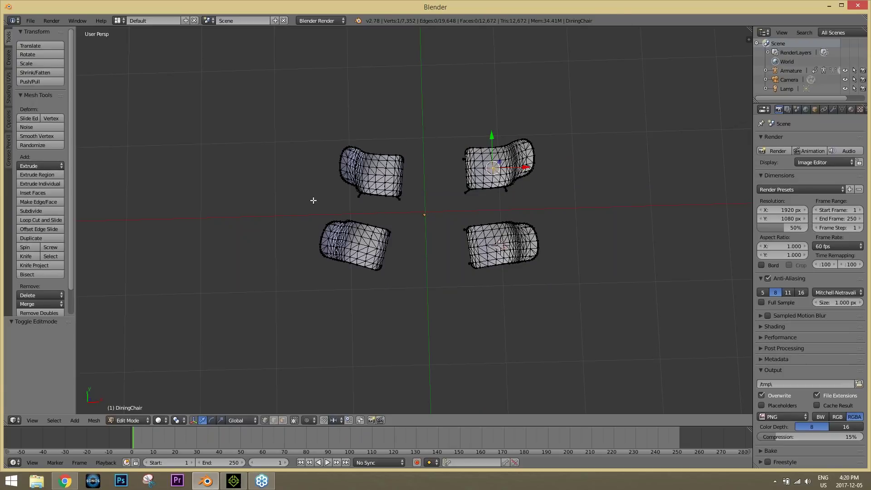
mouse_move(306, 198)
left_mouse_down("ctrl")
mouse_move(397, 214)
mouse_move(438, 195)
mouse_move(458, 127)
mouse_move(574, 124)
mouse_move(606, 272)
mouse_move(428, 315)
mouse_move(296, 285)
mouse_move(282, 267)
left_mouse_up("ctrl")
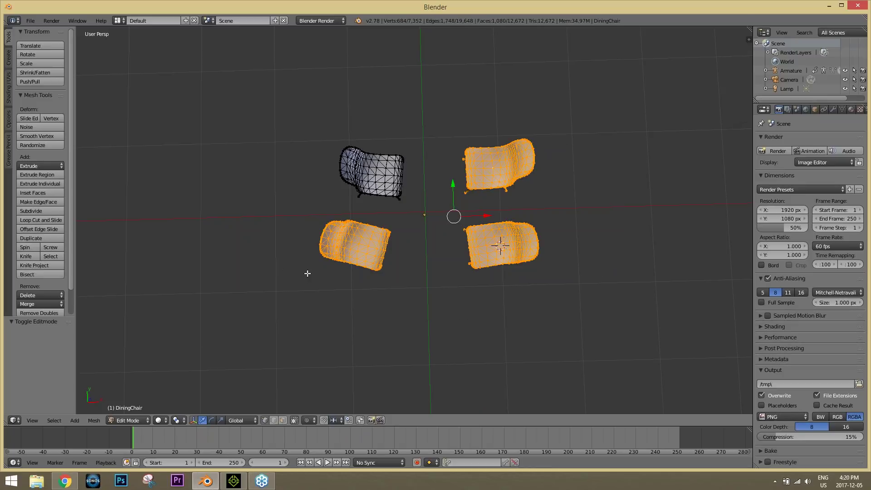
key("z")
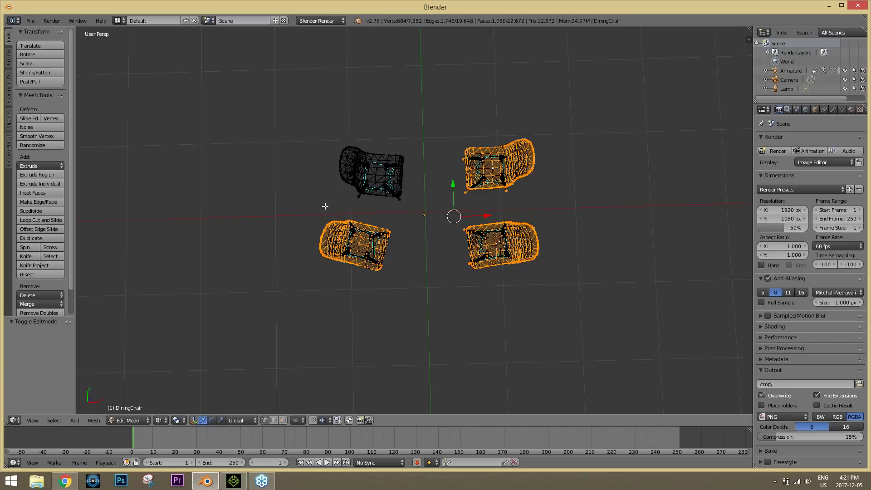
mouse_move(318, 204)
left_mouse_down()
mouse_move(418, 212)
mouse_move(466, 138)
mouse_move(568, 133)
mouse_move(603, 180)
mouse_move(495, 333)
mouse_move(307, 309)
mouse_move(292, 284)
left_mouse_up()
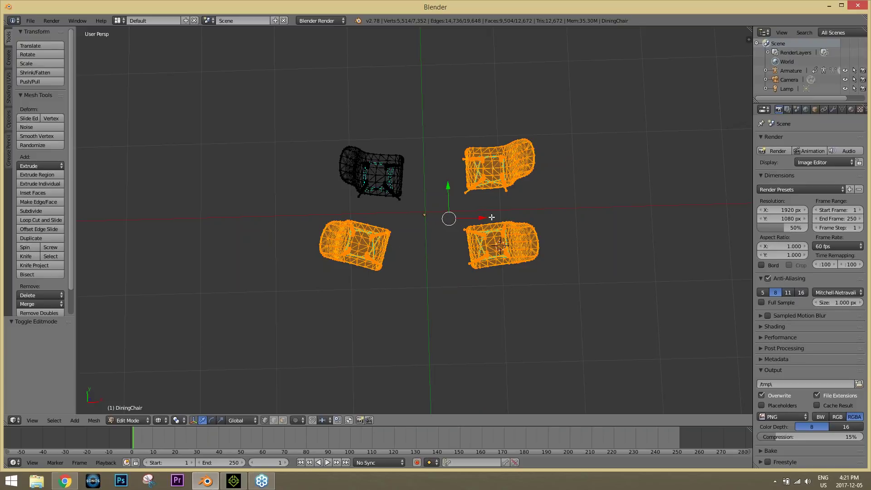
key("x")
key("Return")
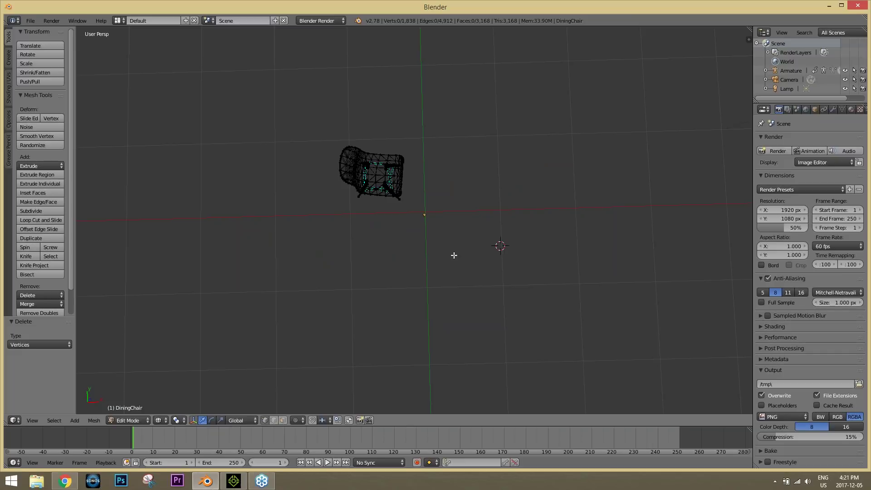
middle_click_drag(452, 242, 440, 191)
key("z")
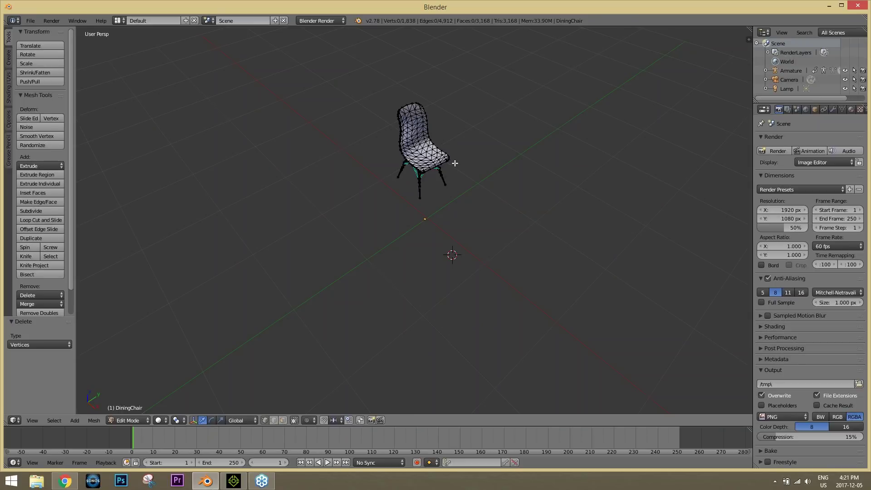
key("Tab")
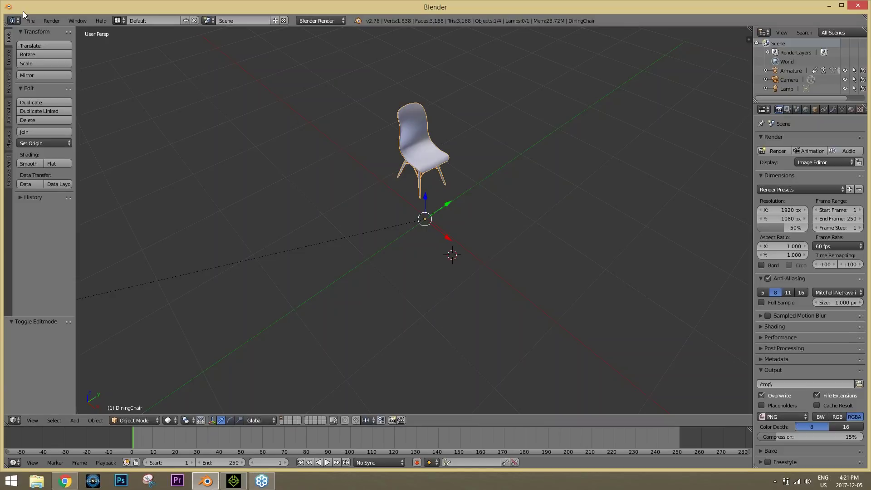
- Export the scene with the single chair as an FBX named single chair to the Desktop folder
left_click(30, 22)
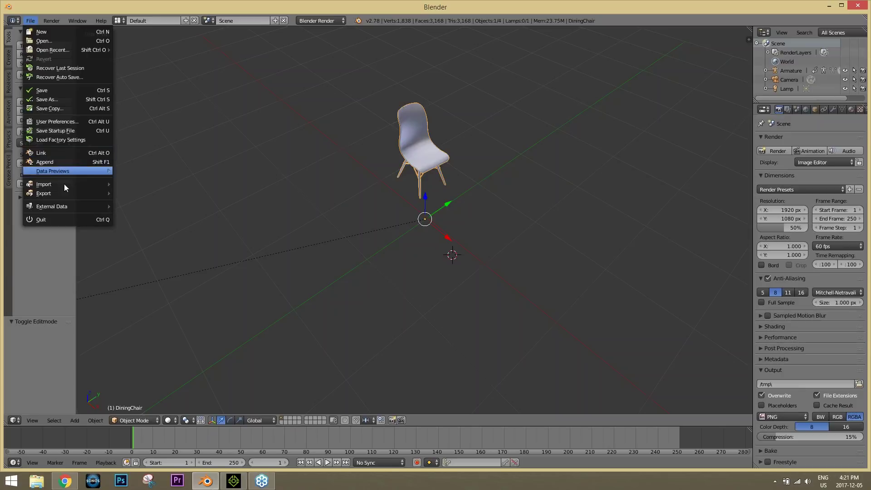
mouse_move(66, 193)
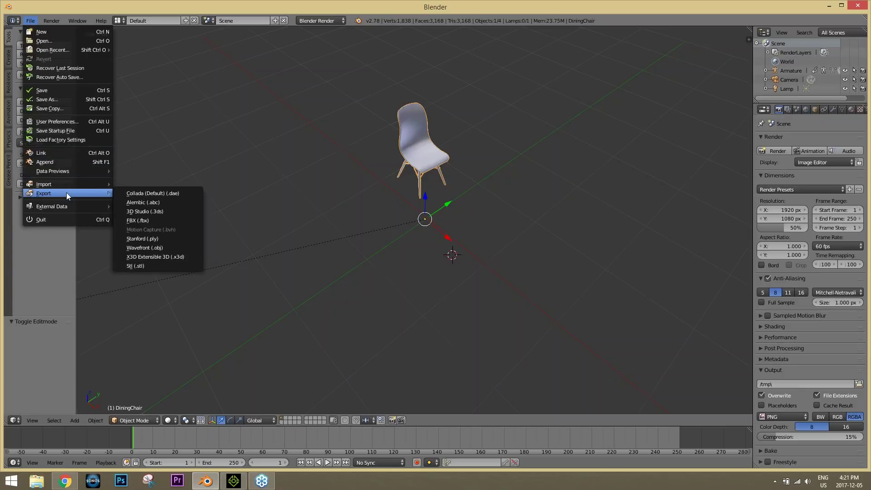
left_click(160, 219)
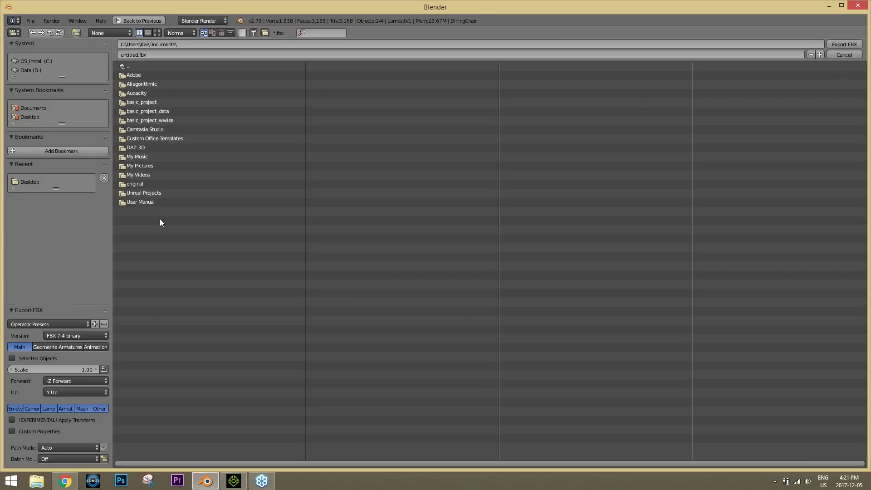
left_click(26, 182)
left_click(156, 54)
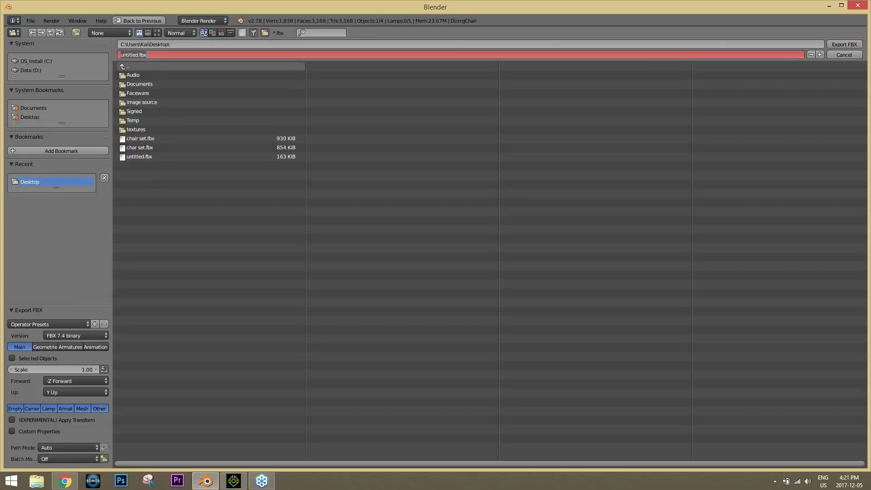
type("single chair")
left_click(841, 44)
left_click(840, 44)
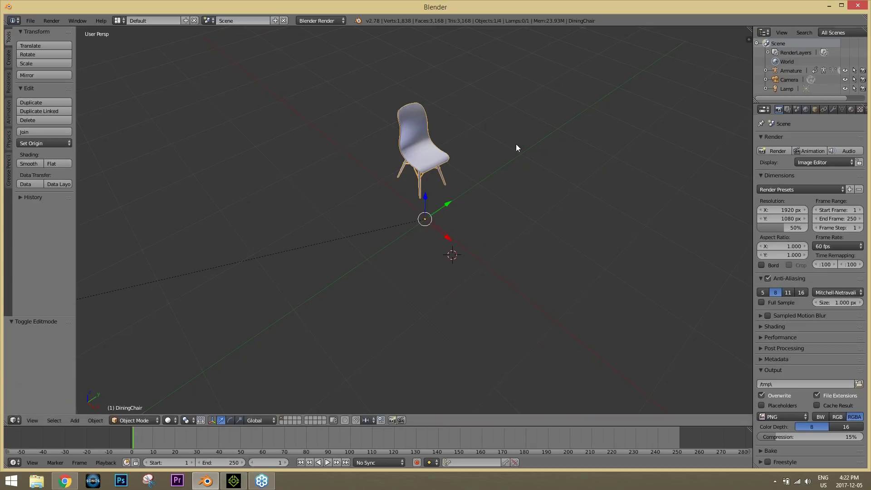
- Close Blender and move single chair.fbx beside chair set.fbx on the desktop
left_click(858, 6)
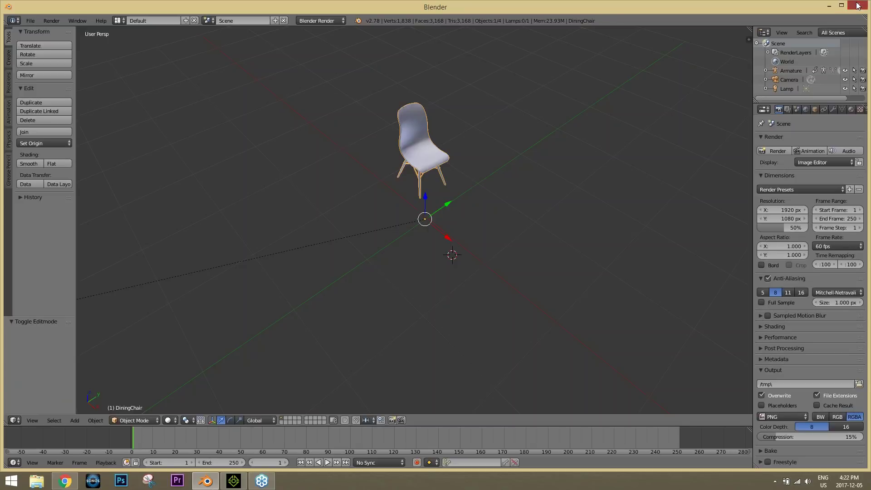
left_click(447, 275)
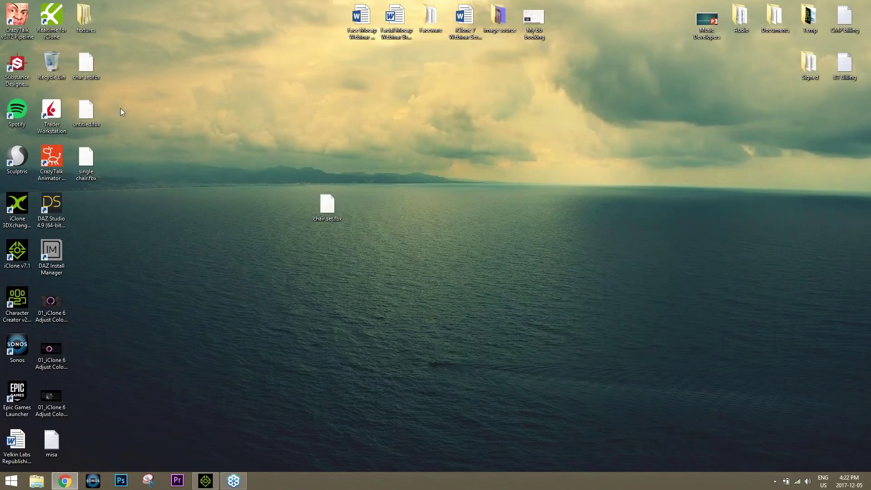
left_click_drag(88, 160, 372, 199)
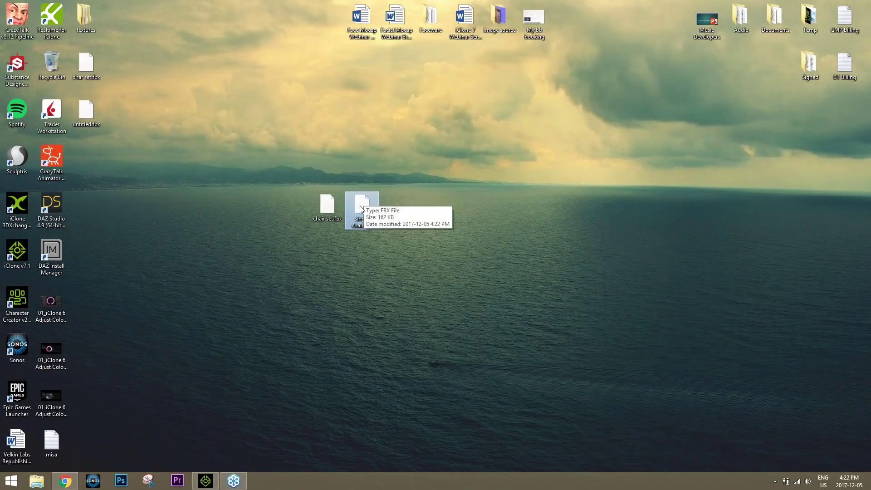
- Open iClone 3DXchange 7 and import single chair.fbx with Import Animation turned off
double_click(18, 205)
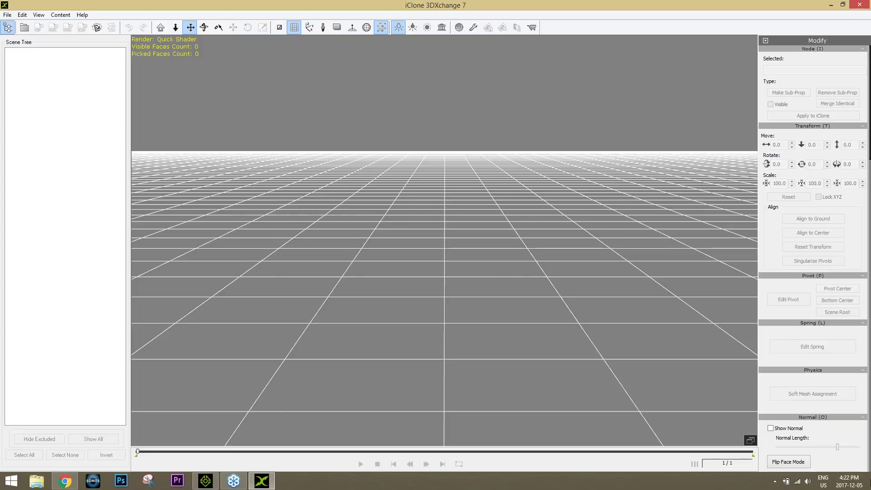
key("super+d")
left_click_drag(363, 210, 456, 217)
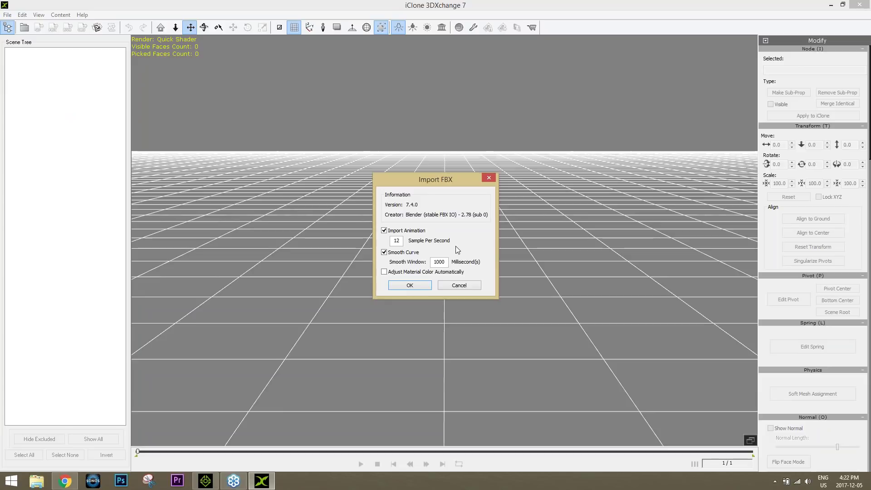
left_click(411, 232)
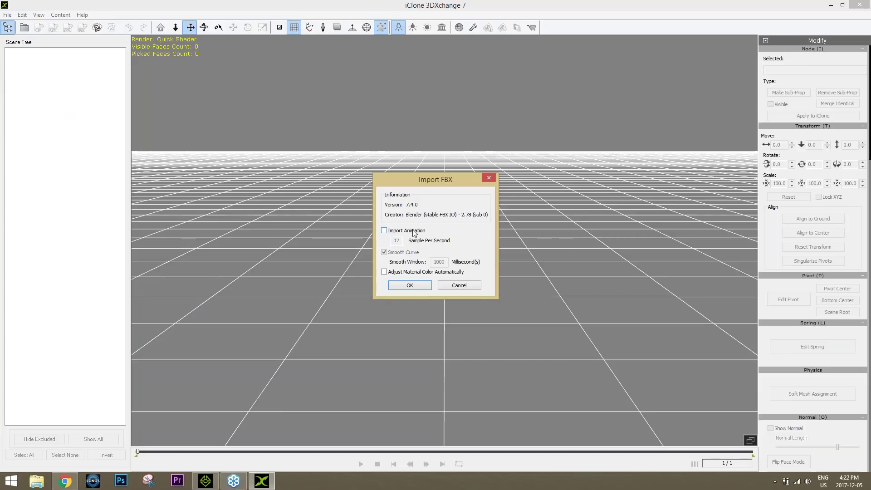
left_click(418, 284)
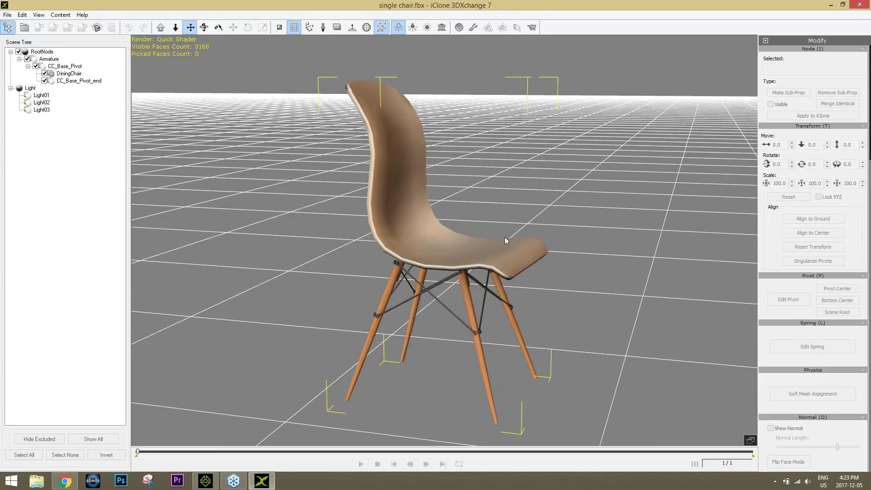
- Select the chair's RootNode and display the human dummy beside it to compare their sizes
left_click(434, 245)
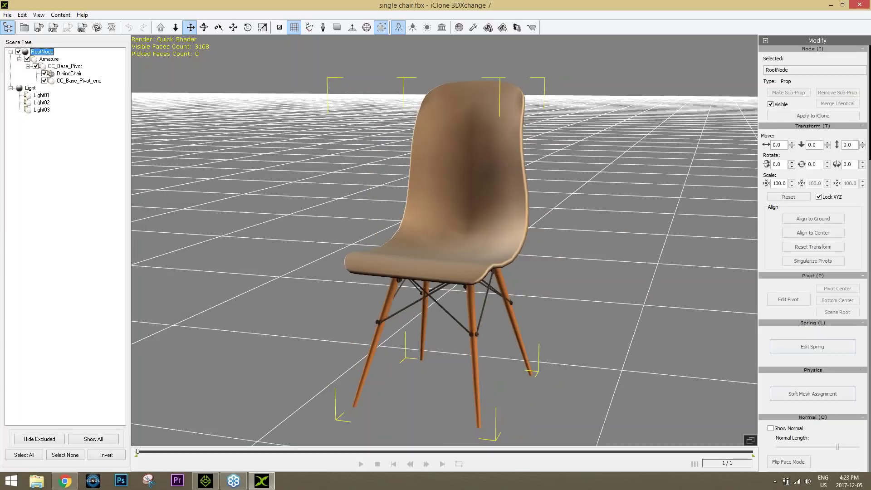
right_click_drag(434, 245, 518, 300)
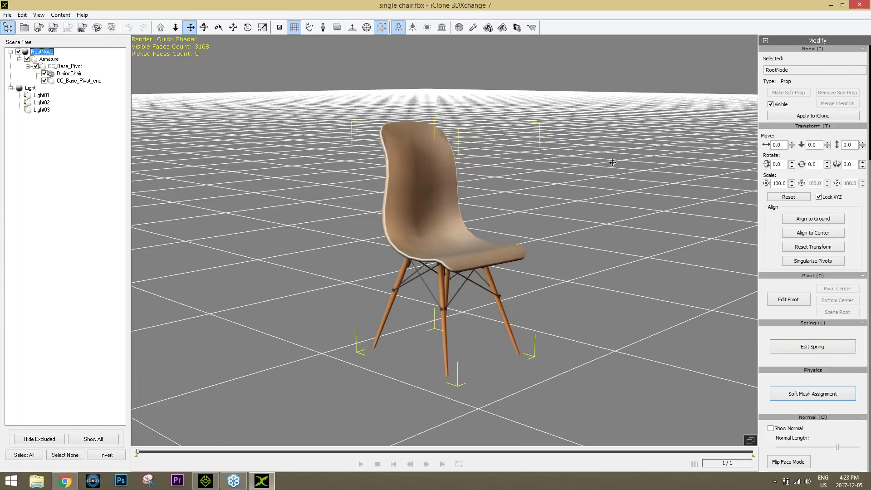
left_click(323, 27)
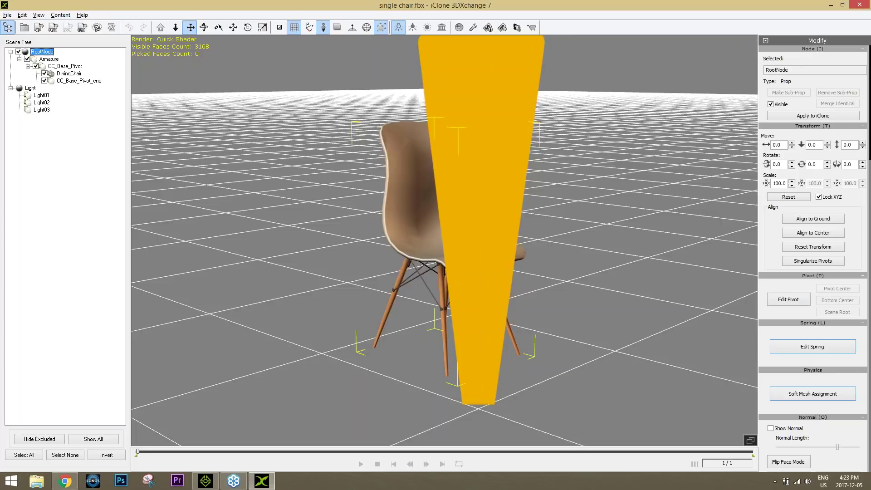
scroll(367, 235, "down", 3)
right_click_drag(367, 235, 505, 277)
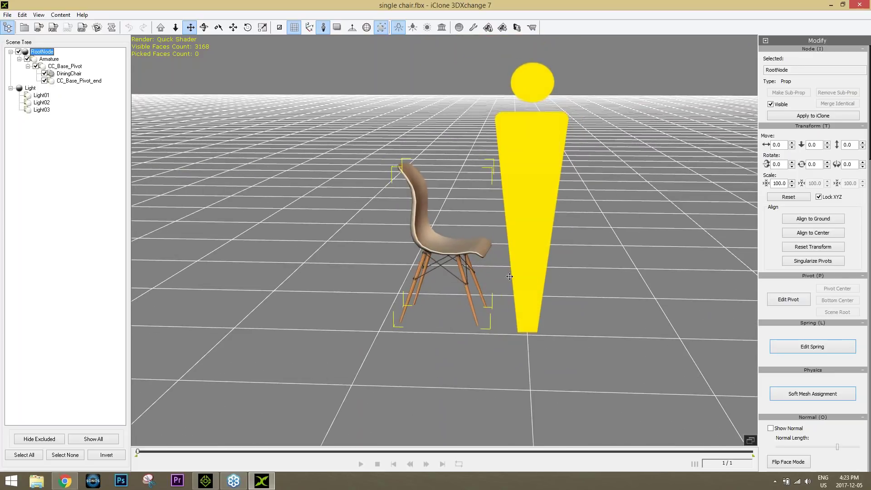
- Align the chair to the ground and replace the human dummy with the axis display
left_click(821, 222)
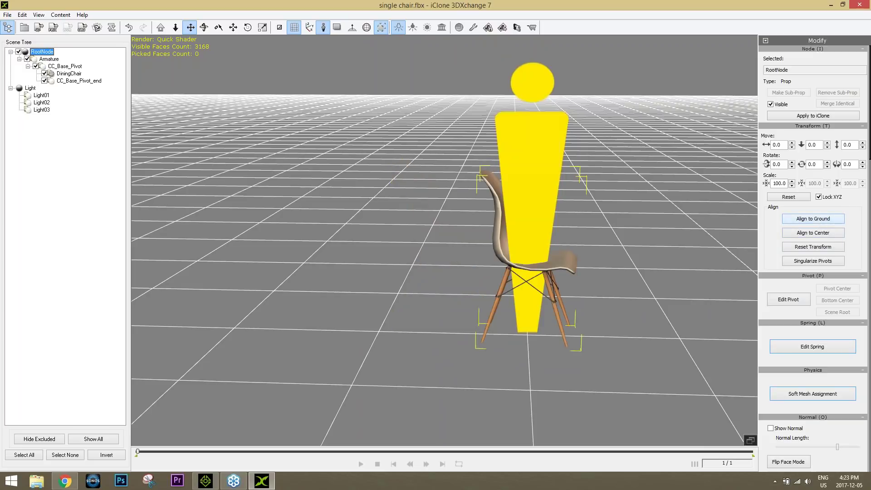
right_click_drag(644, 280, 295, 359)
left_click(310, 28)
left_click_drag(589, 378, 553, 346)
left_click(327, 28)
left_click_drag(637, 398, 613, 383)
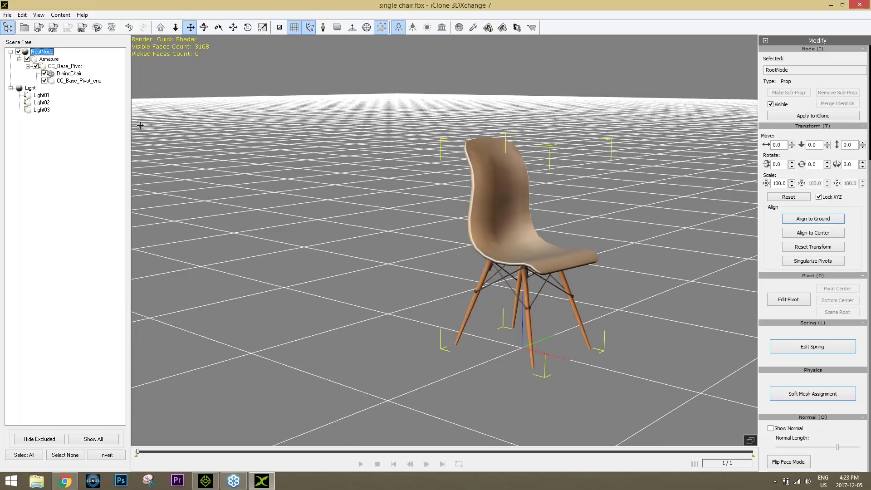
- Select all chair nodes from RootNode to CC_Base_Pivot_end and enable Weld Vertex for the normals
left_click_drag(870, 202, 870, 156)
left_click(60, 82, "shift")
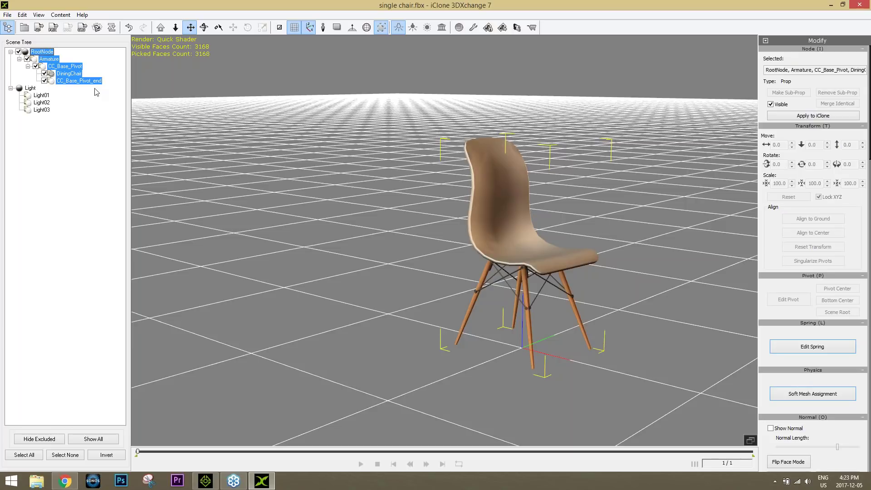
scroll(870, 180, "down", 5)
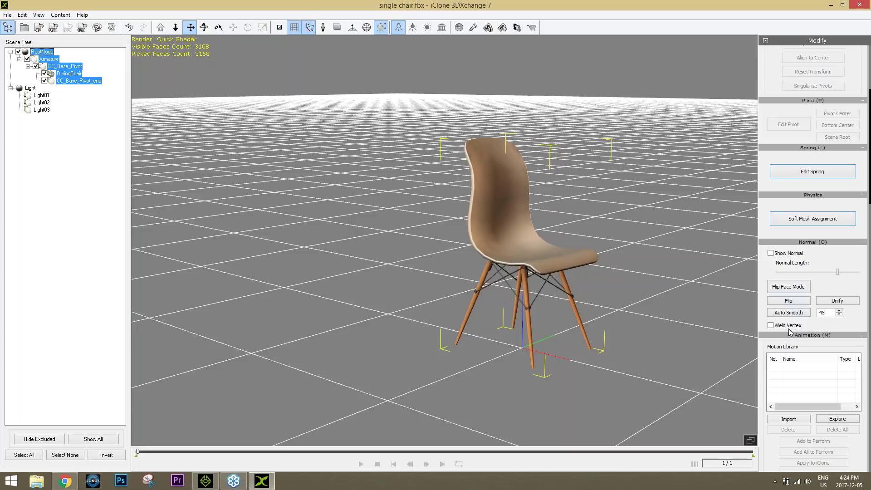
scroll(543, 331, "up", 5)
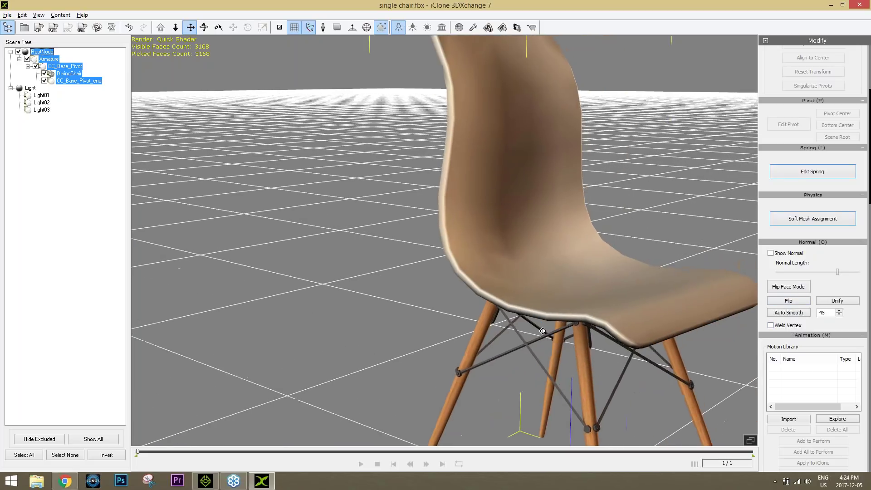
scroll(543, 332, "up", 2)
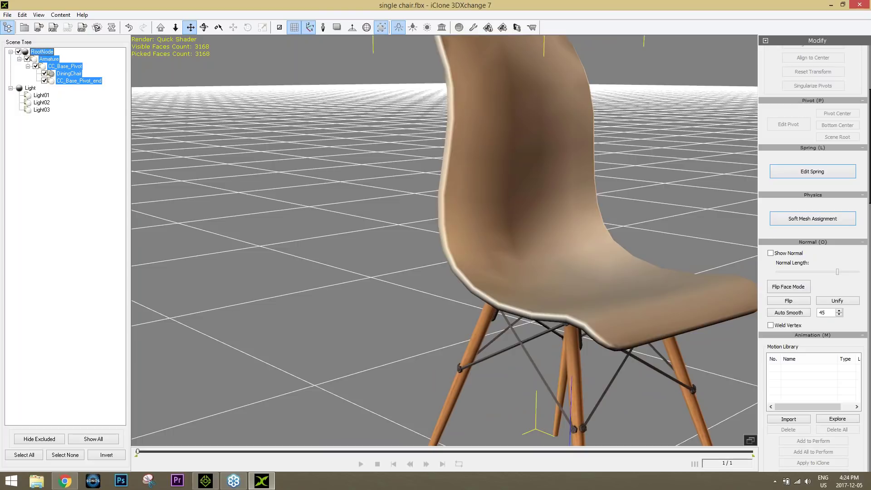
left_click(784, 326)
- Try Auto Smooth at 45 on all chair nodes and on CC_Base_Pivot with its children, undoing each attempt
left_click(790, 313)
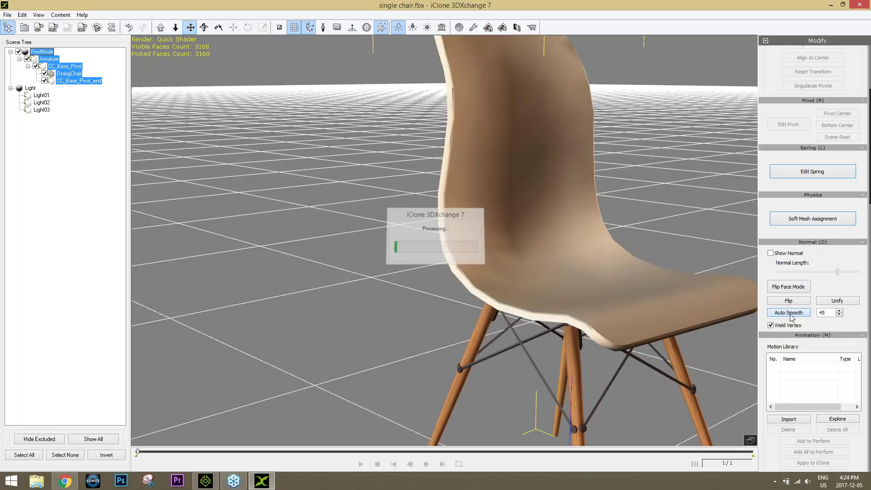
scroll(568, 195, "down", 3)
right_click_drag(556, 245, 609, 288)
key("ctrl+z")
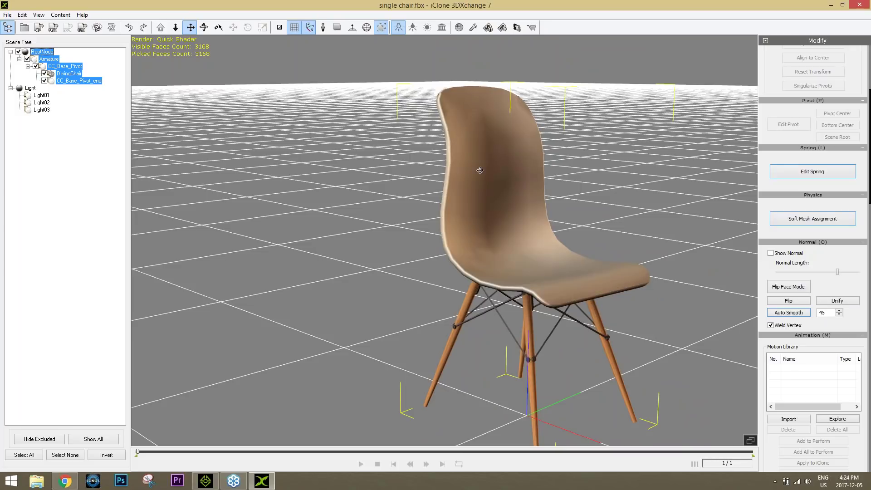
left_click(60, 67)
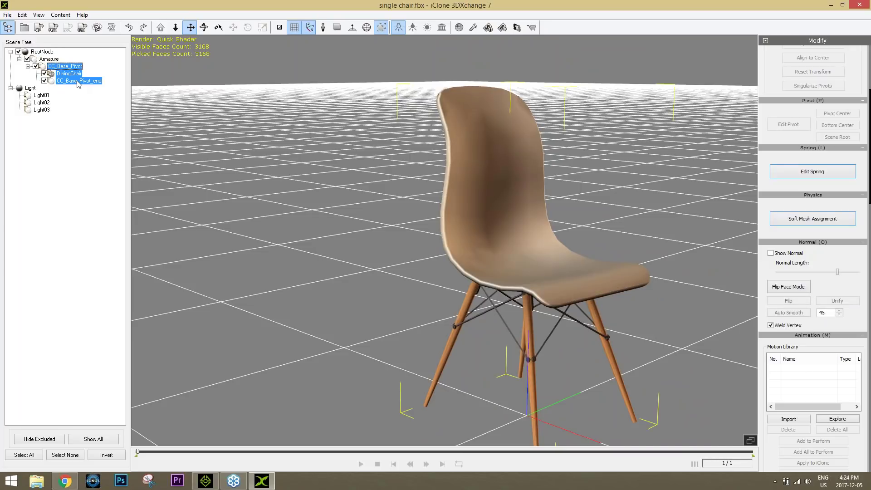
left_click(799, 313)
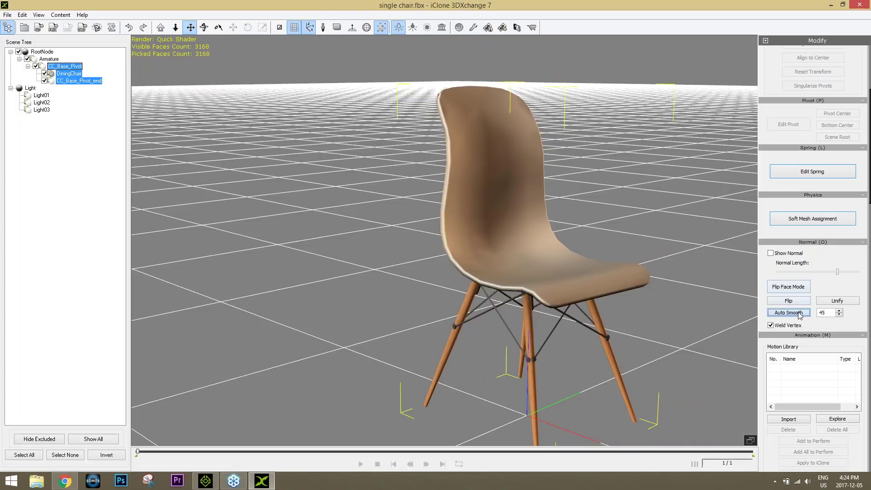
key("ctrl+z")
- Select only the DiningChair and CC_Base_Pivot_end nodes, try Auto Smooth at 45 on them and undo it
left_click(69, 73)
left_click(76, 81, "ctrl")
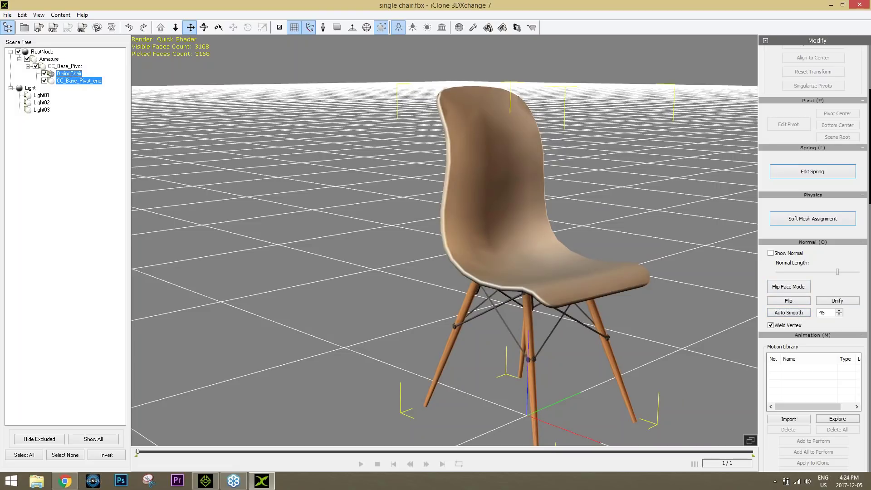
left_click(795, 313)
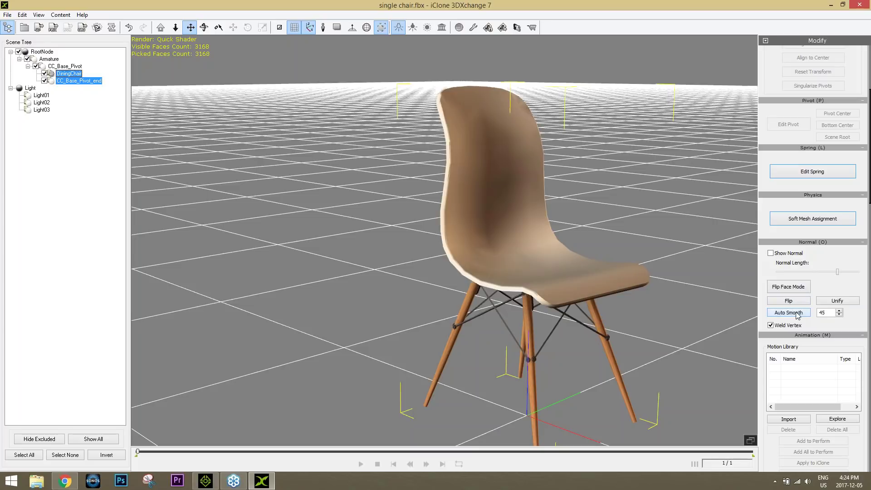
right_click_drag(633, 217, 679, 225)
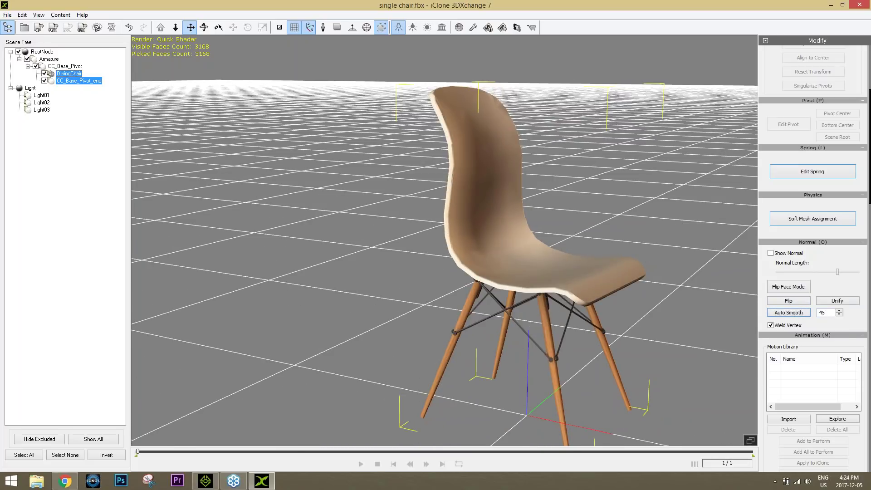
key("ctrl+z")
- Set the smoothing angle to 80 and apply Auto Smooth to the two selected nodes
double_click(833, 313)
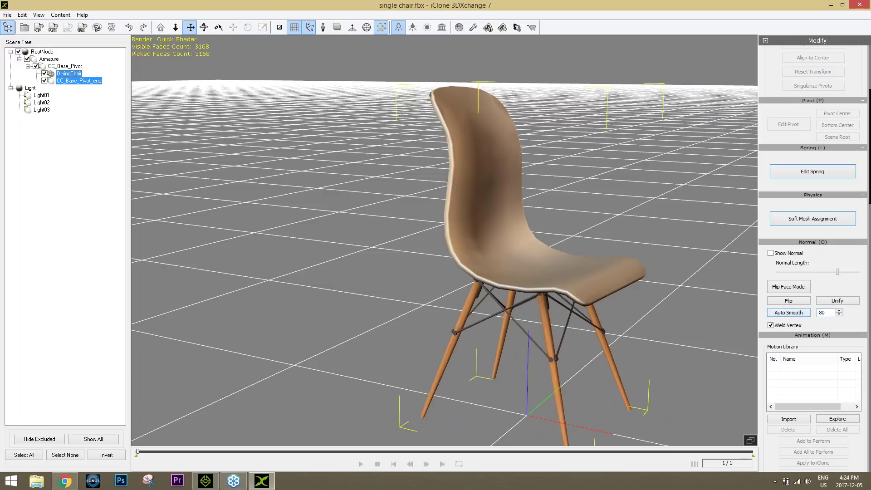
left_click(792, 313)
left_click(783, 314)
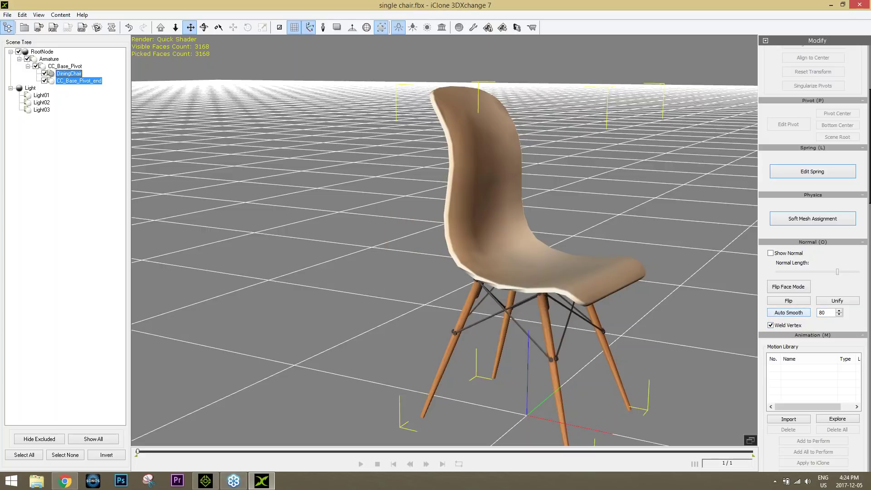
right_click_drag(585, 218, 217, 264)
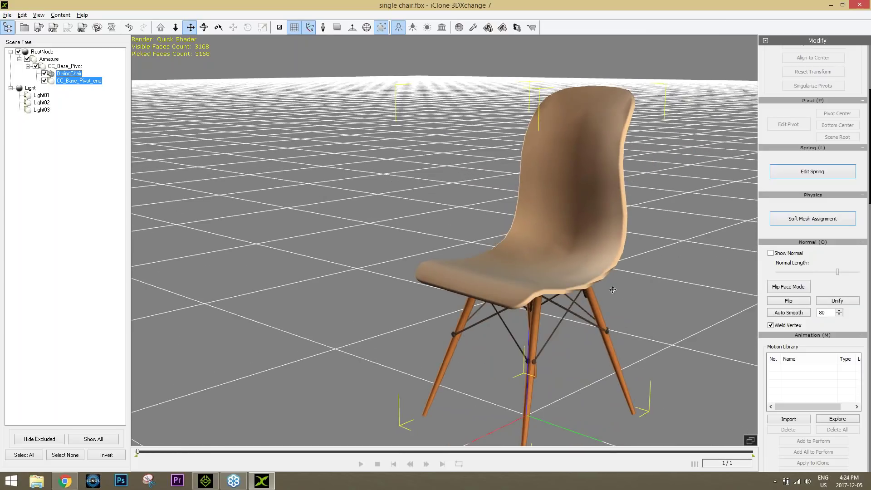
- Set the smoothing angle back to 45, reapply Auto Smooth and check the chair from several sides
double_click(830, 313)
type("45")
key("Tab")
left_click(790, 317)
right_click_drag(597, 265, 575, 269)
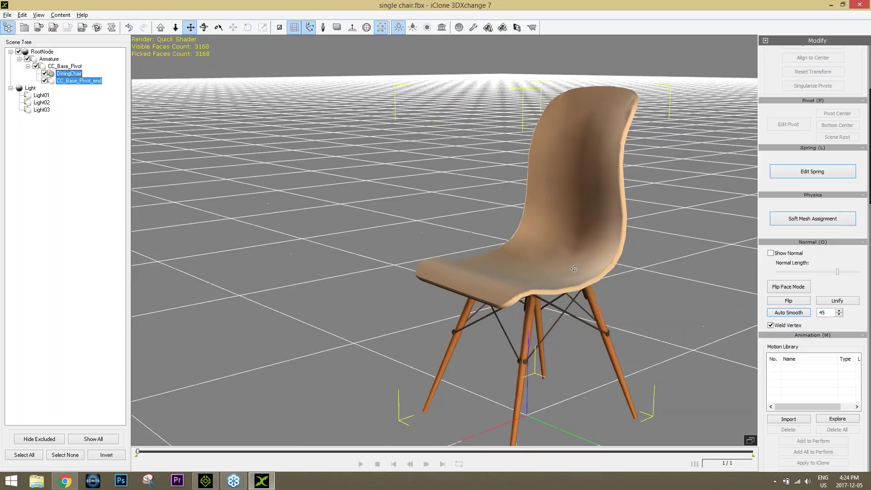
right_click_drag(639, 293, 731, 276)
- Set the texture strength of the DiningChair material to 100 and view the chair from the other side
left_click_drag(870, 193, 870, 441)
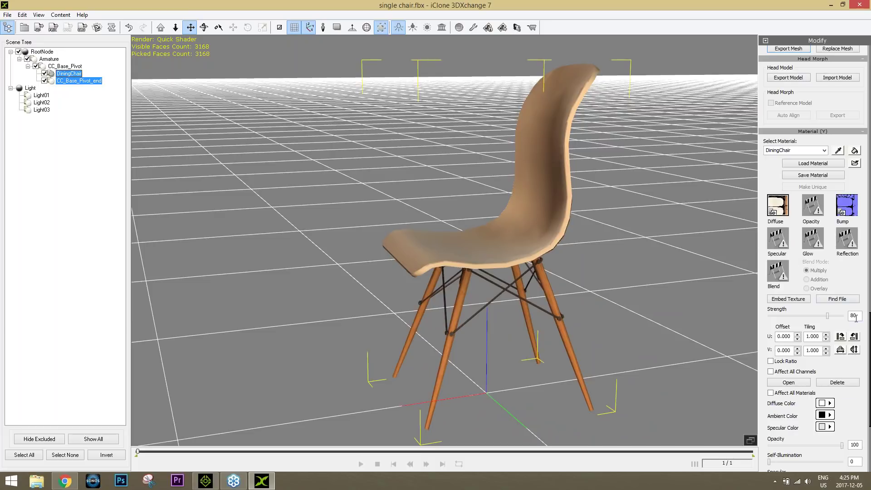
left_click_drag(829, 316, 843, 316)
right_click_drag(475, 279, 586, 279)
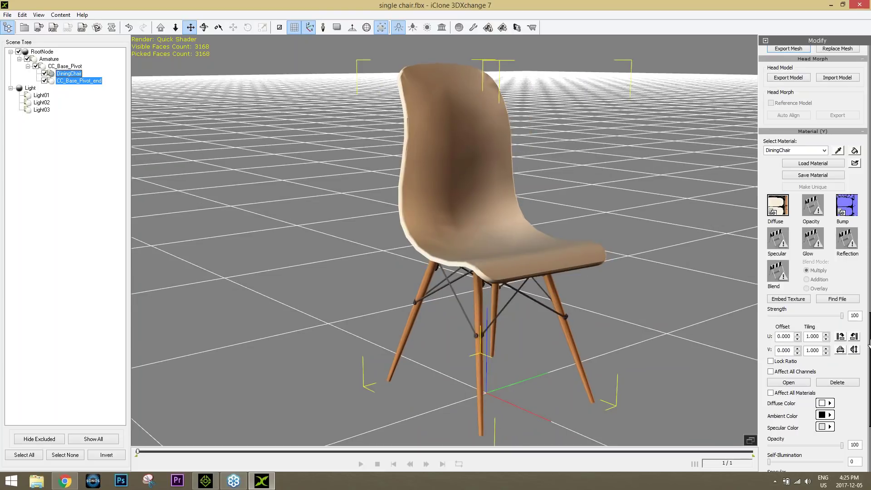
- Open the iClone content export settings and cancel them, applying the single chair directly to the Loft Scene in iClone instead
left_click_drag(870, 345, 869, 77)
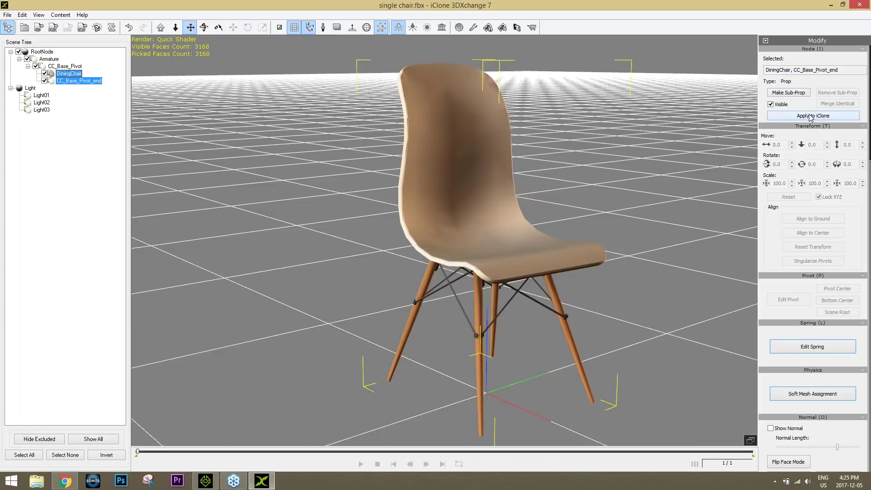
left_click(39, 28)
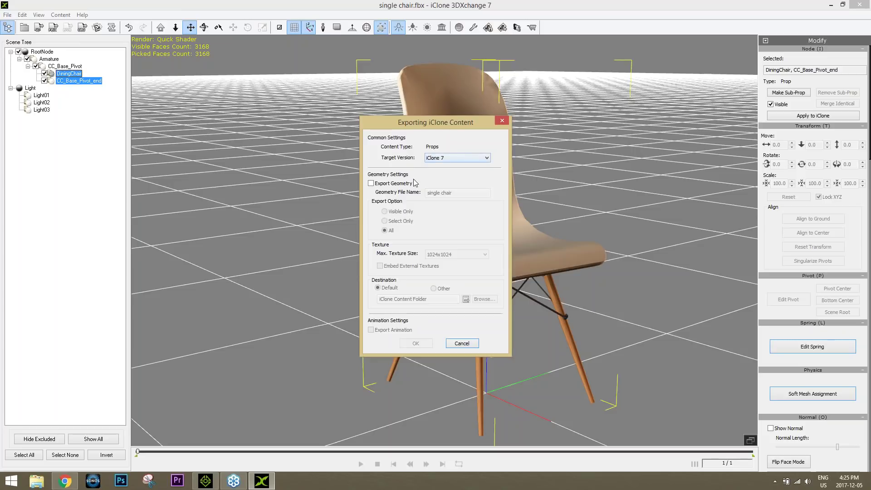
left_click(462, 344)
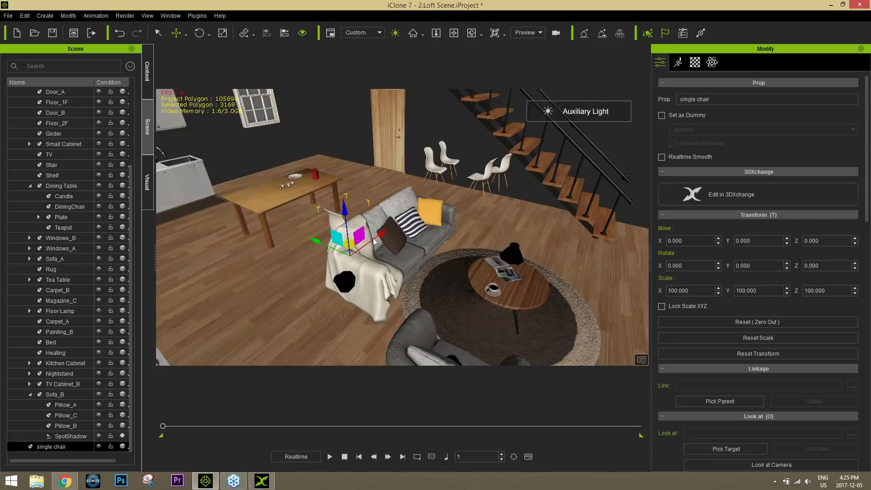
- Move the imported single chair along the X axis to about 246, out onto the open floor near the original dining chairs
right_click_drag(271, 313, 316, 274)
left_click_drag(322, 268, 145, 232)
middle_click_drag(182, 243, 273, 253)
right_click_drag(273, 252, 590, 264)
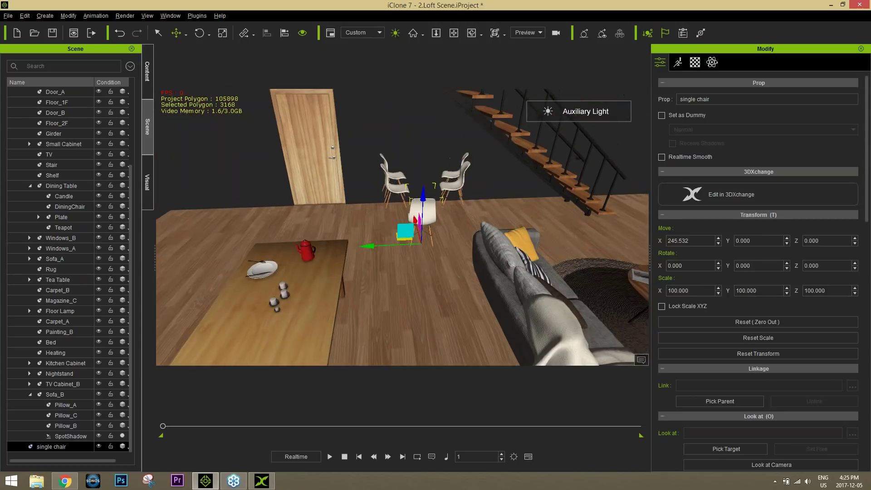
- Delete the original DiningChair prop containing the four joined chairs
left_click(391, 189)
left_click(392, 190)
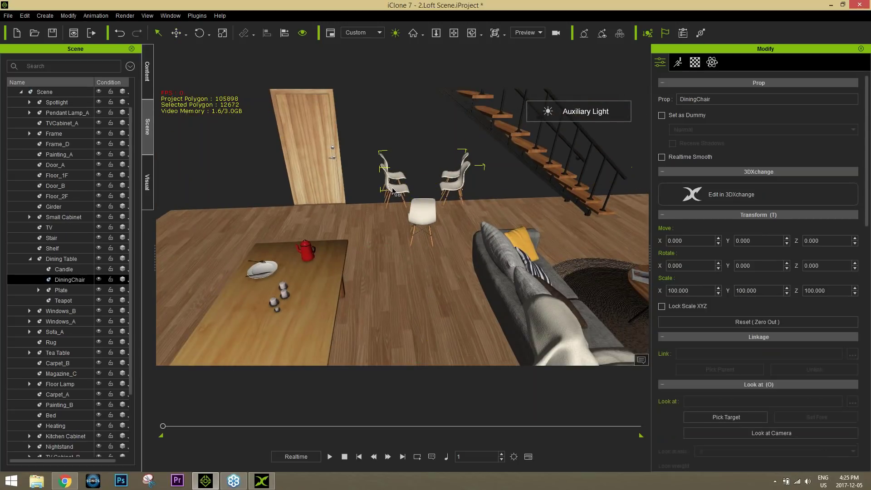
key("Delete")
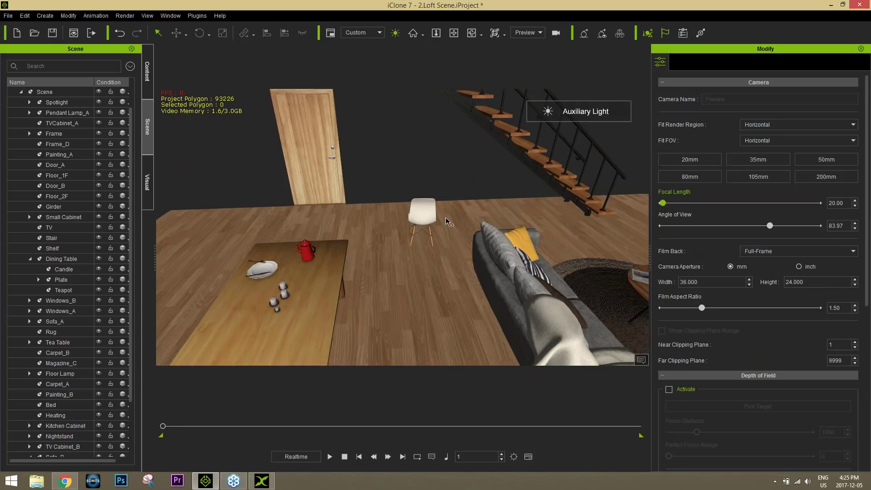
- Move the single chair across the floor to the sofa side of the dining table, at about X -26 and Y 81
left_click(426, 222)
right_click_drag(426, 222, 410, 245)
key("w")
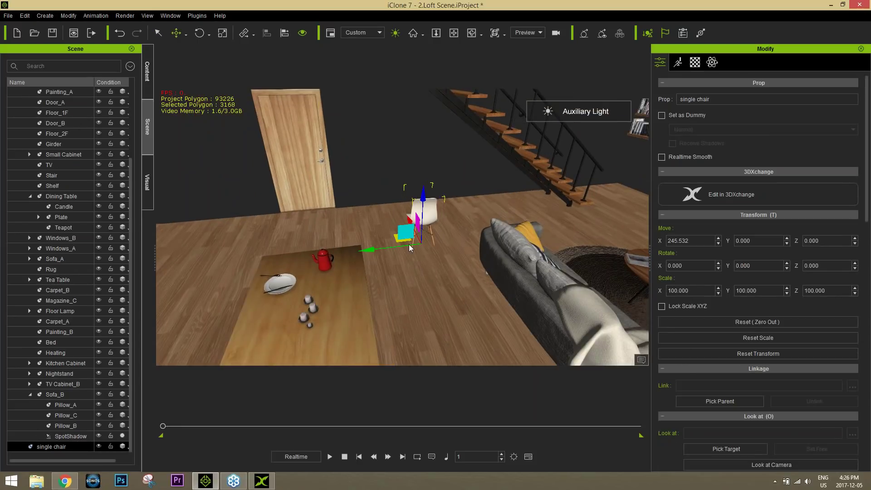
left_click_drag(399, 241, 377, 325)
right_click_drag(377, 325, 401, 341)
scroll(399, 313, "down", 4)
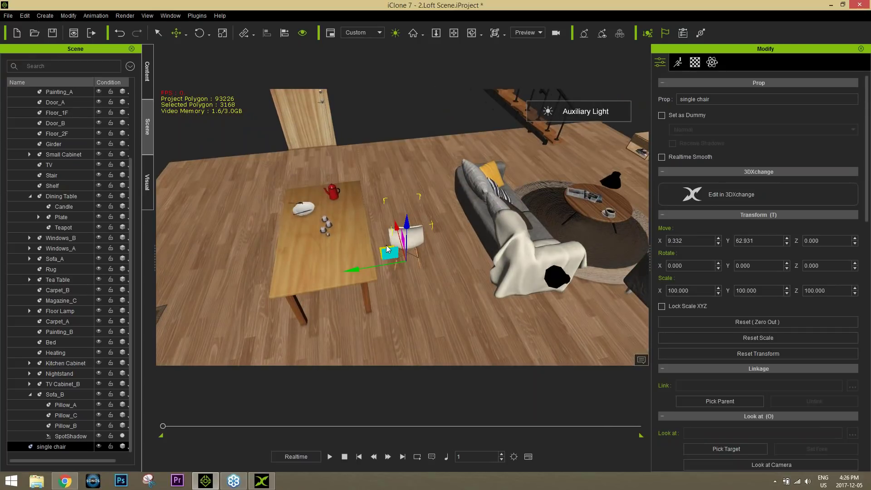
left_click_drag(389, 252, 383, 273)
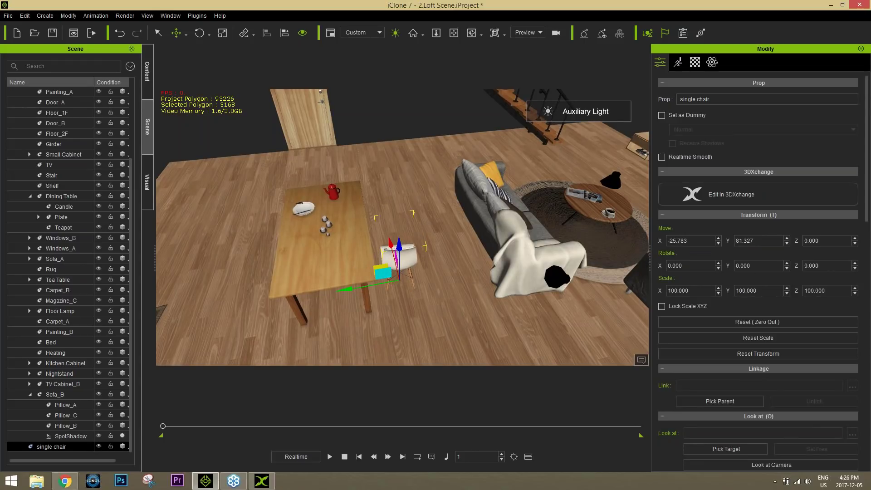
- Set the single chair's Z rotation to 90 and slide it partly under the table at about X -26 and Y 107
double_click(827, 266)
type("90")
key("Return")
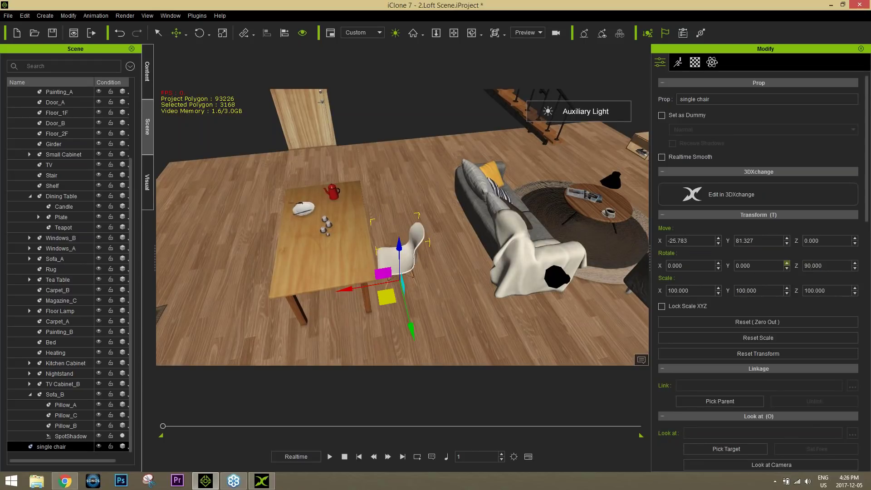
mouse_move(400, 227)
right_mouse_down()
mouse_move(454, 217)
mouse_move(409, 227)
right_mouse_up()
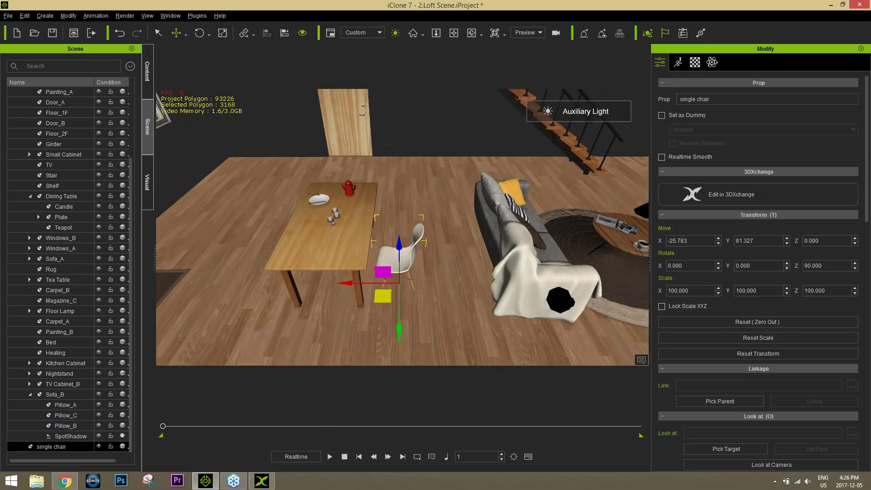
left_click_drag(384, 297, 371, 299)
right_click_drag(372, 298, 352, 310)
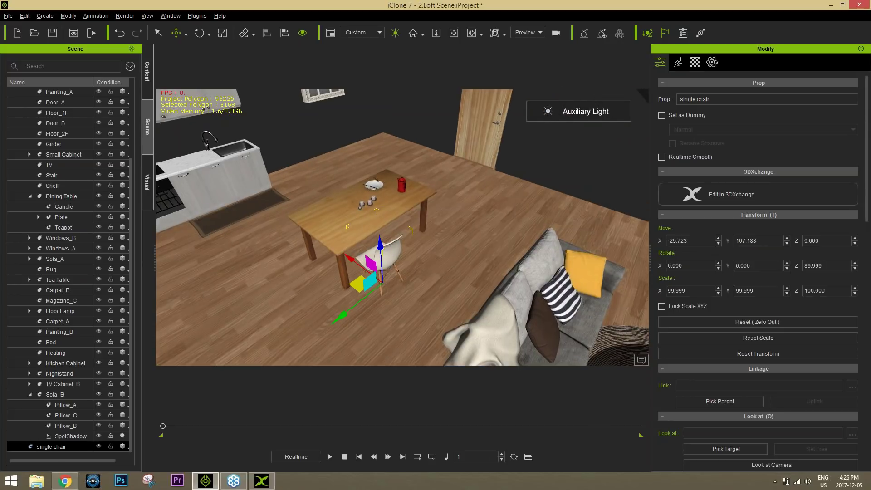
- Duplicate the chair along the table's side at about X 48, and copy both chairs to the opposite side of the table
left_click_drag(343, 314, 387, 289, "ctrl")
right_click_drag(366, 282, 304, 278)
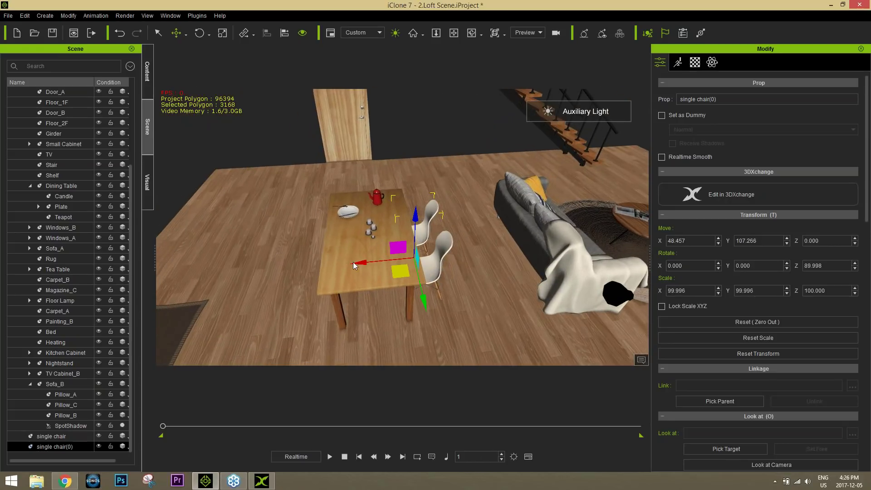
left_click(440, 260, "ctrl")
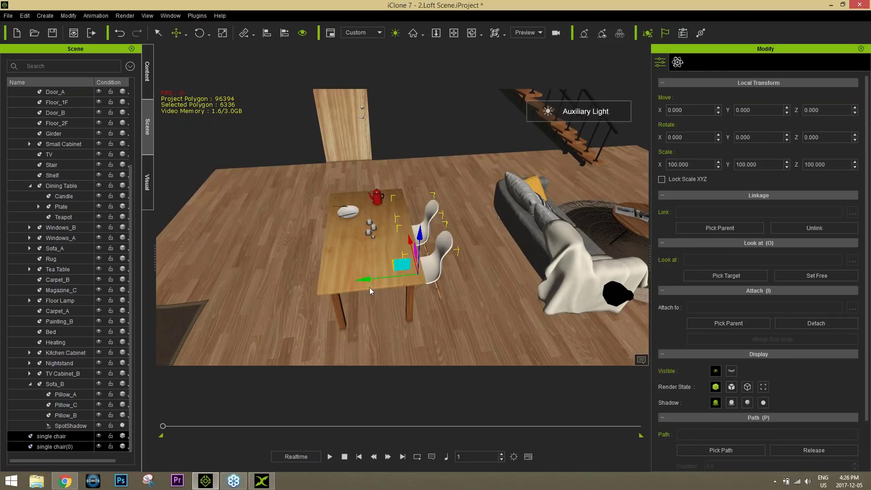
left_click_drag(365, 288, 266, 296, "ctrl")
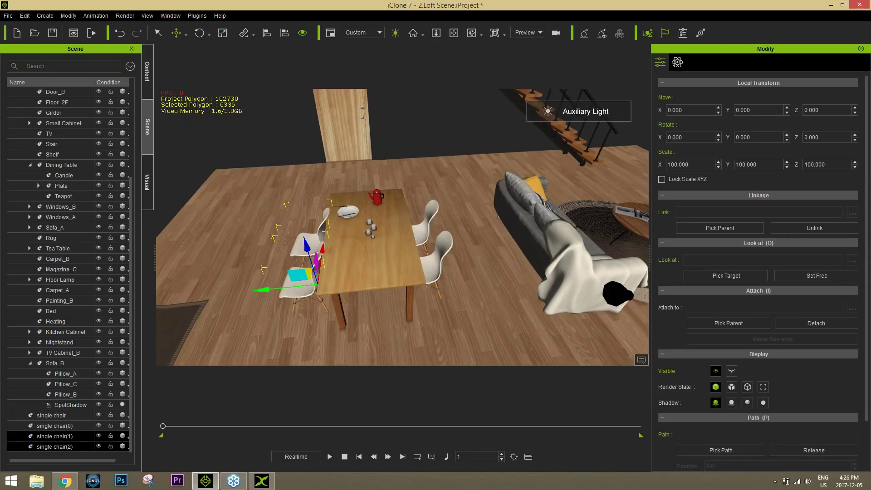
- Rotate the two copied chairs to face the dining table and move them in closer to its edge
key("e")
left_click_drag(346, 311, 410, 260)
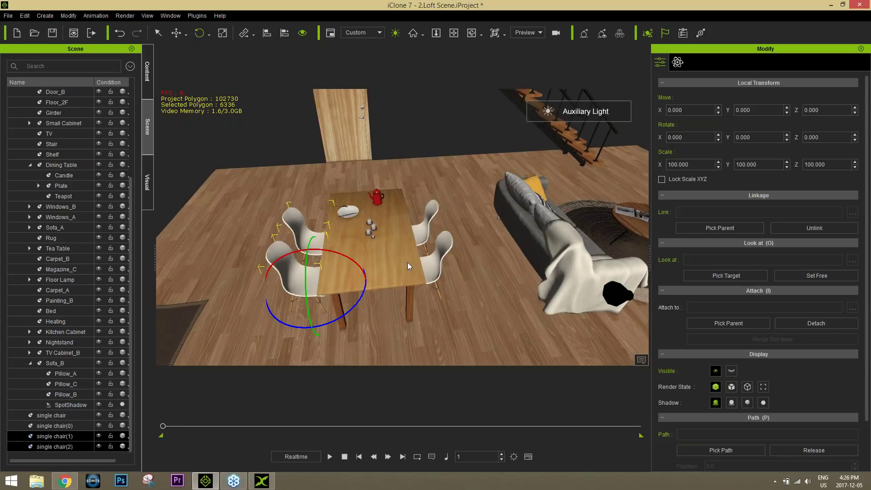
right_click_drag(313, 329, 273, 329)
left_click_drag(353, 310, 360, 302)
key("w")
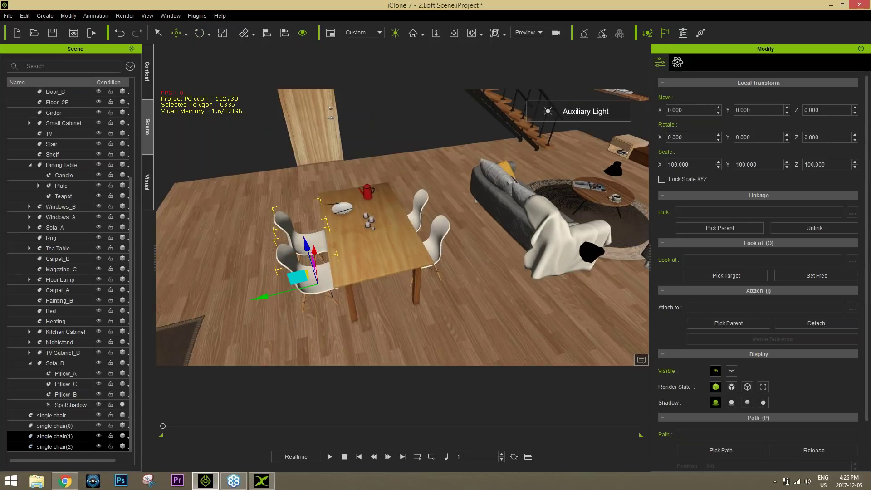
left_click_drag(263, 297, 278, 294)
right_click_drag(278, 295, 296, 237)
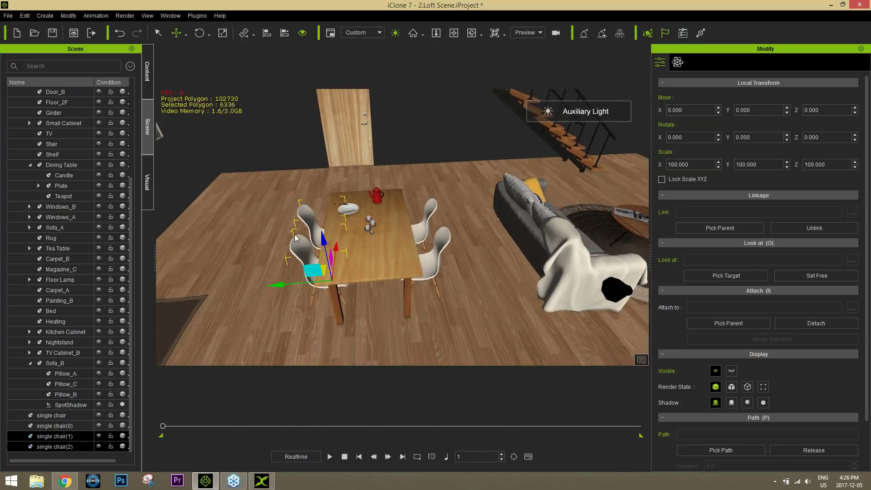
- Attach single chair(0), single chair(1) and single chair(2) to the parent single chair, and move the set to about X -38 and Y 114
left_click(436, 259, "ctrl")
left_click(65, 425, "ctrl")
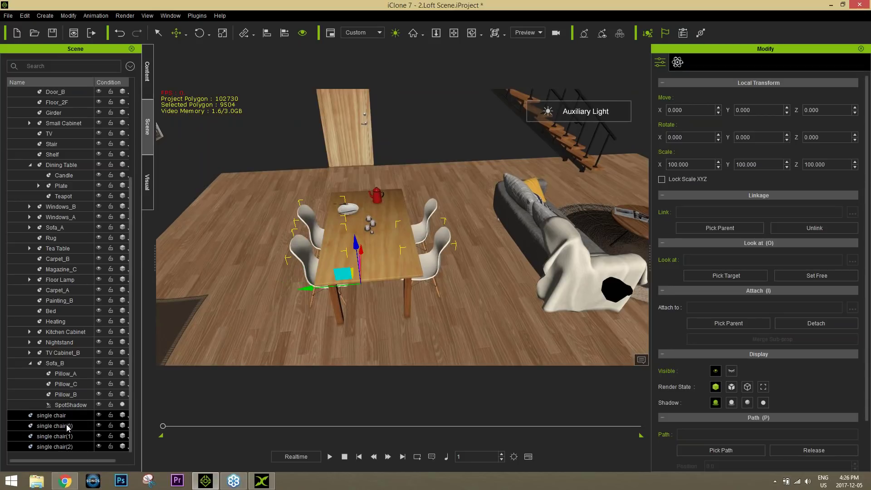
left_click(70, 446, "shift")
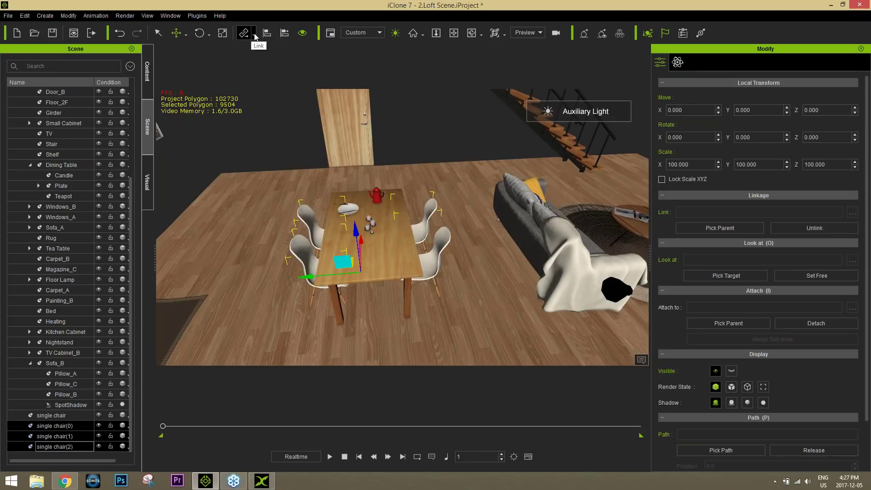
left_click_drag(867, 239, 870, 218)
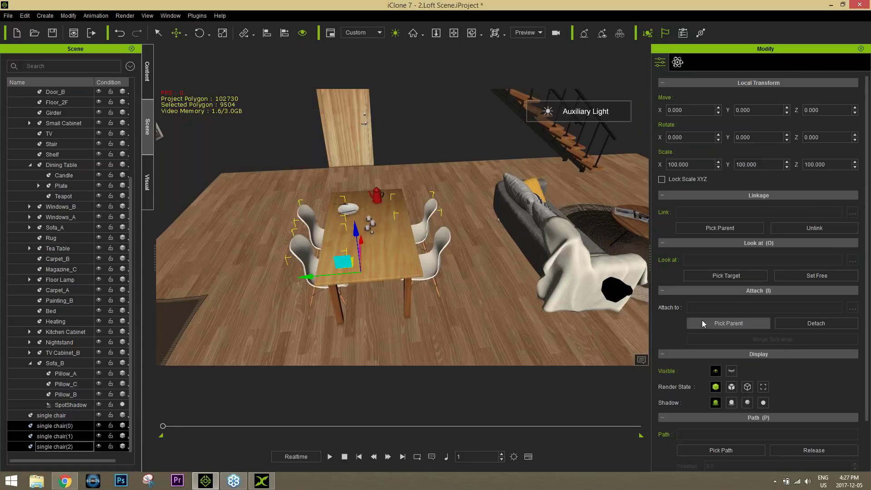
left_click(736, 322)
left_click(55, 416)
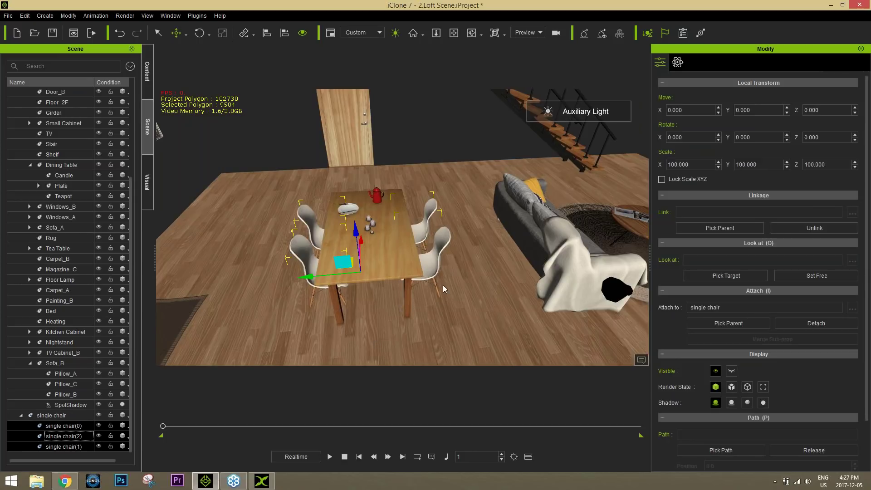
left_click(434, 268)
mouse_move(407, 305)
left_mouse_down()
mouse_move(415, 293)
mouse_move(402, 303)
mouse_move(404, 314)
left_mouse_up()
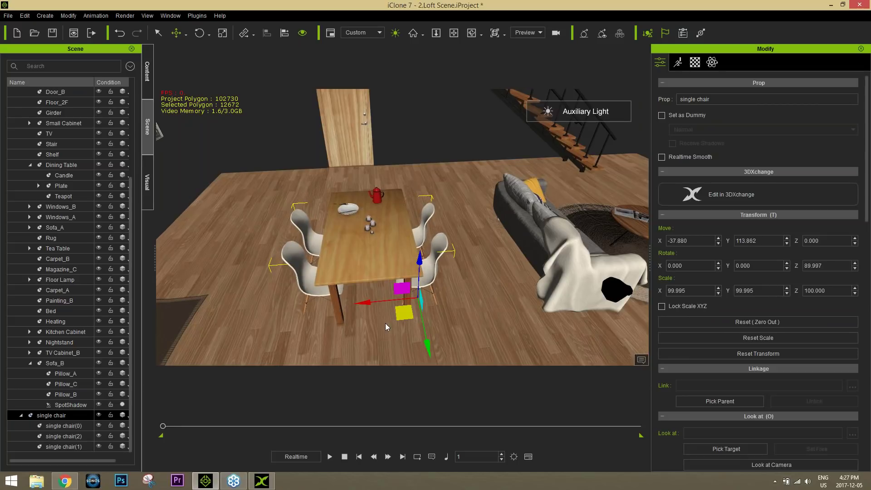
- Save the attached chairs to the custom Props library under the name chair set
left_click(146, 72)
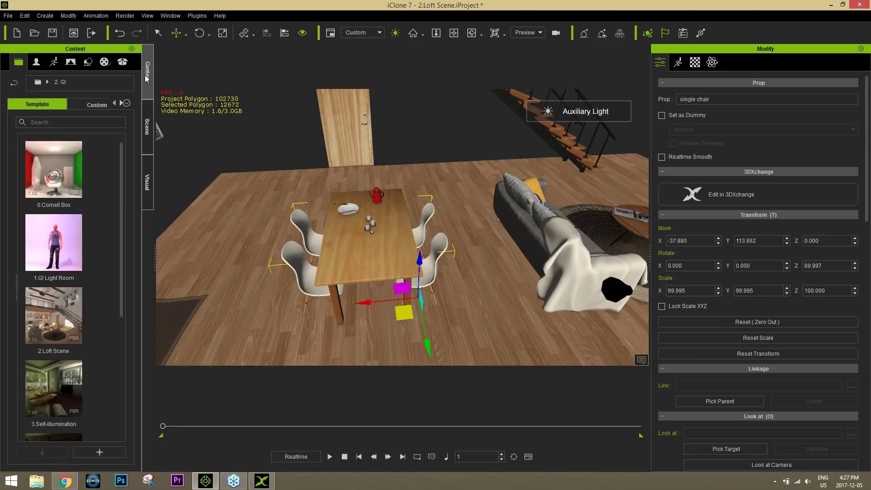
left_click(88, 62)
left_click(85, 107)
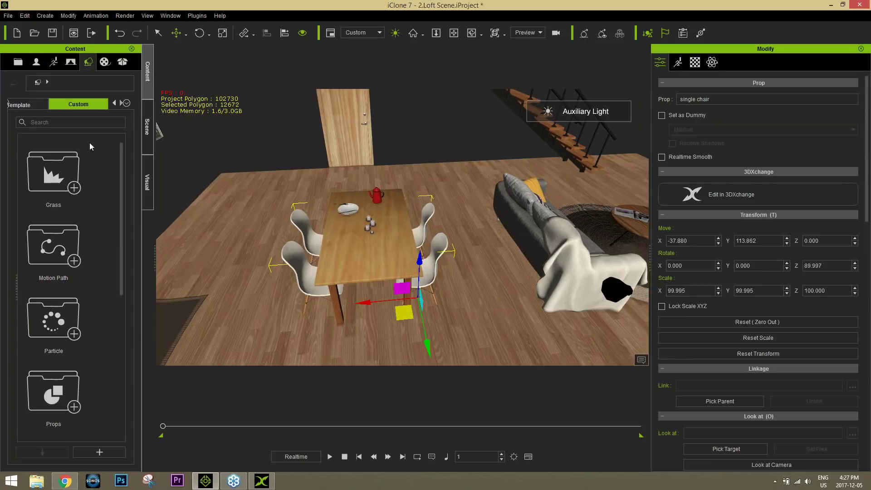
double_click(56, 398)
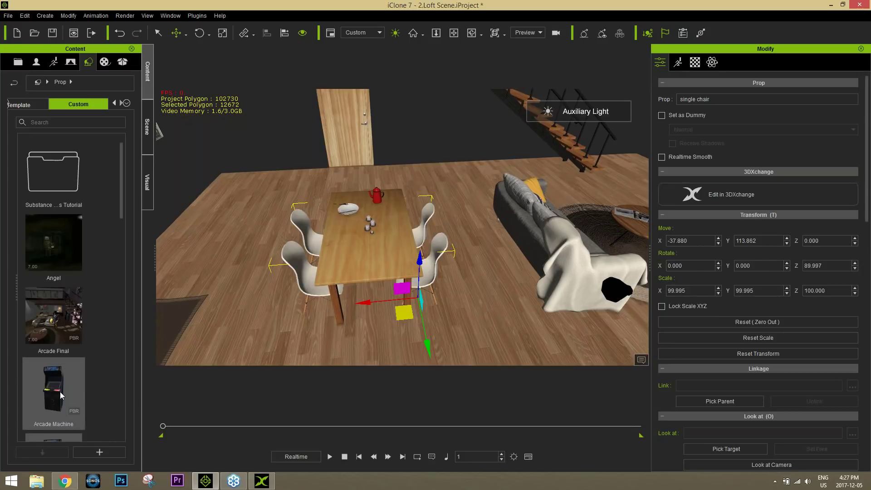
left_click(99, 452)
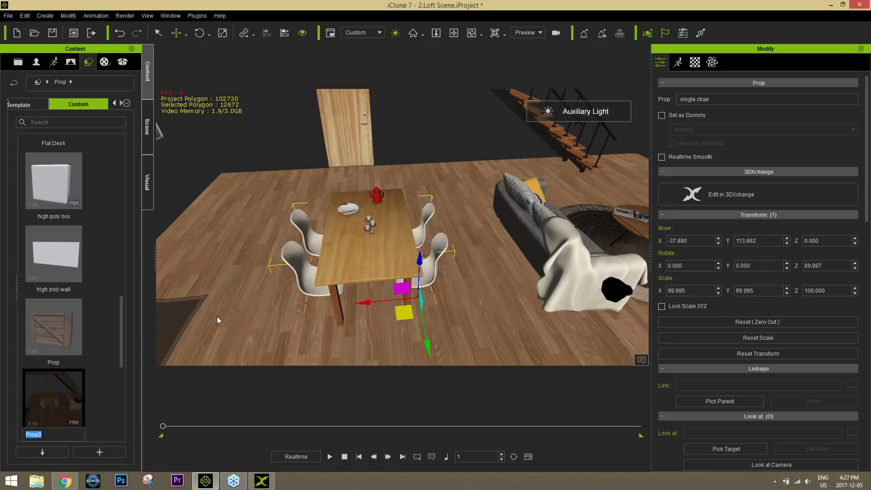
type("chair set")
key("Return")
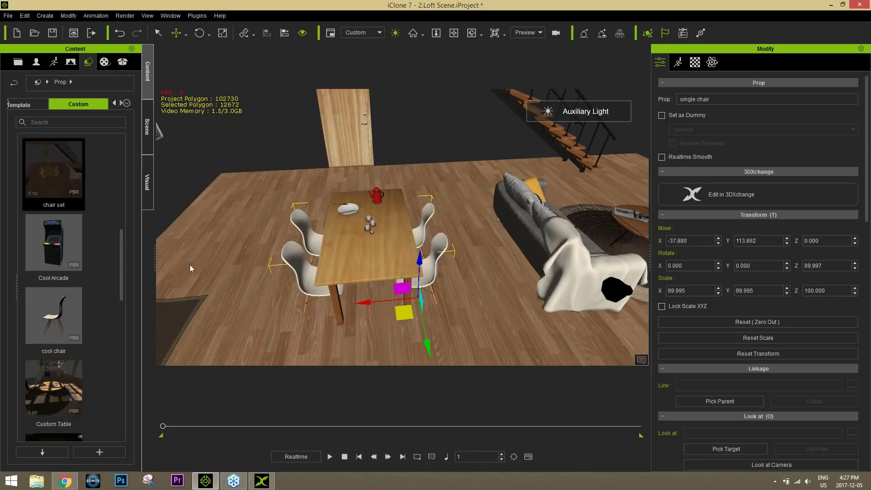
- Test the saved chair set by placing a copy at the far end of the table, and delete that copy
left_click_drag(54, 173, 381, 248)
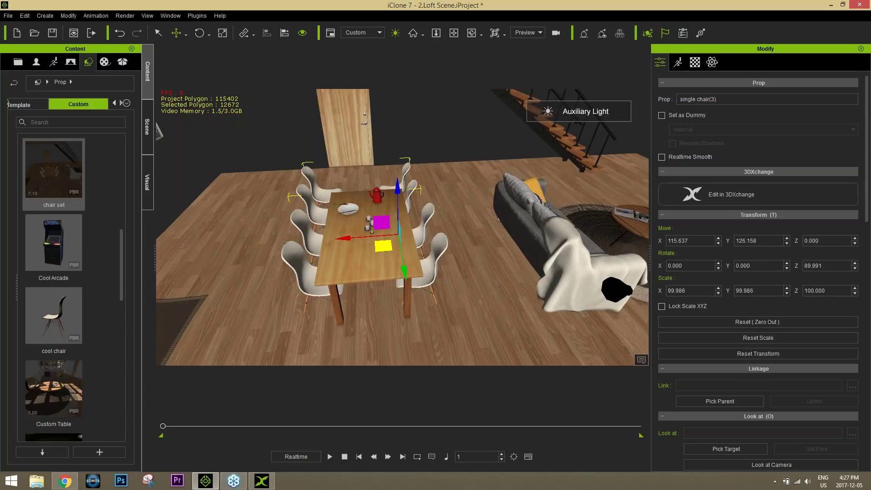
key("Delete")
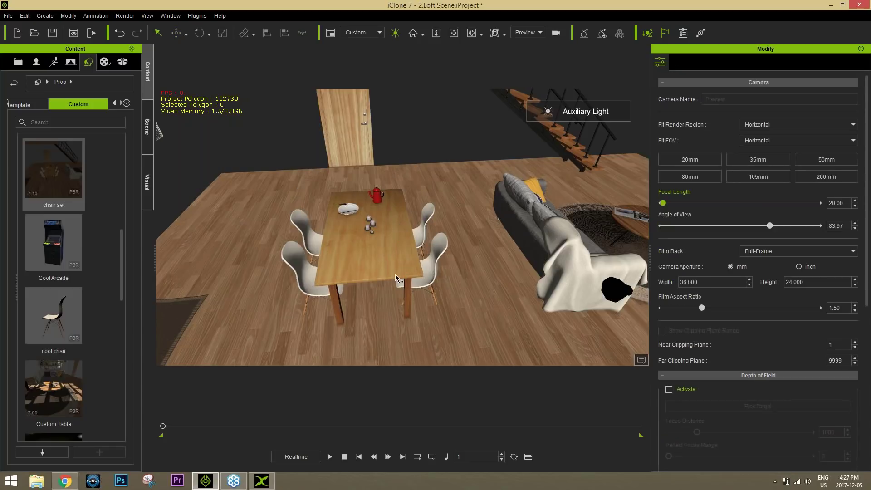
- Select the chair set in the scene and open the color adjustment for its Base Color texture
right_click_drag(525, 312, 431, 276)
left_click(427, 273)
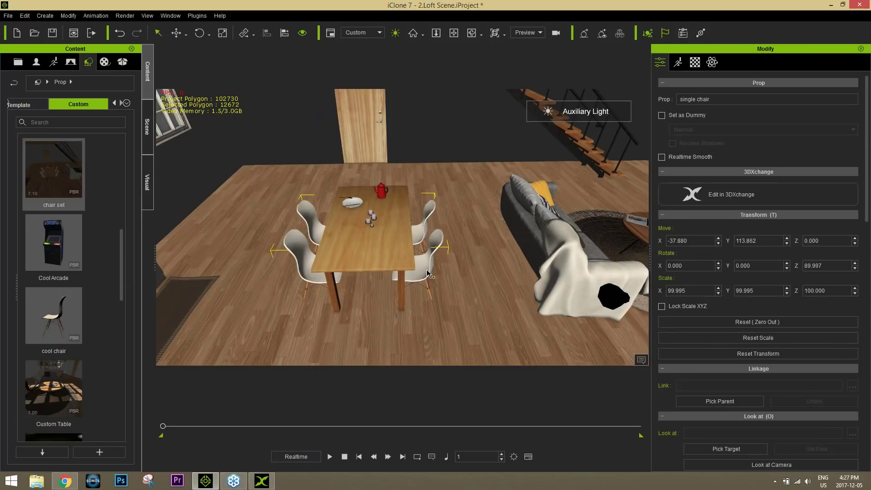
left_click(694, 63)
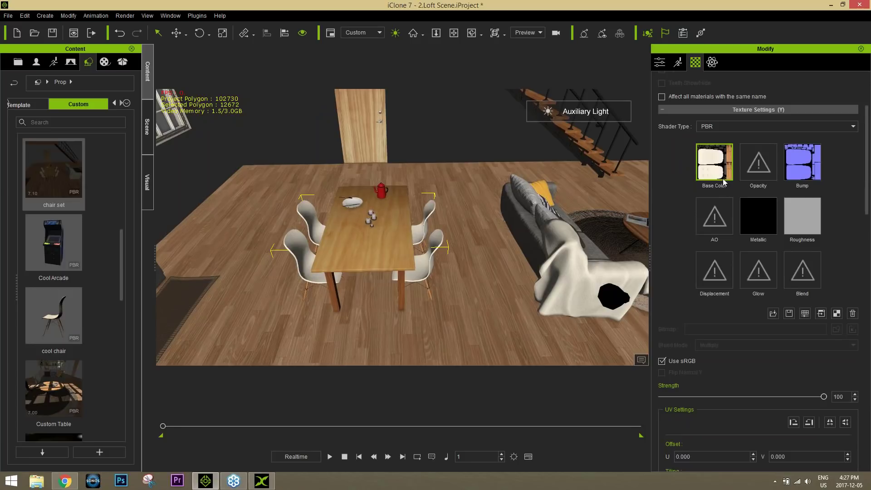
left_click(806, 315)
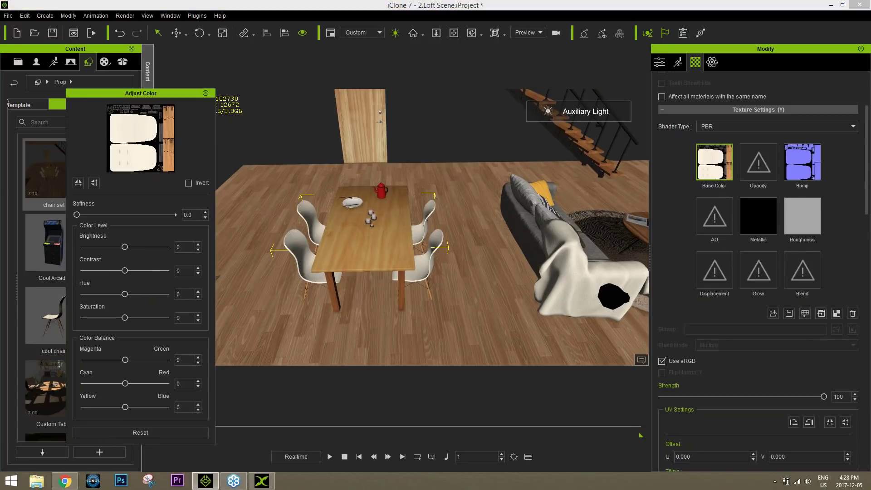
- Set the chair texture's hue to 1, try a brightness of -41 and bring the brightness to 2
mouse_move(125, 294)
left_mouse_down()
mouse_move(138, 294)
mouse_move(112, 295)
mouse_move(125, 294)
left_mouse_up()
scroll(372, 240, "up", 3)
right_click_drag(390, 263, 350, 272)
left_click(118, 248)
left_click_drag(118, 248, 109, 250)
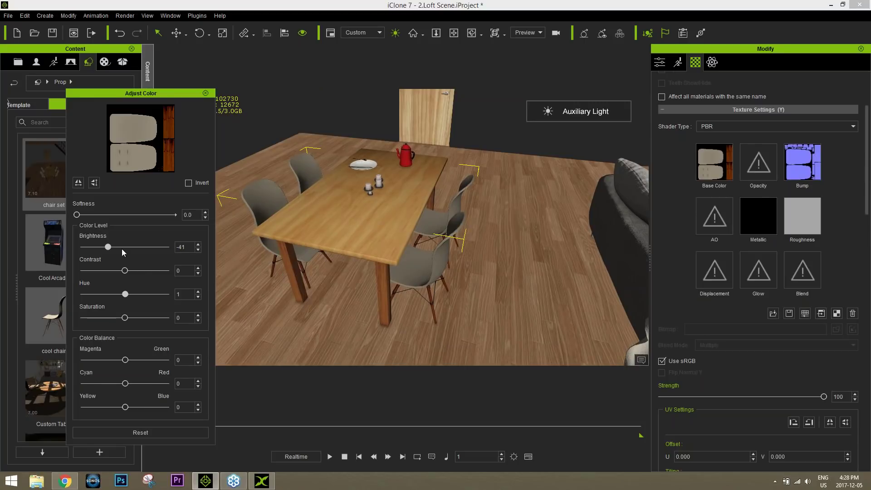
left_click_drag(109, 251, 128, 253)
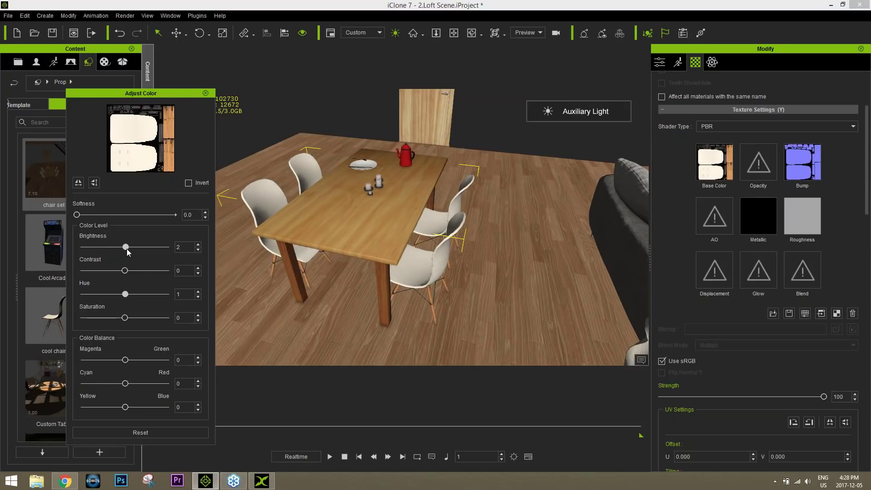
- Open the chairs' Base Color texture in Photoshop and fill both cream seat shapes with a golden orange color
left_click(206, 93)
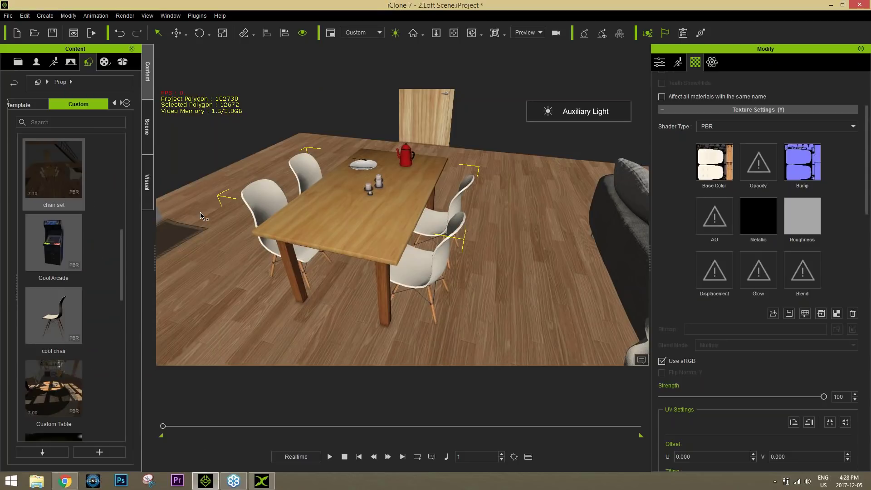
left_click(821, 317)
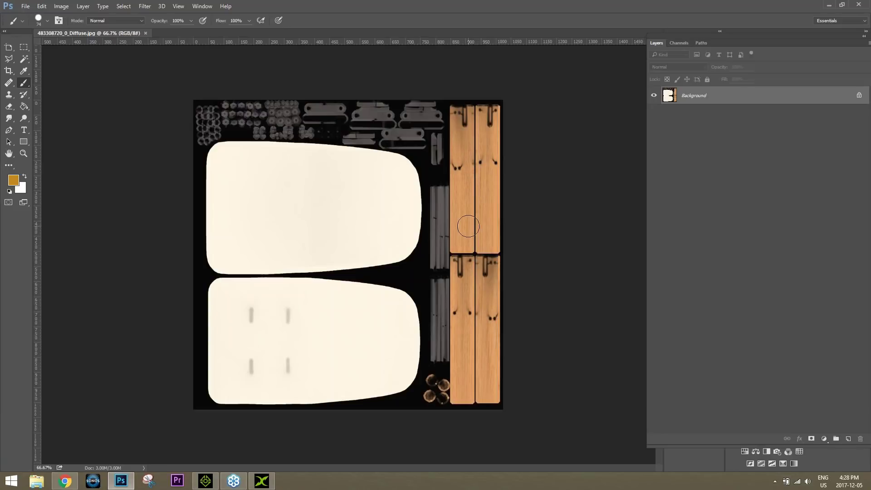
left_click(12, 182)
left_click(561, 131)
left_click(666, 100)
left_click(27, 106)
left_click(287, 205)
left_click(346, 335)
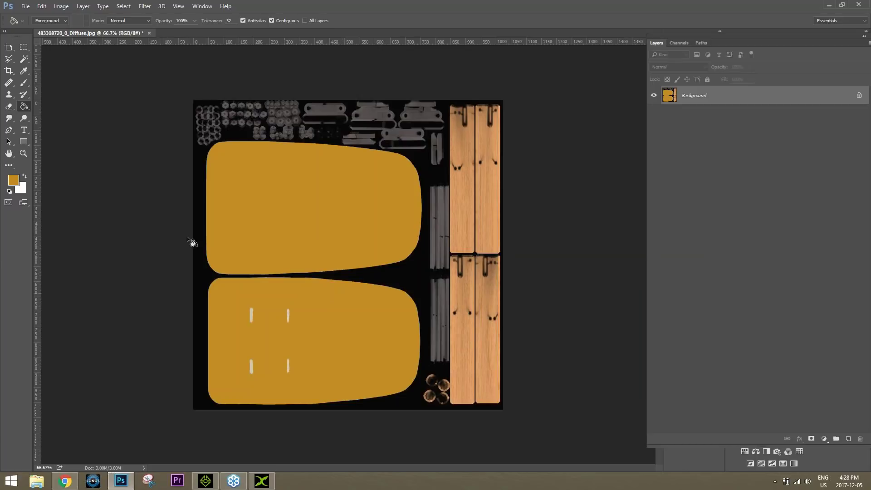
- Brush the golden orange color over the four small unfilled marks on the lower seat shape
left_click(23, 83)
left_click(251, 315)
left_click(289, 315)
left_click(288, 366)
left_click(253, 367)
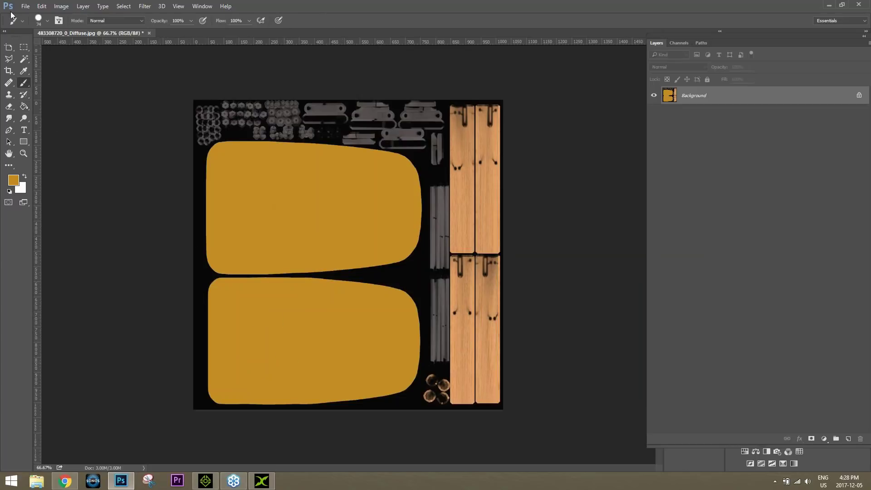
- Save the edited texture as a baseline standard JPEG at Maximum quality 12 and switch back to iClone
left_click(25, 6)
left_click(52, 101)
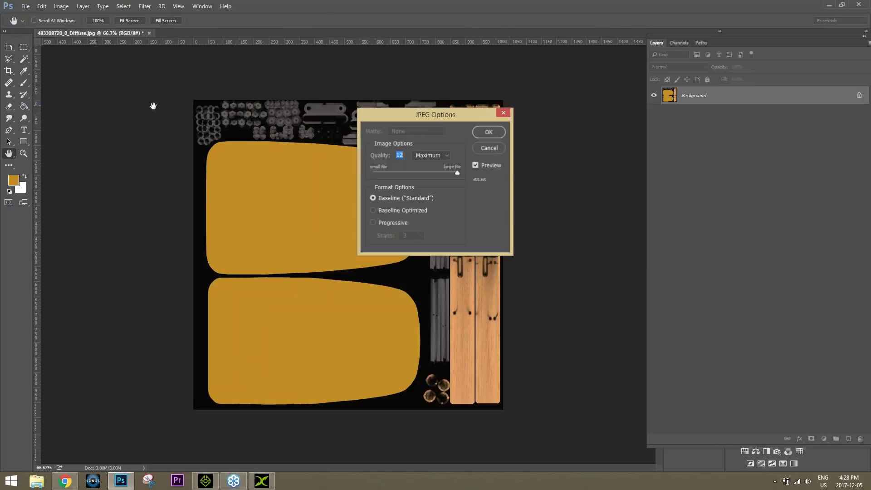
left_click(488, 132)
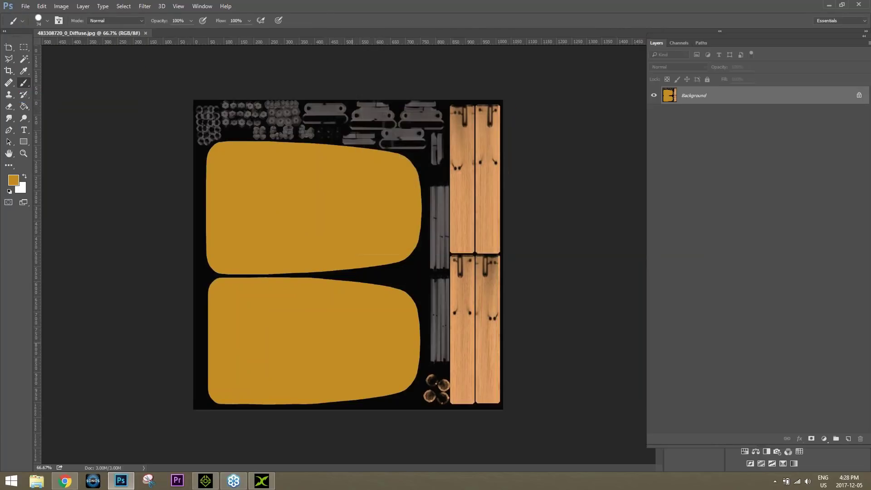
left_click(205, 480)
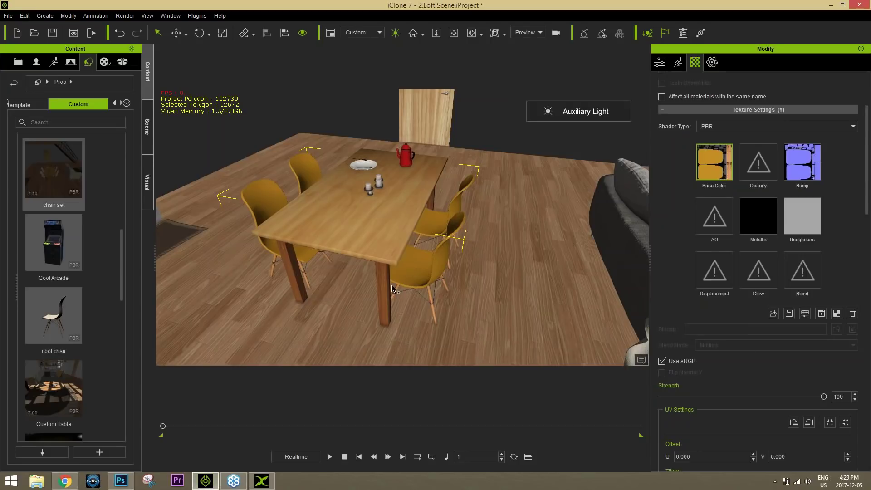
- Raise the chair set slightly above the floor around the dining table
right_click_drag(430, 266, 527, 316)
key("w")
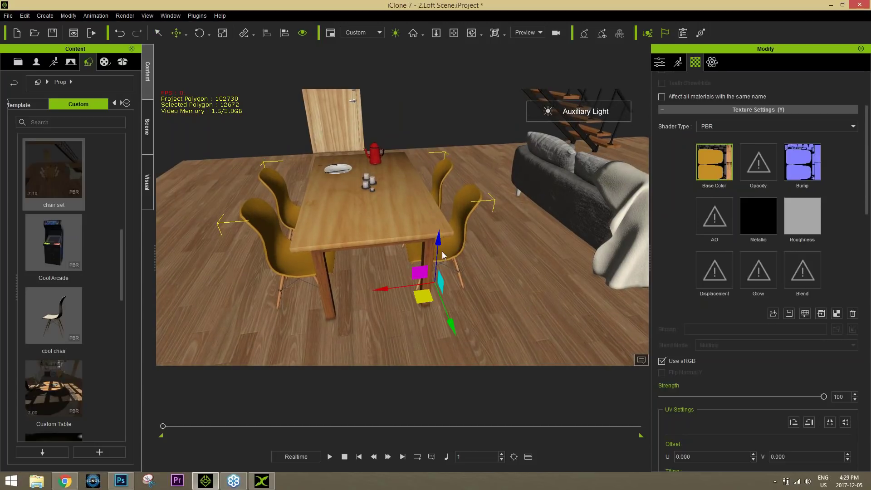
left_click_drag(437, 242, 436, 237)
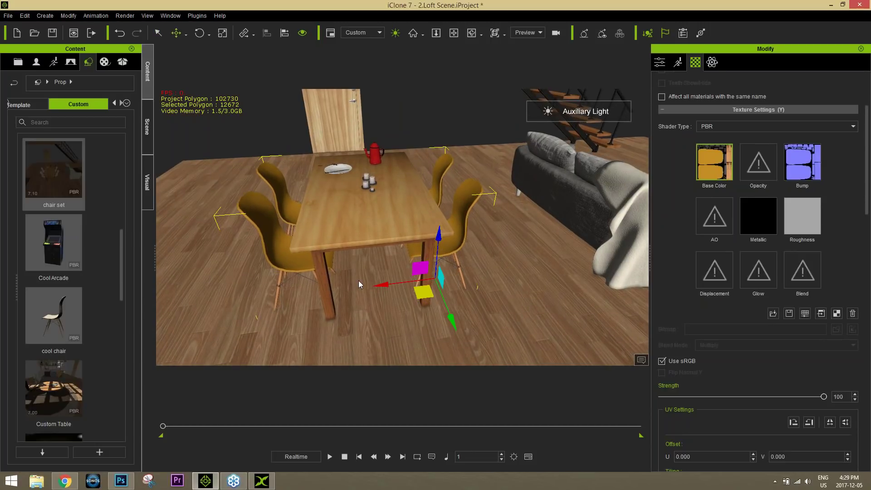
mouse_move(436, 254)
right_mouse_down()
mouse_move(513, 250)
mouse_move(429, 252)
right_mouse_up()
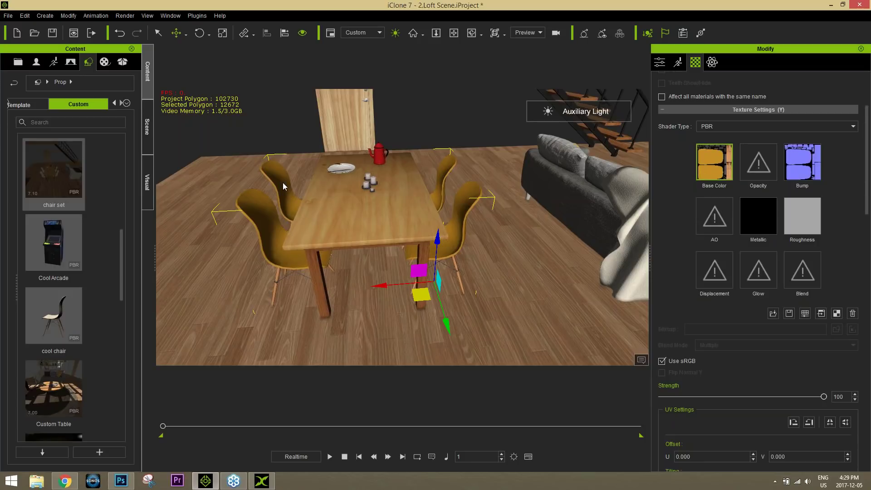
mouse_move(511, 230)
right_mouse_down()
mouse_move(558, 231)
mouse_move(514, 236)
right_mouse_up()
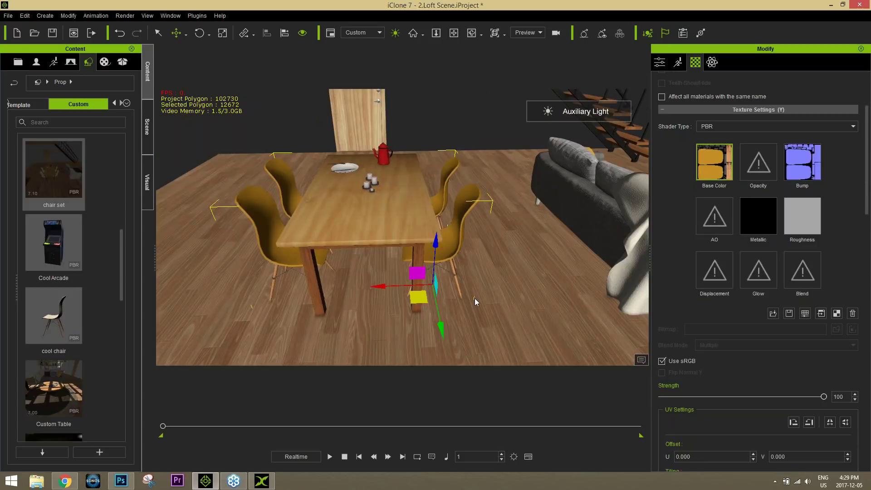
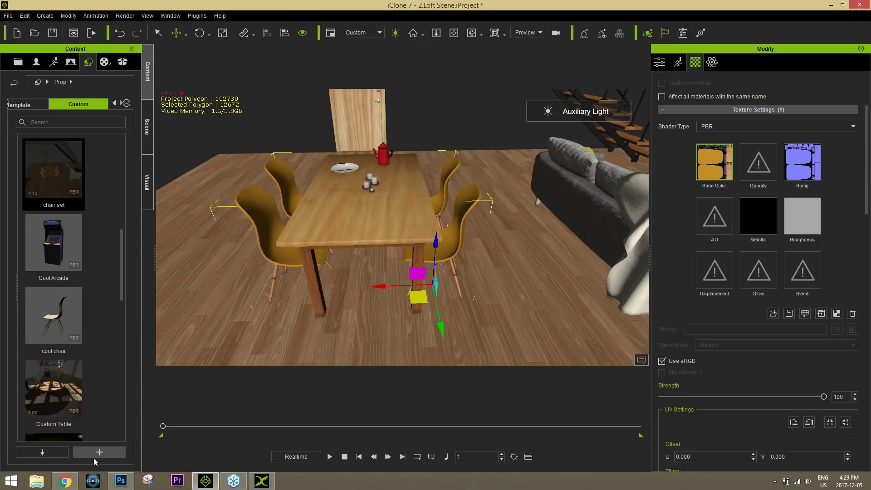
- Switch to Chrome, search 3D Warehouse for "stand up arcade" and open the Space Duel Arcade Game model
left_click(64, 482)
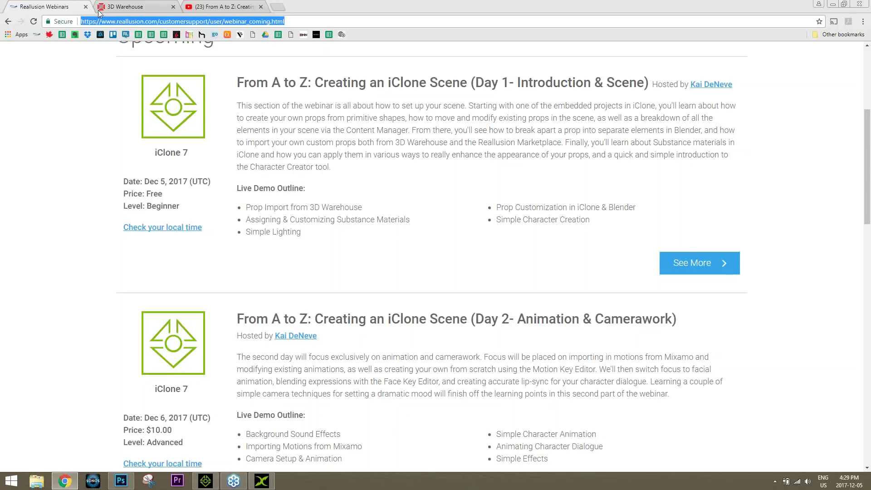
left_click(128, 8)
left_click(312, 66)
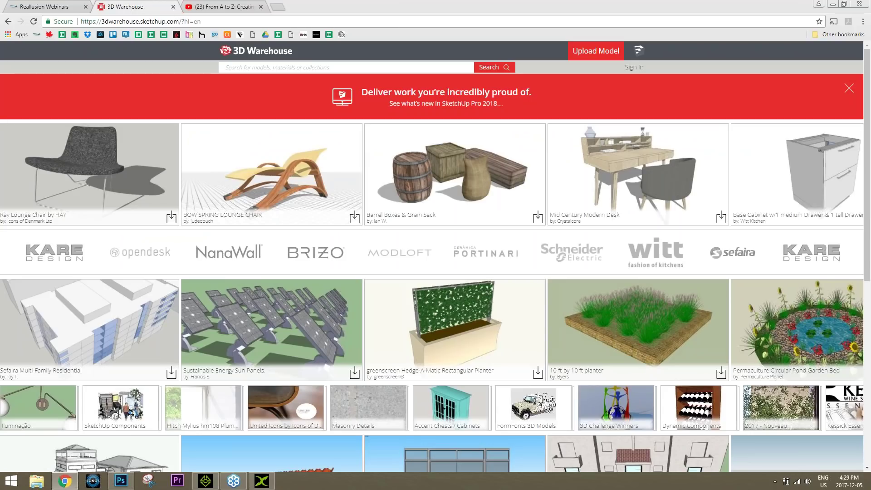
type("stand up arcade")
key("Return")
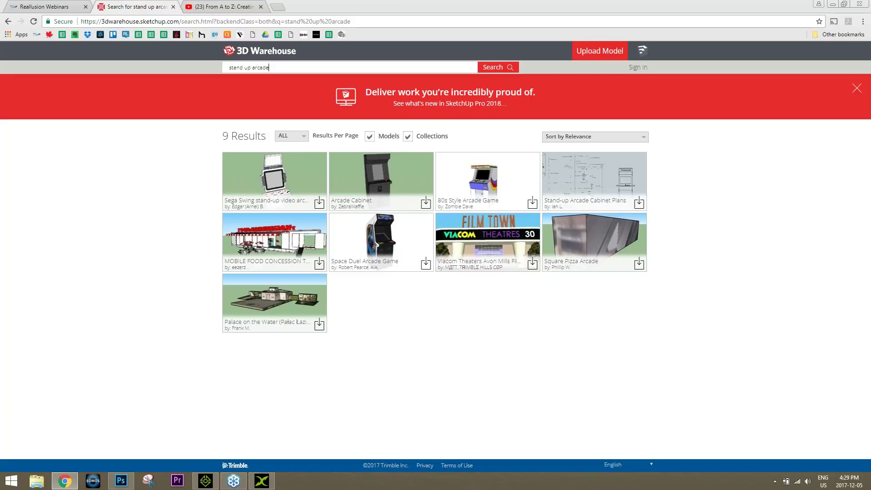
left_click(396, 245)
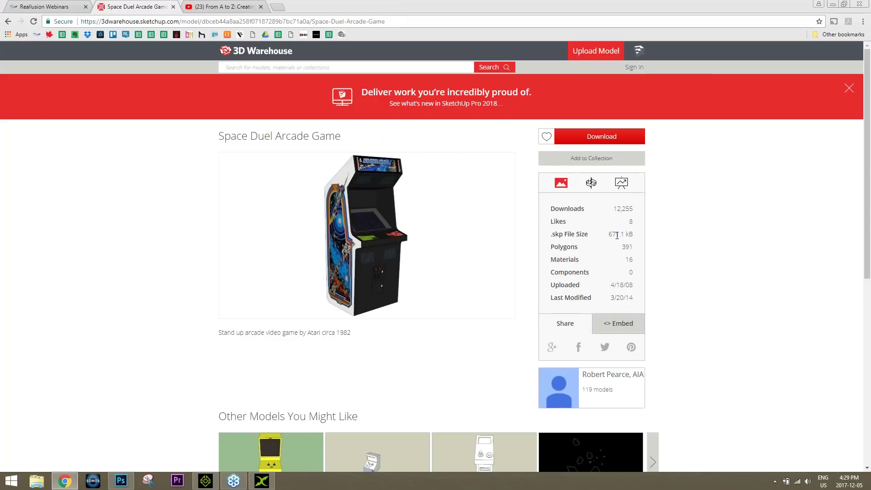
- Examine the Space Duel Arcade Game in the 3D model preview from the front, sides and back
mouse_move(371, 238)
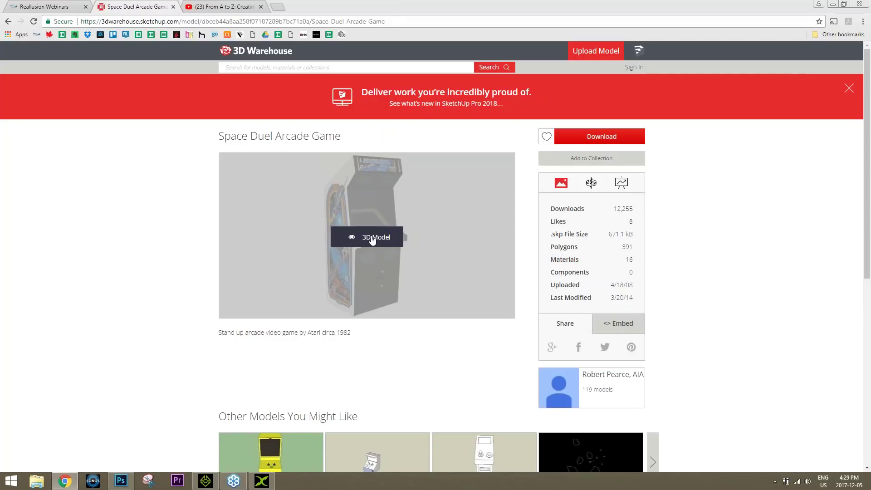
left_click(373, 238)
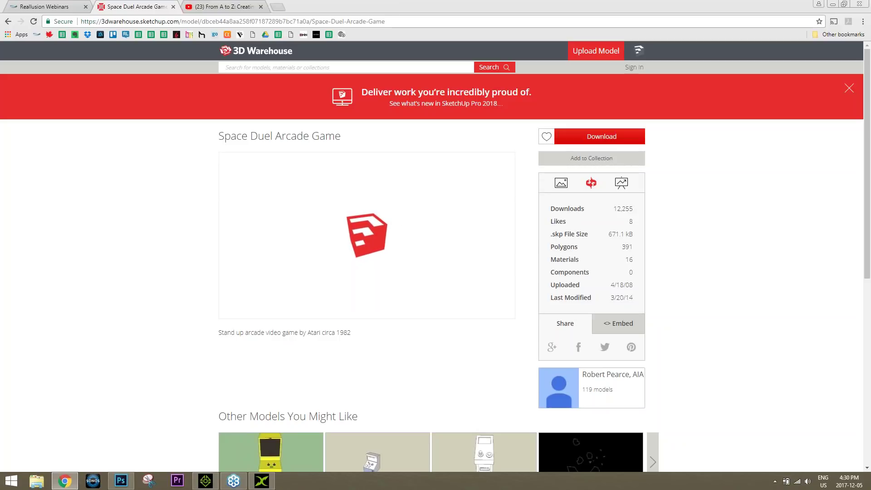
left_click_drag(354, 226, 113, 245)
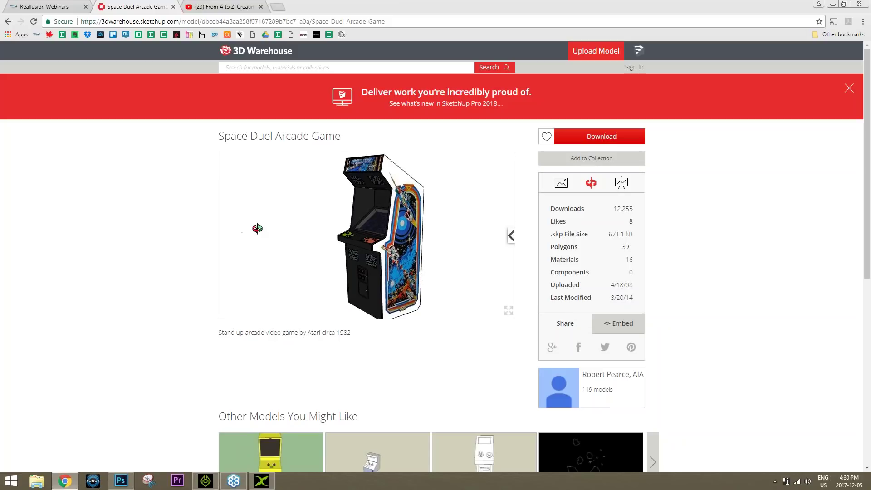
left_click_drag(259, 240, 284, 245)
left_click_drag(436, 222, 498, 204)
left_click_drag(309, 253, 142, 268)
left_click_drag(227, 268, 373, 236)
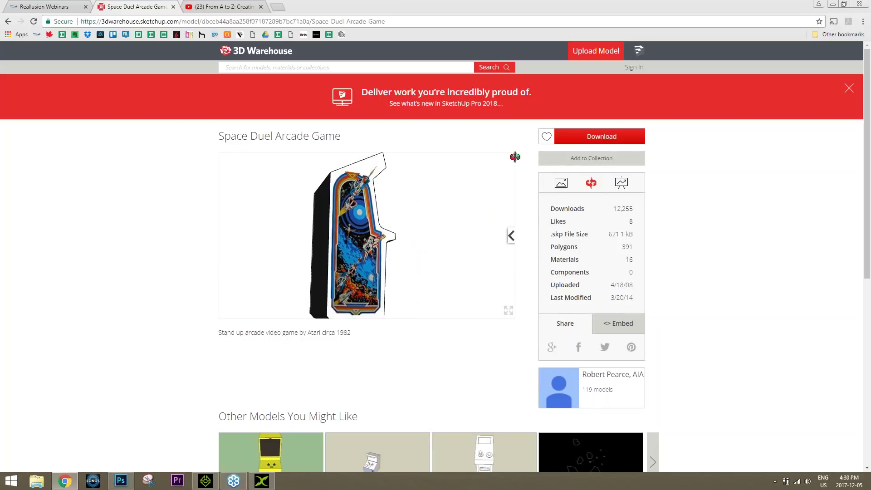
- Download the SketchUp 2015 version of the Space Duel Arcade Game and show the file in its folder
left_click(601, 139)
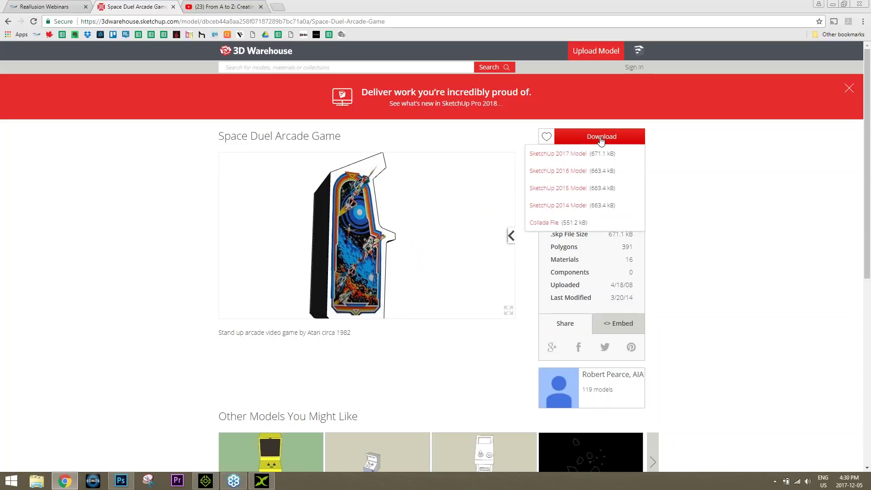
left_click(568, 191)
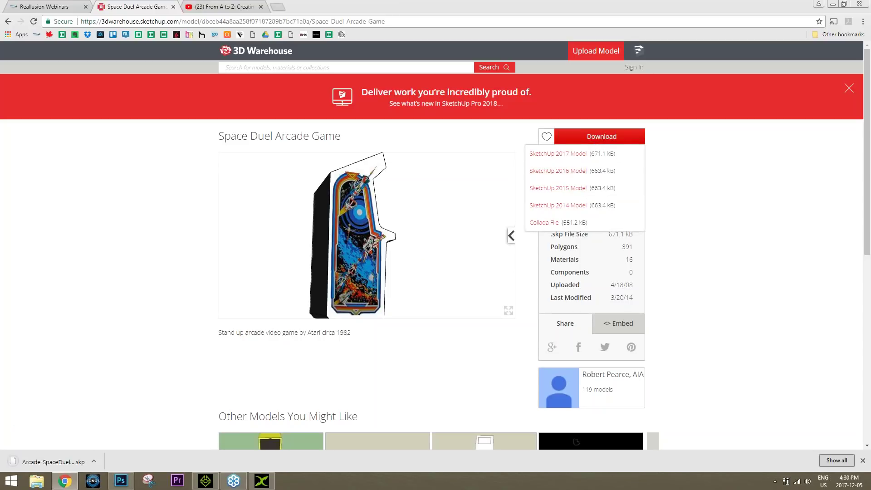
left_click(94, 461)
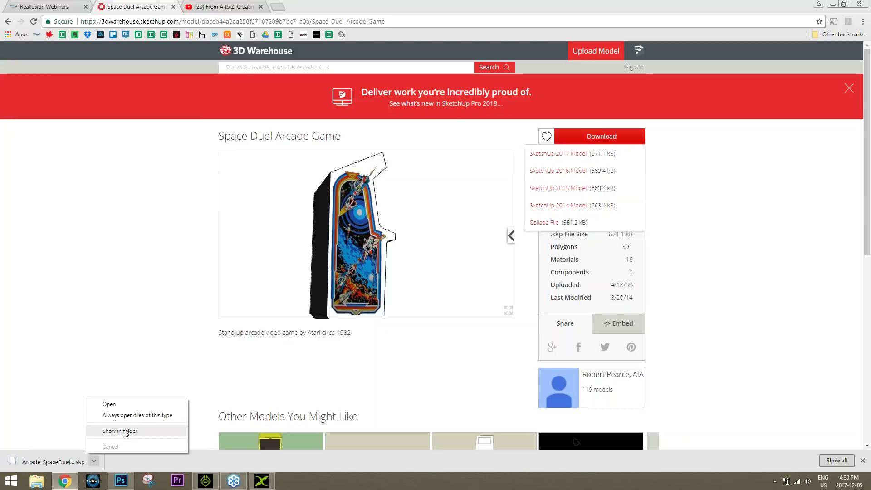
left_click(126, 432)
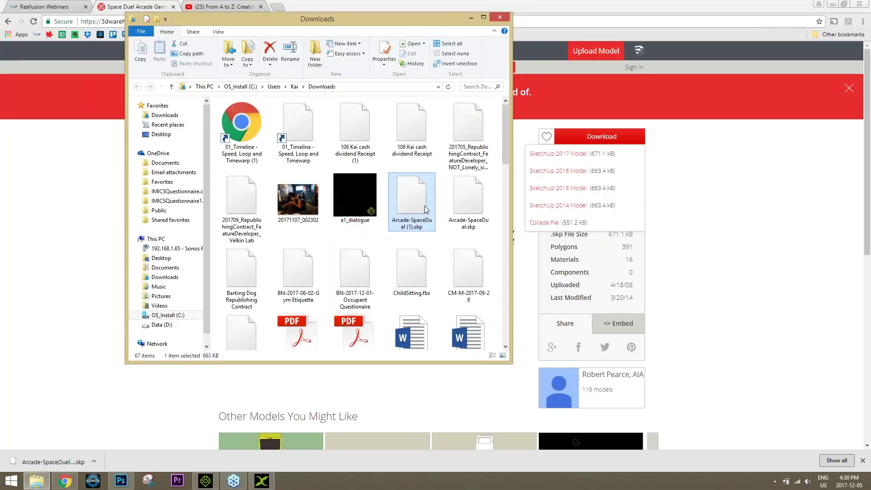
- Import Arcade-SpaceDuel (1).skp from the Downloads folder into iClone 3DXchange 7 and accept the import options
left_click_drag(413, 202, 356, 358)
left_click(455, 258)
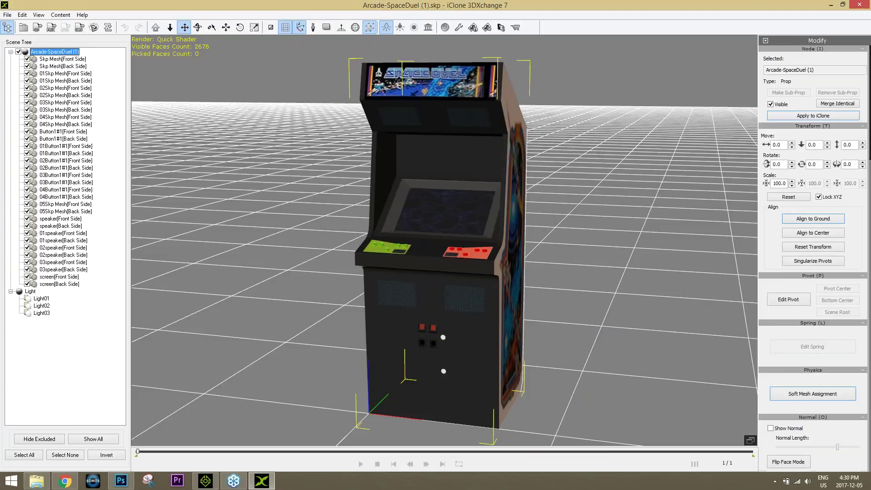
- Examine the imported arcade cabinet's front, control panel and side artwork from several angles
scroll(611, 262, "down", 3)
right_click_drag(612, 262, 550, 335)
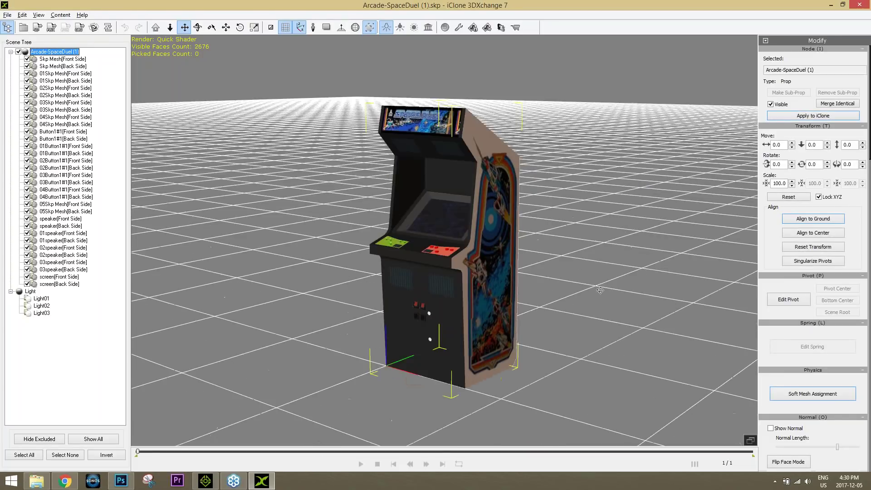
scroll(550, 335, "up", 2)
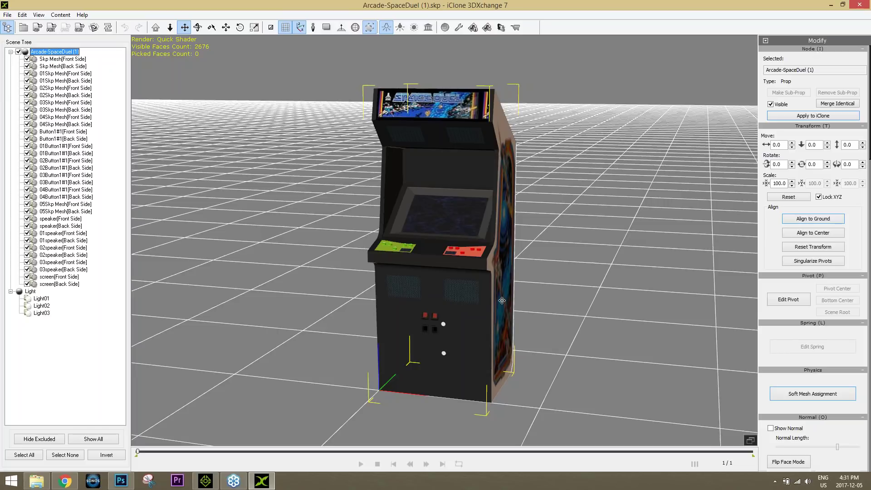
scroll(512, 330, "up", 2)
scroll(503, 292, "up", 2)
scroll(503, 292, "down", 2)
right_click_drag(503, 292, 409, 292)
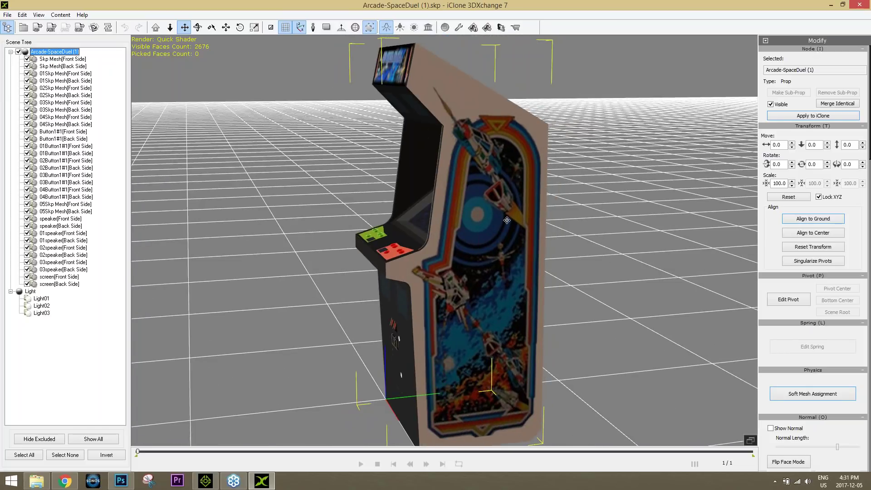
right_click_drag(340, 304, 473, 289)
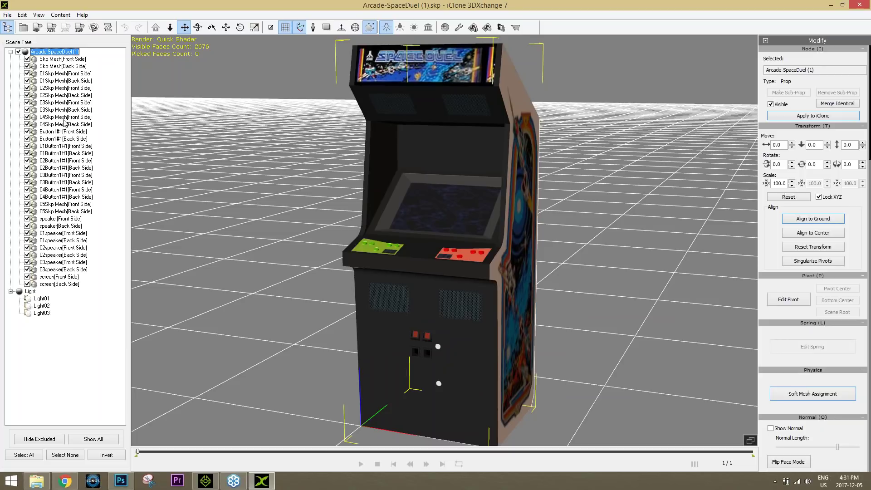
- Toggle the visibility of individual Skp Mesh and Button1#1 nodes to identify their cabinet parts, then show them all again
left_click(27, 124)
left_click(27, 131)
left_click(27, 131)
left_click(27, 124)
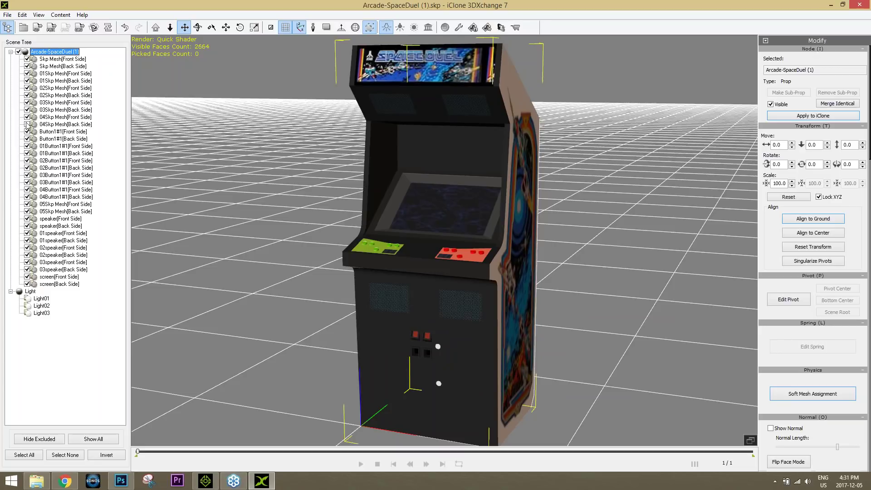
left_click(27, 175)
left_click(28, 182)
left_click(27, 175)
scroll(421, 351, "up", 10)
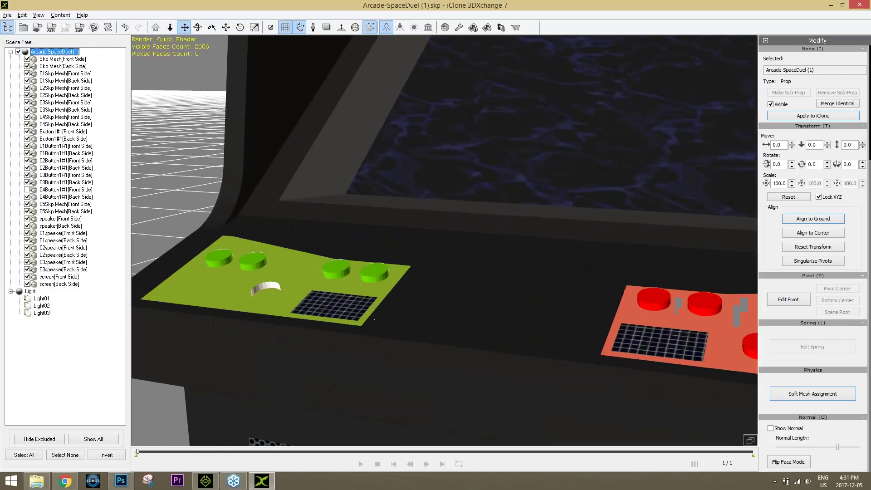
right_click_drag(246, 313, 342, 302)
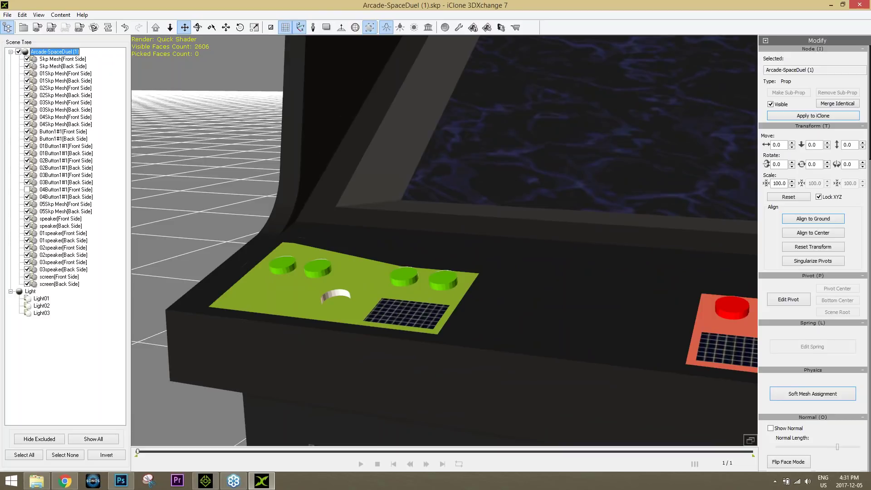
left_click(28, 190)
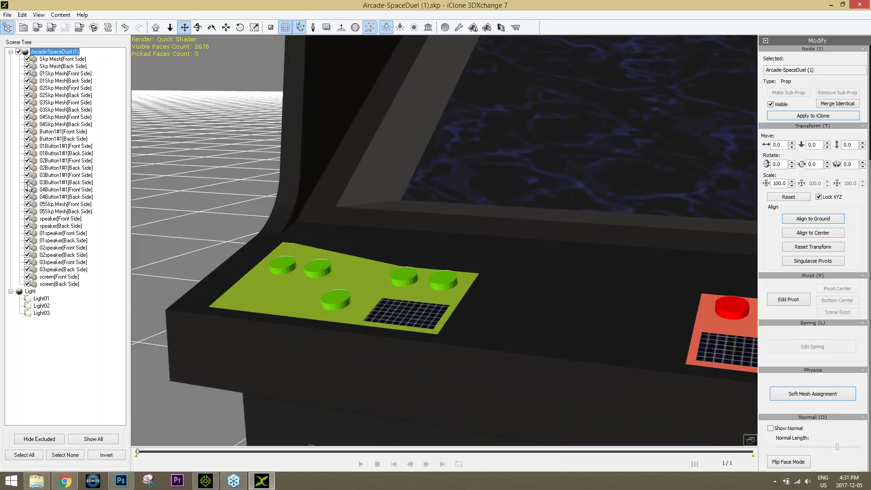
scroll(469, 167, "down", 10)
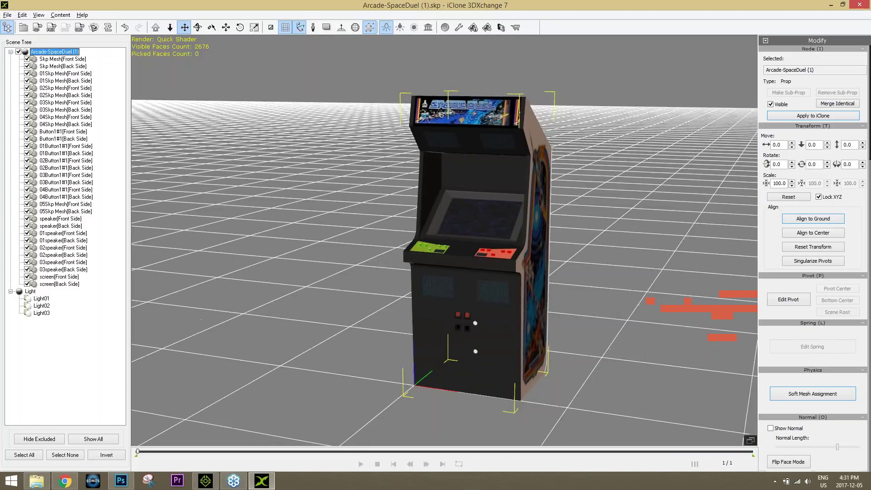
- Merge the identical meshes of the Arcade-SpaceDuel (1) prop
left_click_drag(870, 190, 870, 370)
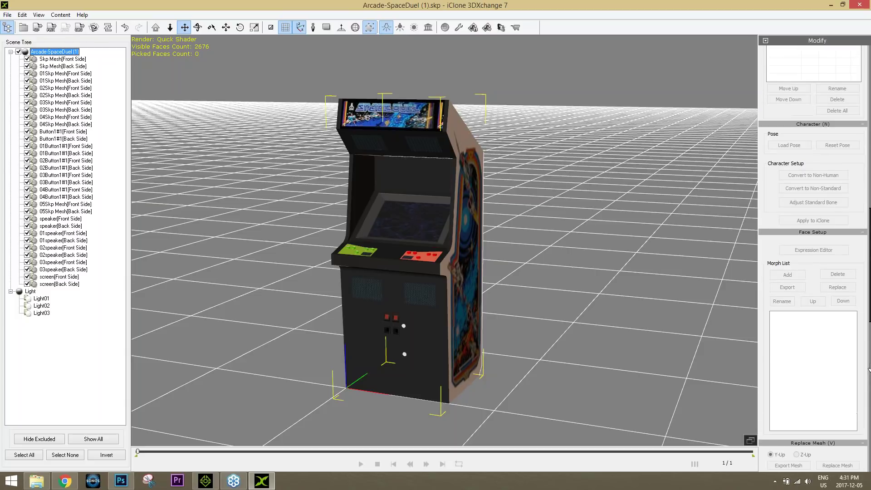
left_click_drag(870, 249, 870, 73)
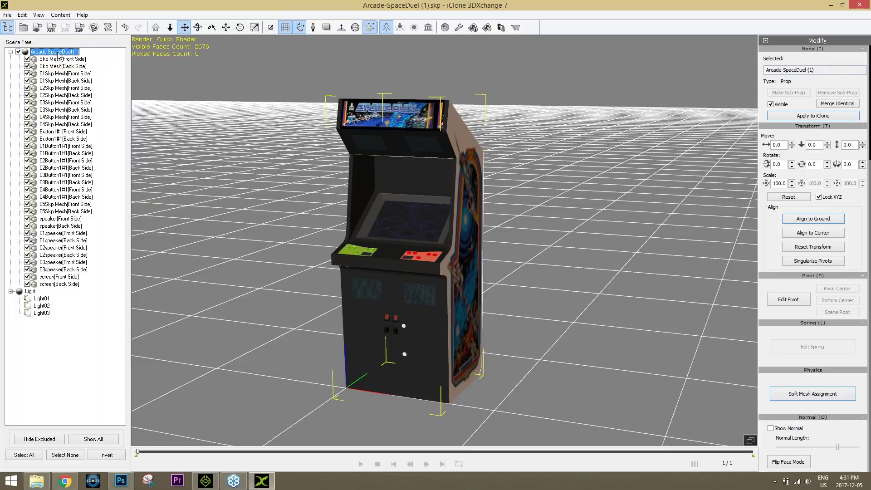
left_click(837, 103)
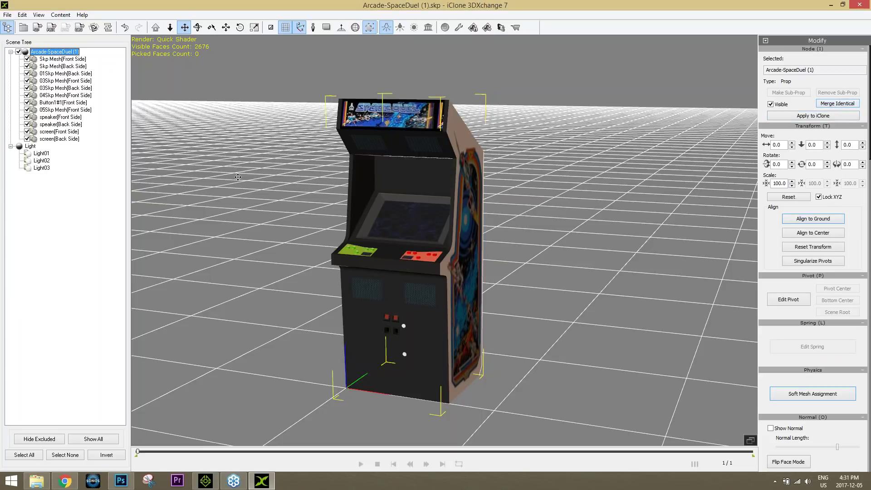
- Select all the cabinet's meshes from Skp Mesh[Front Side] to screen[Back Side], apply Auto Smooth and check the surfaces
left_click(64, 59)
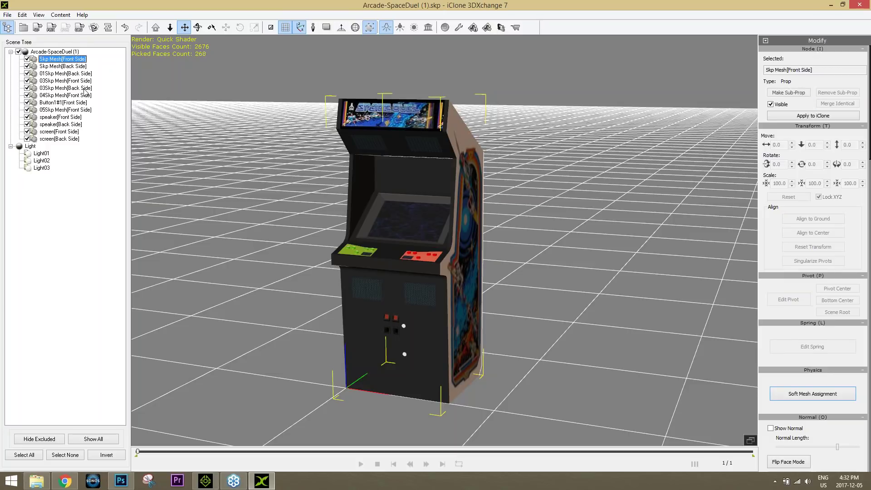
left_click(60, 139, "shift")
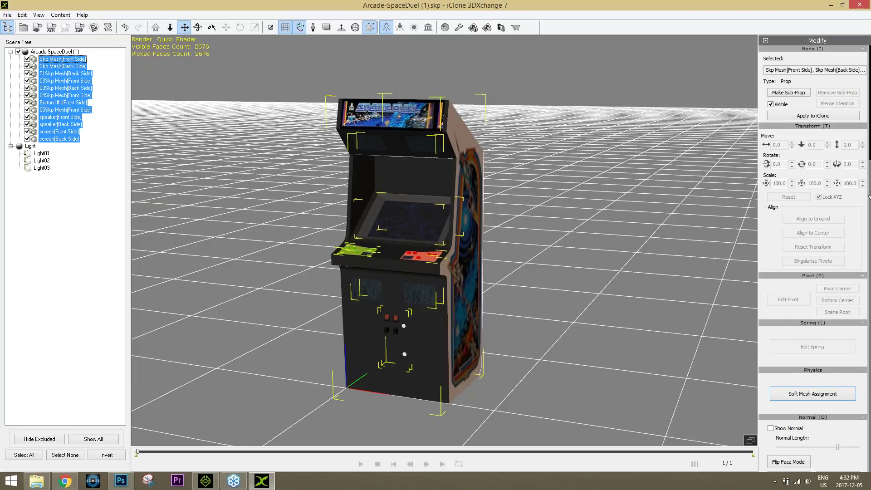
scroll(812, 236, "down", 5)
left_click(790, 234)
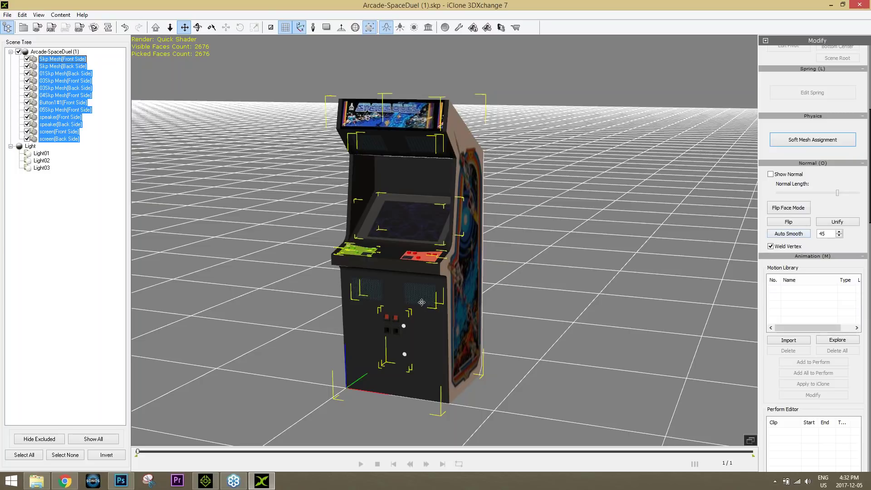
scroll(422, 302, "up", 6)
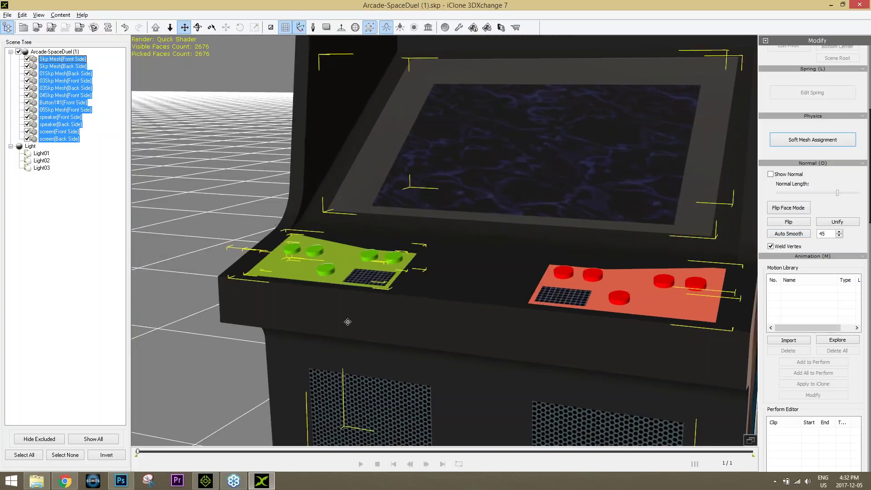
scroll(546, 285, "up", 4)
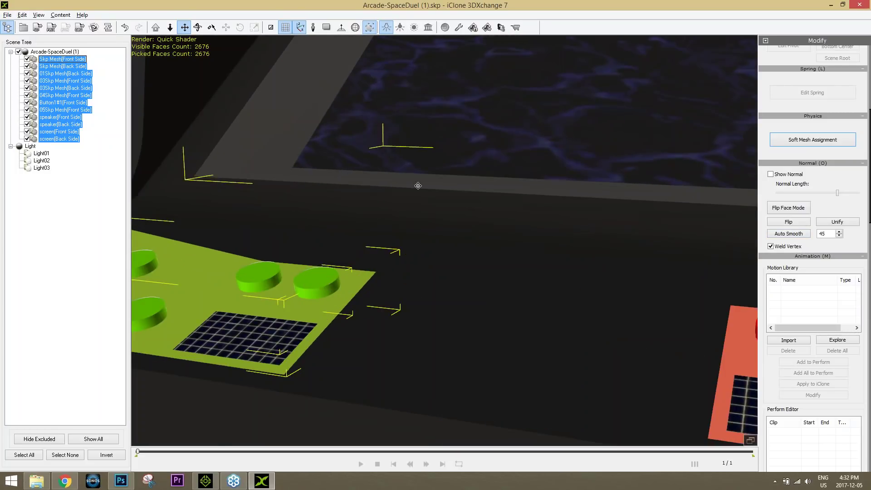
scroll(418, 185, "down", 10)
right_click_drag(418, 185, 200, 70)
scroll(217, 257, "up", 4)
scroll(513, 274, "down", 1)
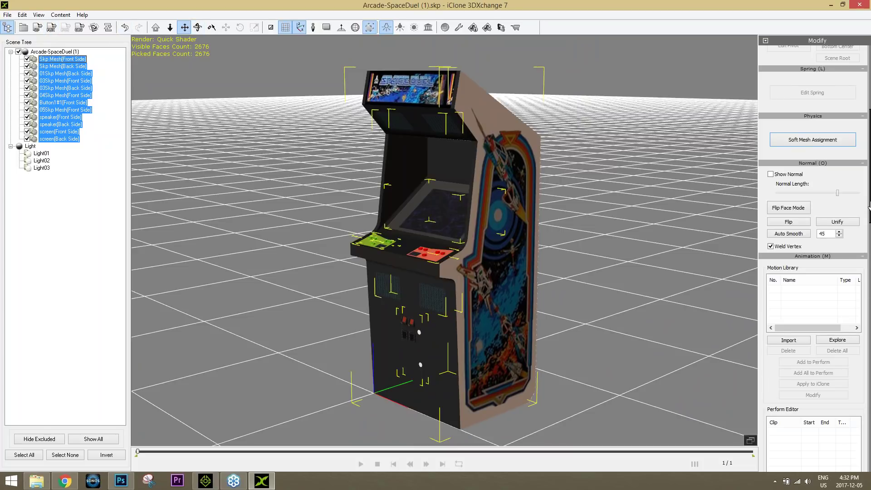
- Apply the smoothed arcade cabinet to iClone and switch to the iClone 7 loft scene
left_click_drag(869, 206, 870, 121)
left_click(824, 118)
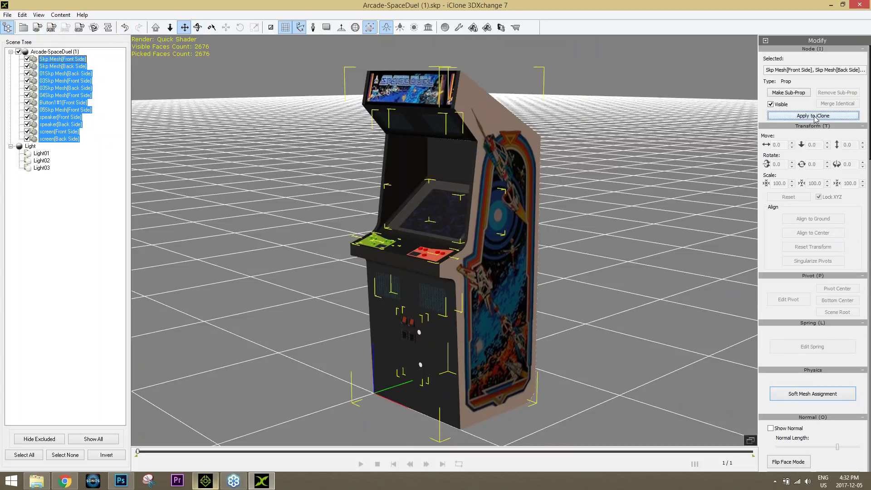
left_click(206, 481)
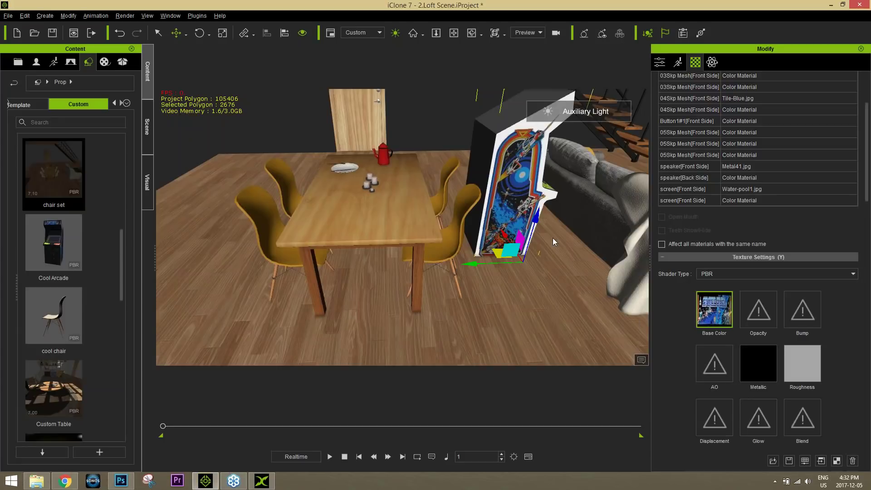
- Move the arcade cabinet back across the floor, to the area beyond the dining table and sofa
scroll(478, 268, "up", 3)
right_click_drag(478, 268, 521, 308)
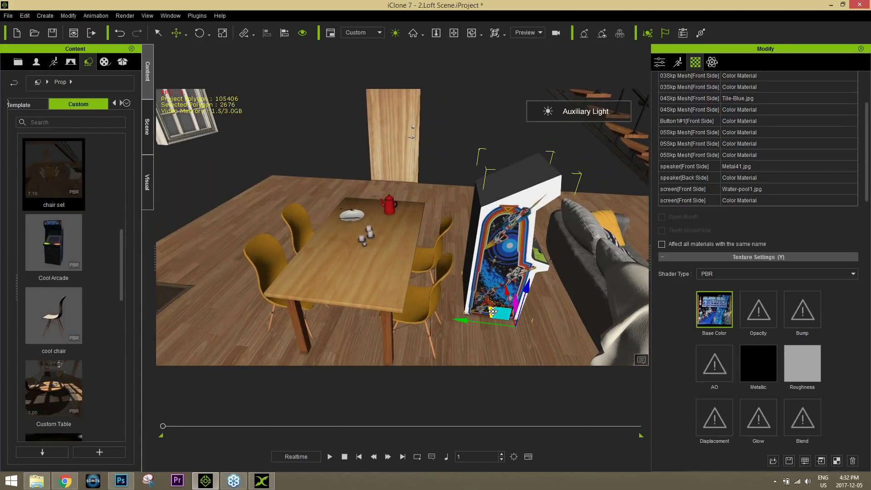
left_click_drag(500, 312, 491, 203)
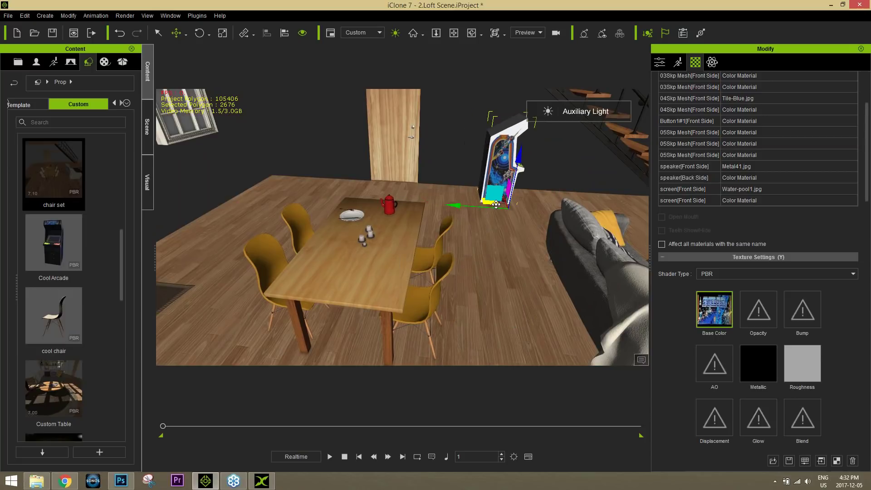
- Set the arcade cabinet's Z rotation to 90
right_click_drag(414, 224, 522, 288)
scroll(521, 288, "up", 6)
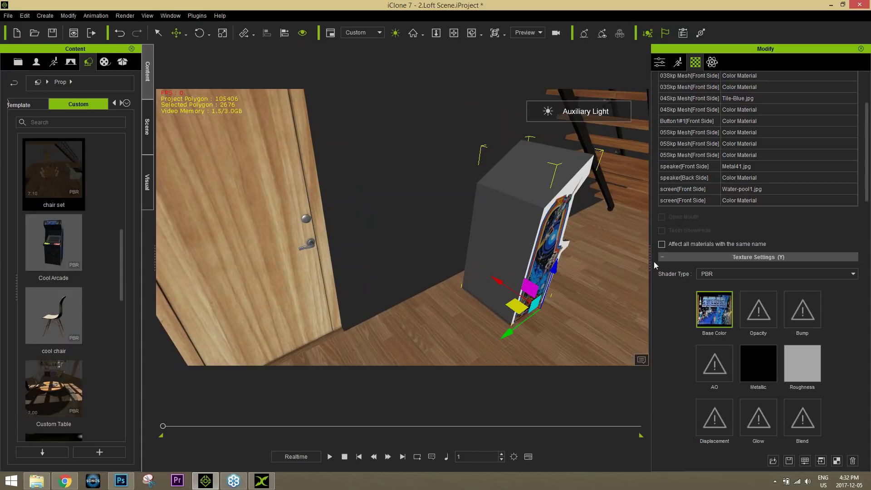
key("e")
left_click(659, 62)
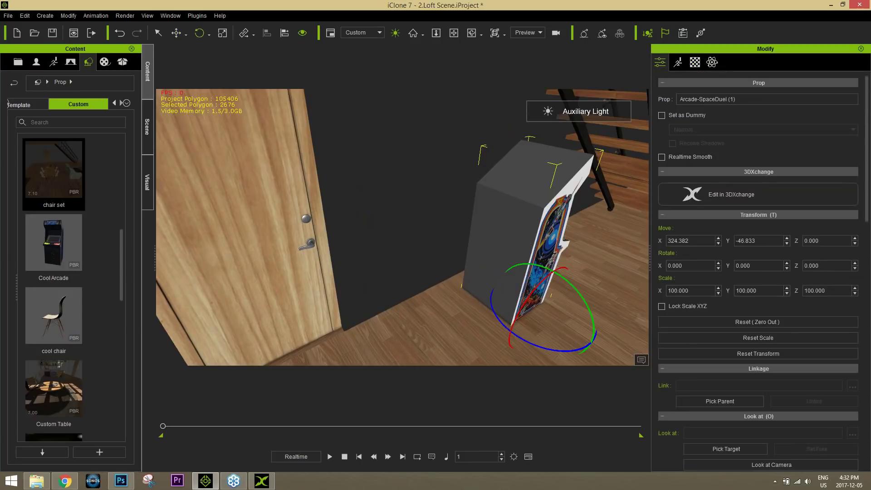
left_click_drag(578, 348, 513, 338)
double_click(803, 265)
type("90")
key("Tab")
key("Tab")
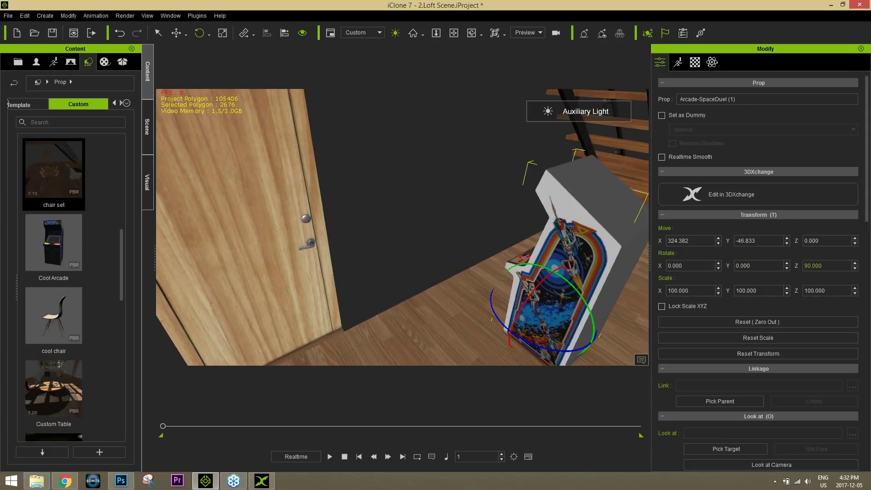
- Turn the arcade cabinet around to face the room with a Z rotation of 270
left_click_drag(549, 347, 642, 323)
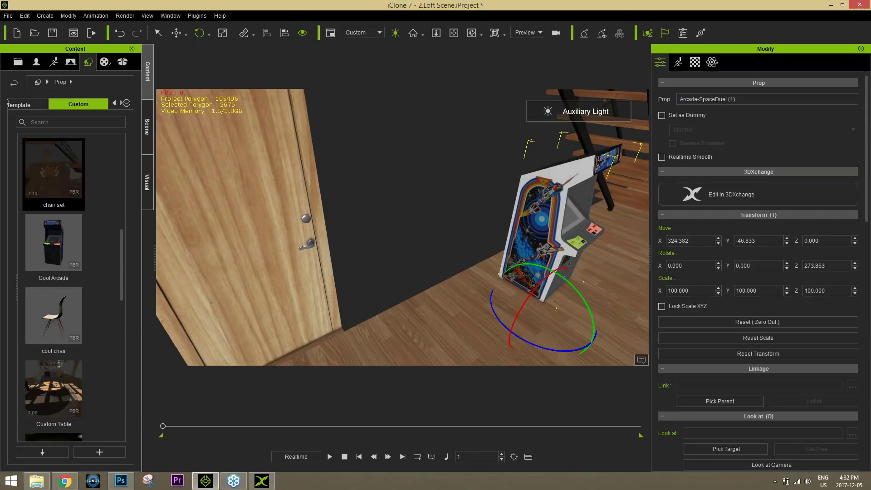
key("Tab")
type("270")
key("Return")
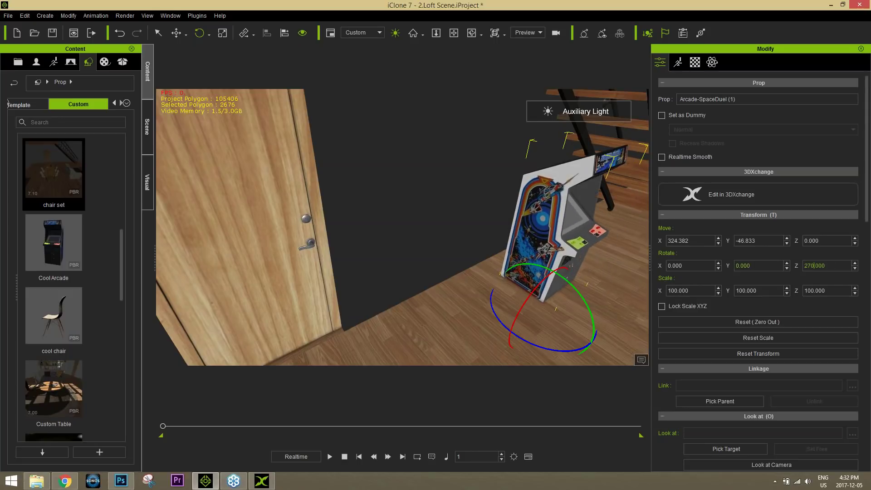
- Test the cabinet's off-centre pivot with a small turn about its vertical axis, and undo the turn
key("w")
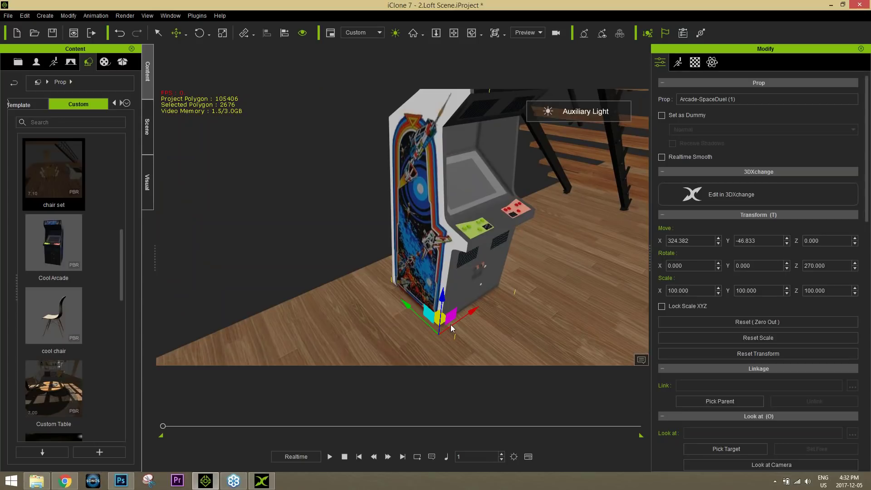
key("e")
mouse_move(486, 350)
left_mouse_down()
mouse_move(485, 366)
mouse_move(500, 359)
left_mouse_up()
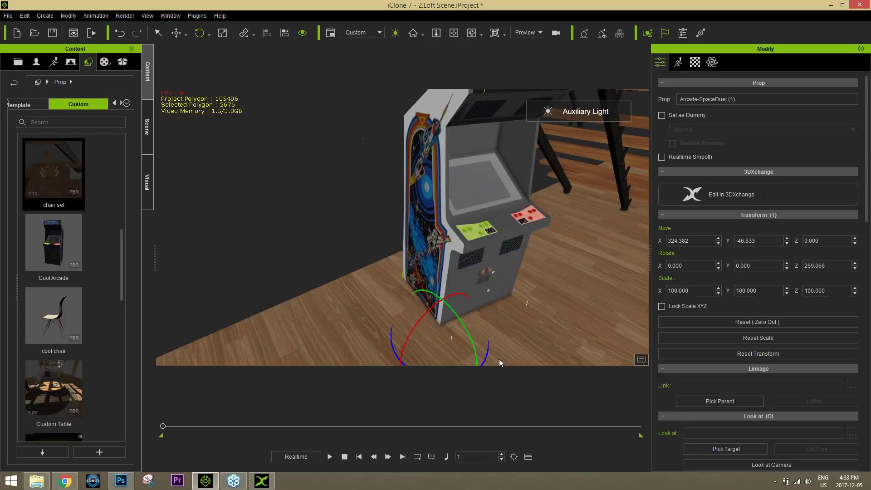
key("ctrl+z")
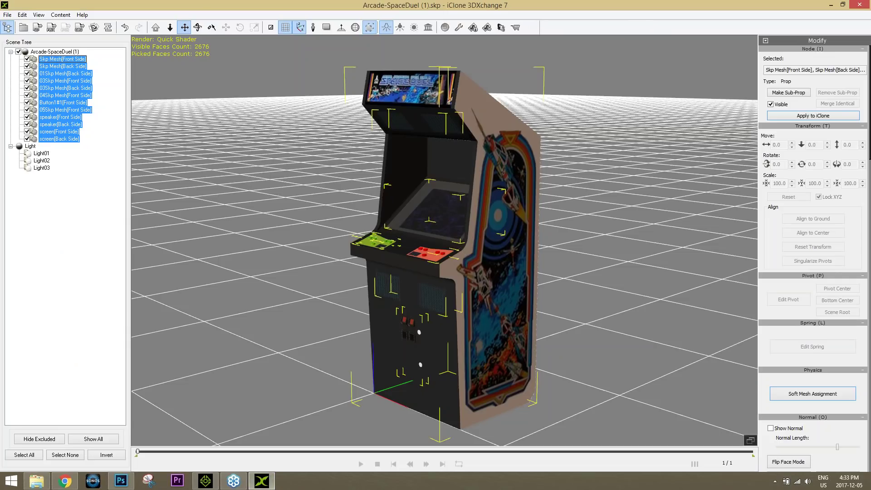
- In 3DXchange, align the whole Arcade-SpaceDuel (1) prop to the ground and centre, and set its pivot to the bottom centre
left_click(64, 52)
left_click(814, 219)
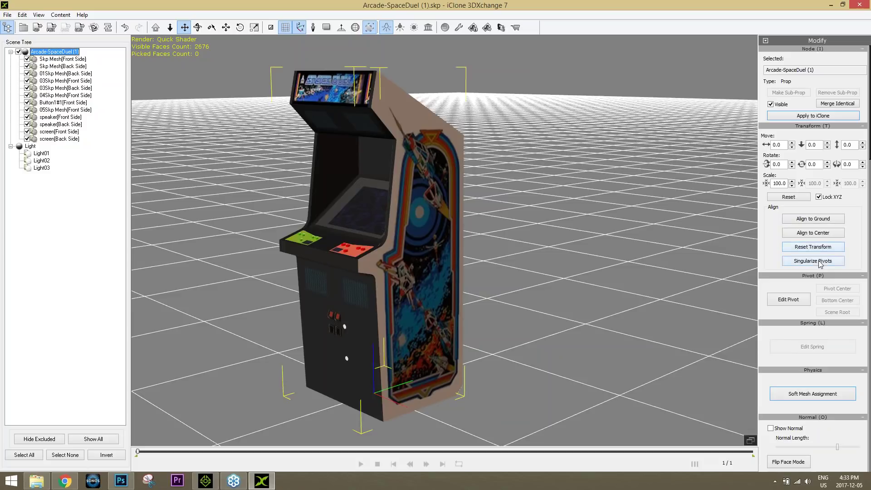
left_click(786, 300)
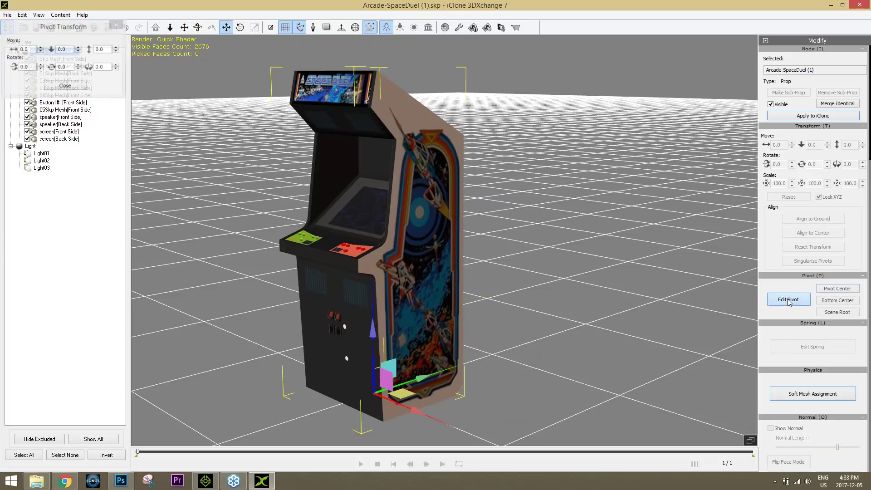
left_click(838, 303)
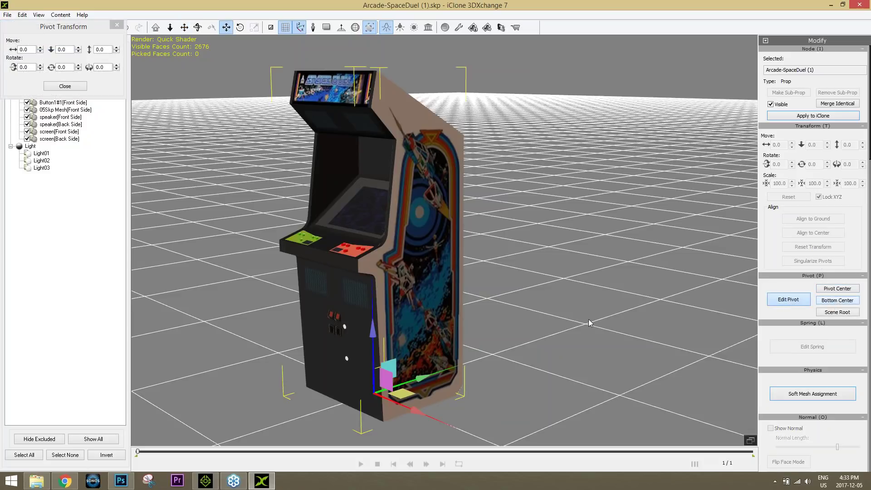
right_click_drag(586, 323, 663, 320)
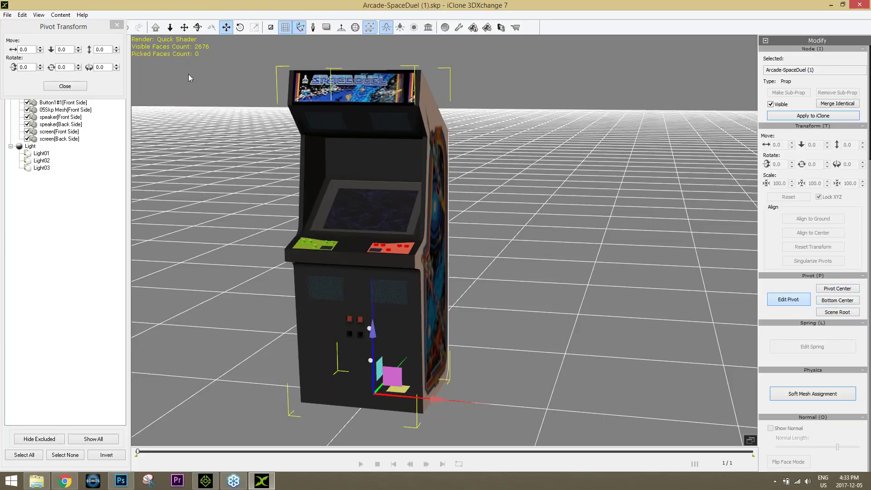
left_click_drag(63, 26, 613, 235)
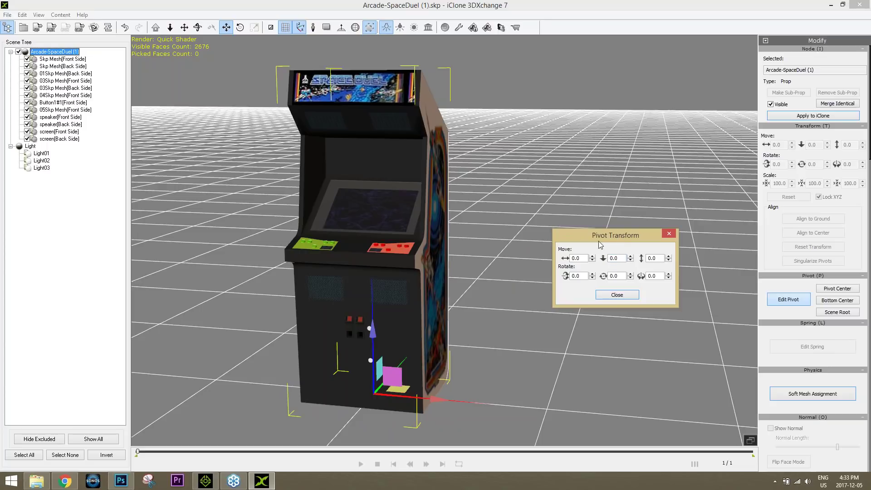
left_click(623, 299)
- Replace the old arcade cabinet in the iClone scene: delete it and apply the re-pivoted prop from 3DXchange
left_click(272, 481)
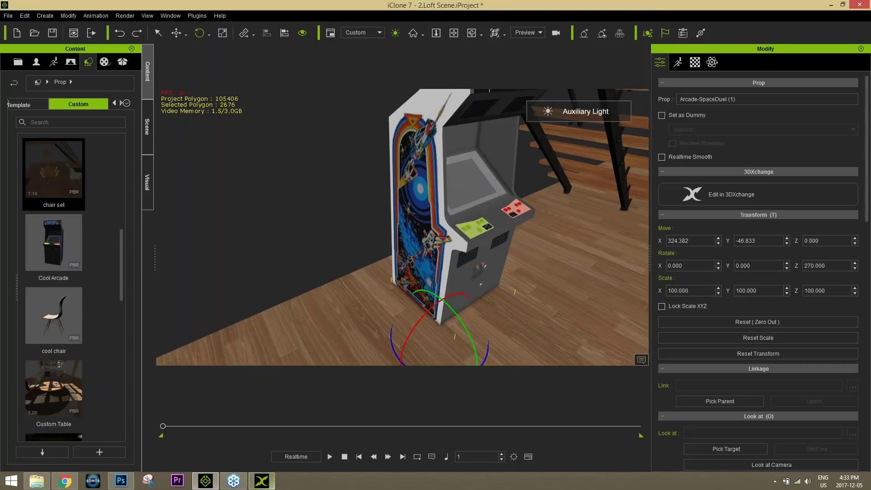
key("Delete")
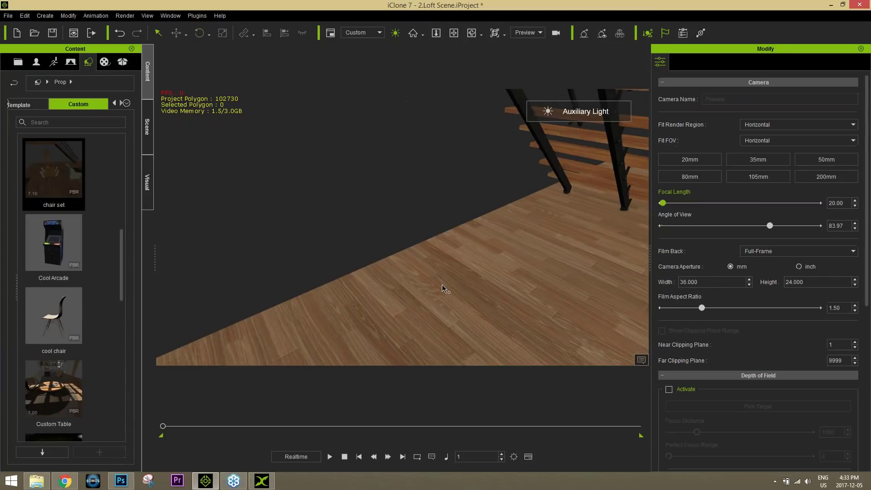
left_click(259, 482)
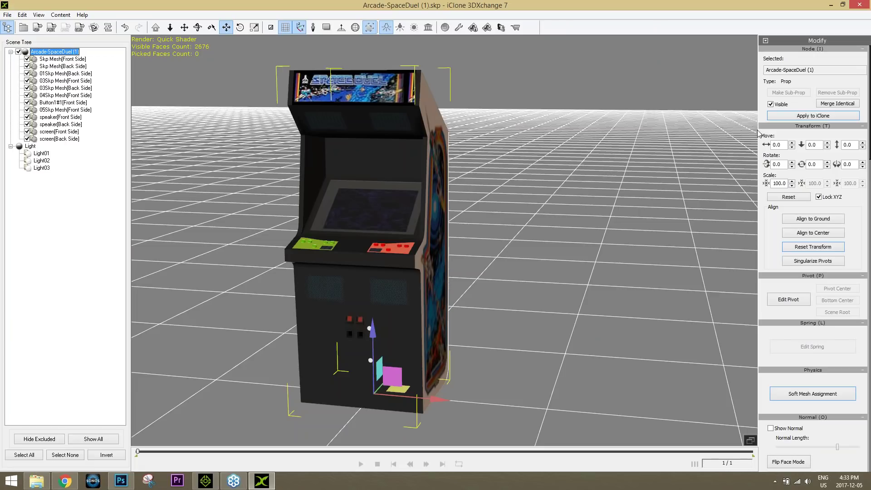
left_click(814, 116)
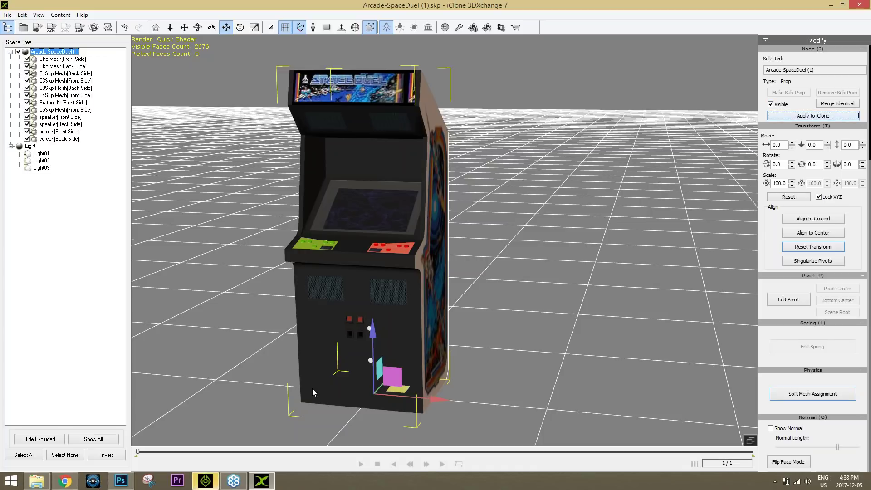
left_click(208, 483)
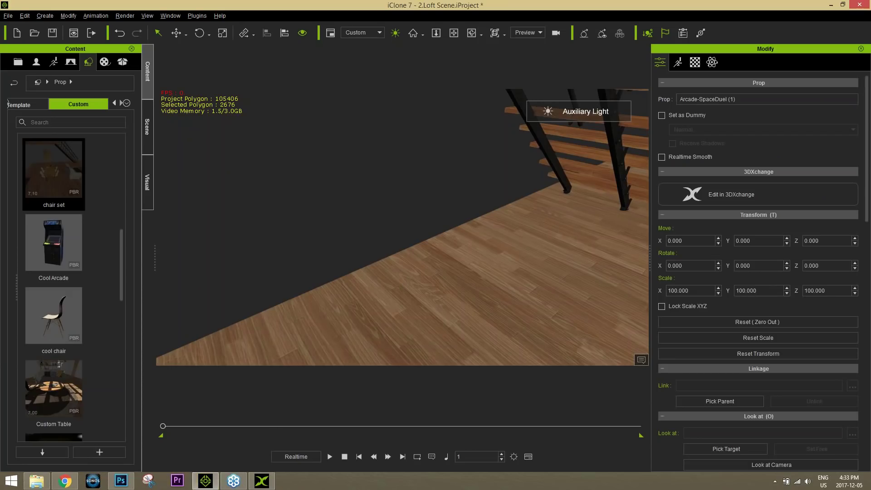
- Rotate the newly applied arcade cabinet about its vertical axis, setting its Z rotation to 270
scroll(406, 285, "down", 5)
left_click_drag(506, 267, 474, 217, "alt")
scroll(512, 281, "down", 10)
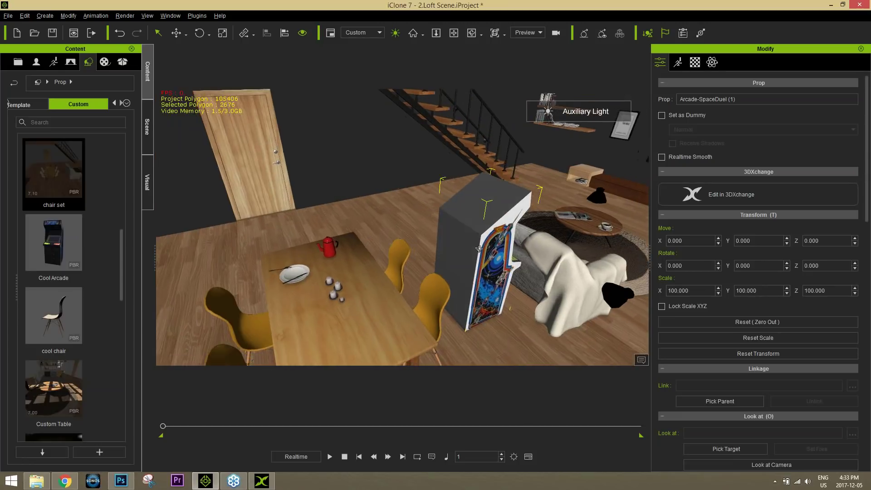
key("e")
left_click_drag(508, 340, 454, 357)
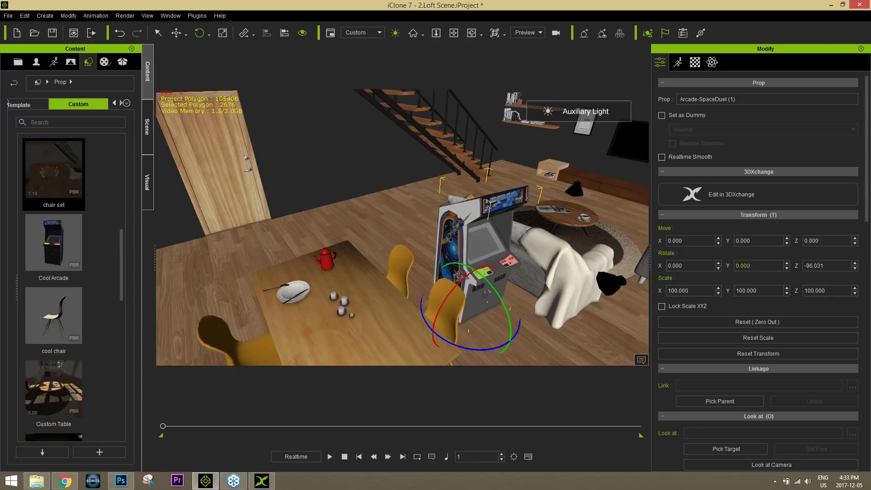
double_click(817, 266)
type("90")
key("Return")
double_click(819, 267)
type("270")
key("Return")
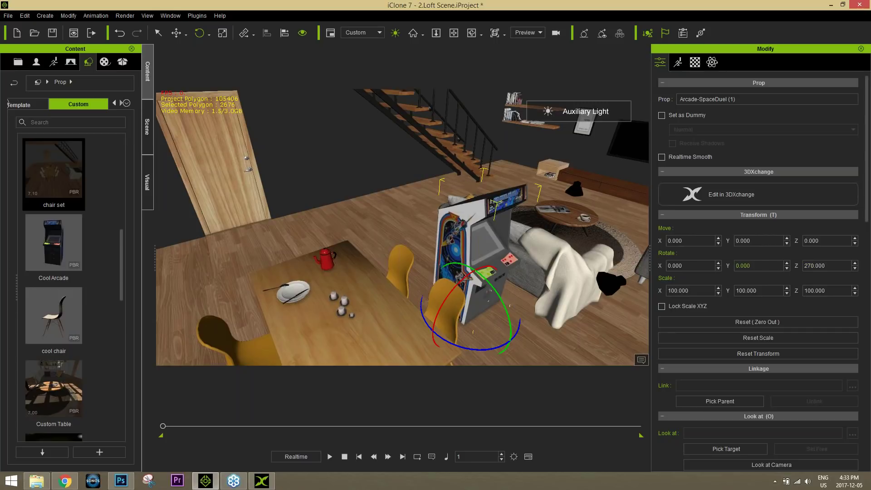
- Move the arcade cabinet across the floor to the wall between the door and the stairs, at about X 376.8, Y -25.4
key("w")
left_click_drag(462, 303, 276, 265)
right_click_drag(276, 264, 379, 231)
scroll(379, 231, "up", 5)
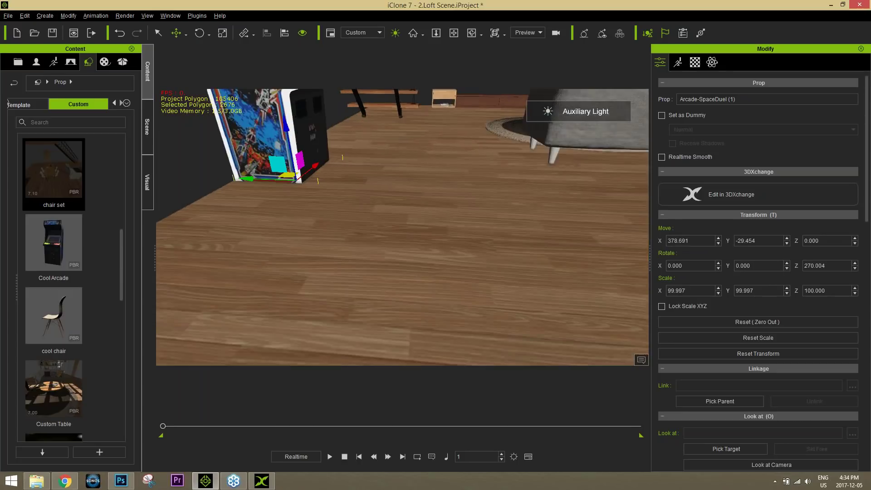
middle_click_drag(379, 232, 431, 291)
right_click_drag(431, 290, 396, 259)
scroll(396, 259, "down", 2)
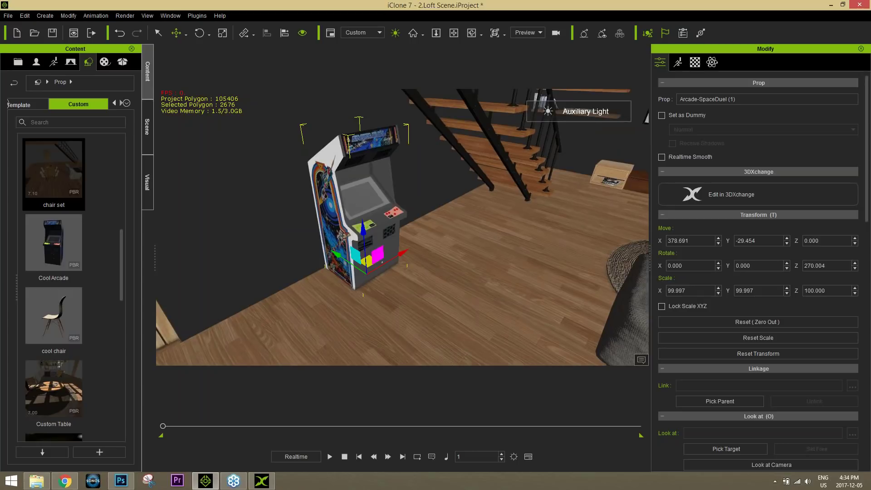
left_click_drag(368, 261, 365, 263)
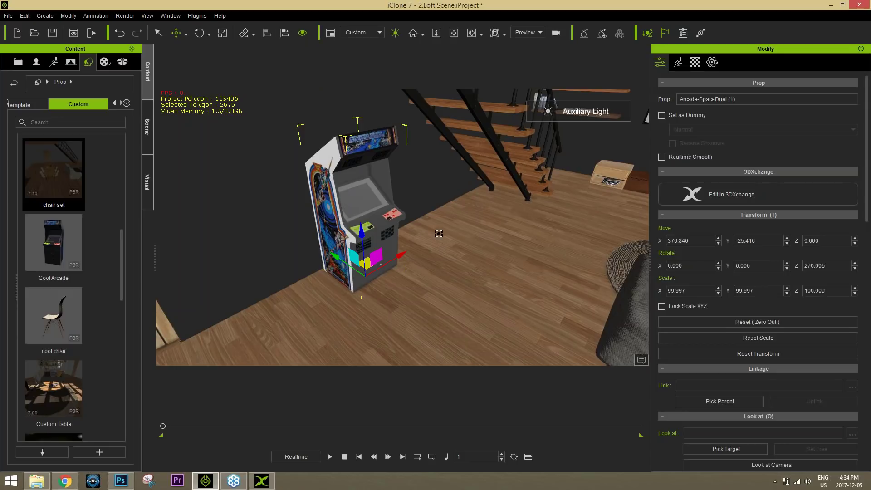
- Try Multi-Duplicate with two copies of the arcade cabinet lined up side by side along the wall
key("ctrl+d")
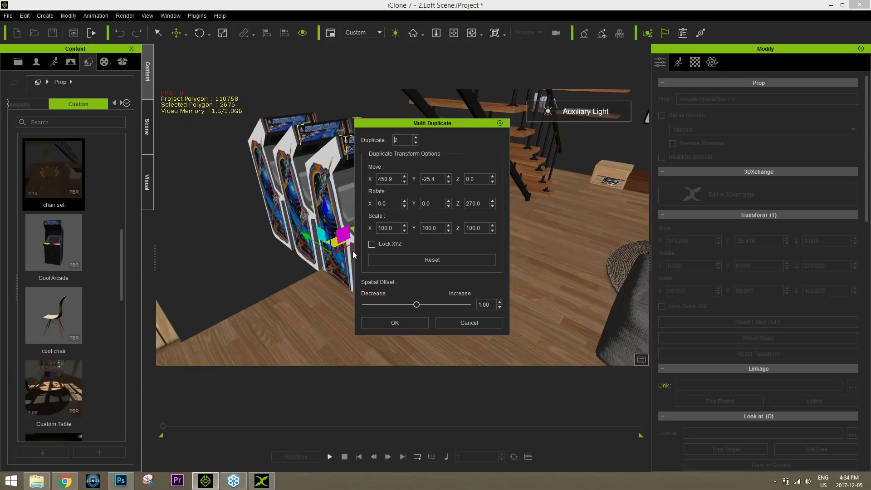
left_click_drag(333, 242, 308, 292)
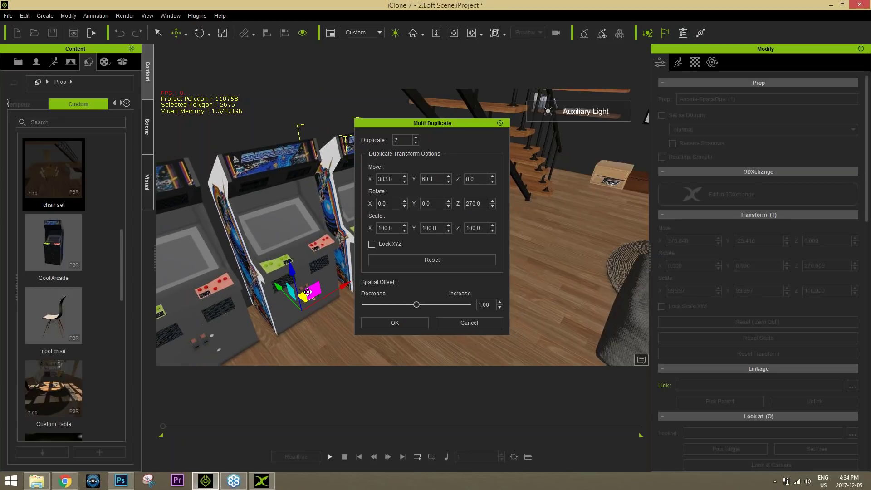
middle_click_drag(307, 292, 338, 259)
scroll(302, 281, "down", 3)
middle_click_drag(299, 280, 259, 293)
right_click_drag(193, 226, 297, 283)
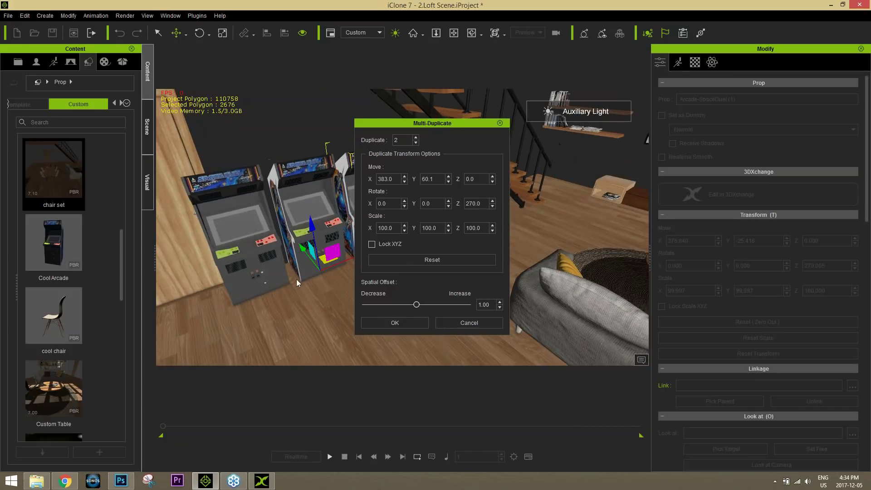
left_click(473, 322)
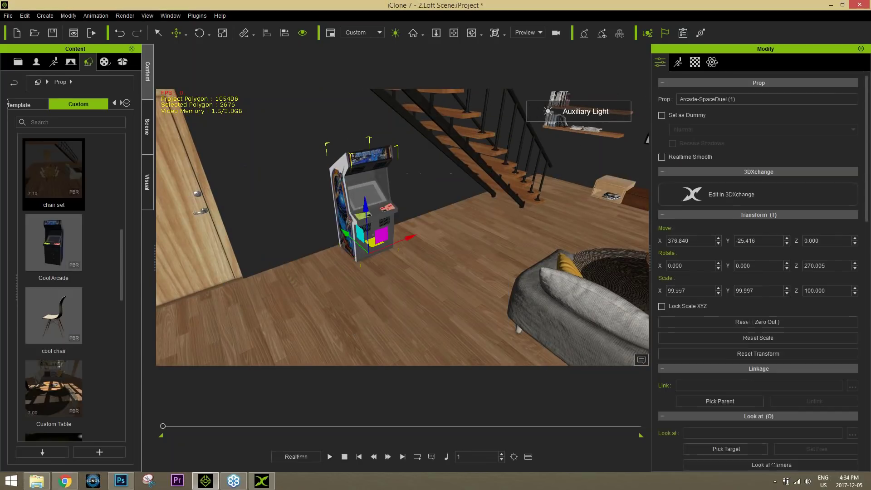
- Examine the arcade cabinet's front and its material list, checking entries such as videogame-02.jpg, Tile-Blue.jpg and several Color Material slots
scroll(330, 277, "up", 6)
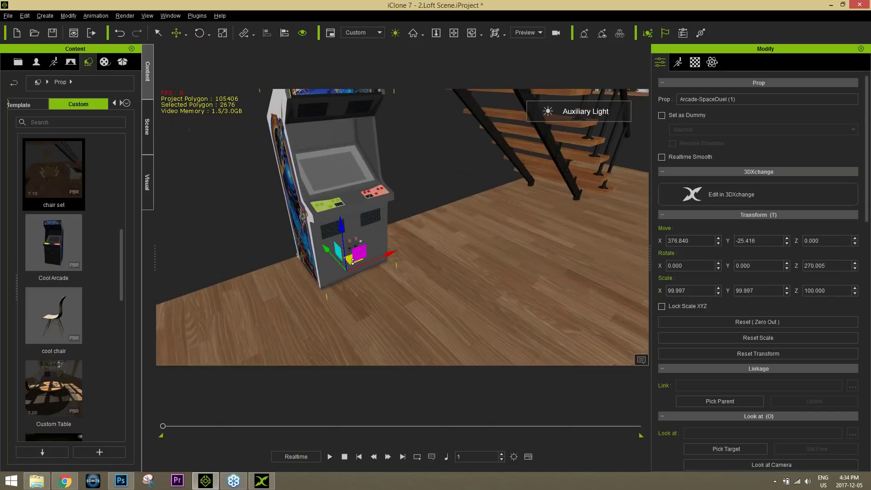
right_click_drag(292, 277, 264, 284)
scroll(376, 266, "up", 3)
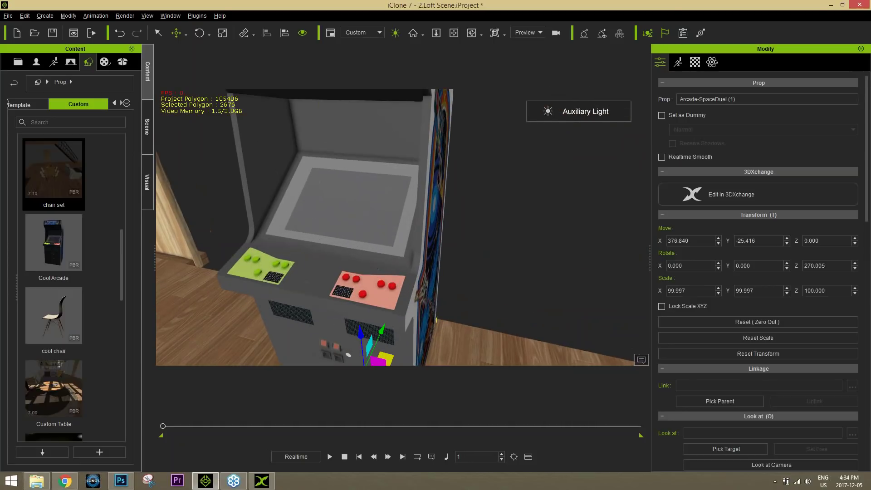
right_click_drag(376, 267, 420, 246)
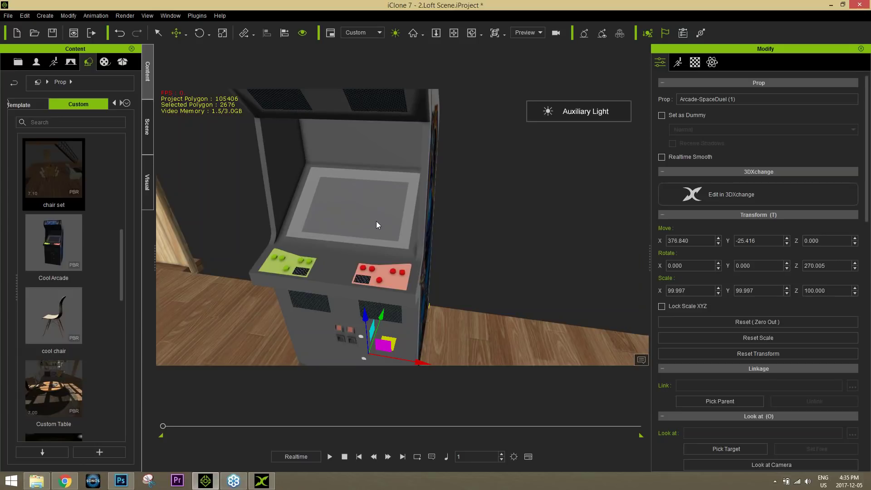
left_click(695, 62)
left_click(726, 110)
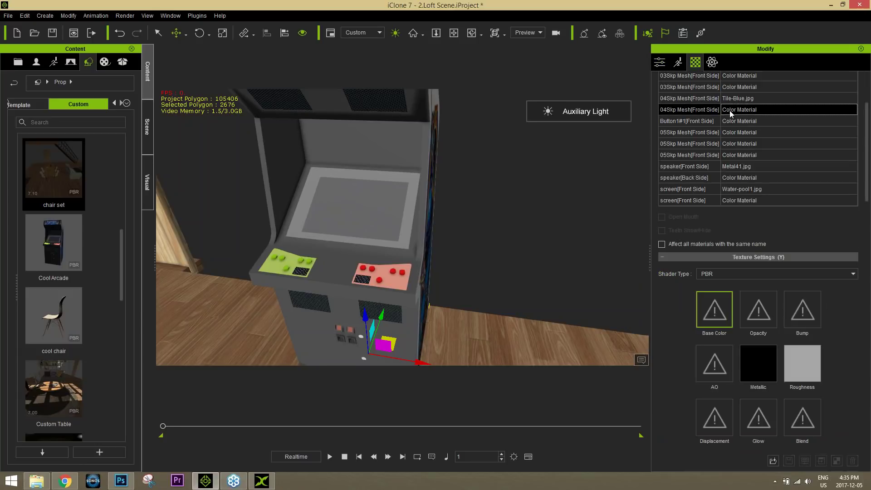
left_click(737, 121)
left_click(741, 155)
scroll(753, 169, "up", 3)
scroll(755, 171, "up", 1)
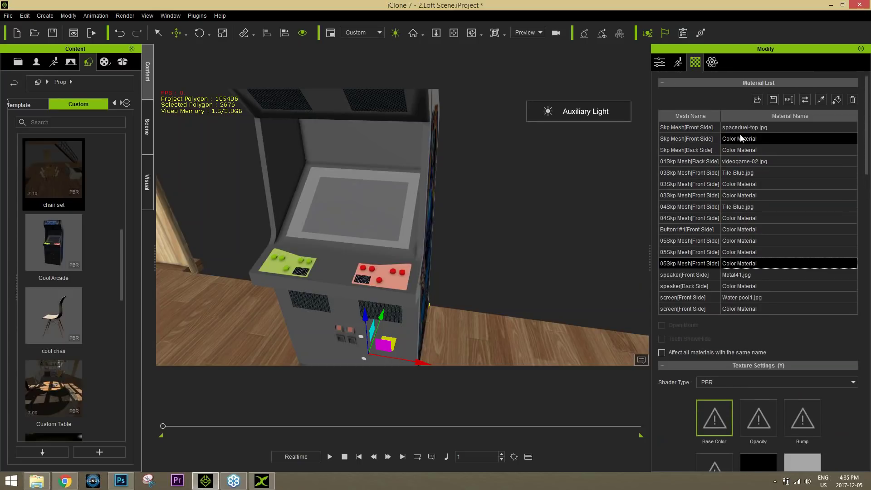
left_click(741, 139)
left_click(744, 161)
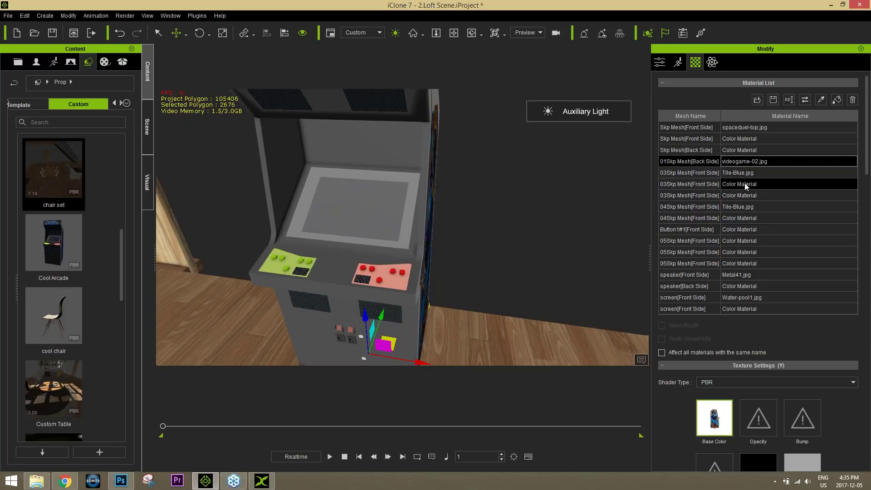
left_click(745, 207)
left_click(744, 242)
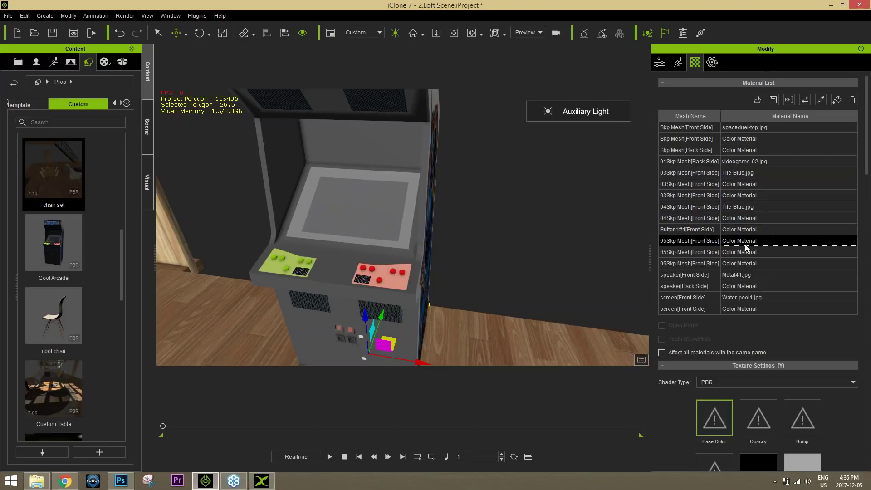
- Pick the material of the cabinet's screen directly from the model and review its texture and material settings
left_click(821, 101)
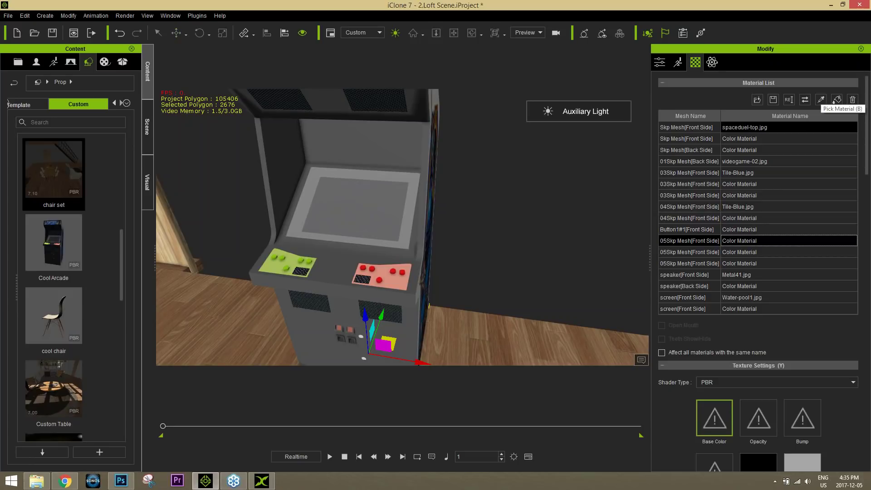
left_click(359, 205)
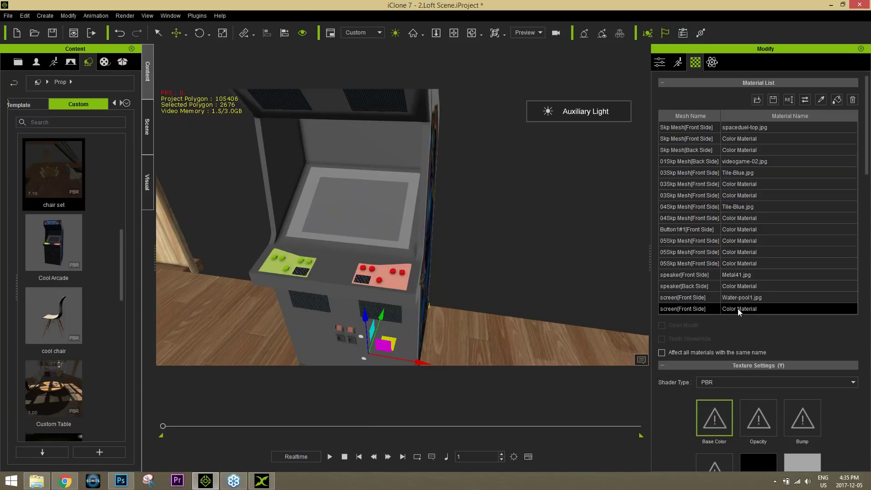
scroll(851, 338, "down", 5)
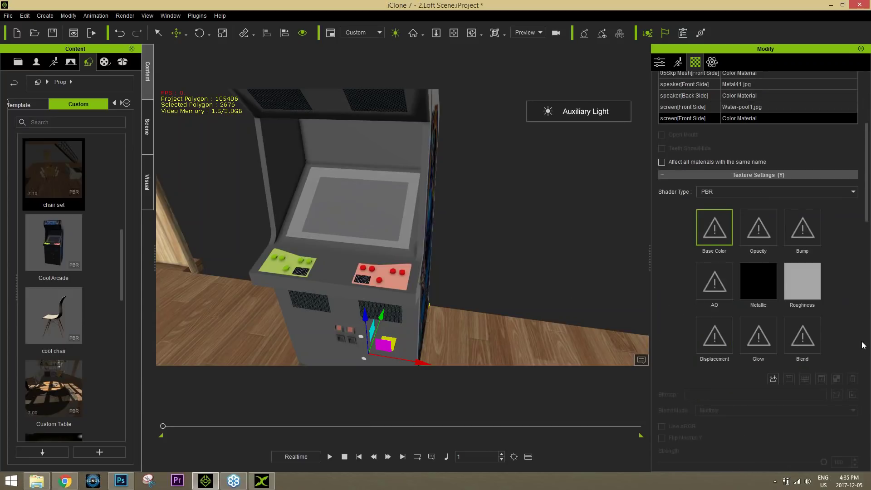
scroll(848, 337, "down", 8)
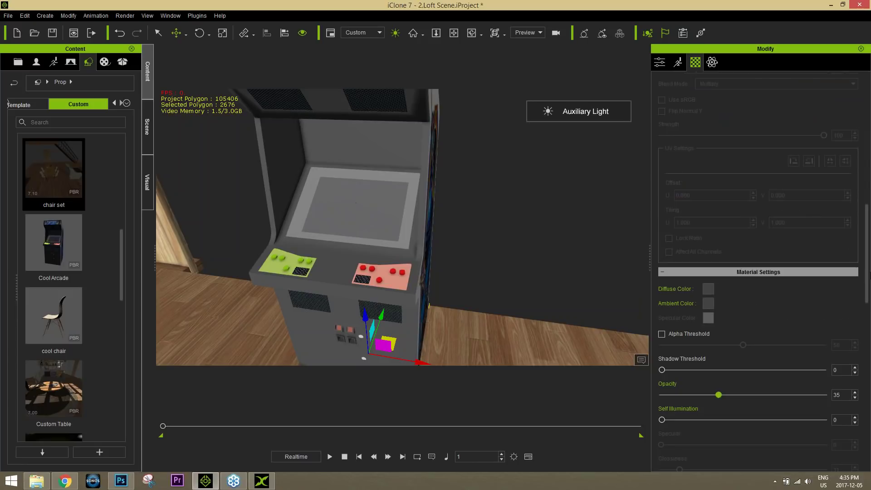
scroll(814, 279, "up", 6)
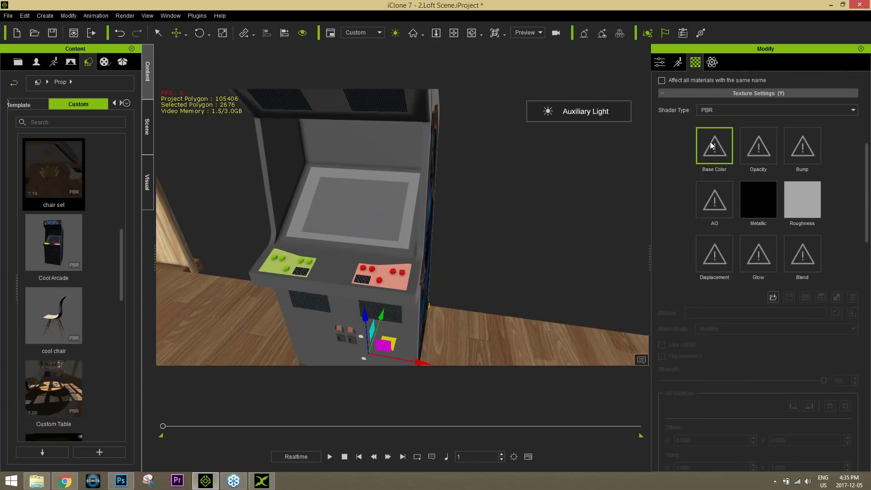
- Load the video The Assassin%27s Dream Trailer from Production Resources > Webinars > iC7 Script as the screen material's Base Color texture
double_click(712, 145)
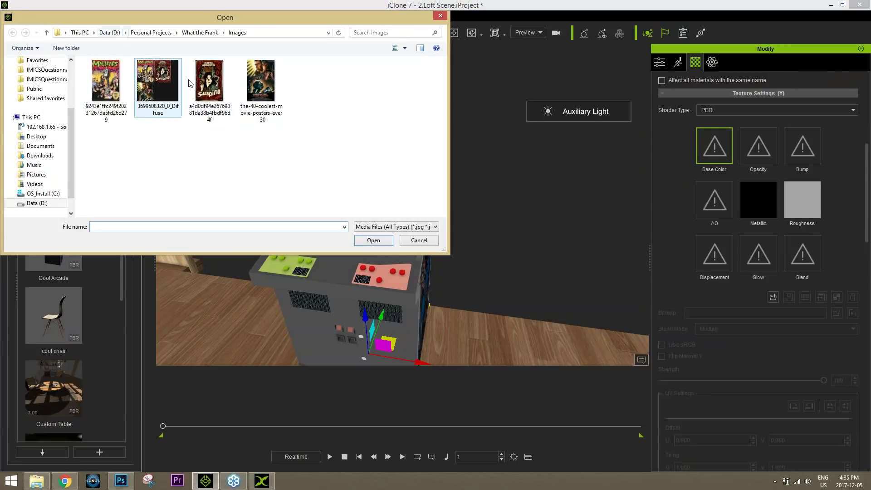
left_click(113, 32)
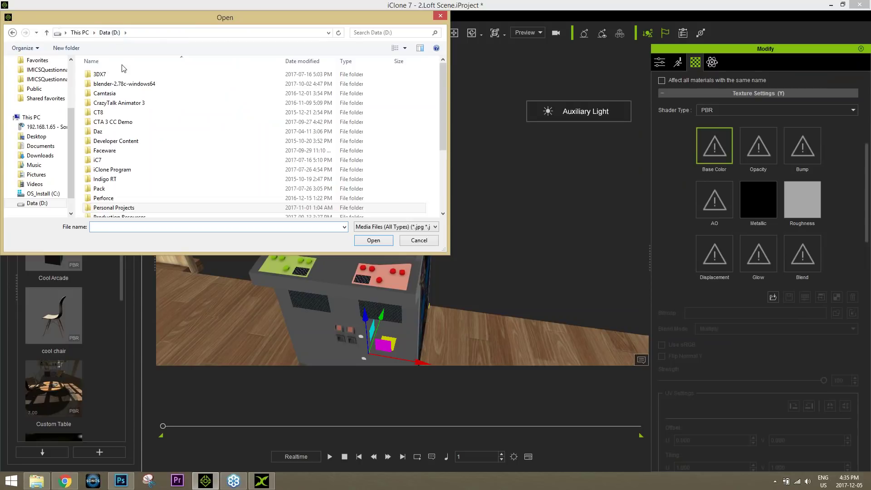
left_click(129, 207)
scroll(128, 200, "down", 2)
double_click(125, 167)
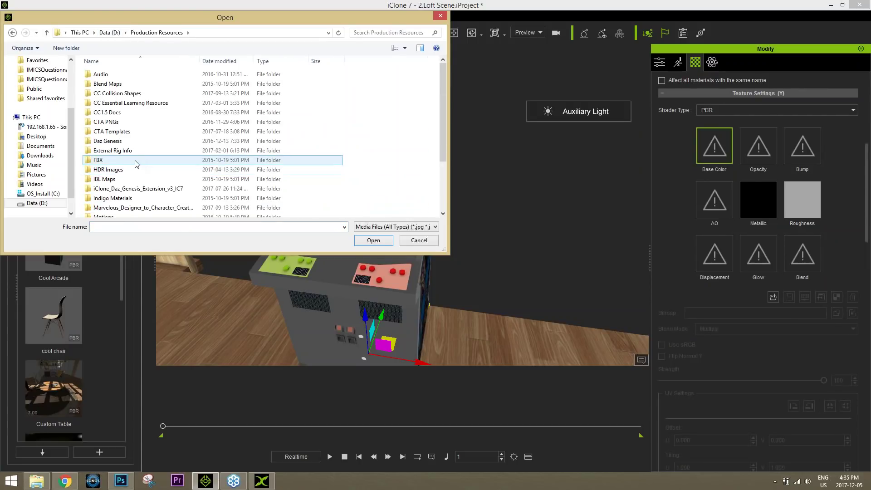
scroll(136, 165, "down", 3)
double_click(120, 213)
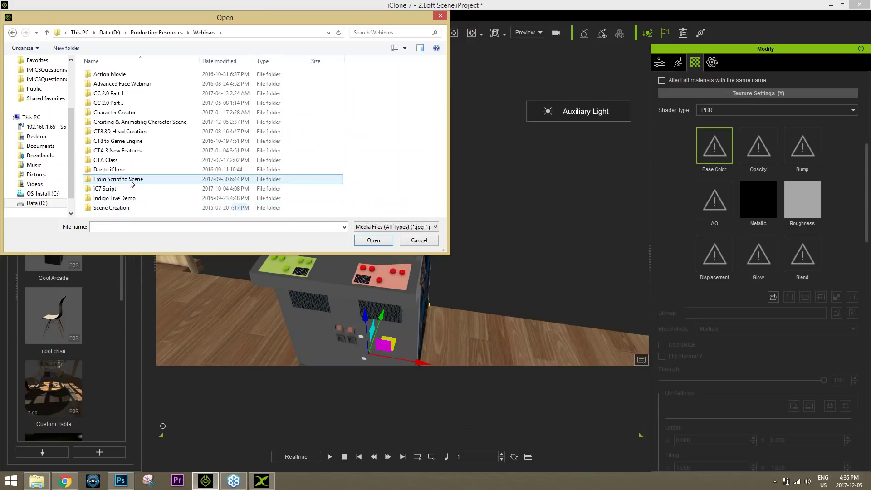
left_click(114, 191)
double_click(115, 191)
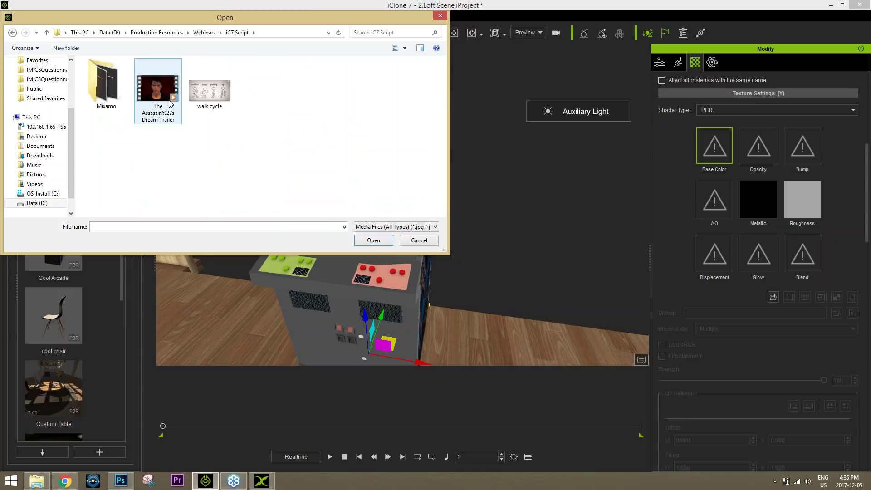
left_click(158, 86)
double_click(158, 86)
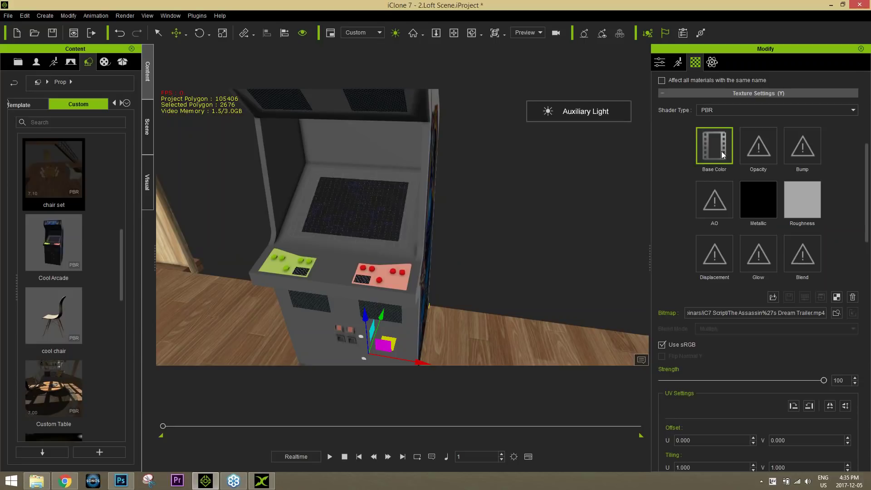
- Inspect the video texture on the cabinet's screen up close and play the timeline briefly to preview it
scroll(375, 253, "up", 5)
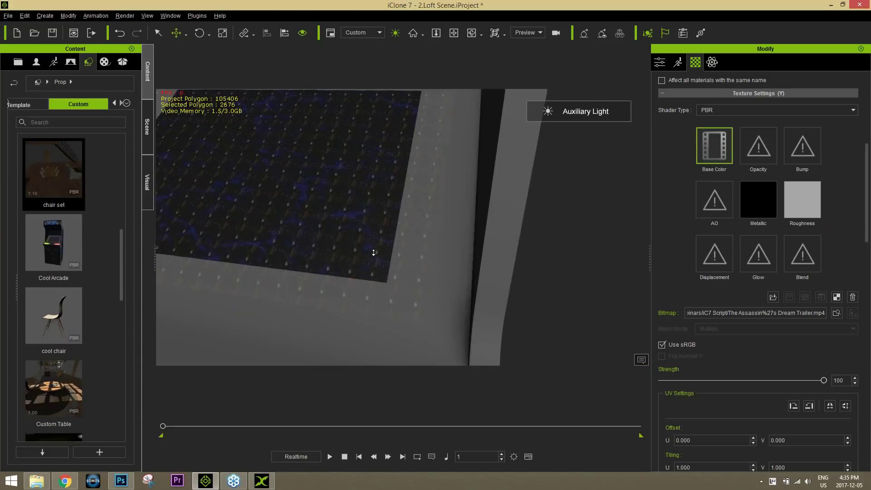
scroll(453, 233, "down", 6)
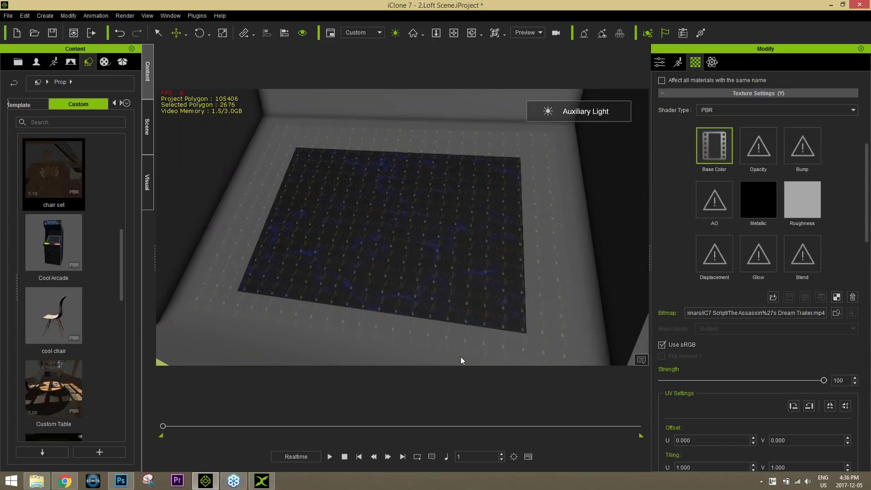
left_click(330, 457)
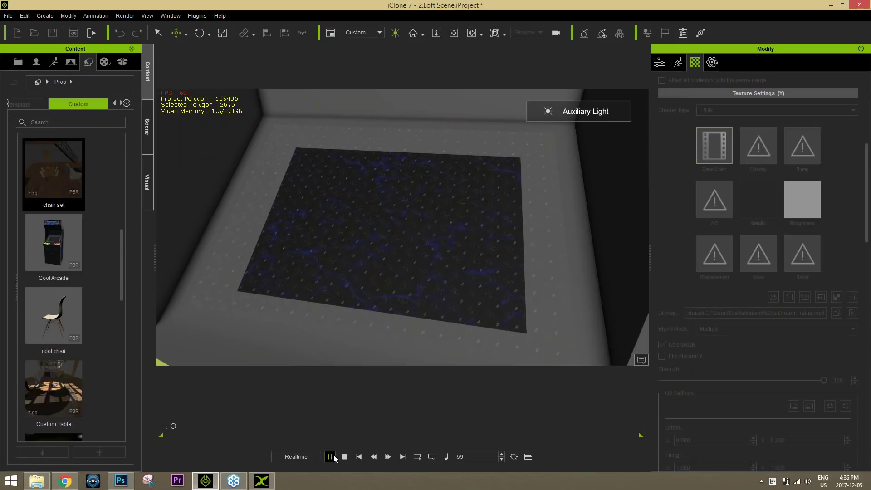
left_click(345, 457)
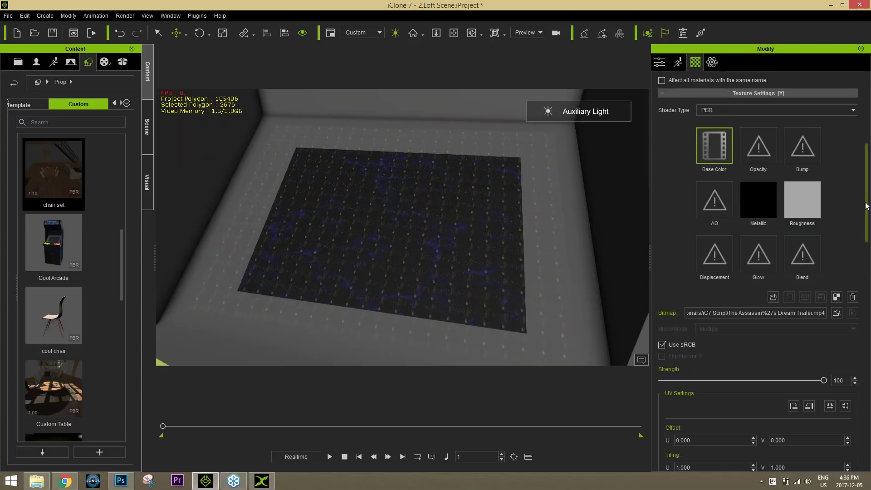
- Set the UV tiling of the screen's video texture to 0.05 in both U and V
left_click_drag(867, 205, 867, 250)
left_click_drag(696, 285, 670, 284)
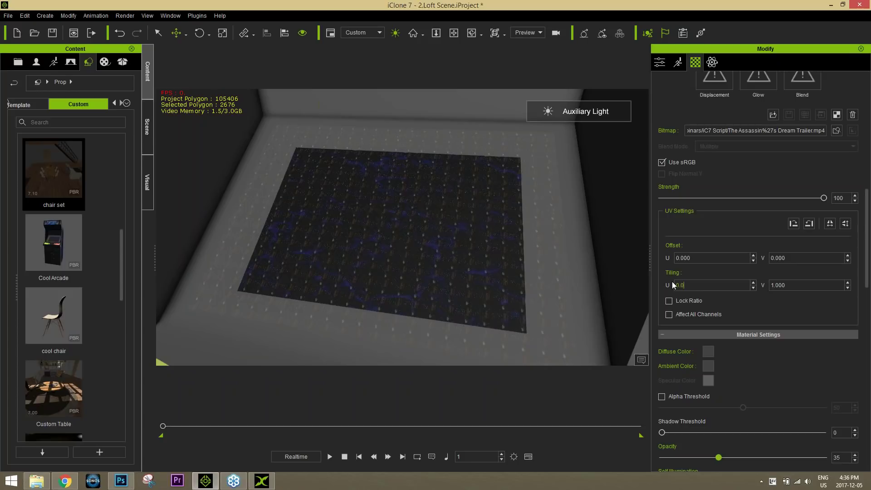
type("0.05")
key("Tab")
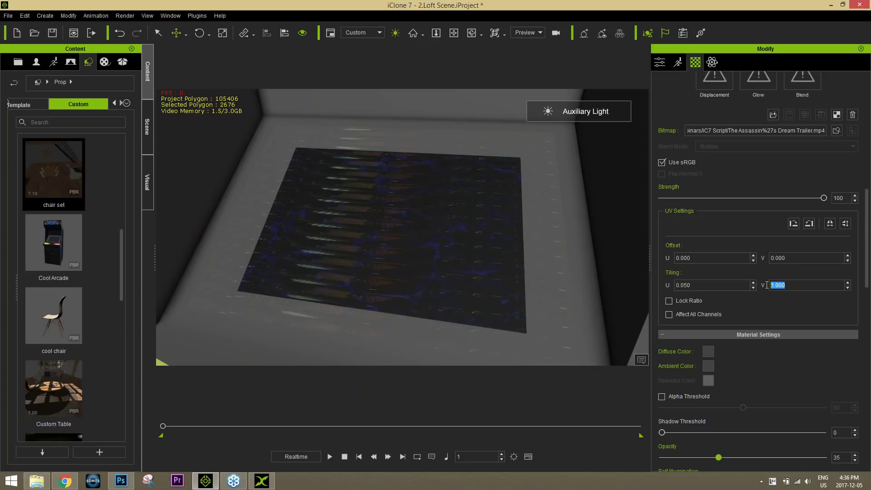
key("Return")
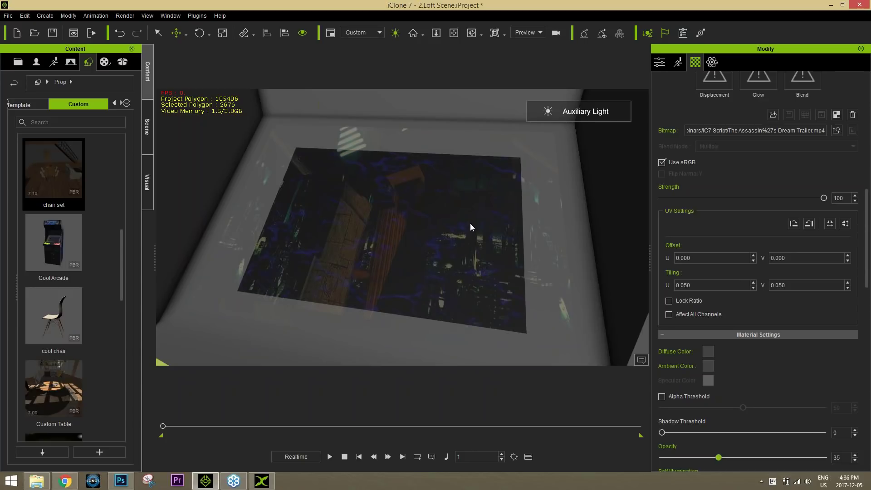
mouse_move(464, 189)
left_mouse_down()
mouse_move(465, 203)
mouse_move(462, 193)
left_mouse_up()
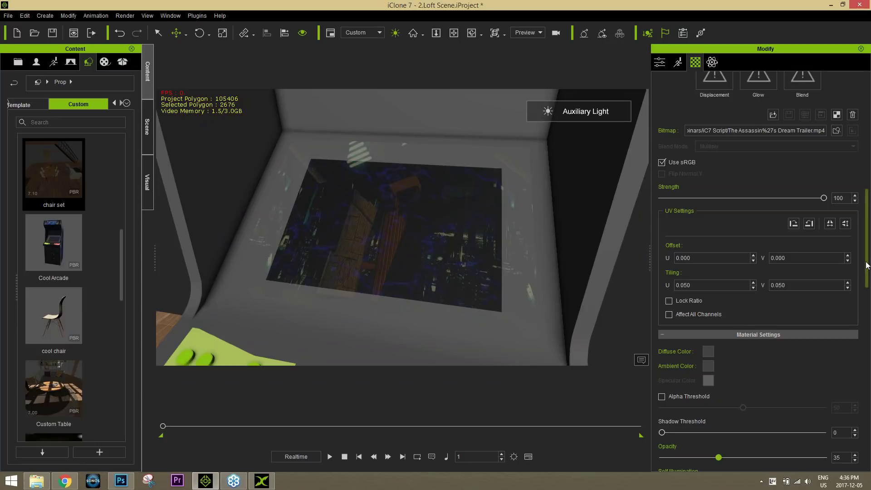
- Remove the Base Color texture from the screen's Water-pool1.jpg material
scroll(867, 253, "up", 3)
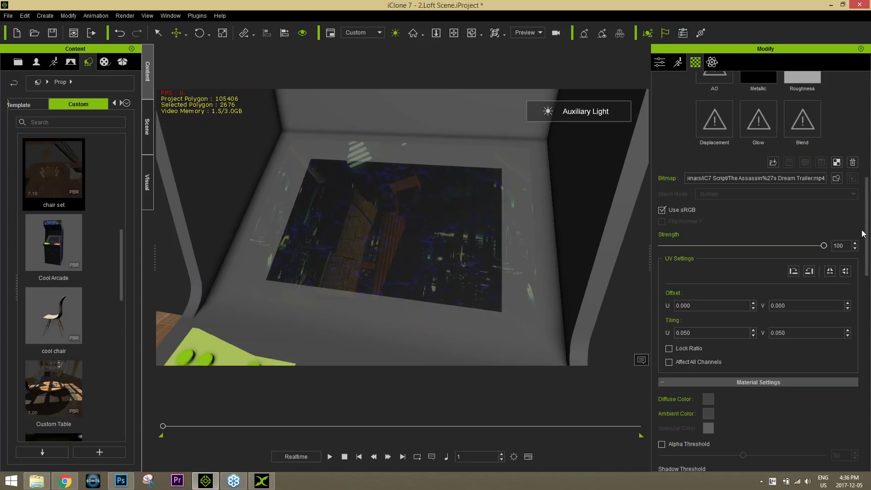
left_click_drag(865, 234, 868, 159)
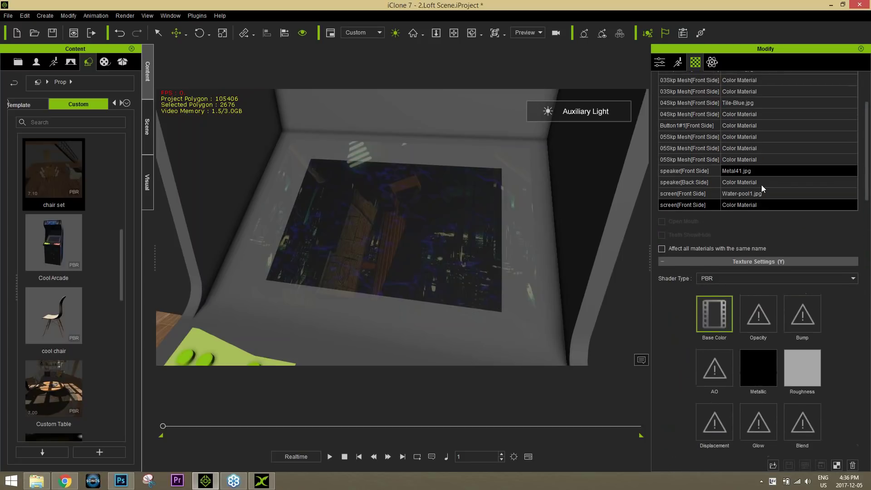
left_click(745, 194)
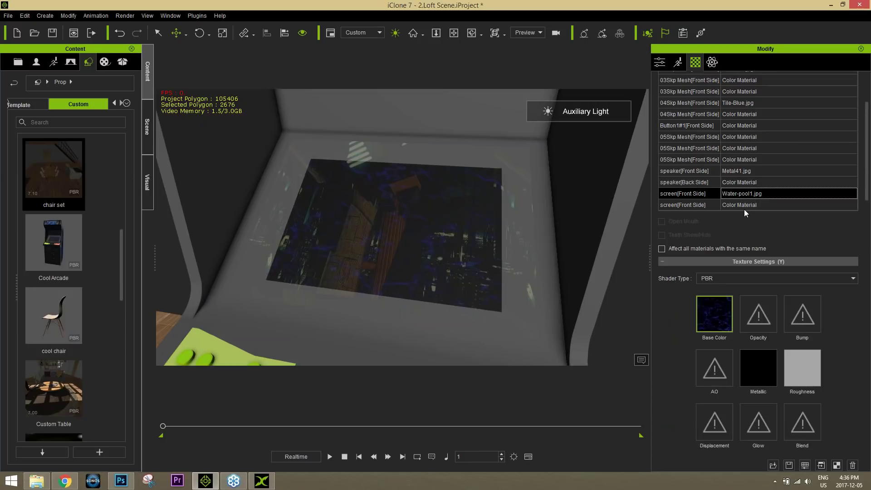
scroll(867, 190, "down", 2)
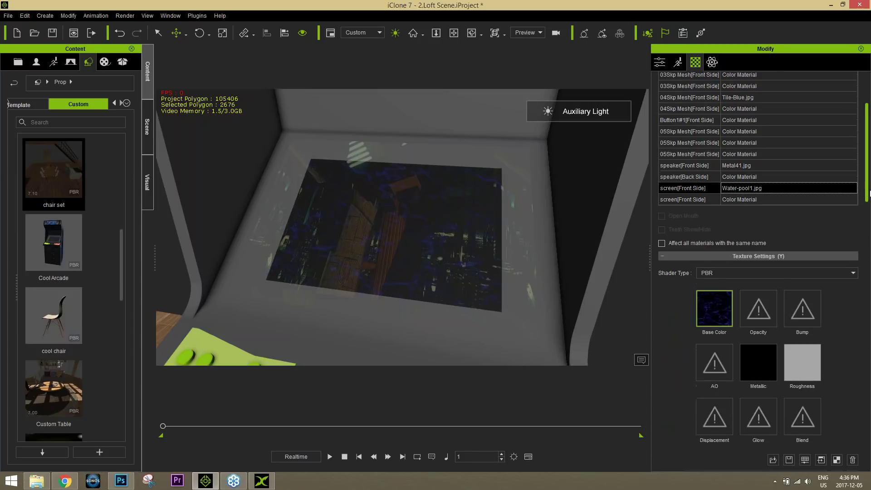
left_click(853, 454)
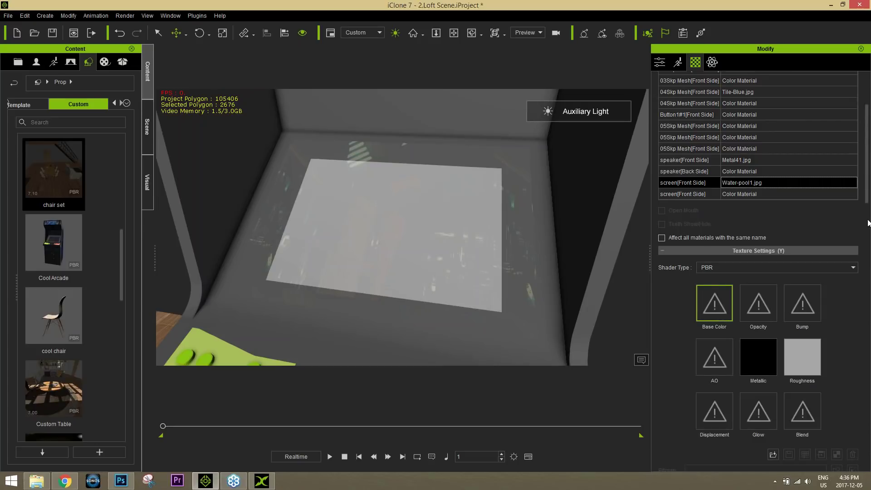
- Set the opacity of the screen's Water-pool1.jpg material to 0 and check the result on the cabinet
scroll(868, 205, "down", 10)
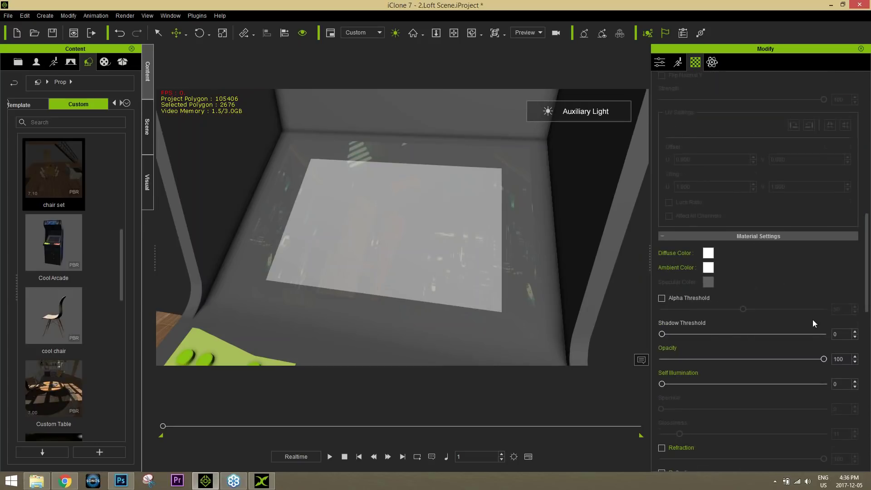
left_click_drag(824, 360, 641, 377)
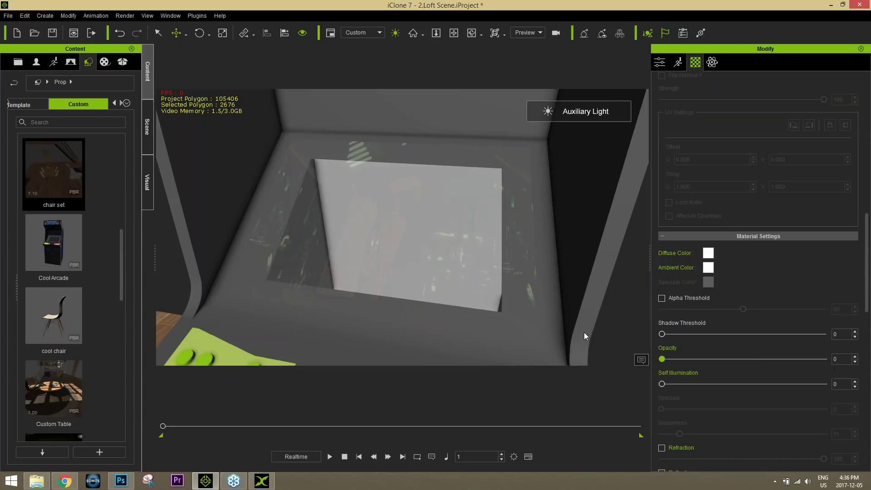
right_click_drag(361, 270, 313, 306)
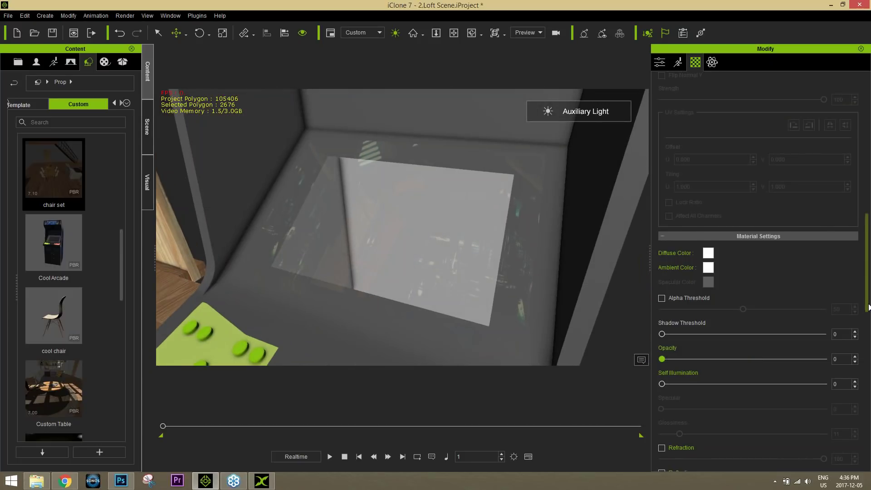
scroll(870, 248, "up", 3)
scroll(869, 248, "up", 5)
scroll(861, 149, "up", 5)
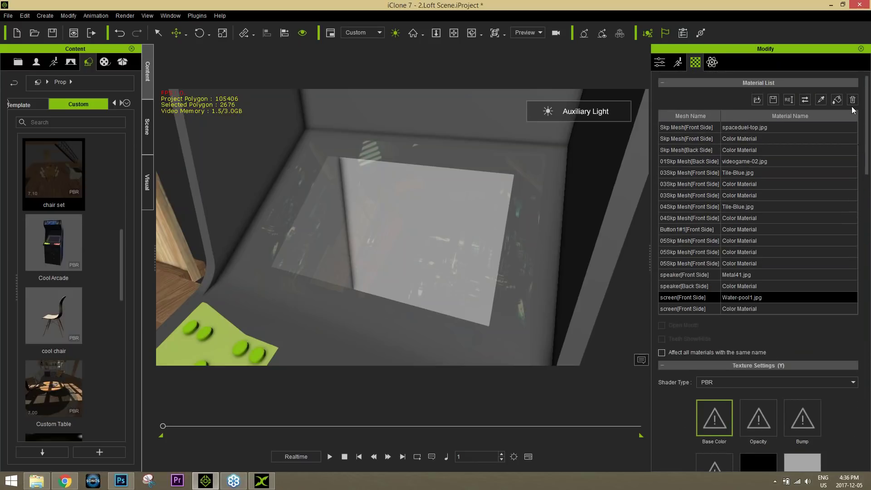
- Set both the opacity and the self-illumination of the screen mesh's Color Material to 100
left_click(739, 309, "ctrl")
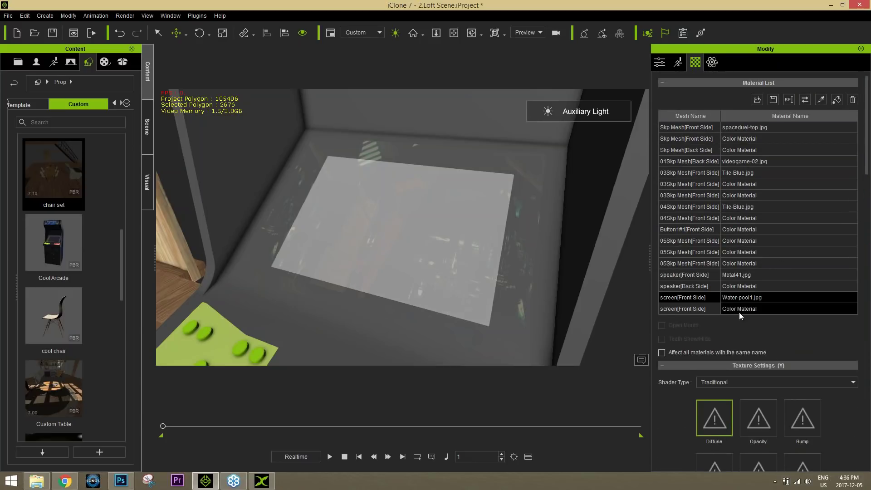
left_click(739, 312)
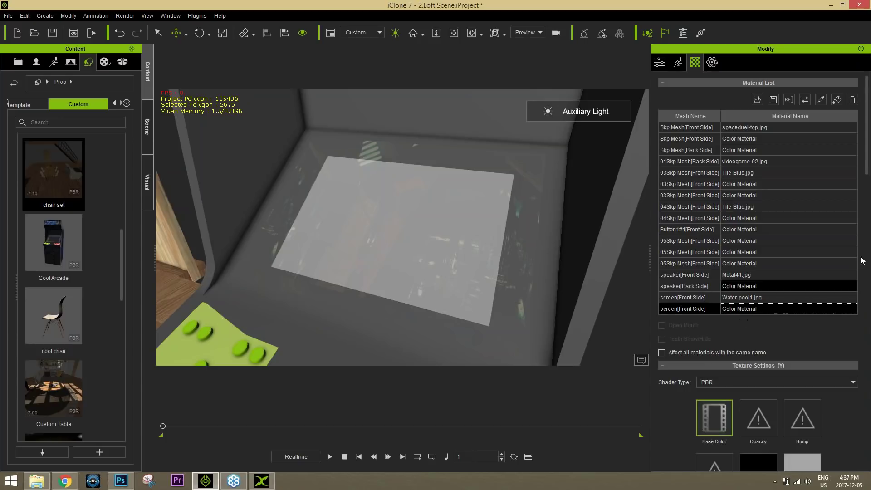
left_click_drag(867, 173, 868, 309)
scroll(818, 299, "down", 3)
left_click_drag(719, 293, 831, 292)
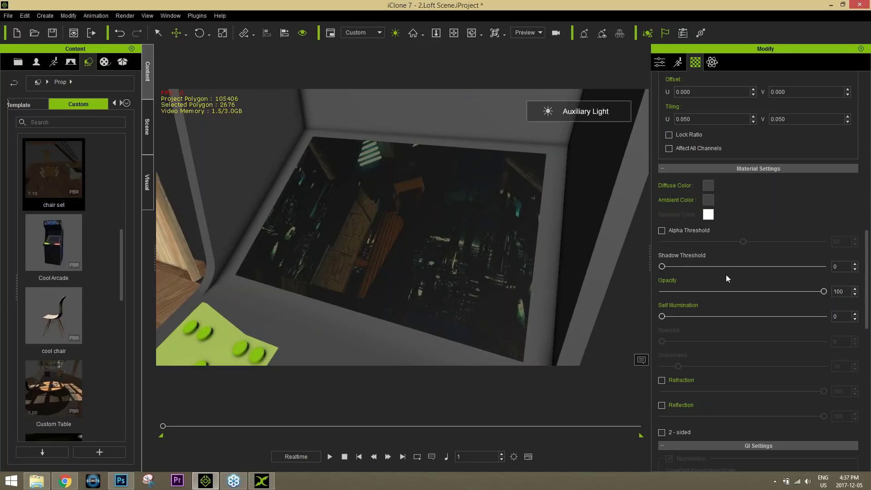
left_click_drag(663, 317, 848, 317)
left_click_drag(780, 320, 835, 318)
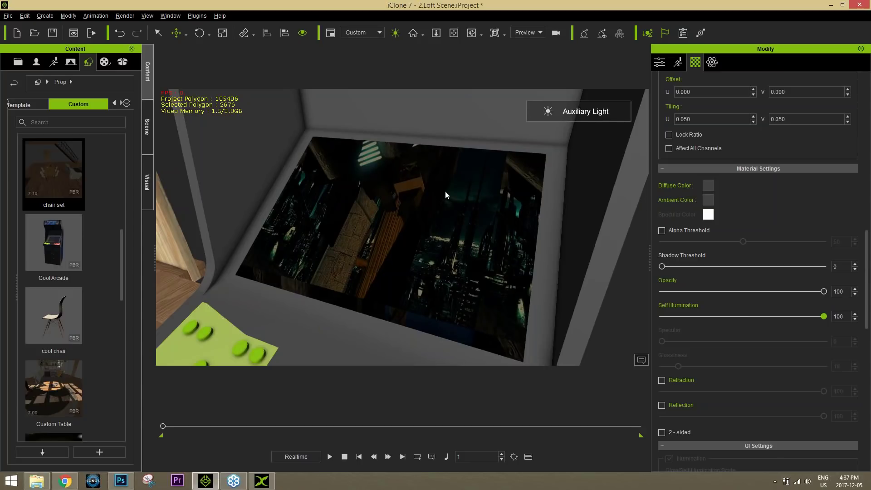
- Look over the self-illuminated screen and play the timeline briefly to preview the video texture
scroll(446, 190, "down", 5)
scroll(416, 291, "up", 5)
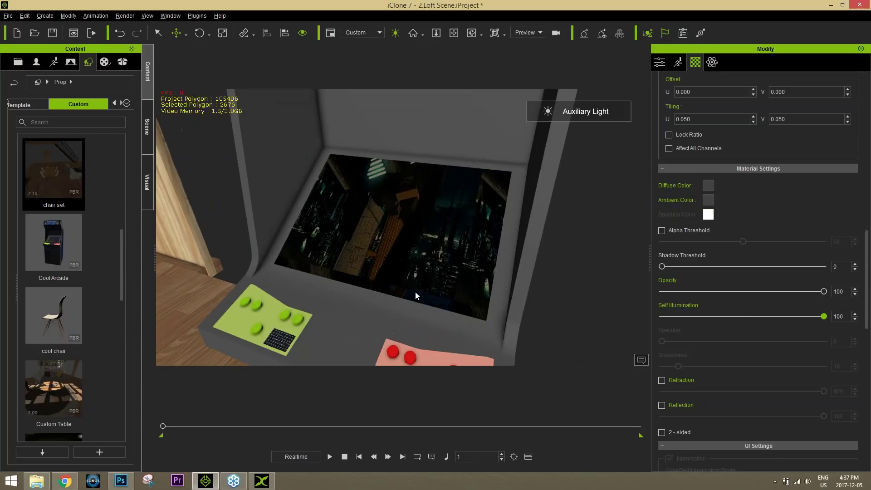
scroll(382, 269, "up", 3)
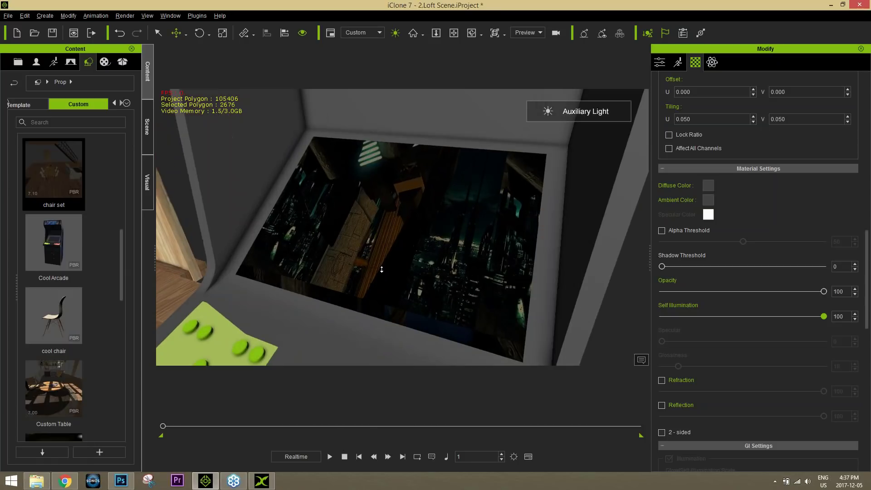
left_click(330, 456)
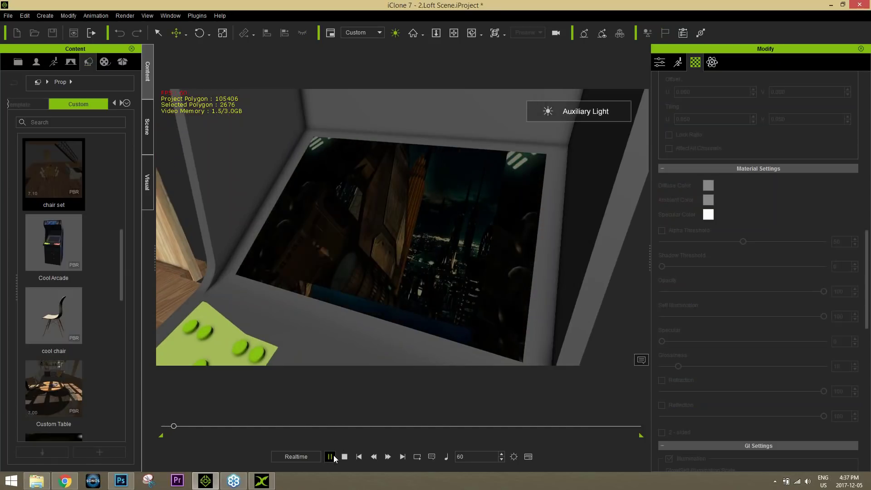
left_click(340, 456)
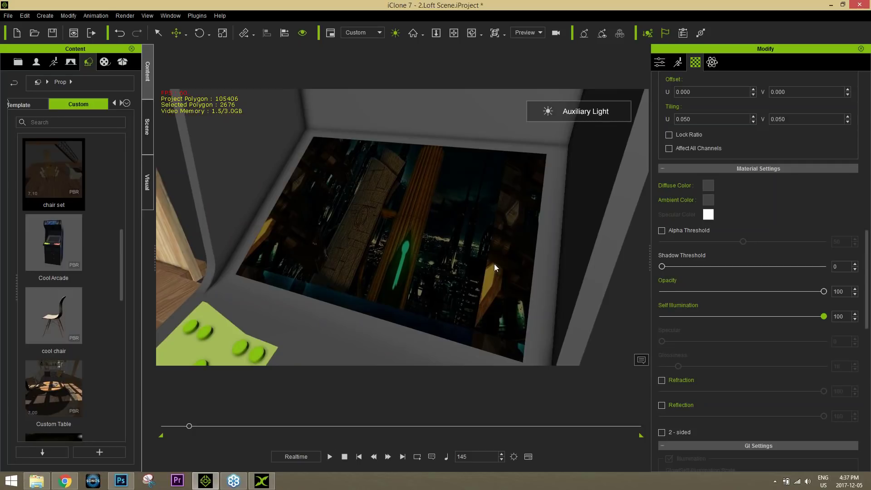
- Set the U offset of the screen's video texture to -0.5
left_click_drag(870, 288, 869, 242)
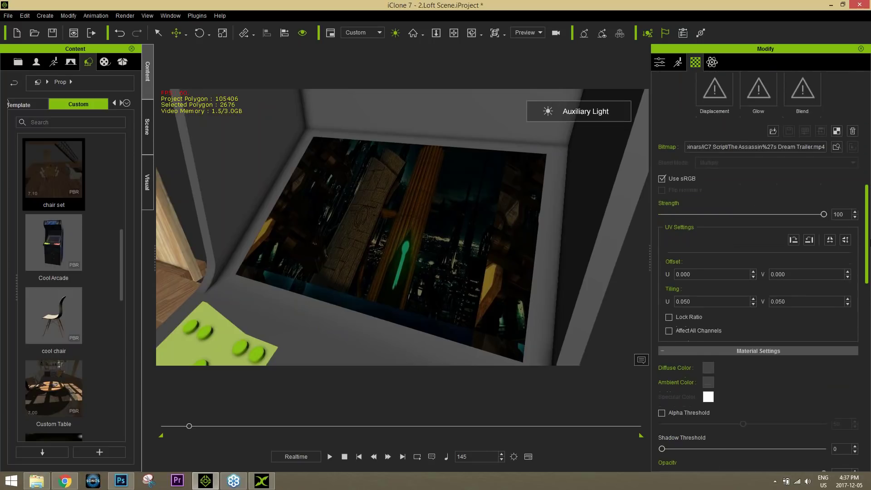
left_click(754, 278)
left_click(753, 277)
left_click(754, 277)
left_click(754, 278)
left_click(754, 277)
left_click(753, 277)
left_click(754, 278)
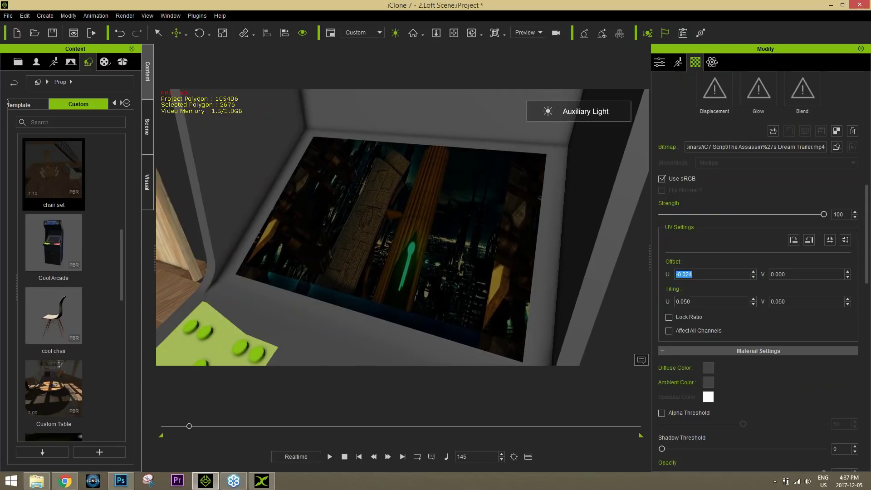
left_click(753, 277)
left_click(753, 276)
left_click(754, 277)
left_click(753, 277)
left_click(753, 276)
left_click(753, 277)
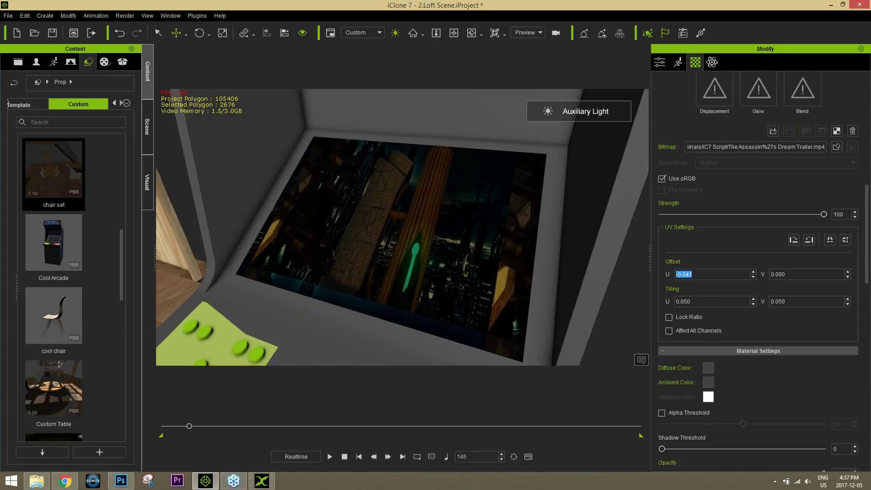
type("-0.5")
key("Return")
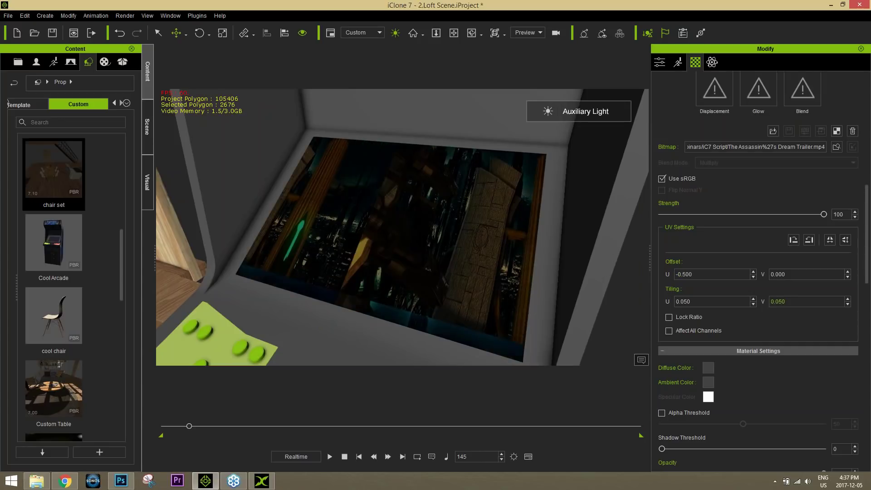
- Set the V offset of the screen's video texture to -0.048 and scrub the timeline back and forth to check it
left_click(847, 276)
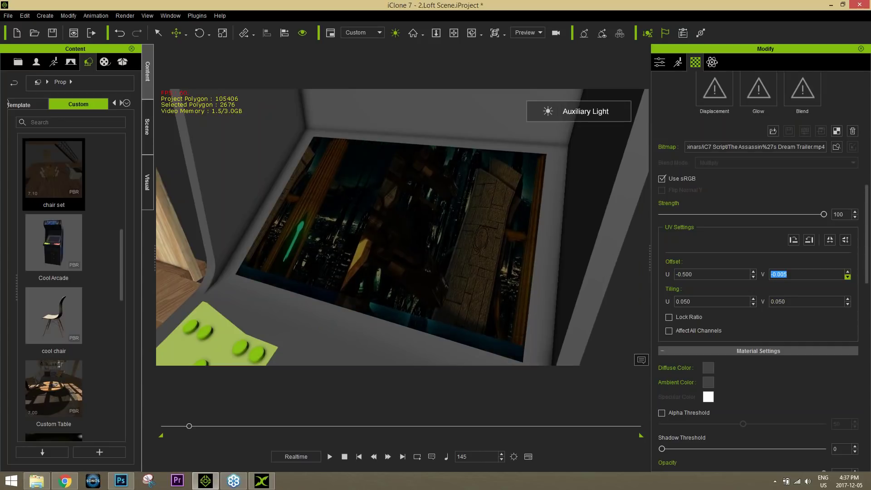
left_click(848, 276)
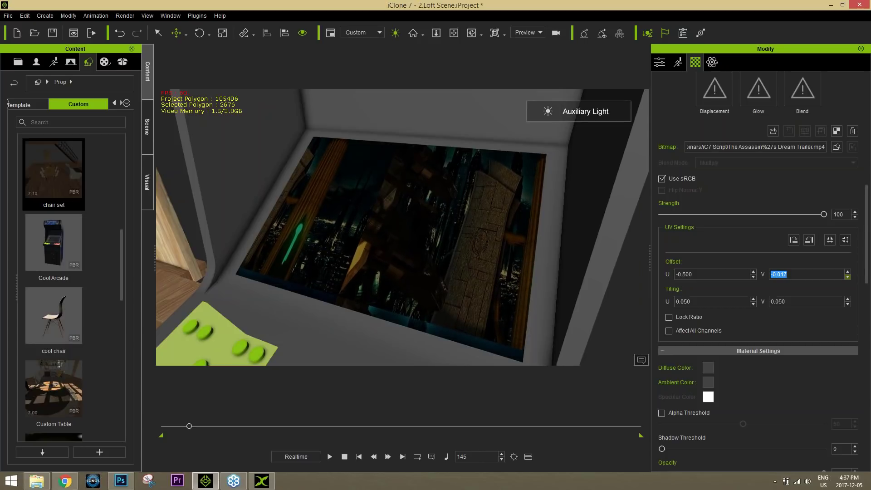
left_click(848, 277)
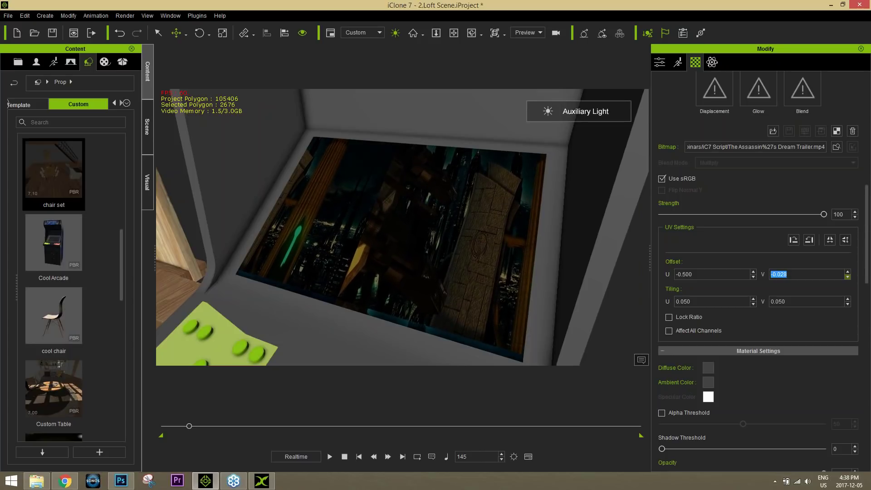
left_click(848, 276)
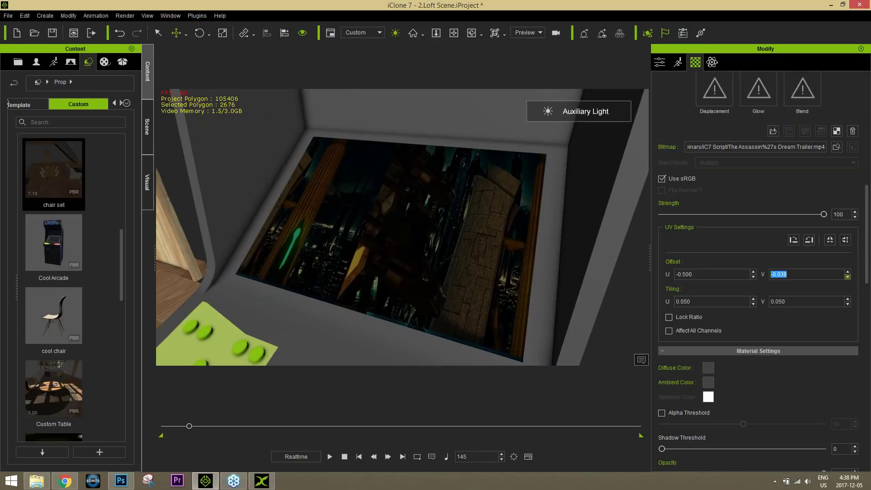
left_click(847, 276)
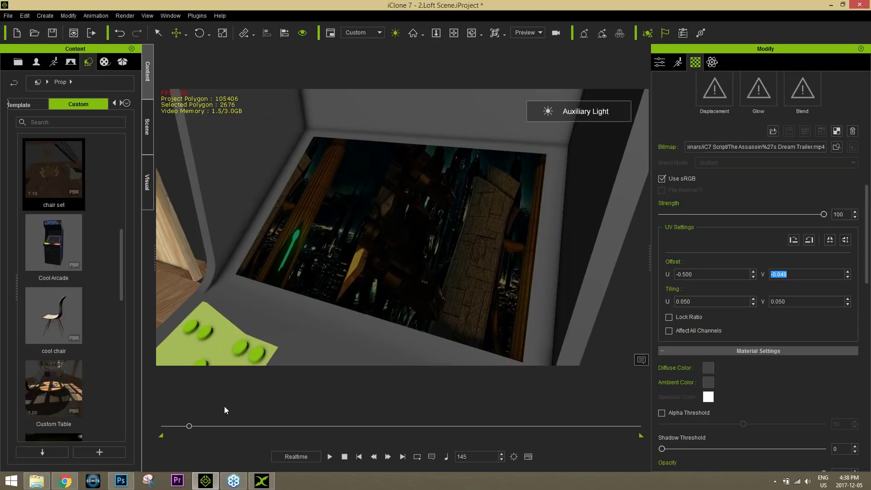
left_click_drag(189, 429, 163, 430)
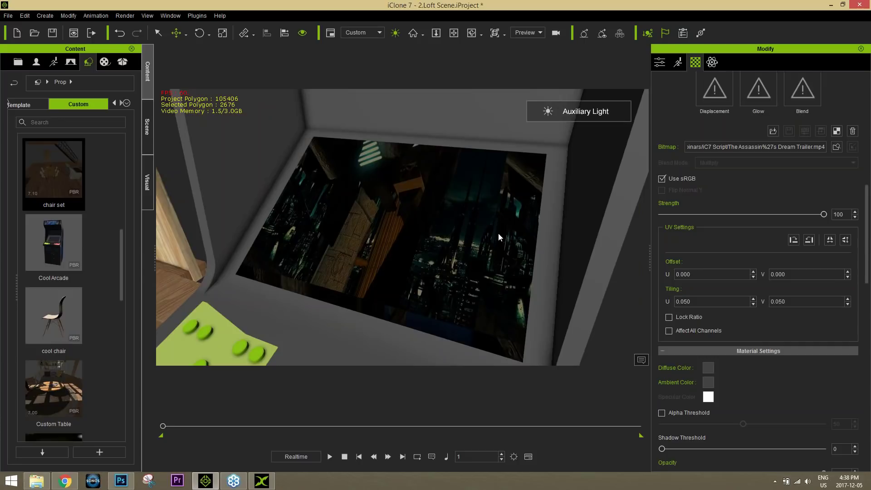
left_click_drag(162, 429, 197, 428)
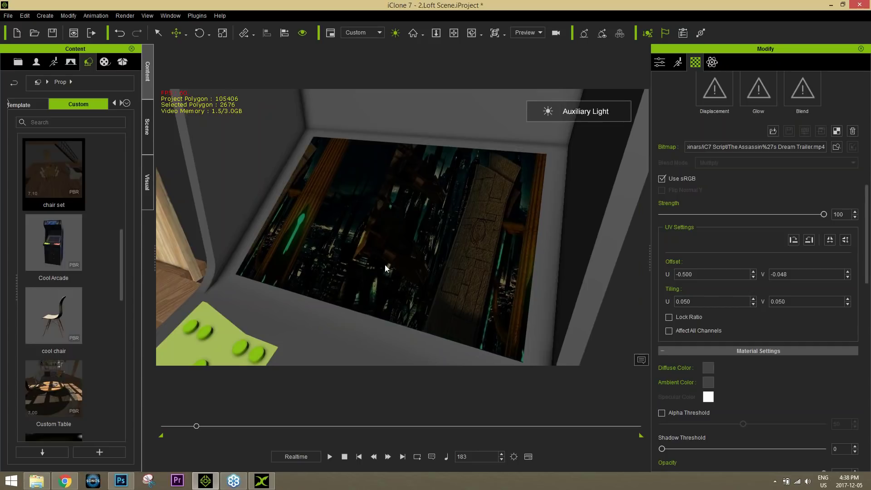
- Open the timeline, show the Material track for the Arcade-SpaceDuel prop, and expand it to reveal its sub-tracks
key("F3")
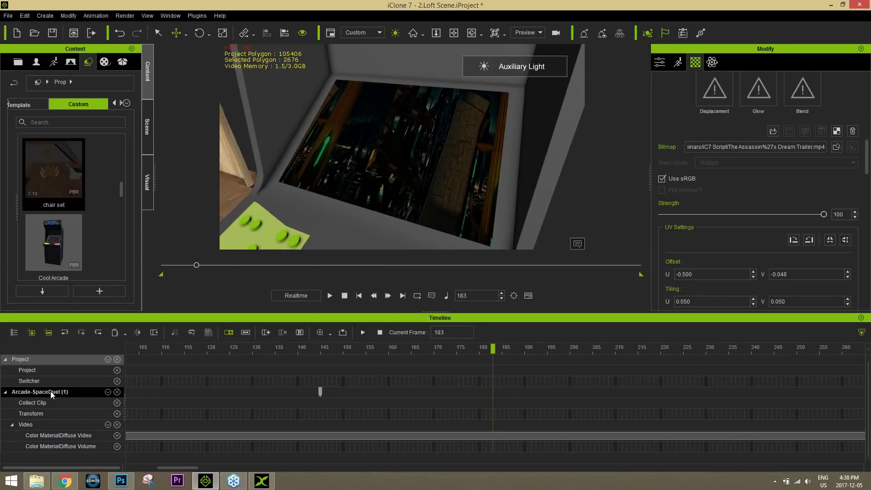
left_click(104, 424)
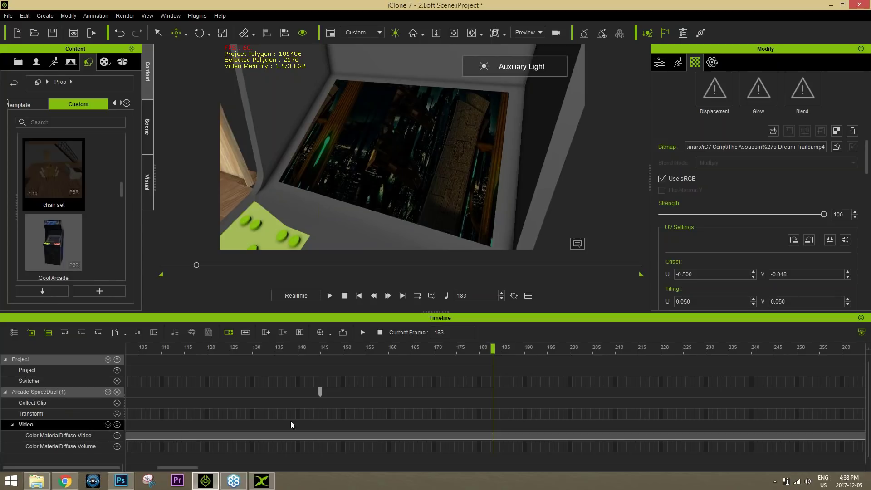
scroll(306, 416, "down", 5)
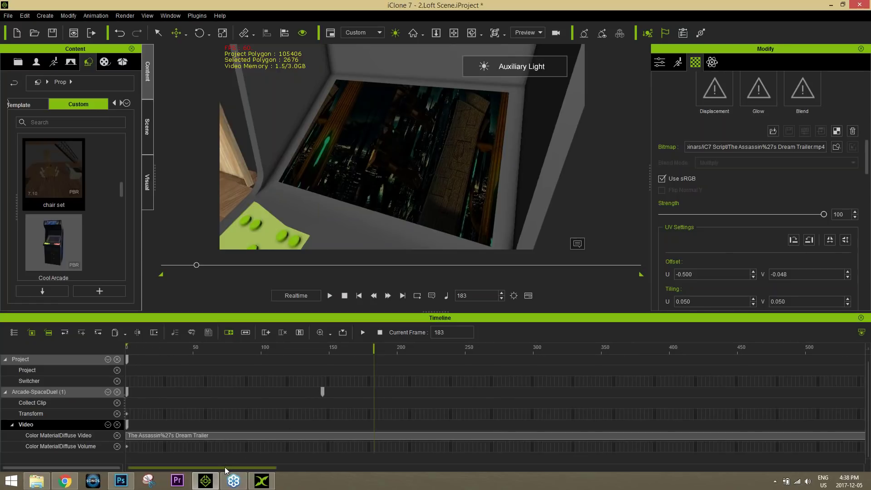
left_click(108, 392)
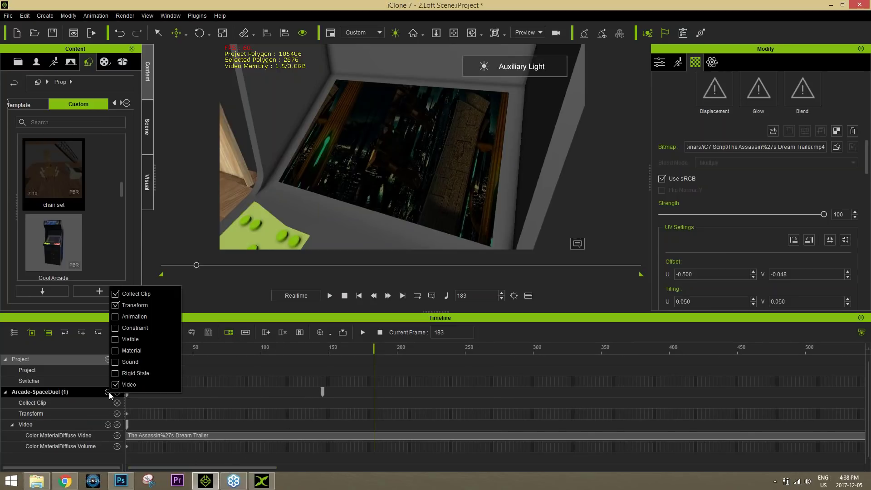
left_click(115, 351)
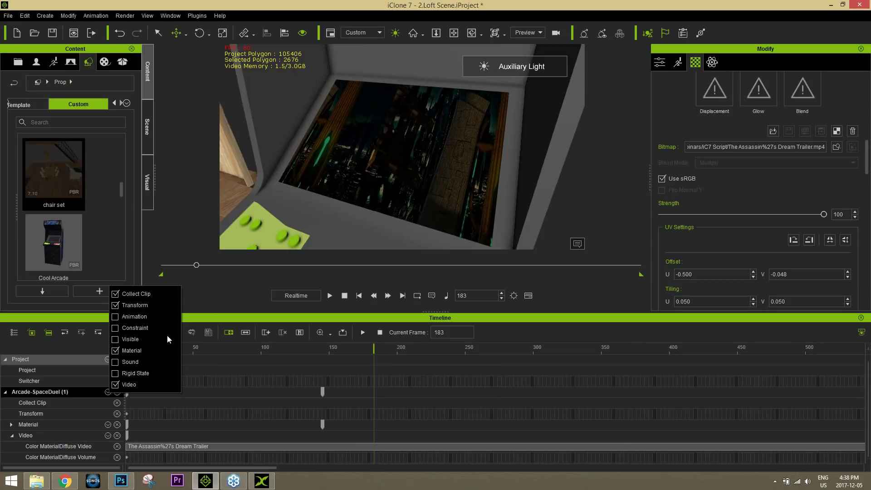
left_click(210, 319)
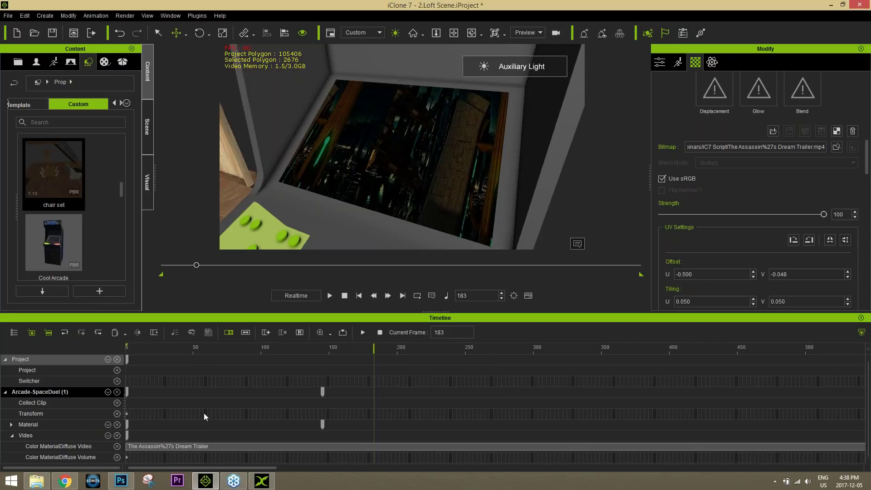
left_click(11, 425)
scroll(65, 420, "down", 3)
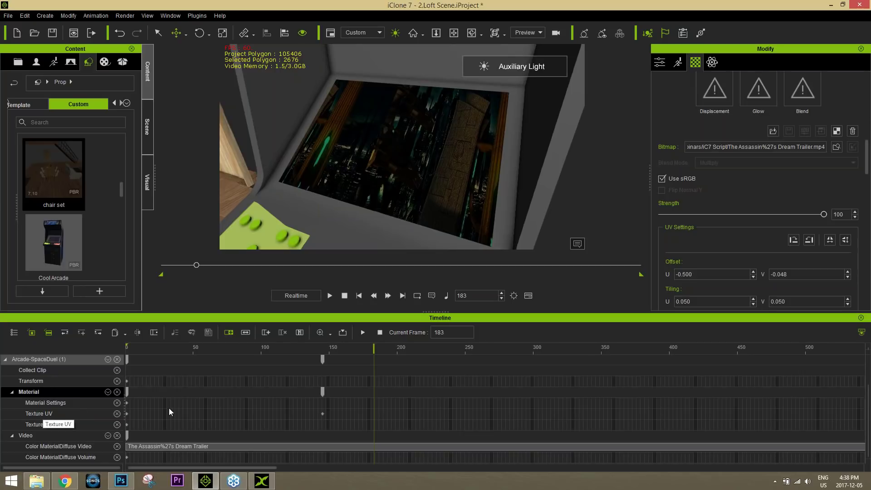
- Move the Material key from frame 145 to frame 1 and check the screen at other frames
left_click(322, 347)
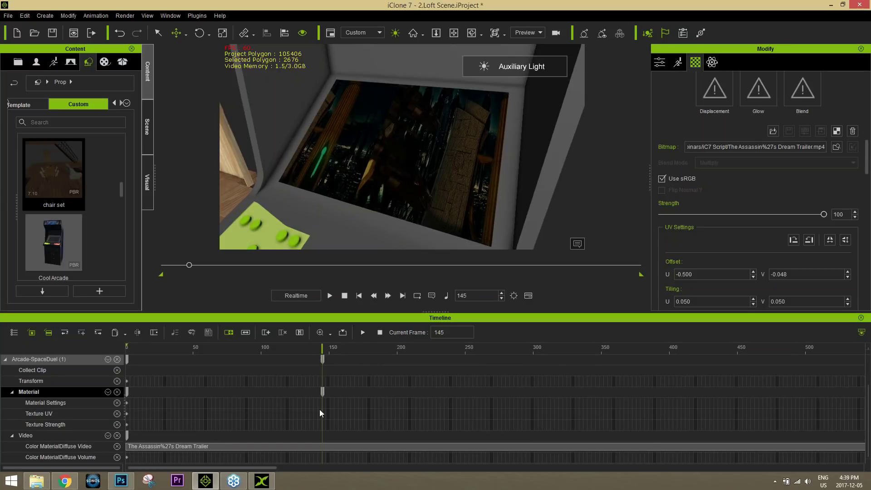
left_click_drag(322, 392, 113, 399)
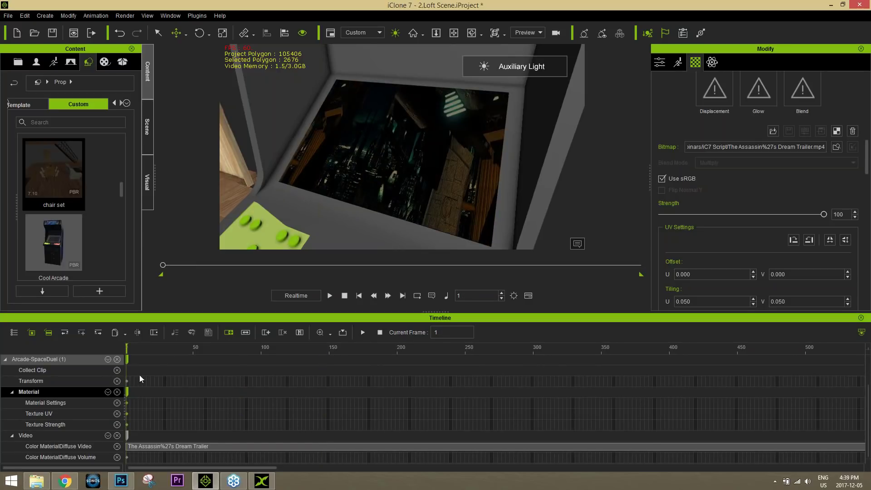
left_click(139, 347)
key("space")
- Examine the perforated speaker grille on the underside of the arcade cabinet's top section
scroll(459, 137, "down", 3)
right_click_drag(458, 137, 436, 193)
scroll(436, 193, "down", 3)
middle_click_drag(462, 214, 443, 190)
mouse_move(443, 190)
right_mouse_down()
mouse_move(463, 191)
mouse_move(443, 181)
right_mouse_up()
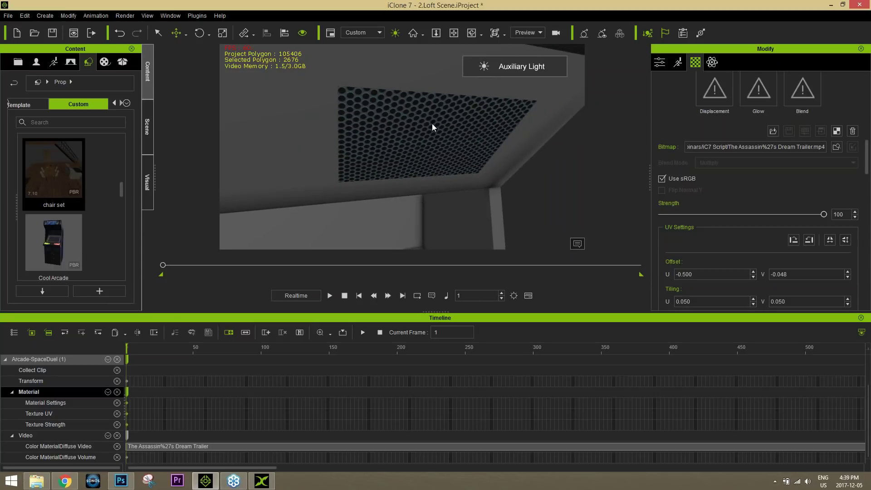
- Close the timeline and open the Substance Super Tools folder in the template materials library
left_click(862, 318)
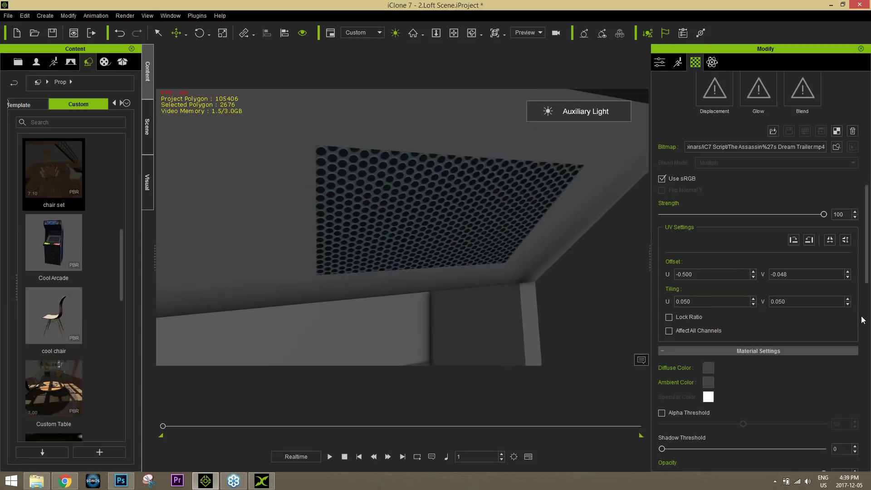
left_click(104, 62)
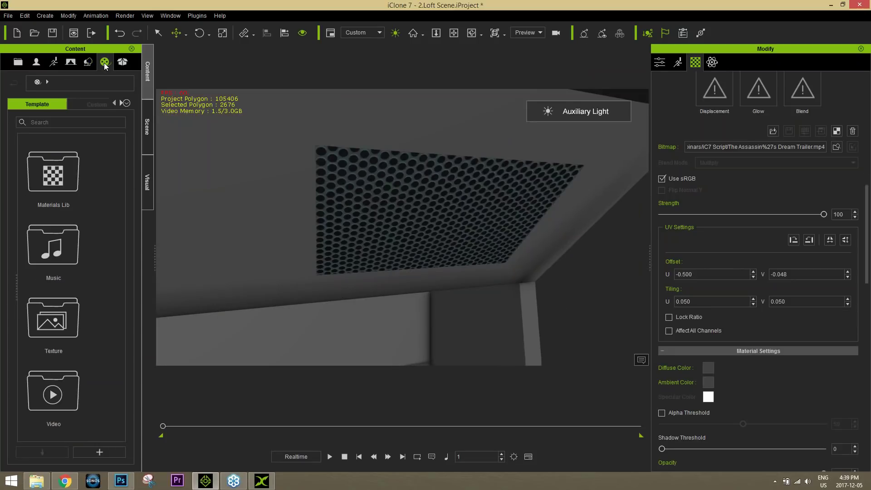
double_click(58, 186)
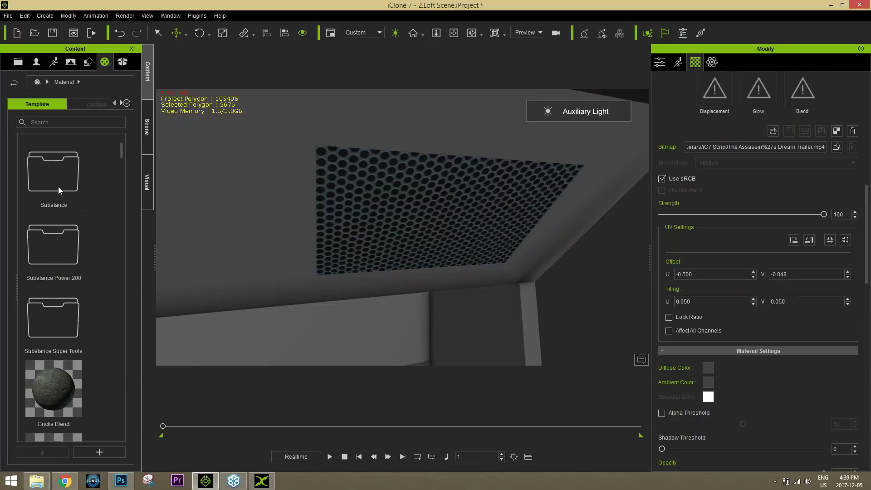
double_click(62, 320)
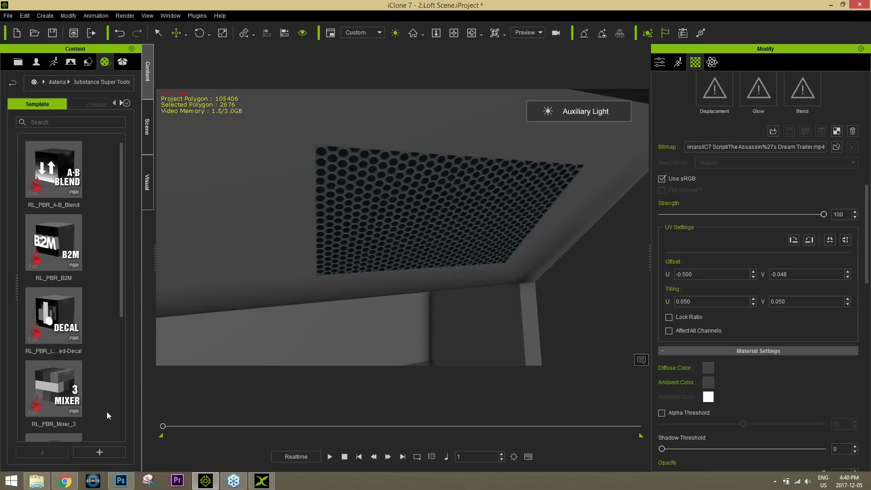
- Switch to Chrome and search the web for "substance super tools iclone" in a new tab
left_click(65, 480)
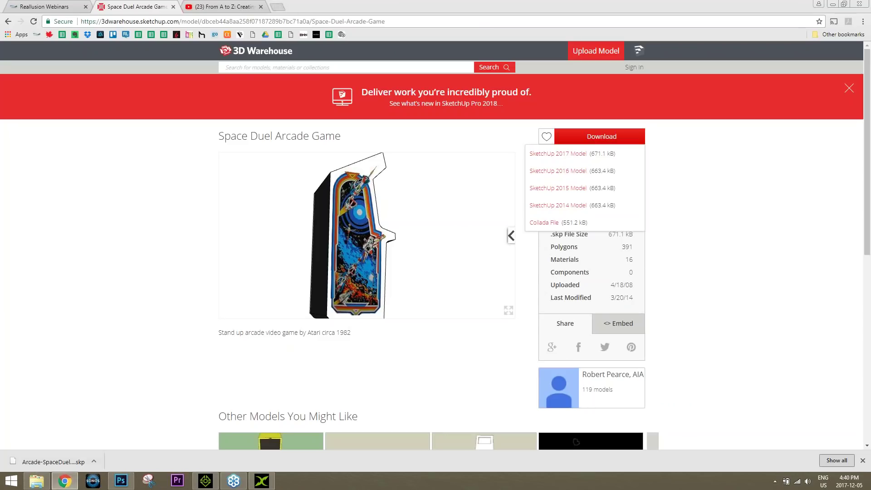
left_click(282, 9)
type("substance su")
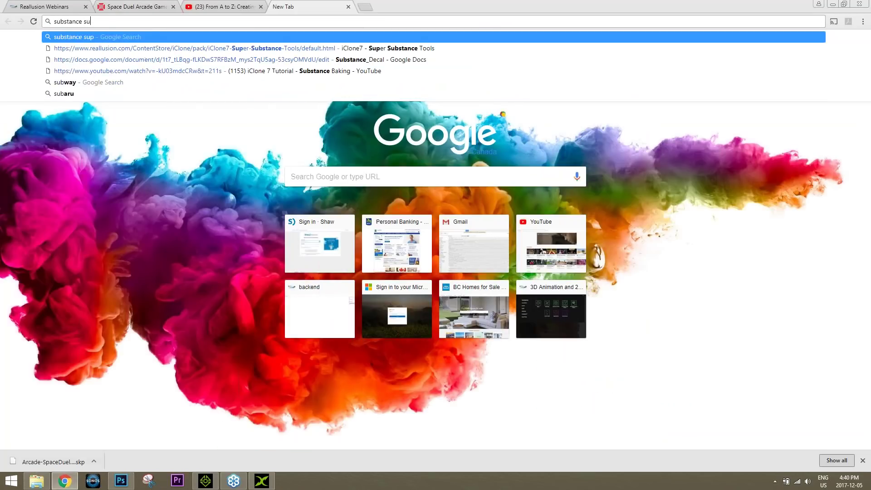
type("per tools iclone")
key("Return")
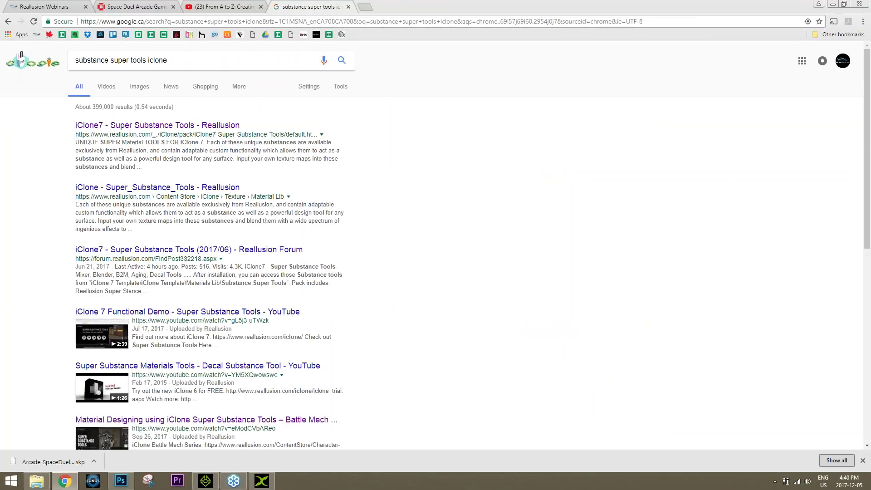
- Open the Reallusion page for iClone7 - Super Substance Tools and select its web address
left_click(136, 125)
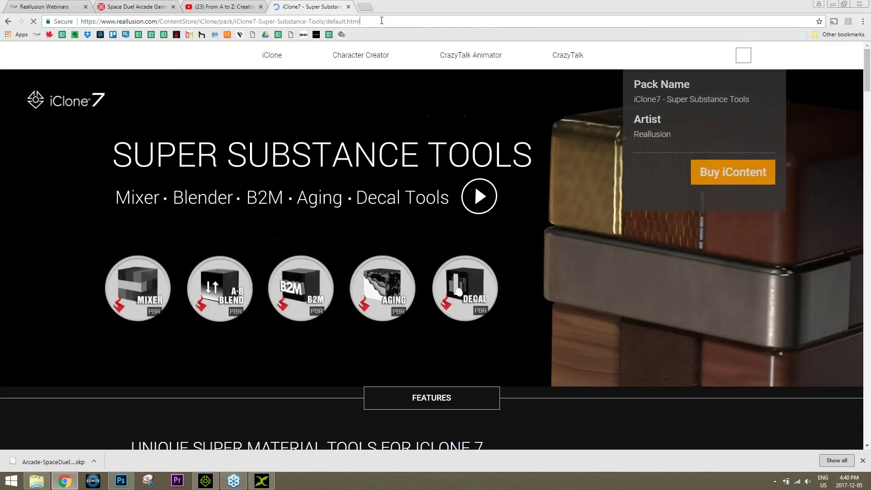
left_click(381, 20)
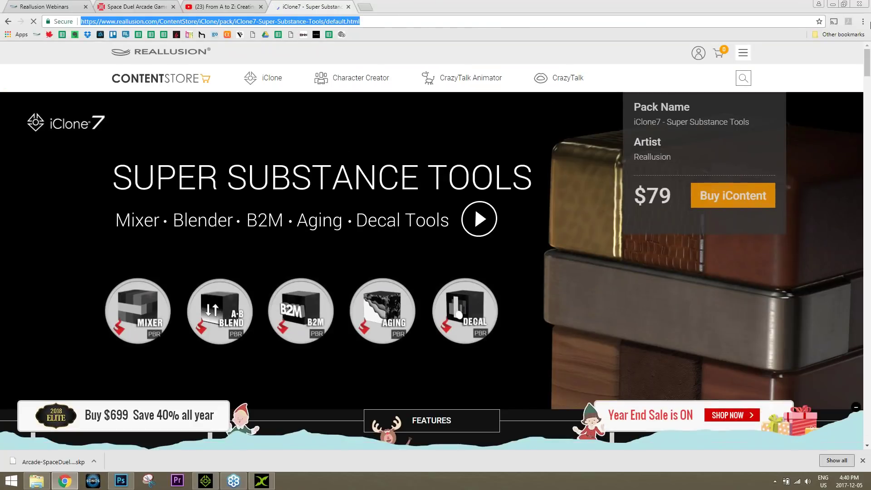
left_click(819, 269)
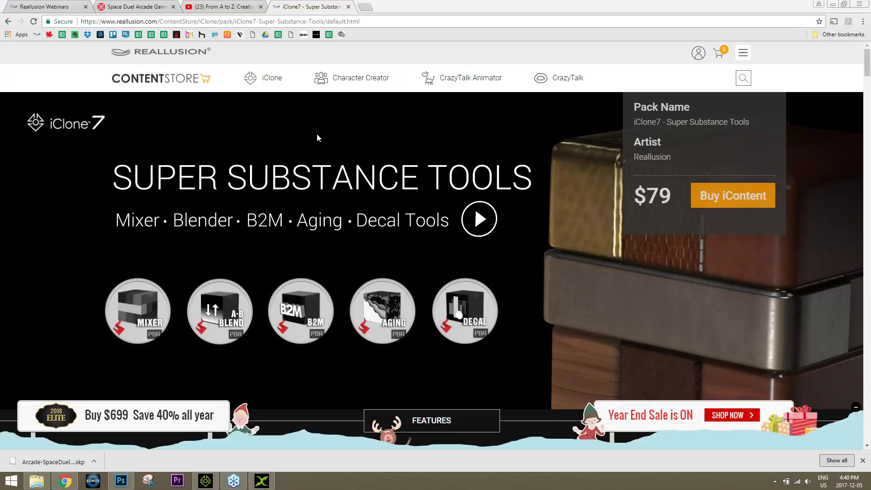
- Switch back to iClone and apply the RL_PBR_B2M substance to the arcade cabinet's speaker grille material
left_click(205, 481)
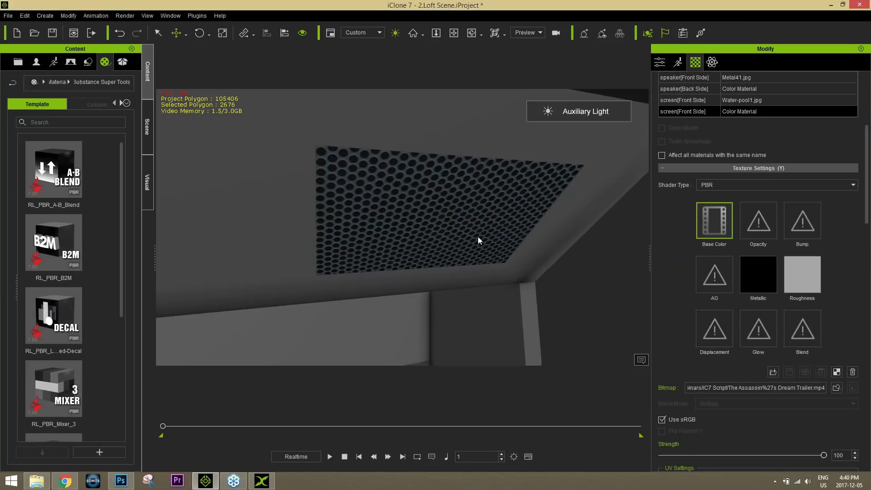
left_click(459, 212)
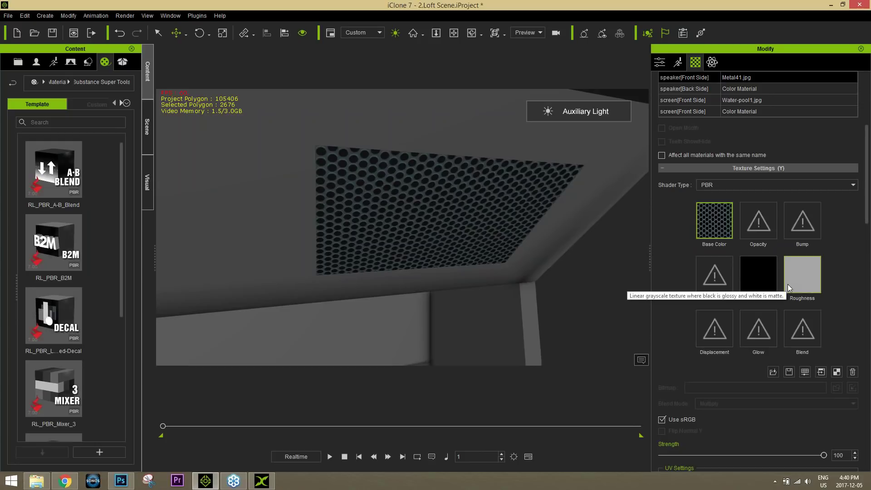
left_click(51, 248)
left_click_drag(51, 248, 443, 221)
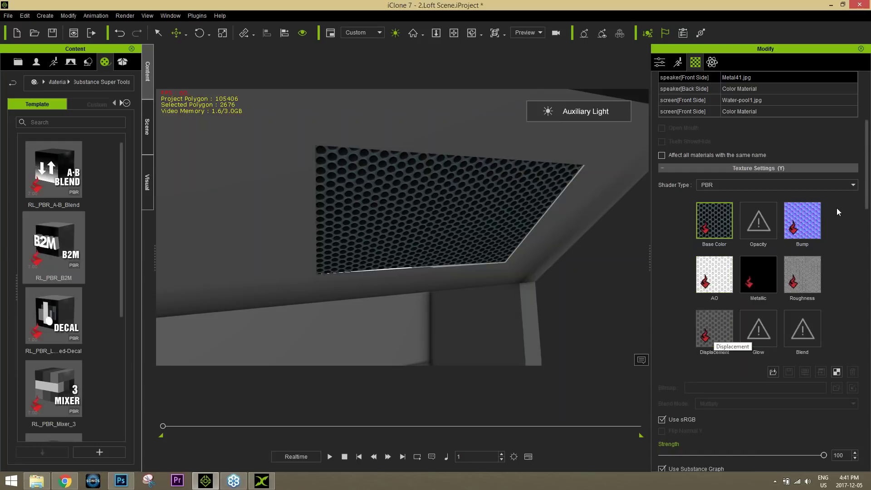
- Set the speaker grille's Displacement texture strength to 123
scroll(868, 191, "down", 3)
left_click(721, 191)
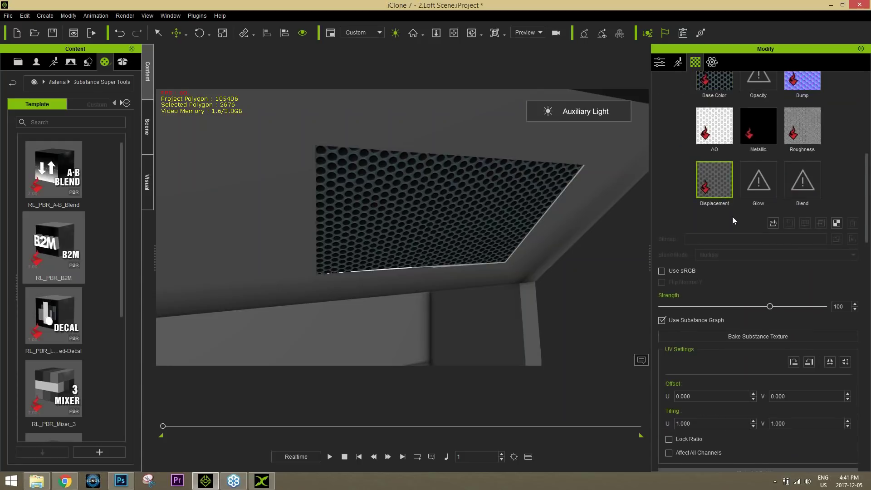
mouse_move(770, 307)
left_mouse_down()
mouse_move(803, 304)
mouse_move(711, 308)
mouse_move(785, 304)
mouse_move(772, 307)
left_mouse_up()
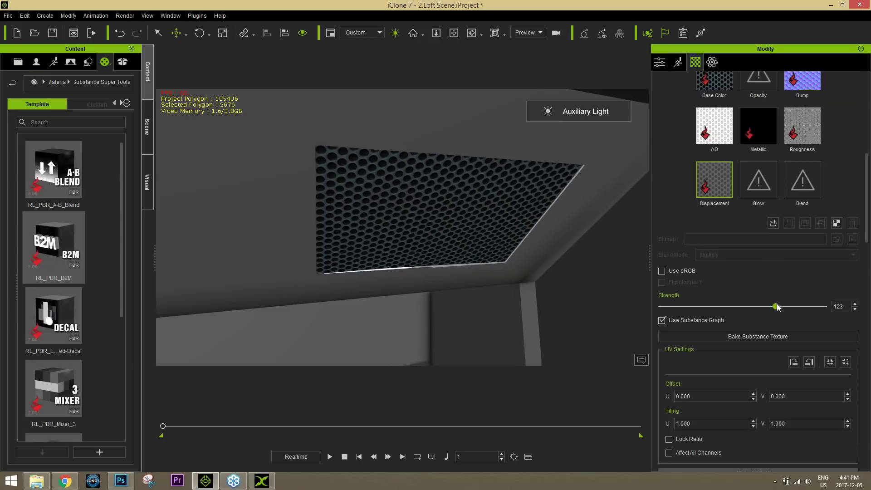
- Set the Depth Balance in the substance's Global output settings to -0.08
left_click_drag(868, 224, 868, 323)
scroll(863, 313, "down", 10)
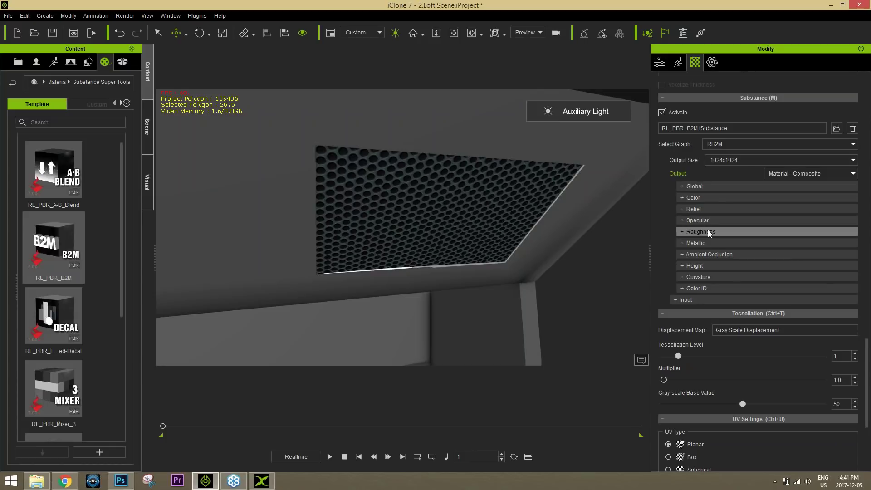
left_click(707, 188)
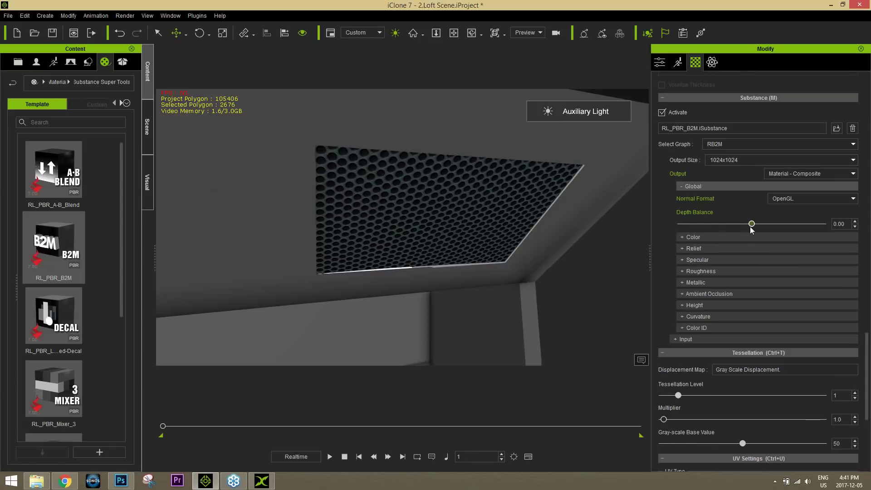
left_click_drag(750, 227, 731, 233)
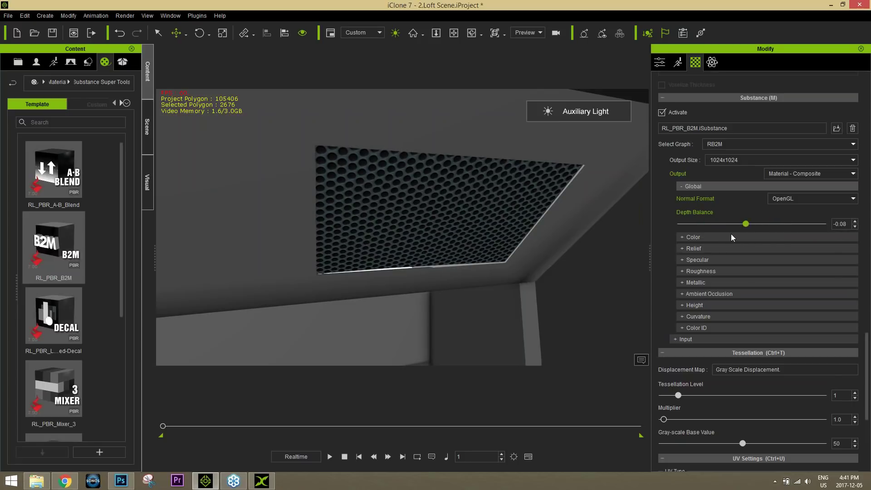
left_click(702, 189)
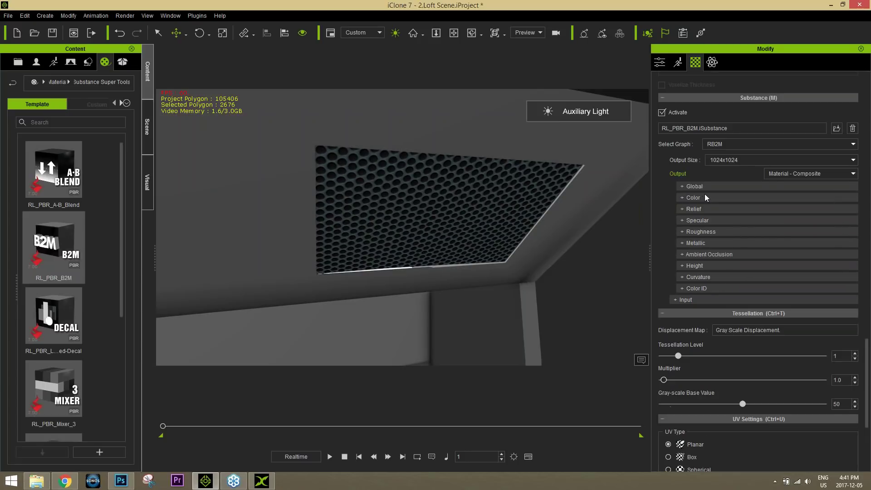
- Set the substance's Height_Contrast to -0.51 and check the Color settings group
left_click(698, 266)
left_click_drag(776, 290, 727, 291)
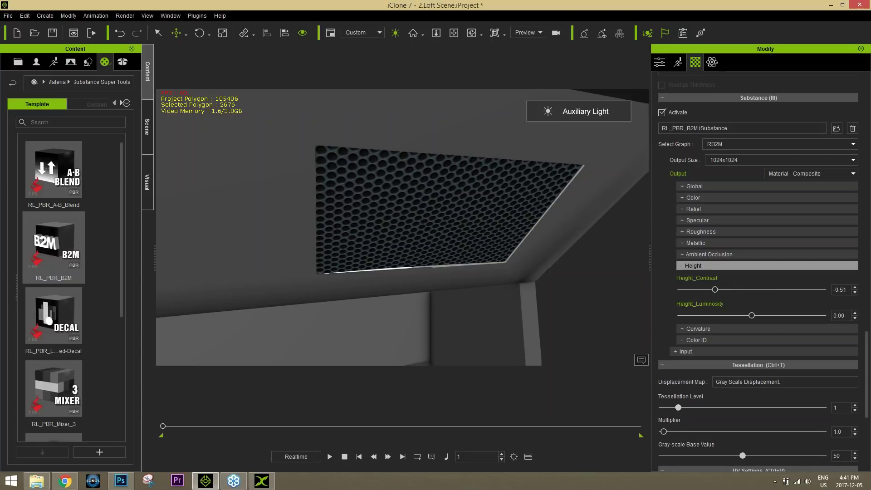
left_click(694, 266)
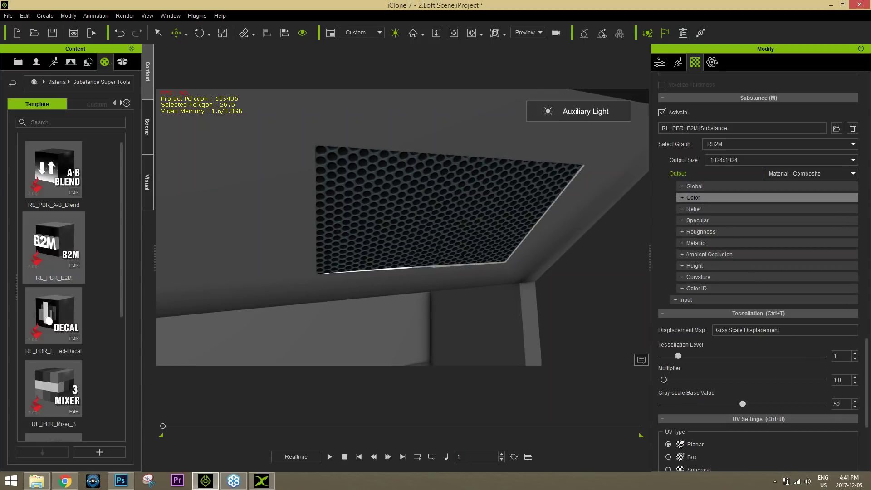
left_click(702, 200)
left_click(702, 200)
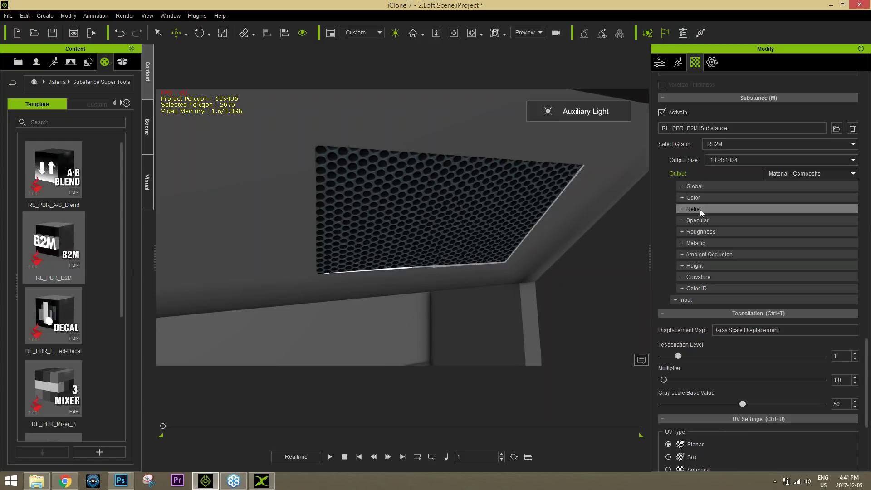
- In the substance's Relief settings, set Normal Strength to 11.79 and Fine details to 0.70
left_click(700, 209)
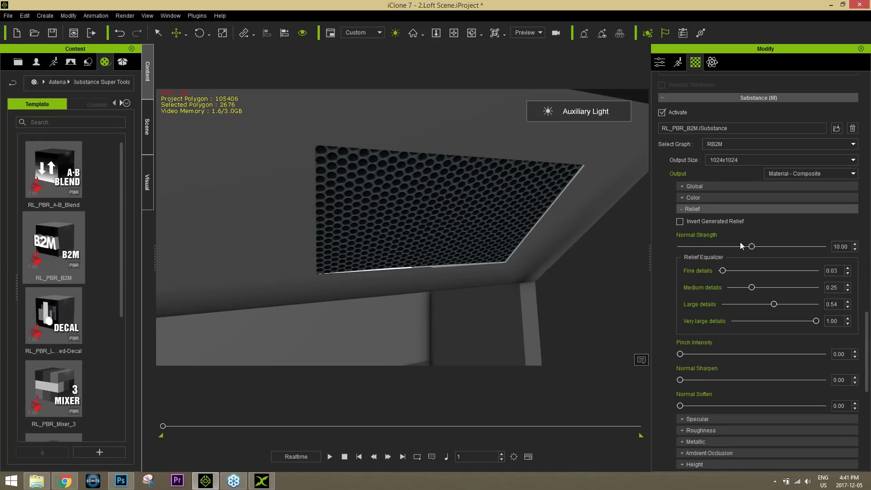
left_click_drag(754, 247, 820, 250)
left_click_drag(763, 252, 785, 251)
scroll(453, 247, "up", 2)
scroll(453, 247, "up", 3)
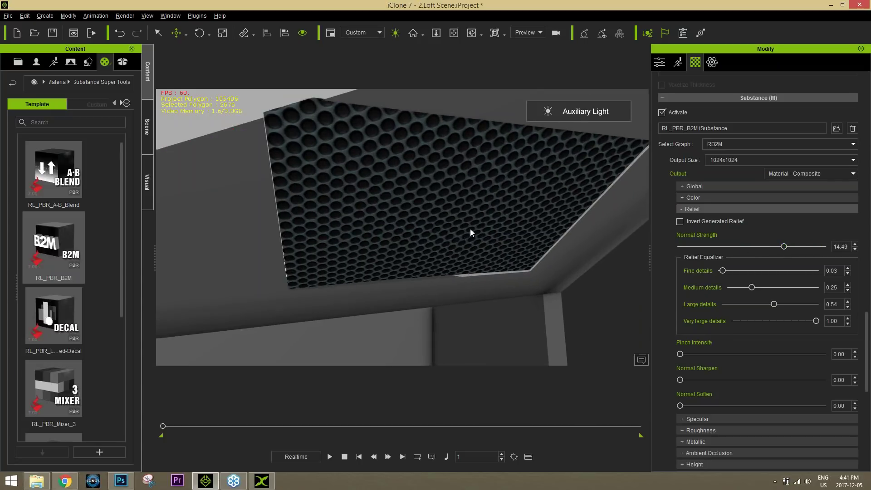
left_click_drag(785, 248, 765, 246)
left_click_drag(724, 271, 789, 272)
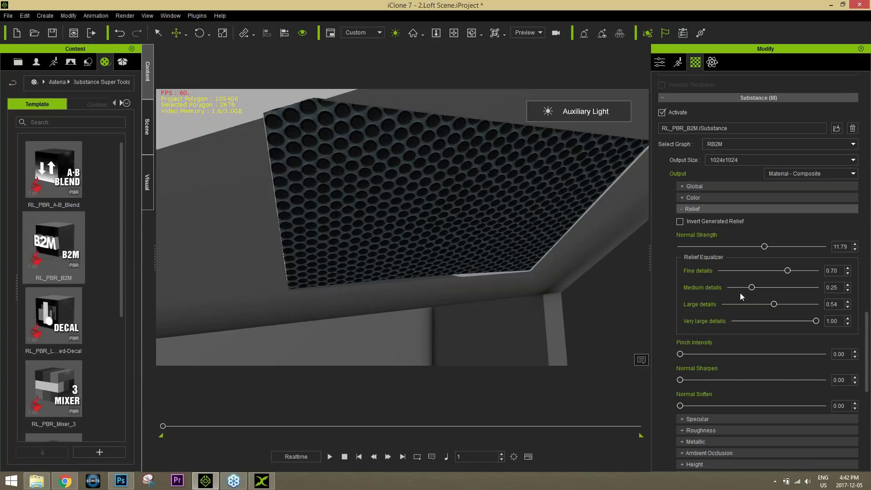
left_click(710, 208)
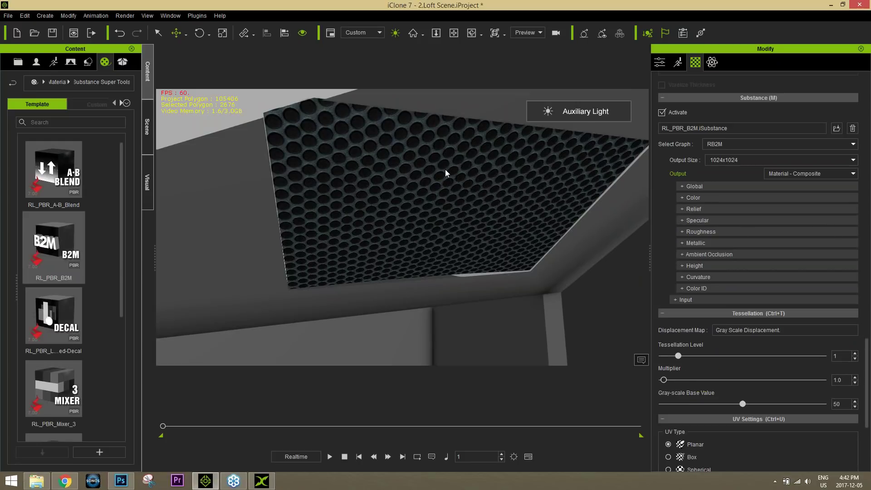
- Examine the relief on both speaker grilles up close and then on the whole arcade cabinet
scroll(447, 177, "down", 3)
scroll(445, 181, "down", 2)
scroll(454, 205, "up", 5)
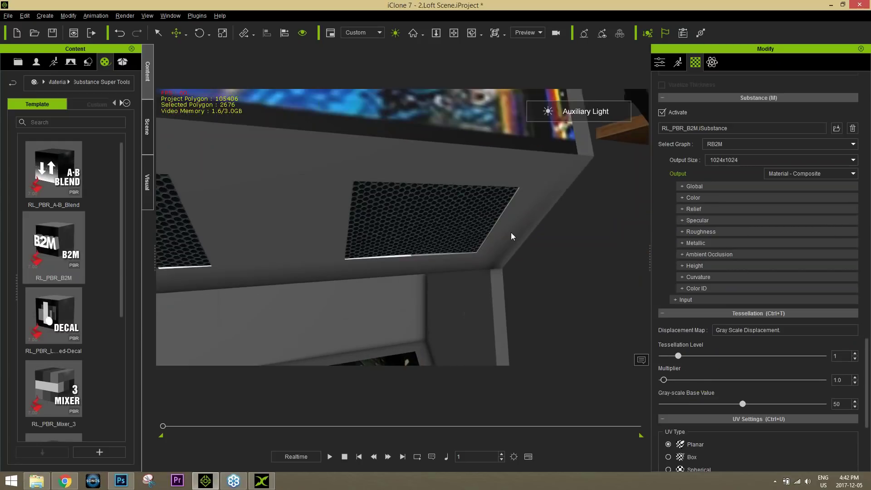
scroll(446, 239, "up", 2)
right_click_drag(445, 240, 426, 229)
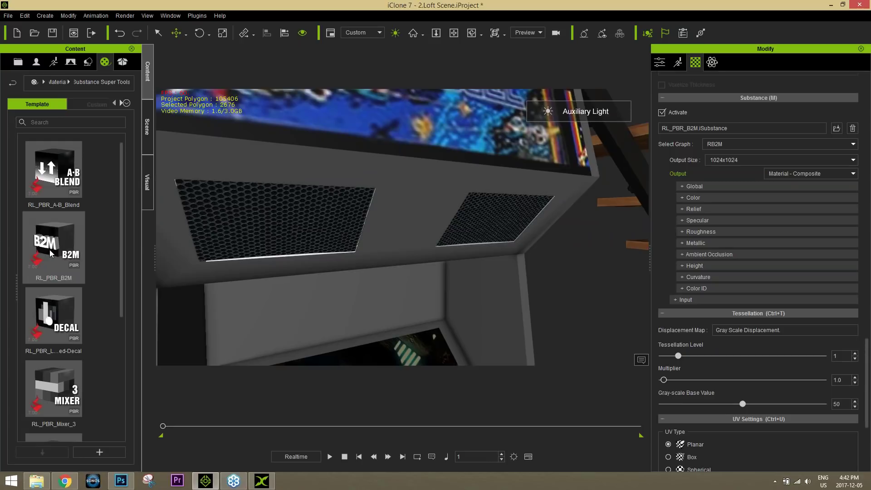
left_click(704, 244)
left_click(702, 244)
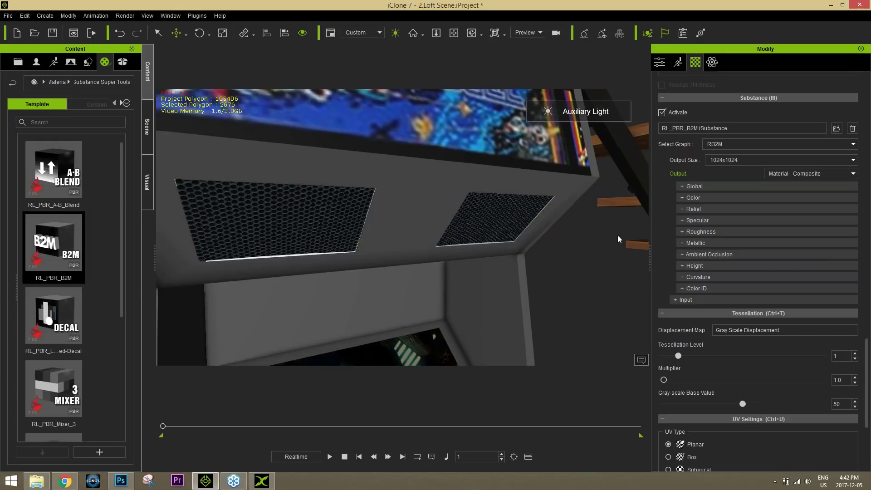
scroll(416, 200, "down", 6)
middle_click_drag(413, 212, 376, 248)
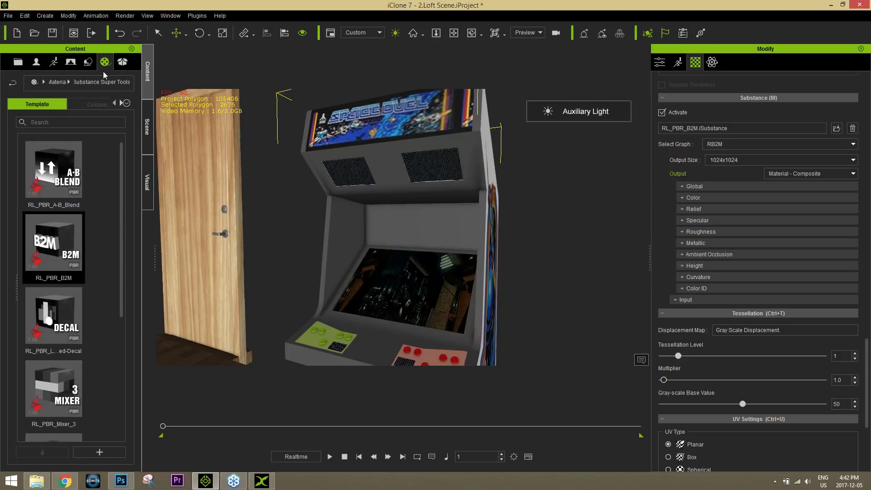
- Return to the main Material folder of the template library and find the metal materials
left_click(49, 81)
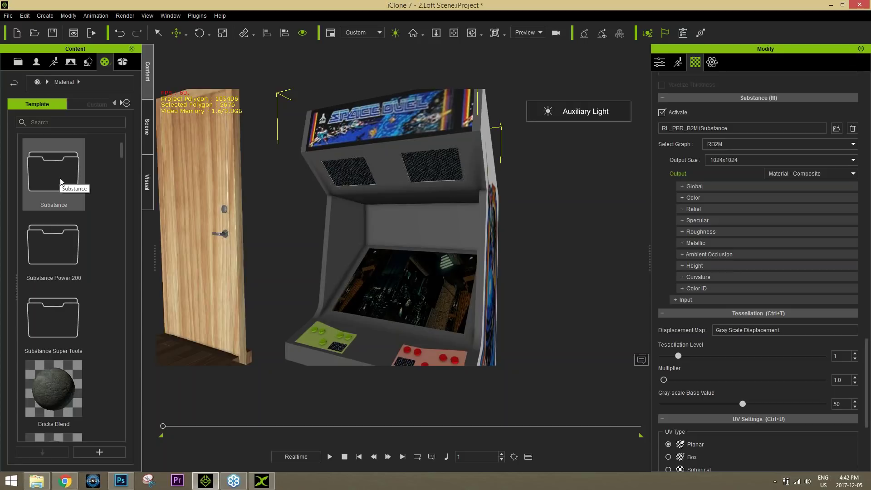
left_click_drag(122, 154, 118, 291)
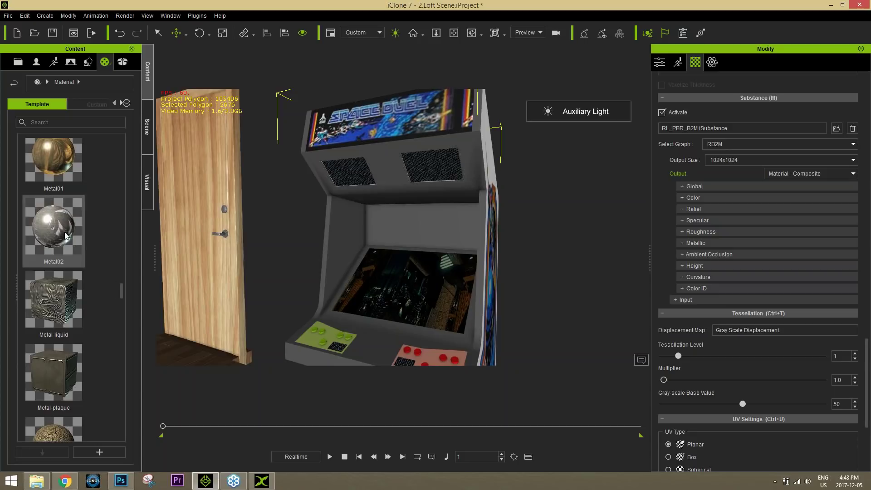
- Try the Metal02 and Metal-plaque materials on the cabinet's grey body, undoing each one
left_click(53, 227)
left_click_drag(53, 227, 418, 229)
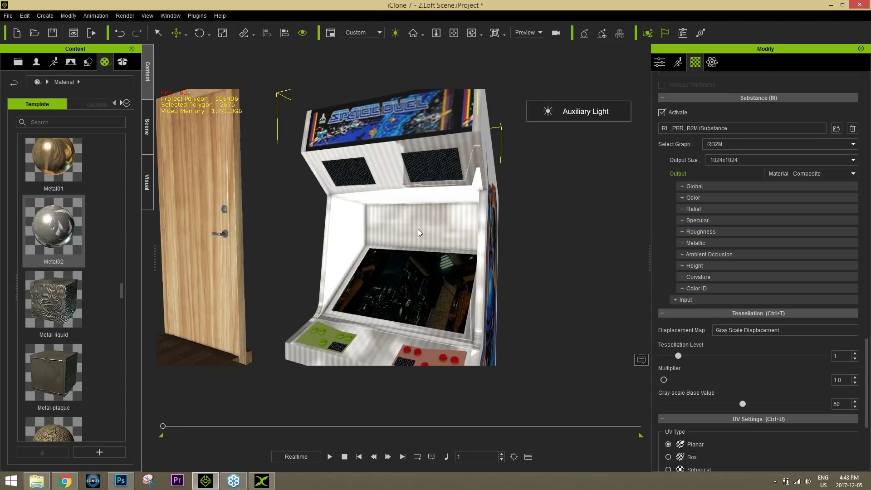
key("ctrl+z")
mouse_move(120, 293)
left_mouse_down()
mouse_move(122, 302)
mouse_move(123, 294)
left_mouse_up()
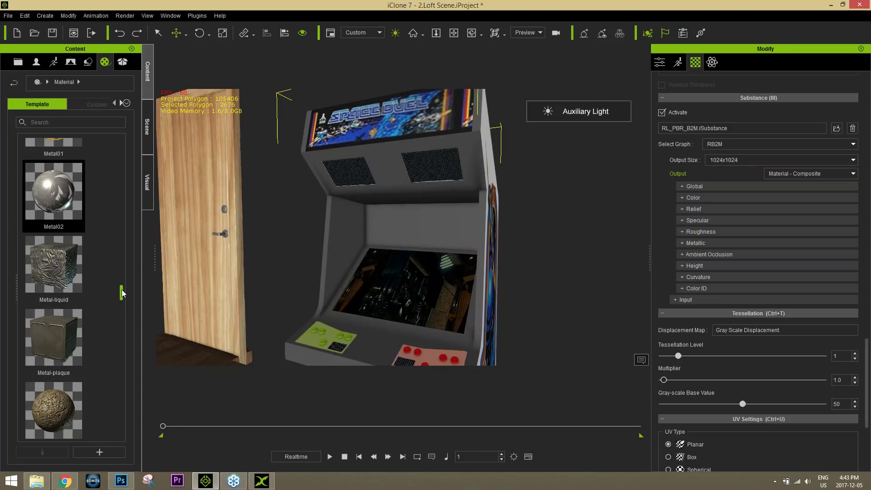
left_click_drag(54, 338, 433, 243)
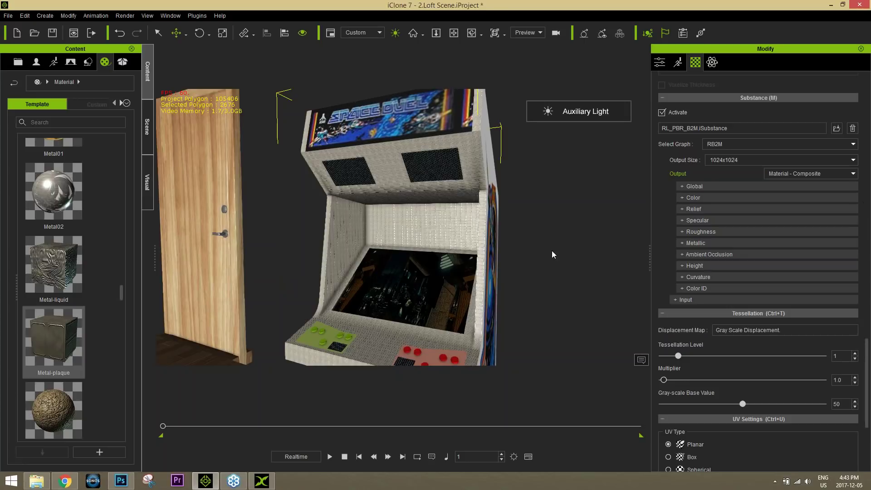
left_click_drag(868, 364, 869, 153)
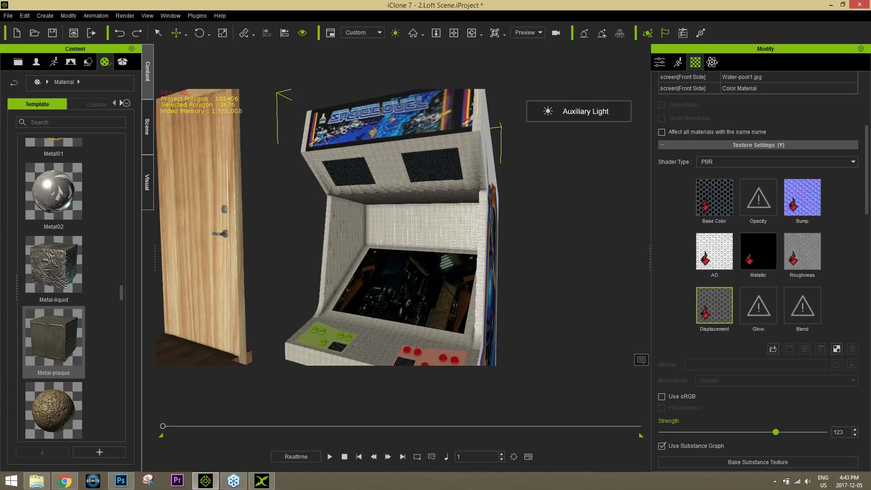
key("ctrl+z")
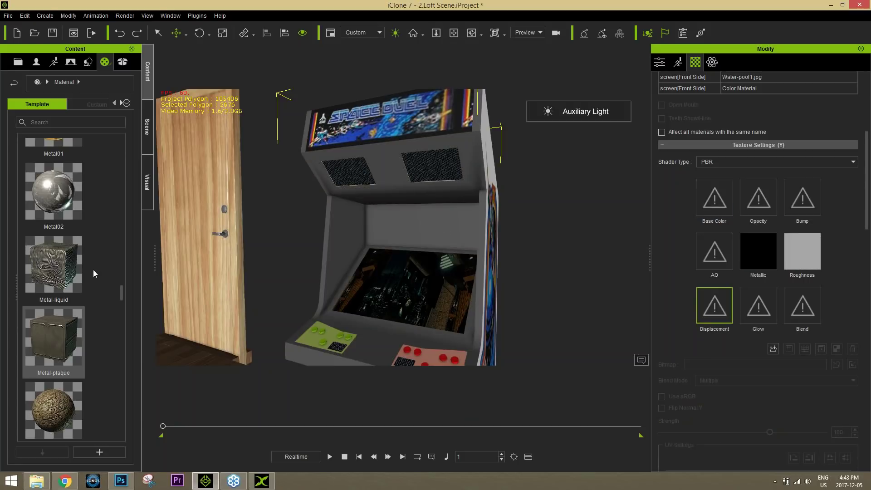
- Apply the Metal02 material to the cabinet's grey body and show the prop's material list
left_click_drag(57, 195, 388, 214)
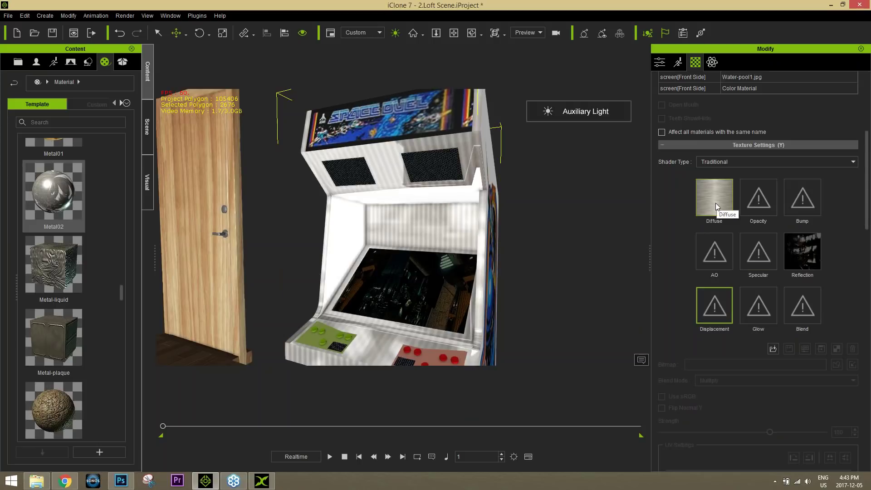
left_click_drag(868, 209, 868, 165)
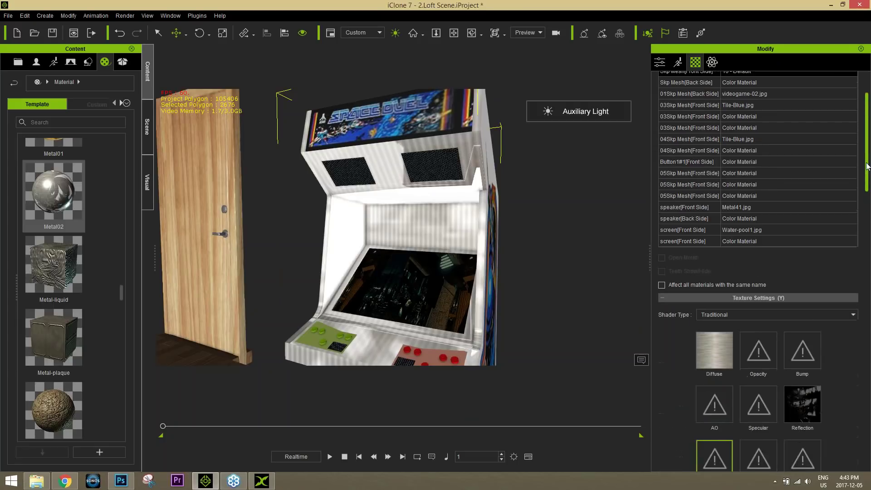
- Try the PBR shader type on the cabinet body, reapplying Metal02 and switching the shader from Traditional to PBR again
scroll(868, 165, "down", 4)
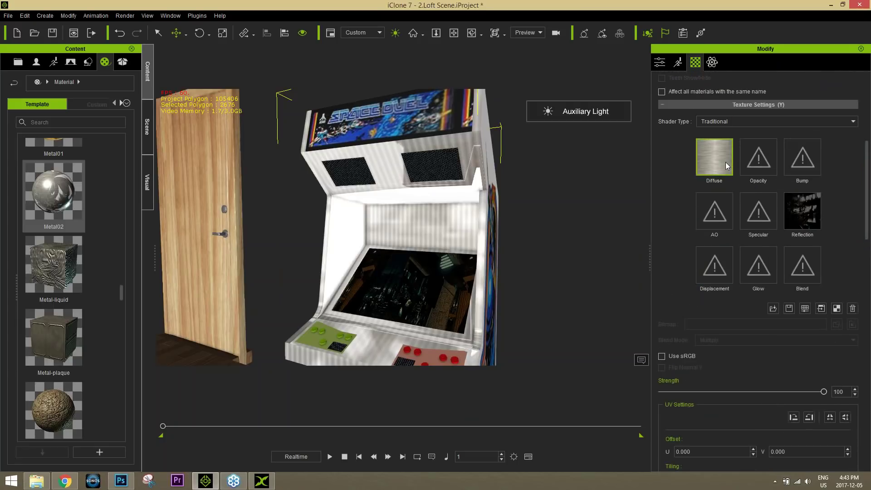
left_click(730, 119)
left_click(721, 130)
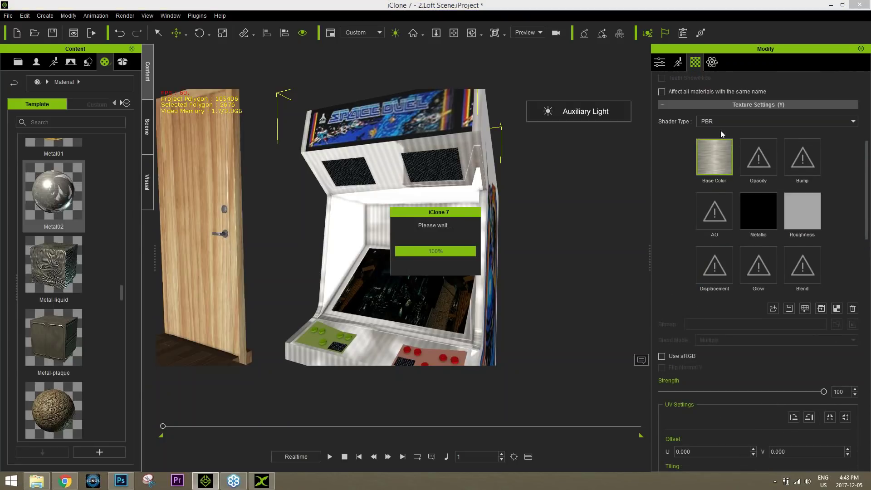
left_click_drag(53, 201, 402, 217)
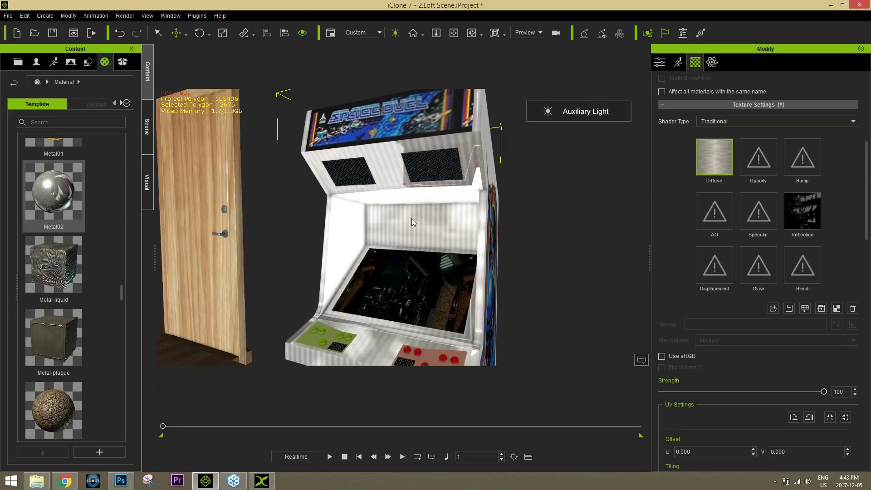
left_click(742, 124)
left_click(728, 132)
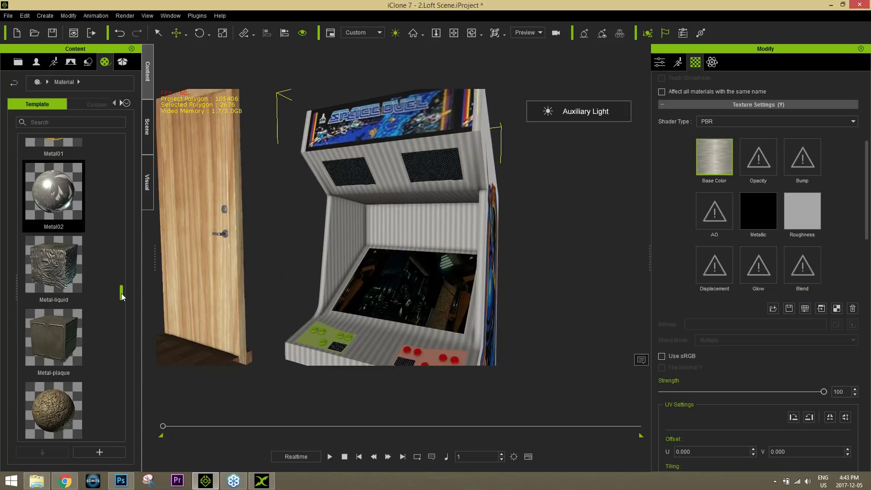
- Find metal_003 in the Substance materials and apply it to the arcade cabinet's body
left_click_drag(121, 299, 132, 144)
double_click(62, 181)
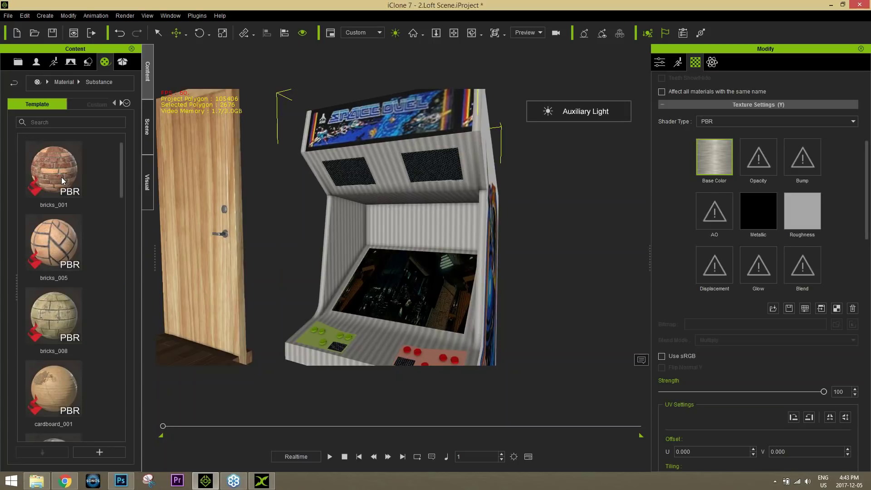
left_click_drag(122, 177, 123, 289)
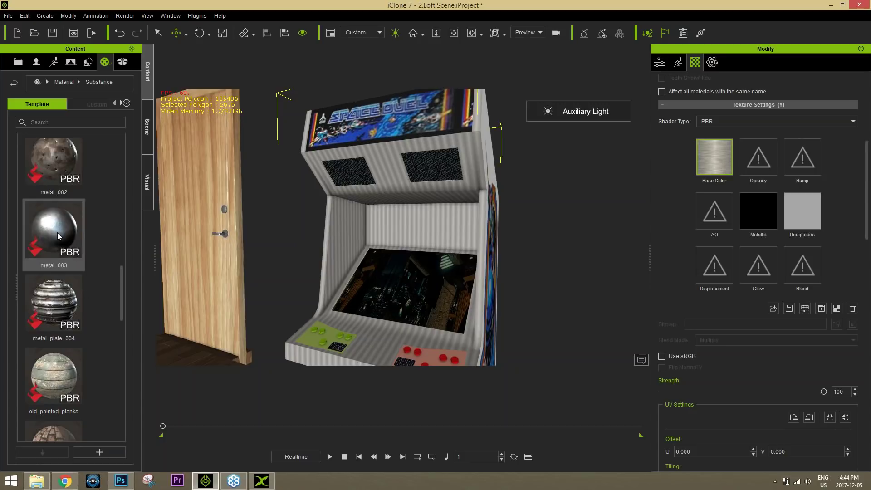
left_click_drag(52, 230, 427, 261)
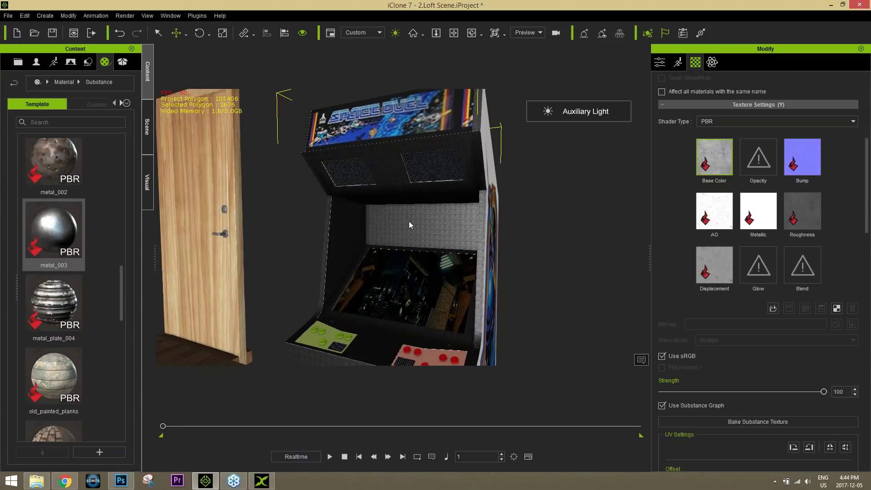
- Set the Base Color texture's tiling on the cabinet body to U 0.05 and V 0.05
middle_click_drag(435, 242, 433, 263)
scroll(434, 263, "up", 5)
scroll(433, 263, "down", 5)
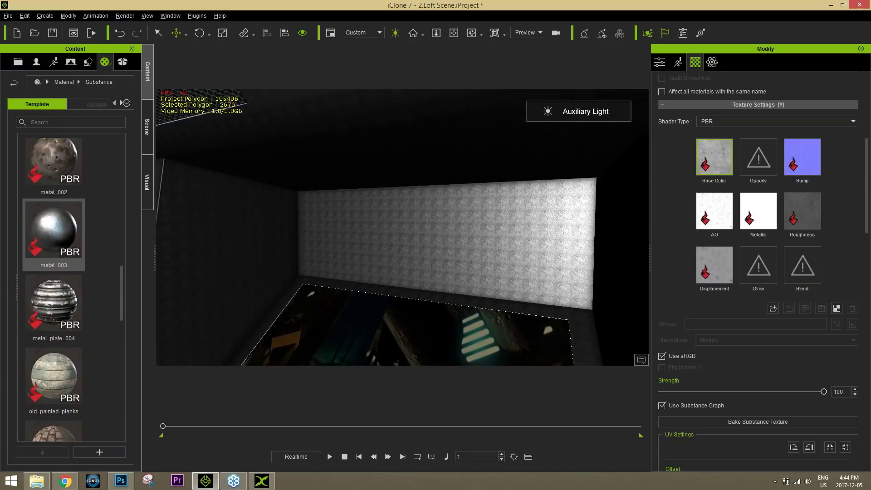
scroll(419, 254, "up", 5)
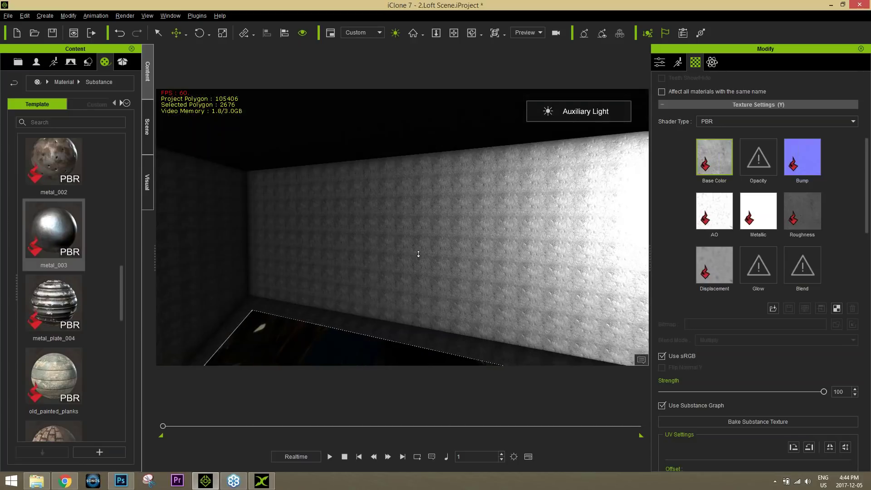
scroll(389, 227, "down", 5)
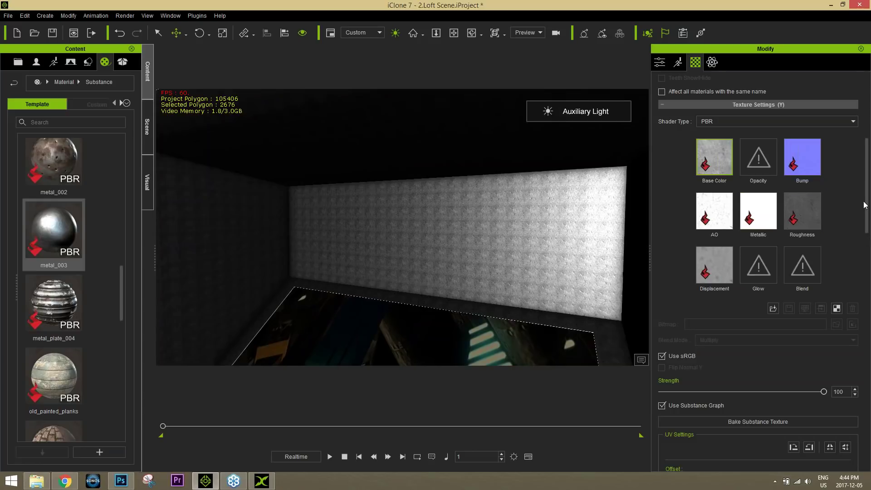
left_click_drag(865, 202, 866, 255)
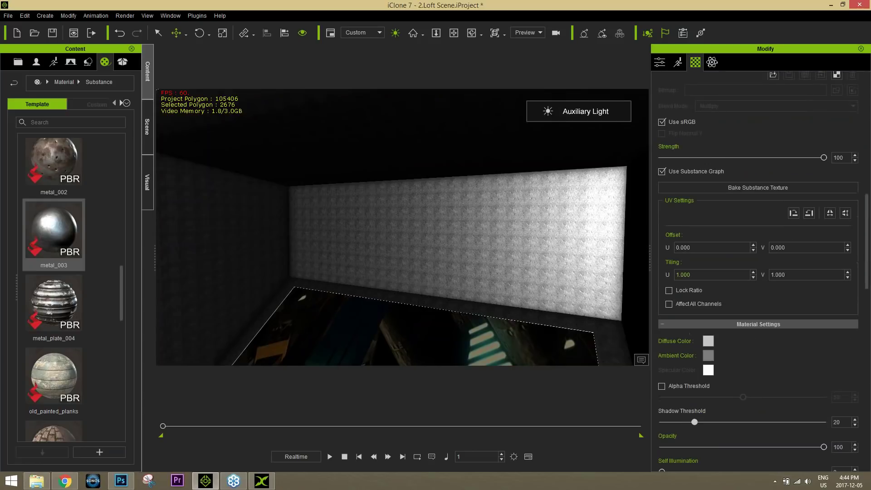
left_click_drag(692, 276, 671, 276)
type("0.05")
key("Return")
left_click_drag(790, 274, 752, 276)
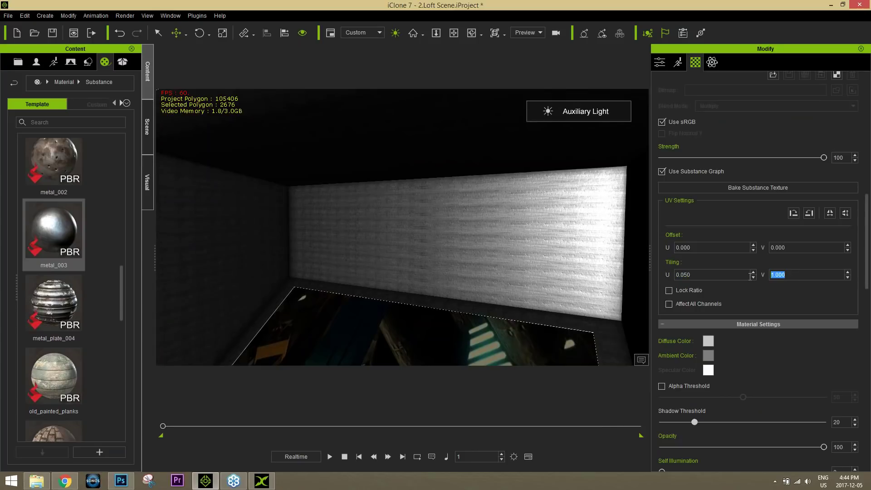
type("0.05")
key("Return")
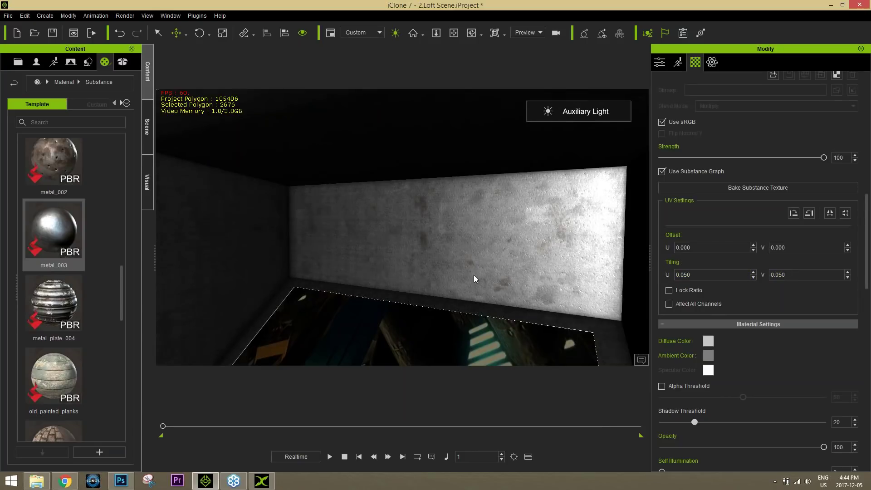
- Bake the Substance bump texture of the cabinet body's material and remove it from the Bump channel
mouse_move(434, 312)
right_mouse_down()
mouse_move(454, 305)
mouse_move(430, 307)
right_mouse_up()
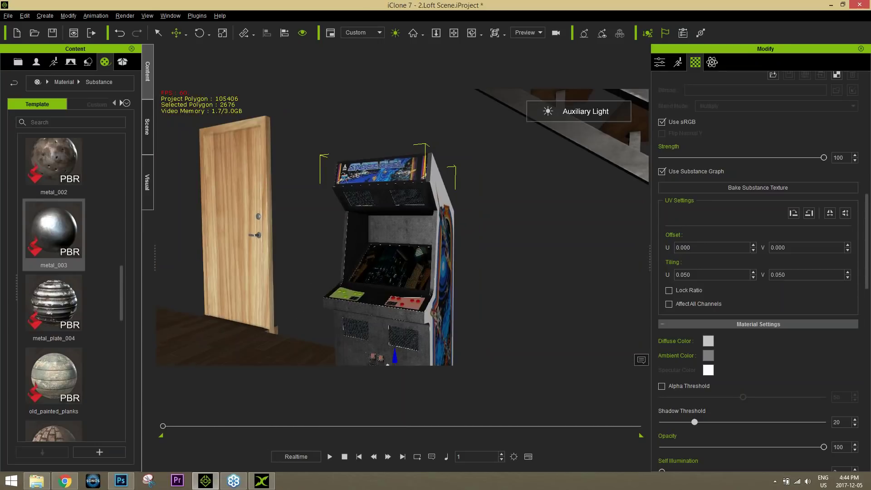
mouse_move(447, 310)
right_mouse_down()
mouse_move(558, 298)
mouse_move(456, 310)
right_mouse_up()
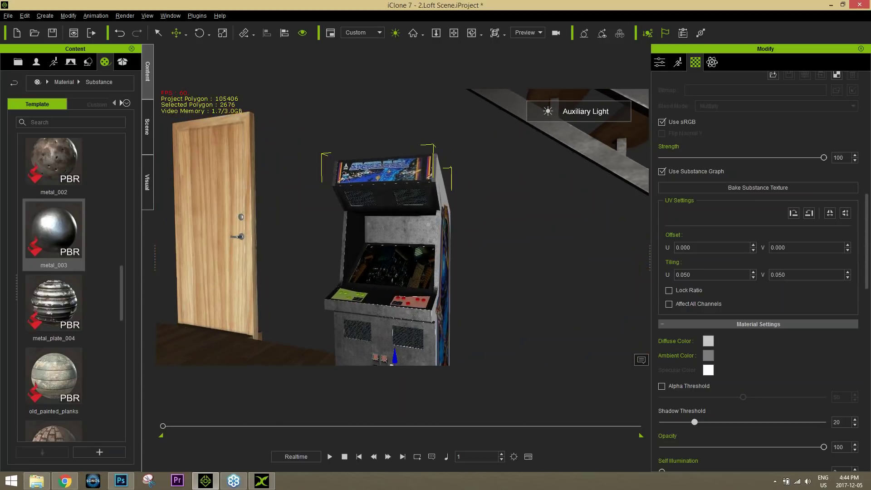
scroll(456, 310, "up", 8)
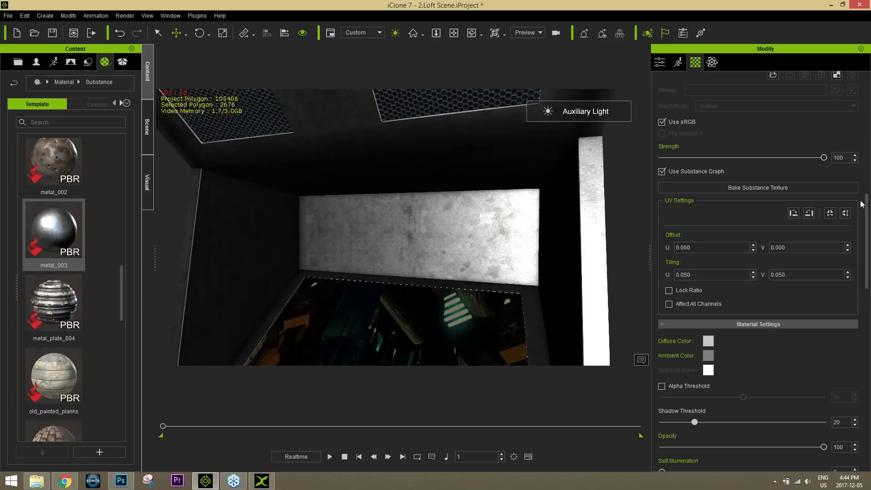
left_click_drag(868, 210, 869, 137)
scroll(867, 140, "up", 3)
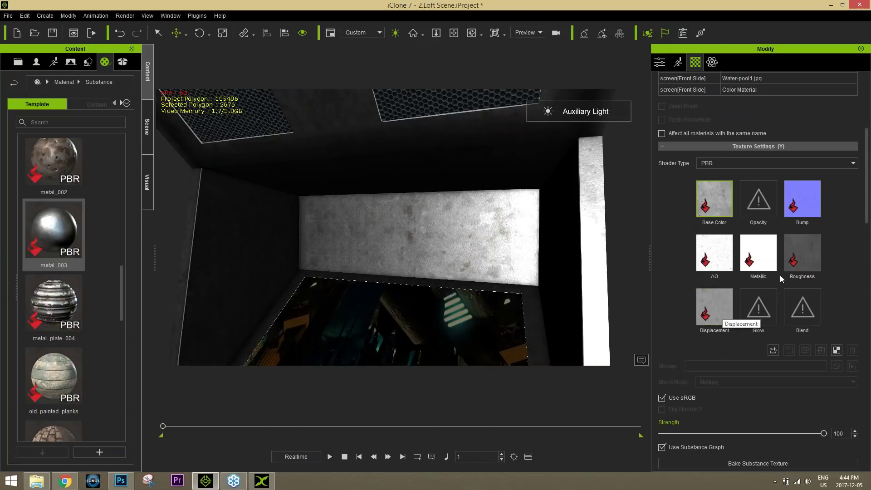
left_click(807, 206)
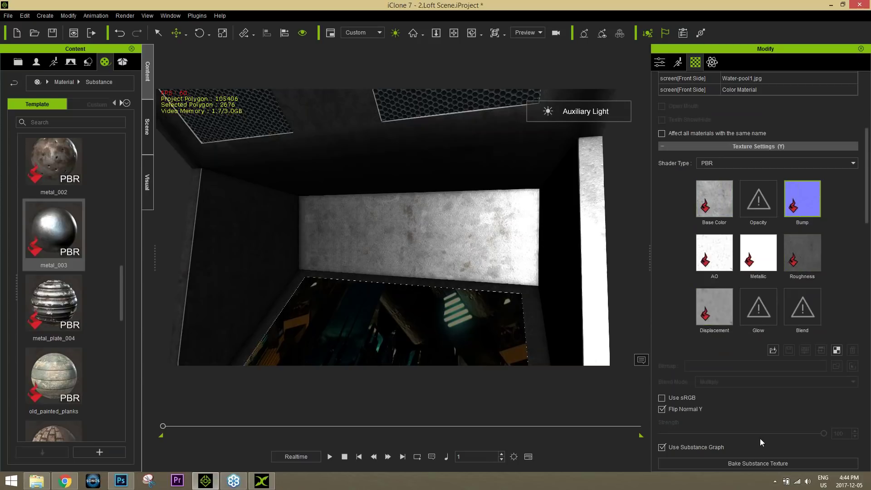
scroll(802, 429, "down", 1)
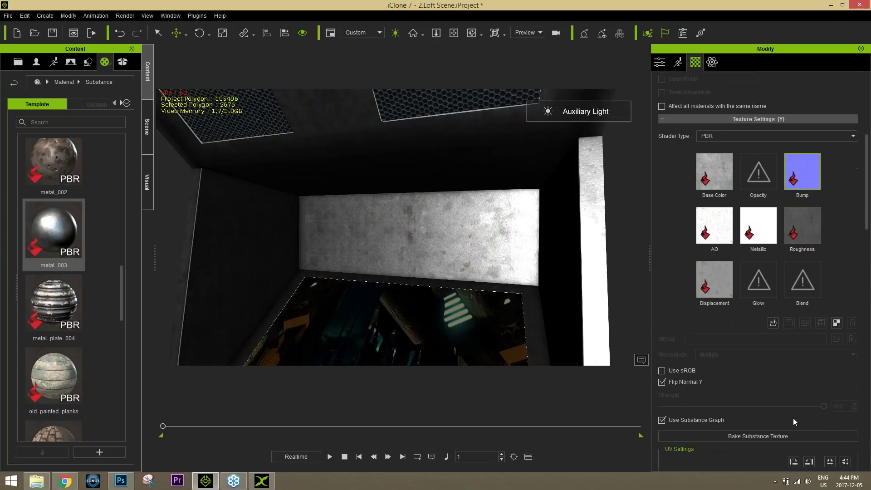
left_click(761, 434)
left_click(852, 324)
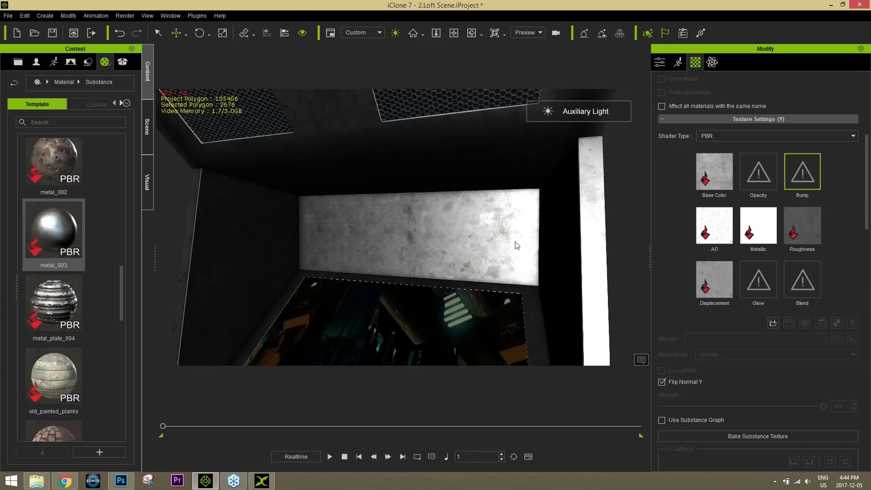
- Take the Base Color channel off the Substance graph and test its strength, leaving it at 100
left_click(724, 178)
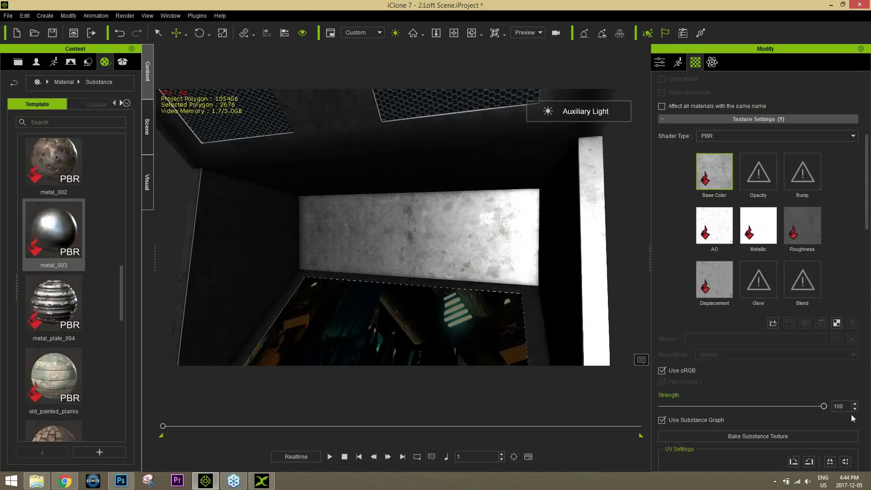
left_click(797, 407)
left_click_drag(797, 407, 824, 407)
right_click_drag(415, 216, 429, 255)
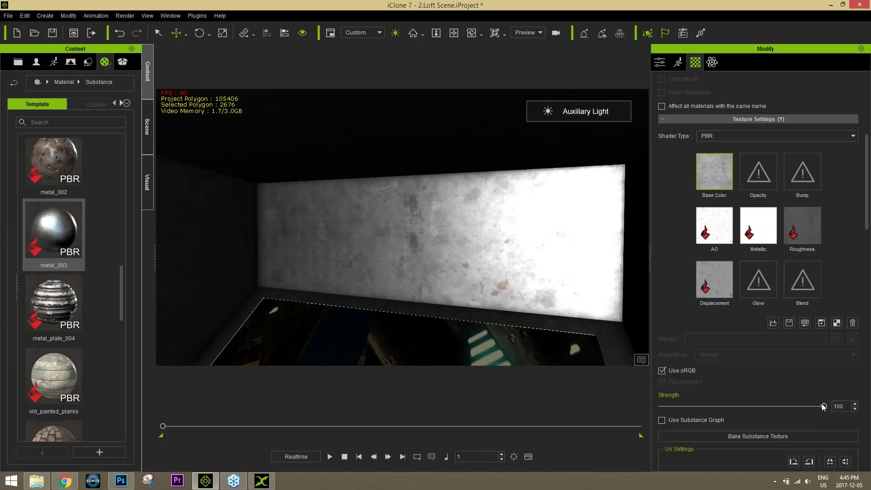
left_click_drag(822, 405, 851, 402)
- Adjust the Base Color texture's color to brightness -28, hue -54 and saturation 26
left_click(806, 323)
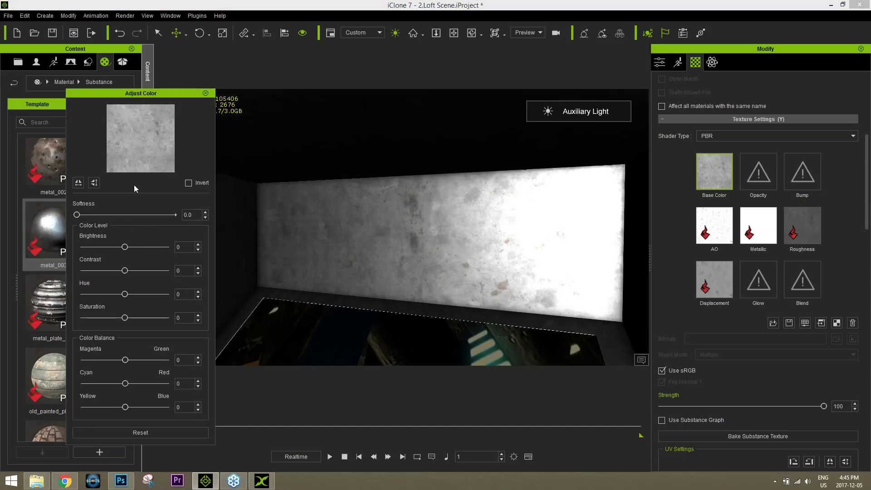
left_click_drag(125, 246, 114, 247)
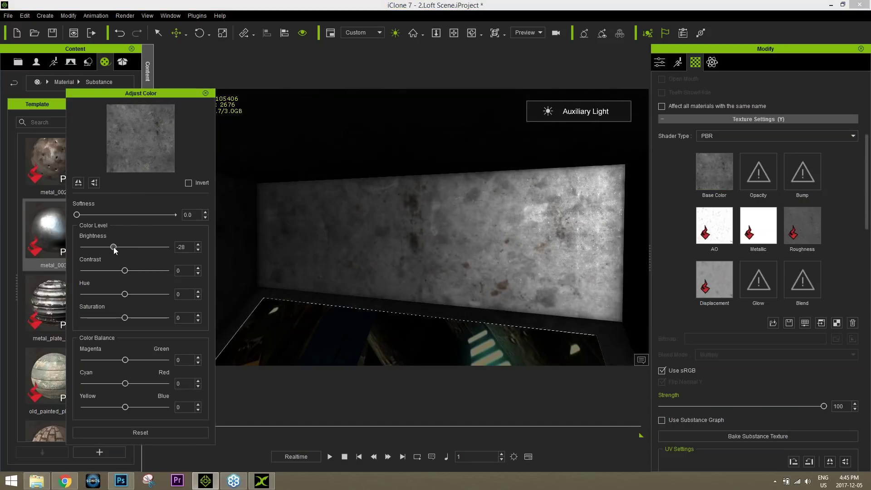
left_click_drag(125, 294, 105, 299)
left_click(709, 174)
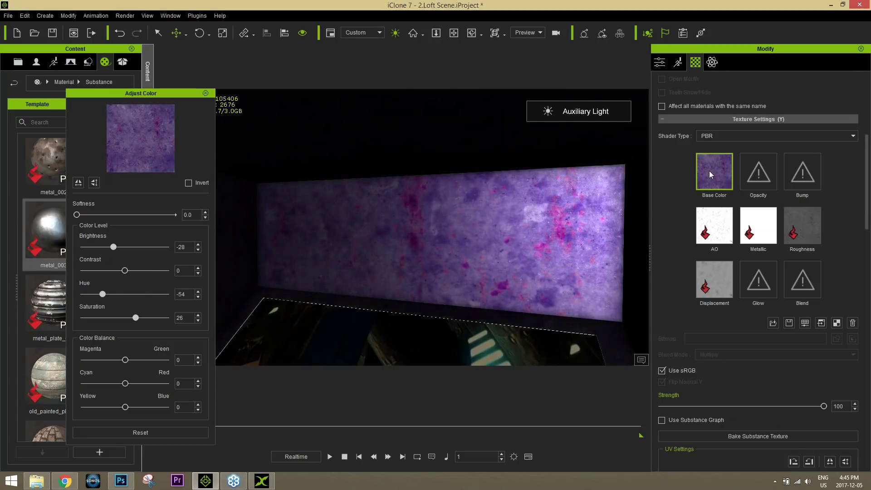
- Refine the Base Color texture to brightness -13, contrast -7 and saturation 19, and close the color adjustment
left_click_drag(116, 246, 119, 247)
left_click(112, 271)
left_click(123, 271)
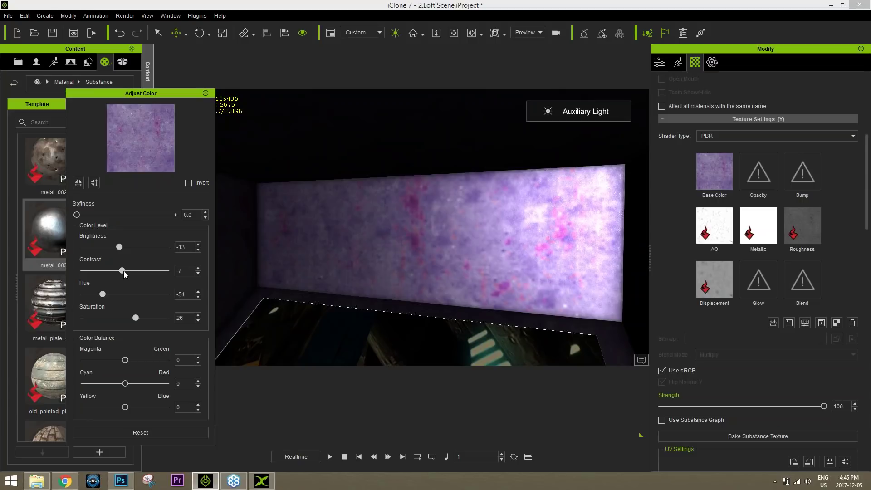
left_click_drag(135, 318, 132, 317)
scroll(442, 258, "down", 5)
right_click_drag(454, 272, 493, 291)
scroll(493, 292, "up", 6)
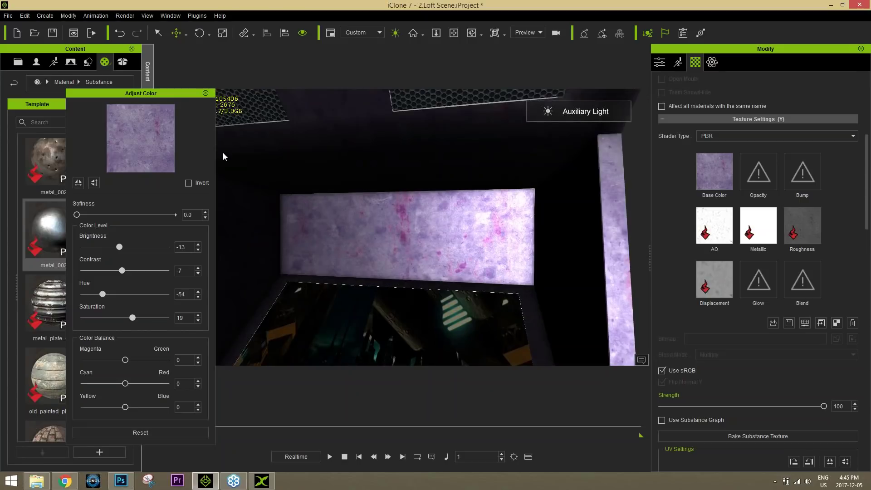
left_click(205, 93)
- Try the Base Color texture at strength 52 and then remove it, and undo both changes
left_click_drag(802, 407, 754, 406)
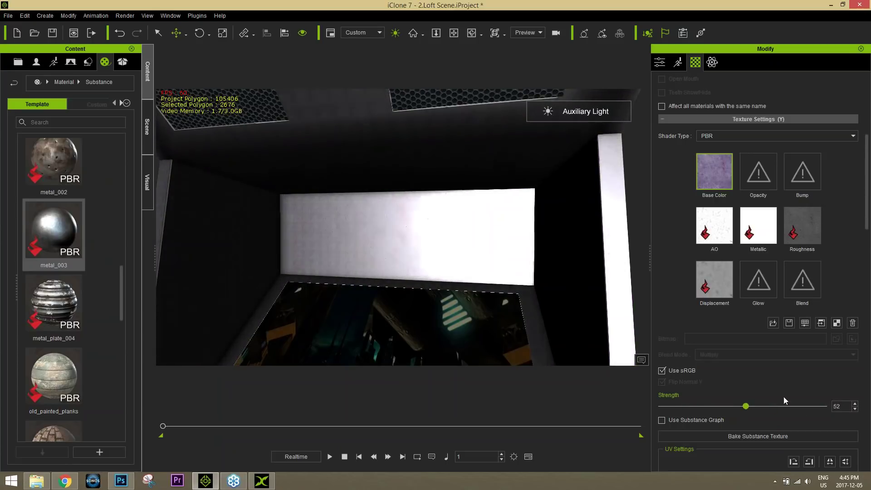
left_click(853, 323)
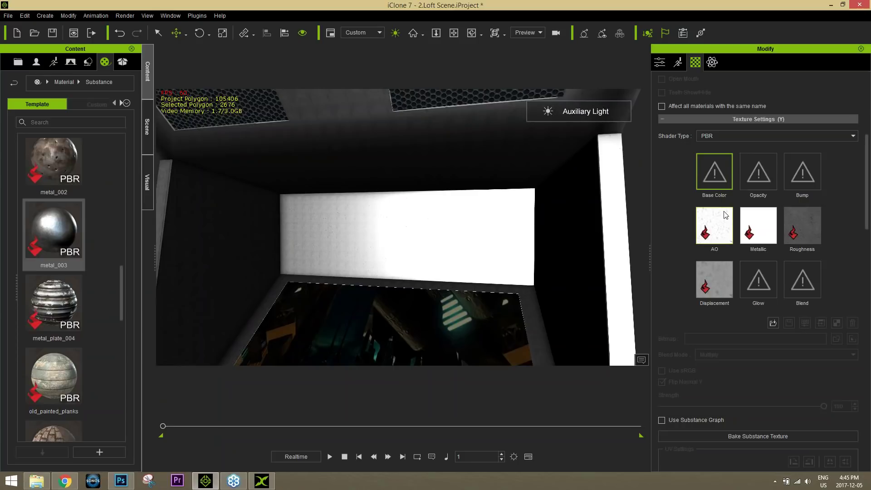
key("ctrl+z")
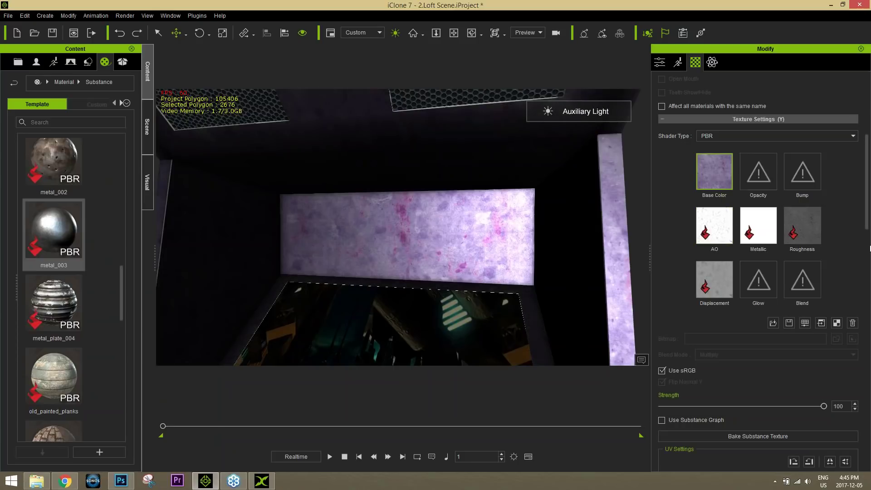
- Adjust the lightness of the ambient color in the cabinet body's material settings
left_click_drag(867, 218, 870, 338)
scroll(771, 273, "up", 3)
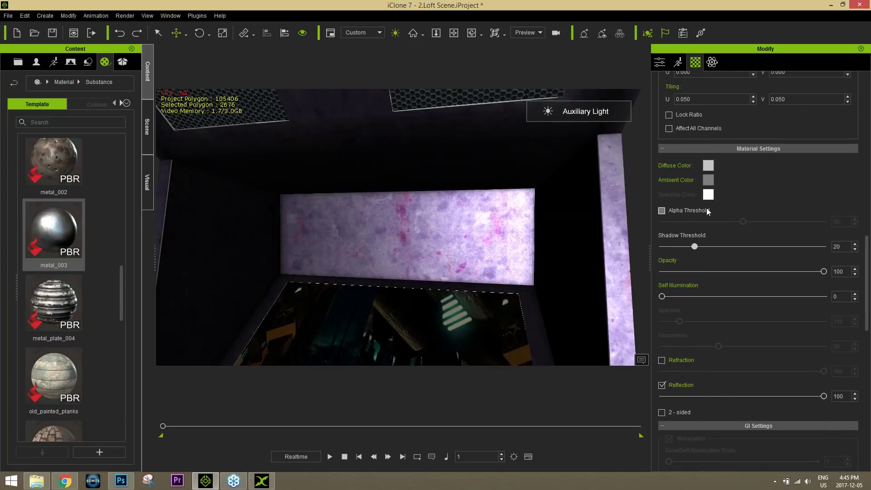
left_click(707, 178)
left_click(536, 225)
left_click_drag(536, 226, 536, 245)
left_click(496, 327)
- Turn off Reflection for the cabinet body's material and check the Channels group of its Substance settings
scroll(869, 332, "down", 4)
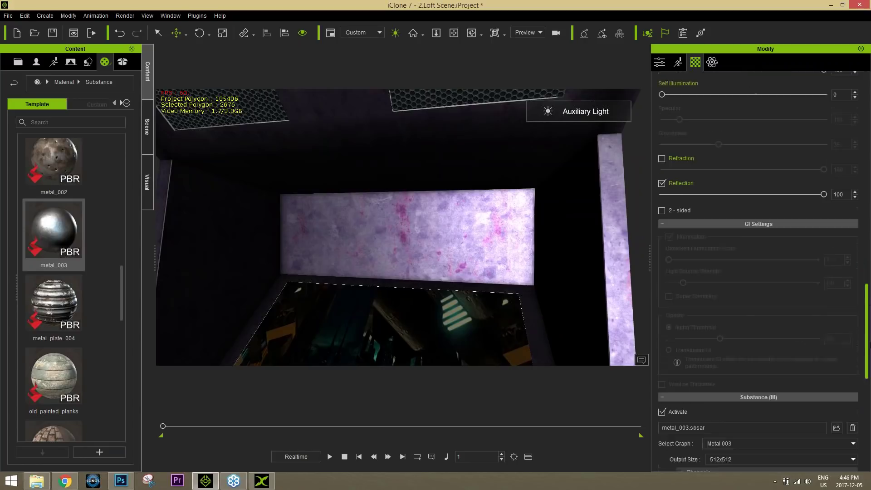
scroll(868, 327, "down", 4)
left_click(663, 167)
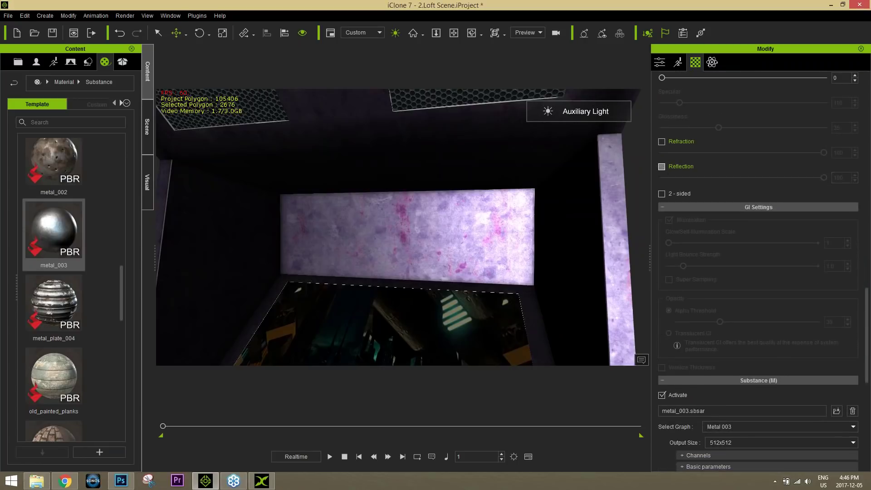
scroll(869, 348, "down", 7)
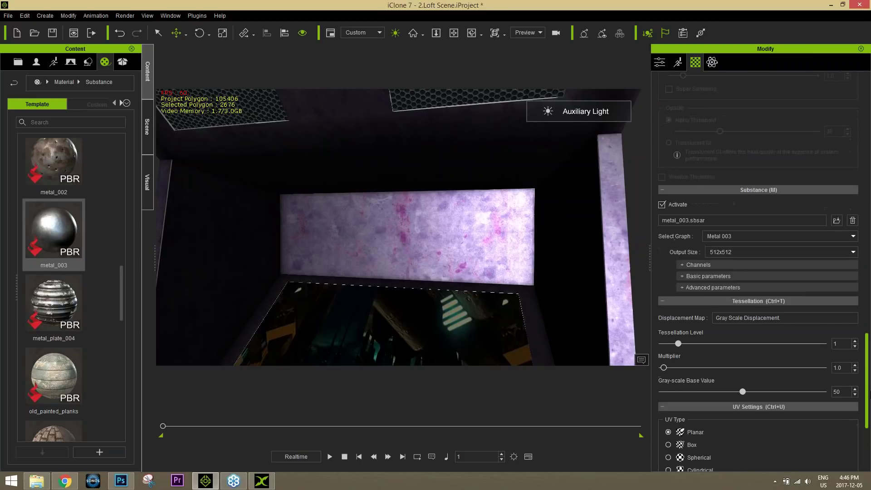
left_click(714, 264)
left_click(714, 264)
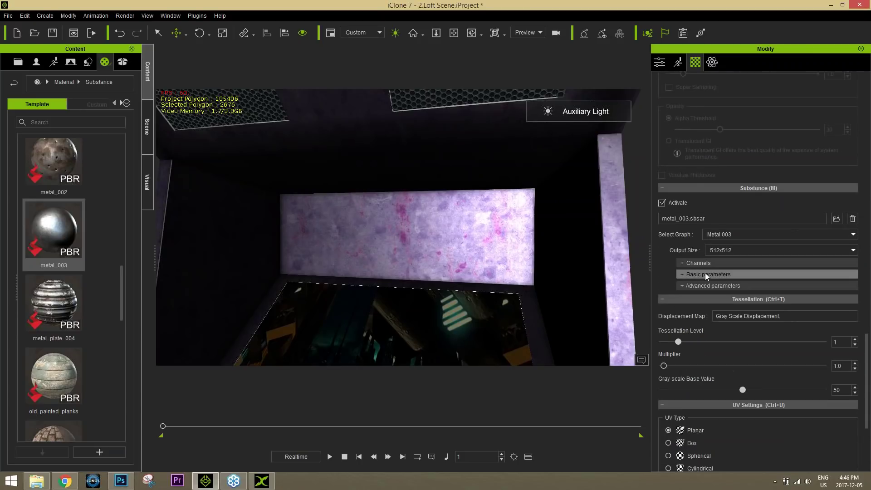
- Set the cabinet body's Metal 003 Substance advanced parameters to Age 0.00 and Metal Roughness 0.48
left_click(705, 275)
scroll(724, 322, "down", 3)
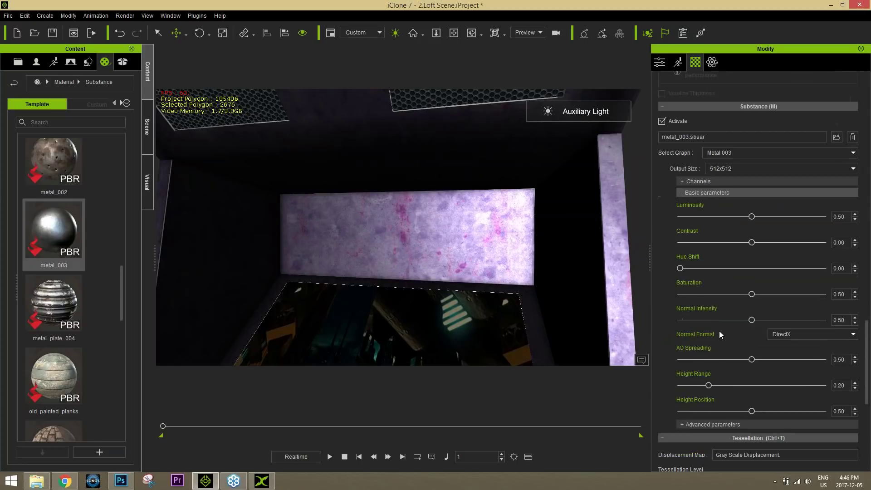
left_click(709, 197)
left_click(706, 205)
left_click_drag(751, 228, 642, 230)
left_click_drag(716, 271, 750, 270)
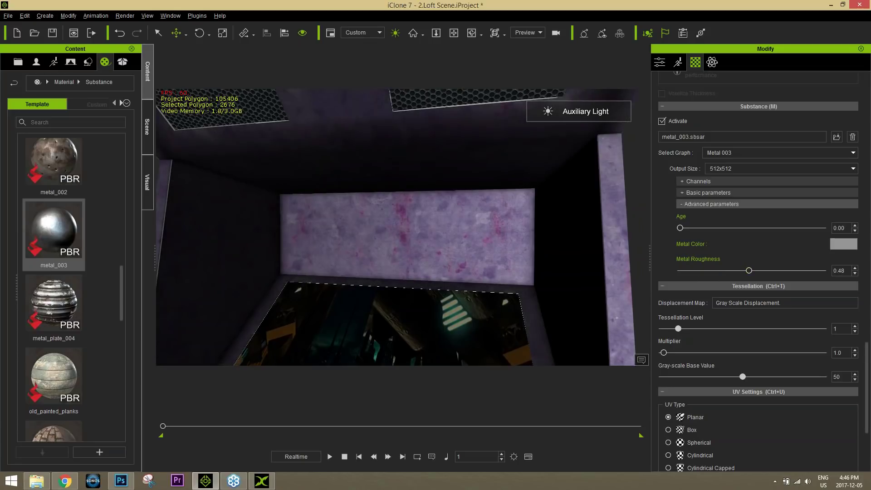
scroll(500, 281, "down", 3)
right_click_drag(502, 285, 430, 303)
scroll(414, 319, "up", 5)
scroll(414, 319, "down", 2)
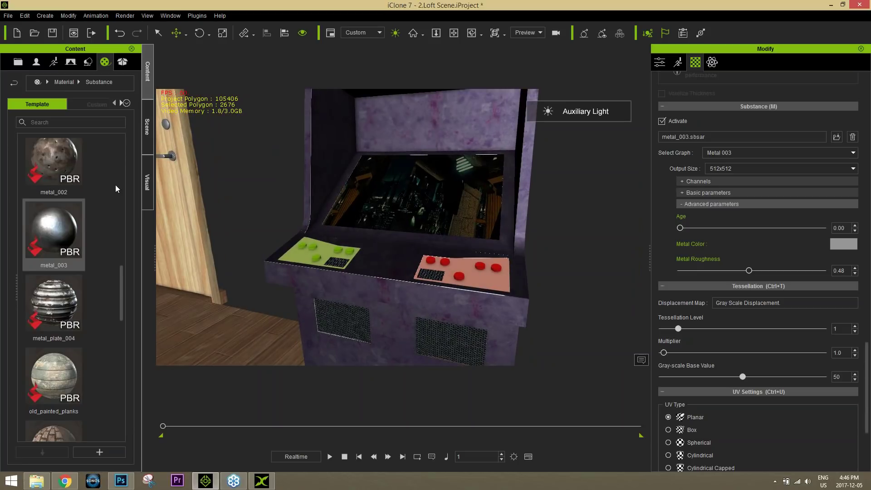
- Apply the Stripes_01 material from the Substance Power 200 library to the control panels around the arcade buttons
scroll(105, 206, "up", 10)
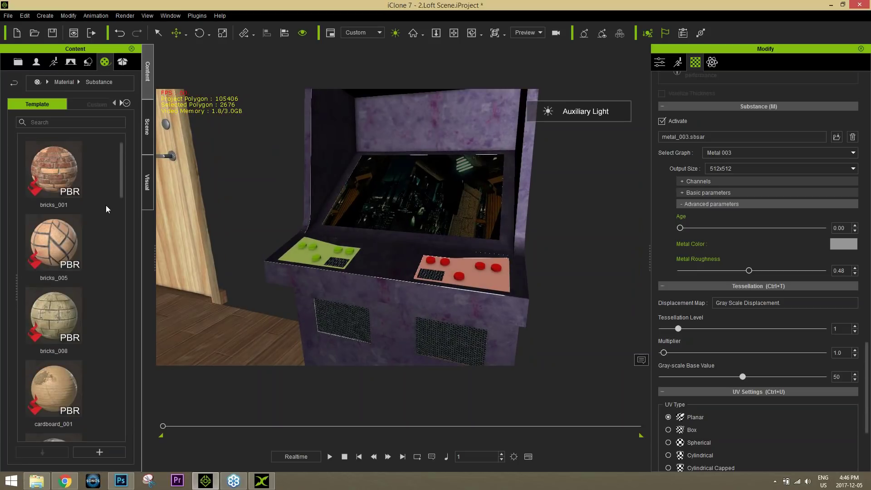
left_click(66, 82)
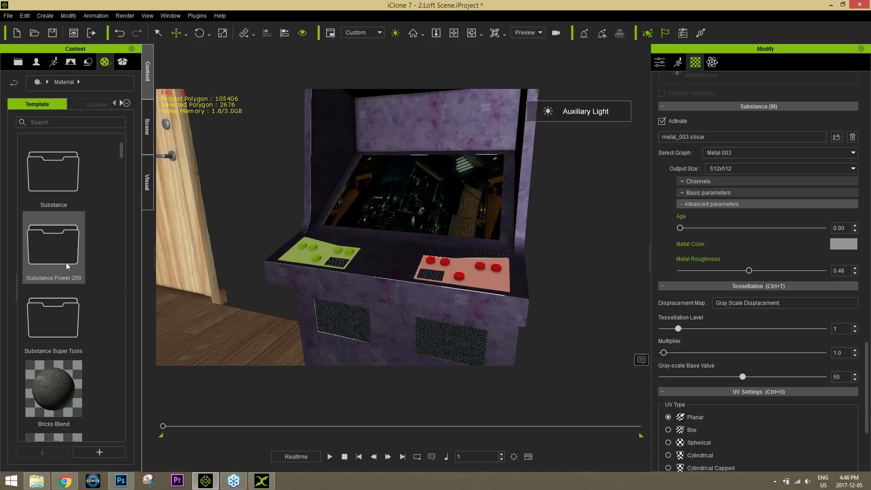
double_click(57, 250)
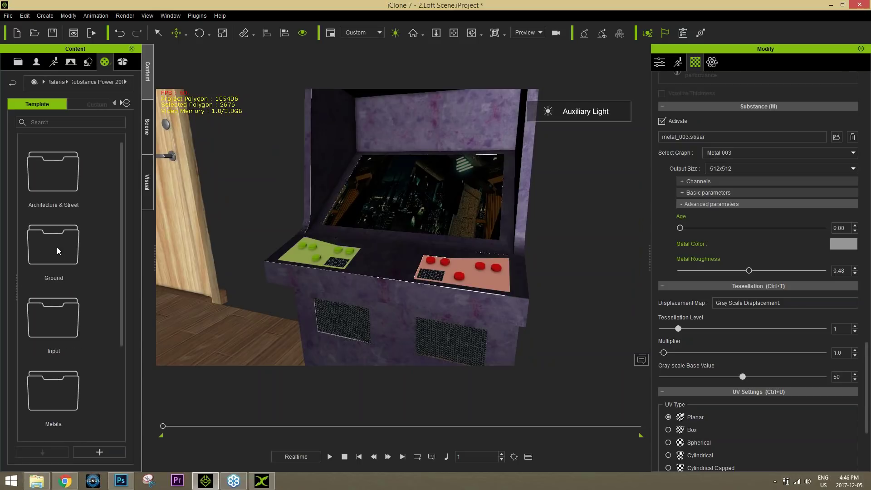
left_click_drag(120, 211, 51, 178)
double_click(52, 181)
left_click_drag(120, 150, 129, 402)
left_click_drag(54, 227, 307, 261)
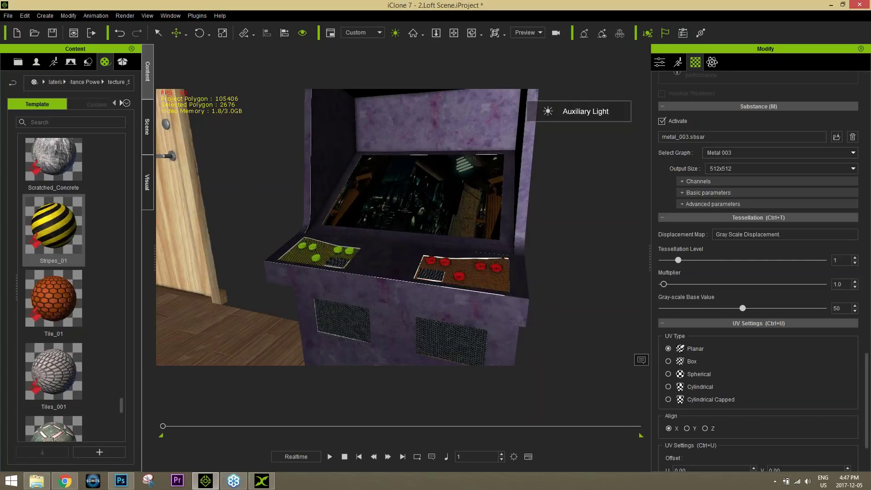
right_click_drag(490, 292, 482, 261)
scroll(448, 288, "up", 3)
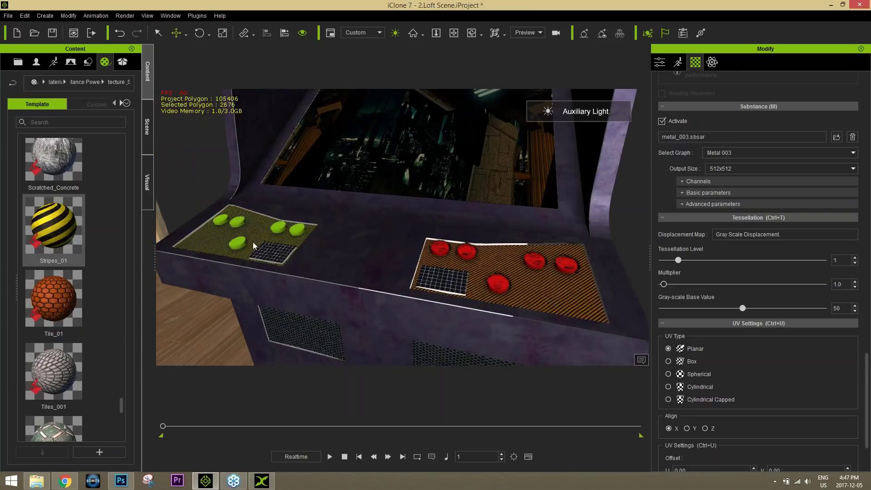
right_click_drag(354, 281, 439, 281)
scroll(471, 228, "down", 3)
- Select the cabinet's side artwork material and open its Base Color texture in Photoshop for editing
right_click_drag(536, 299, 412, 246)
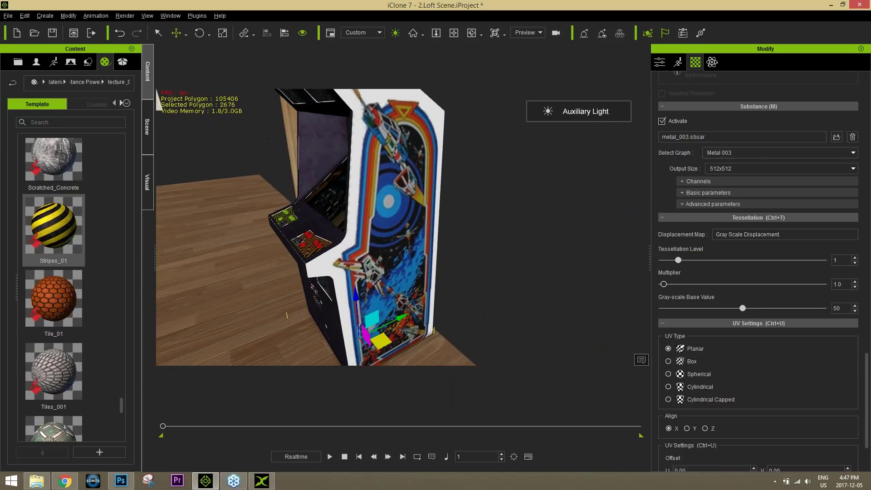
right_click_drag(407, 284, 393, 279)
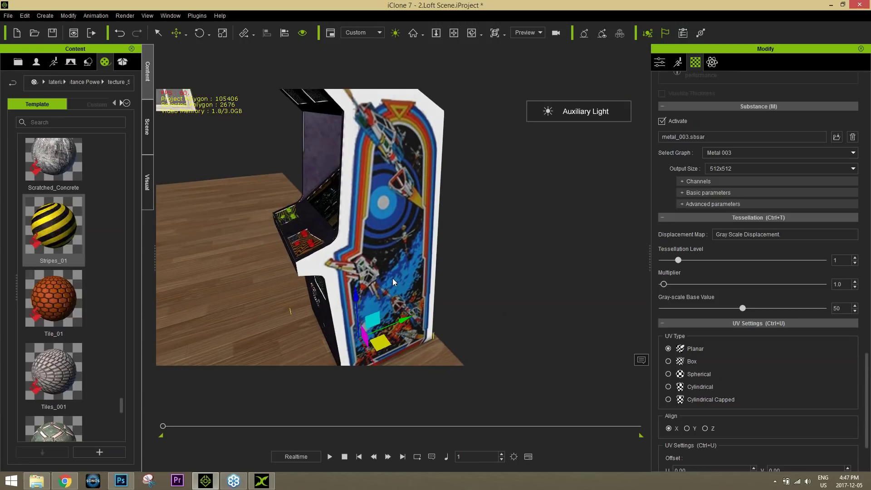
left_click(393, 278)
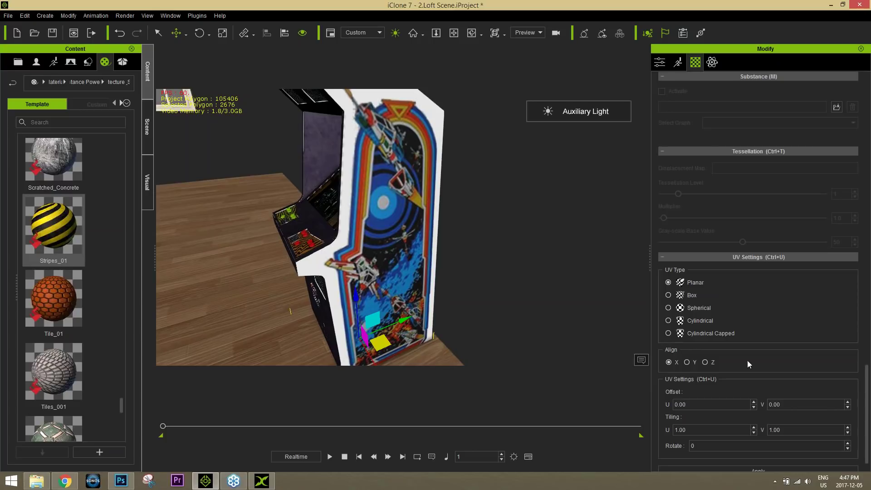
left_click_drag(868, 437, 868, 191)
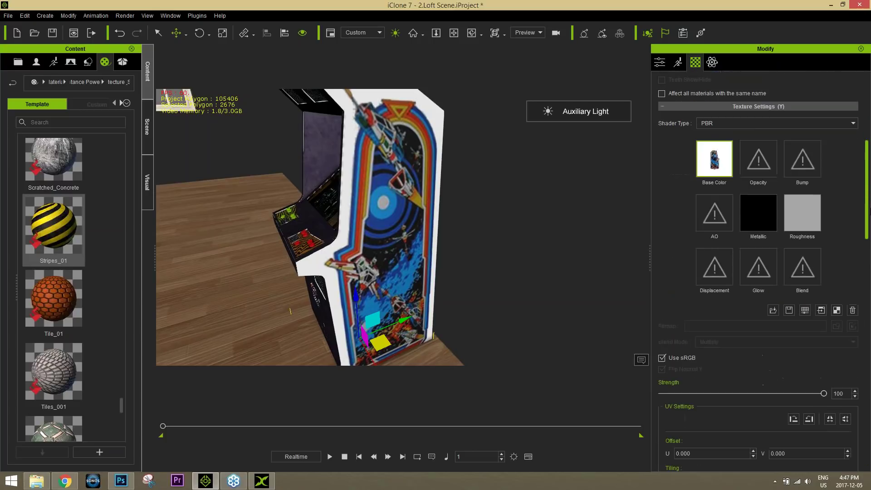
left_click(810, 310)
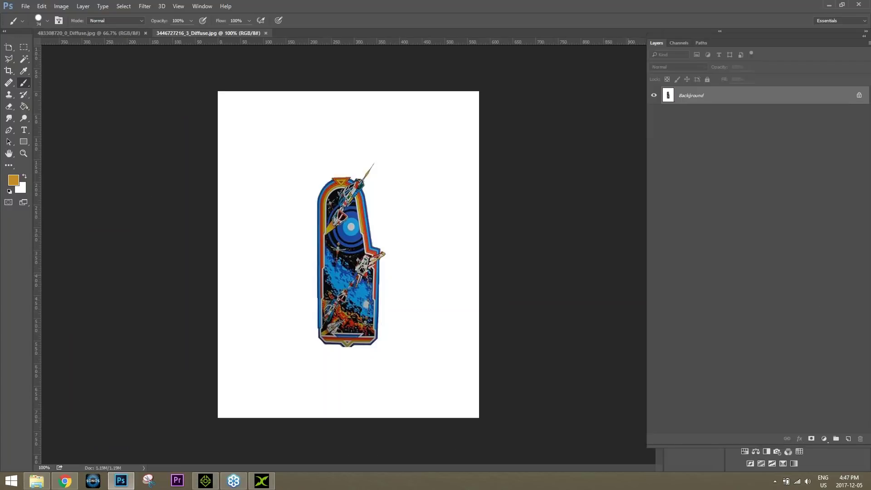
- Choose the 74 px maple leaf brush and set the foreground color to a saturated red with RGB 214, 0, 0
scroll(370, 313, "up", 3, "alt")
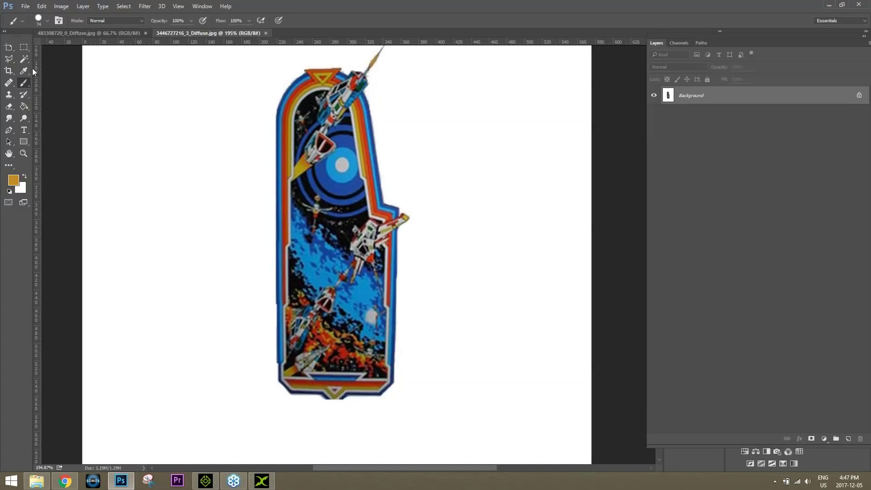
left_click(49, 21)
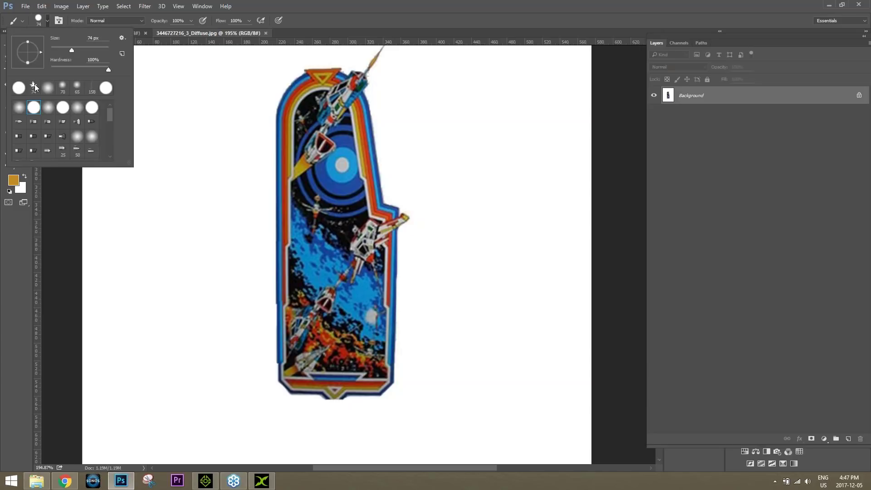
left_click(34, 87)
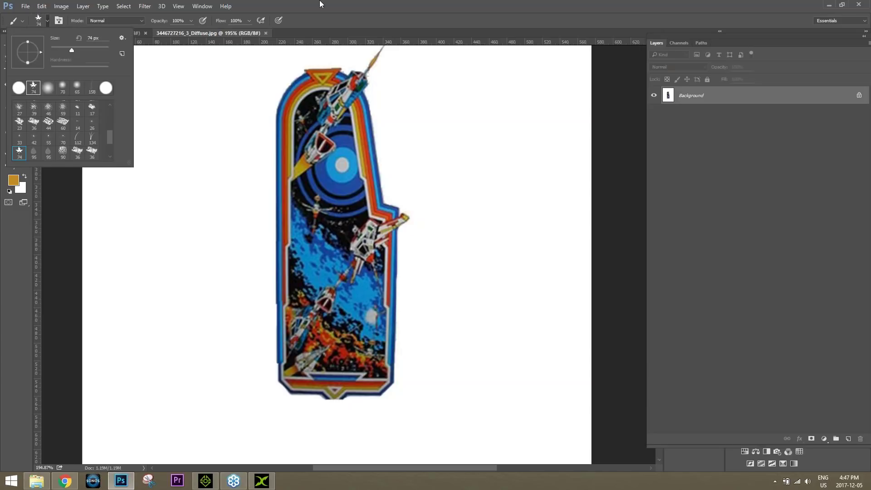
left_click(341, 7)
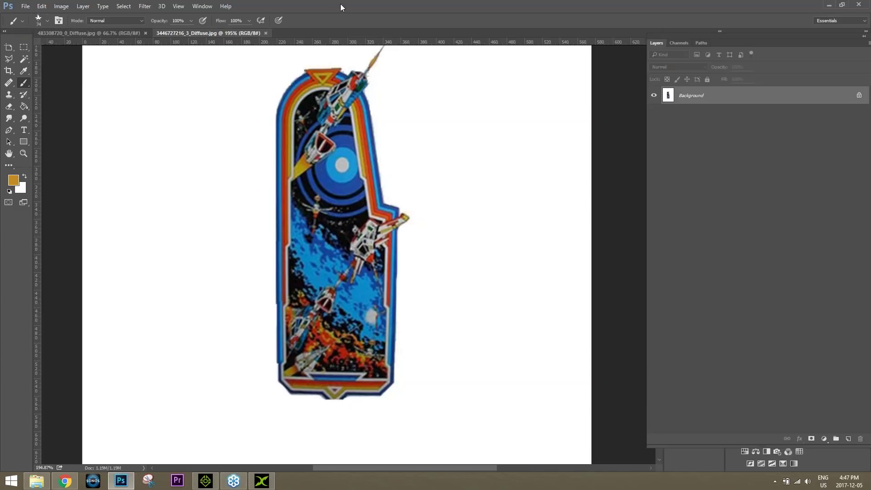
left_click(13, 181)
left_click_drag(591, 139, 586, 93)
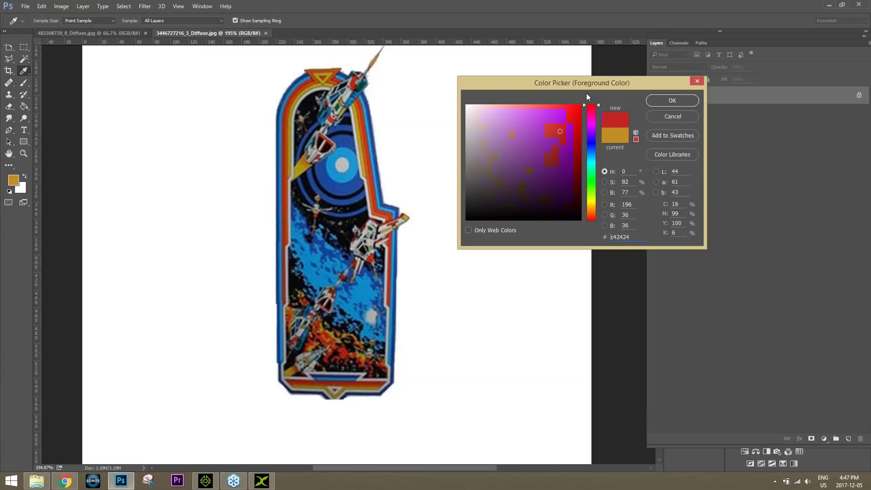
left_click(574, 127)
left_click(672, 99)
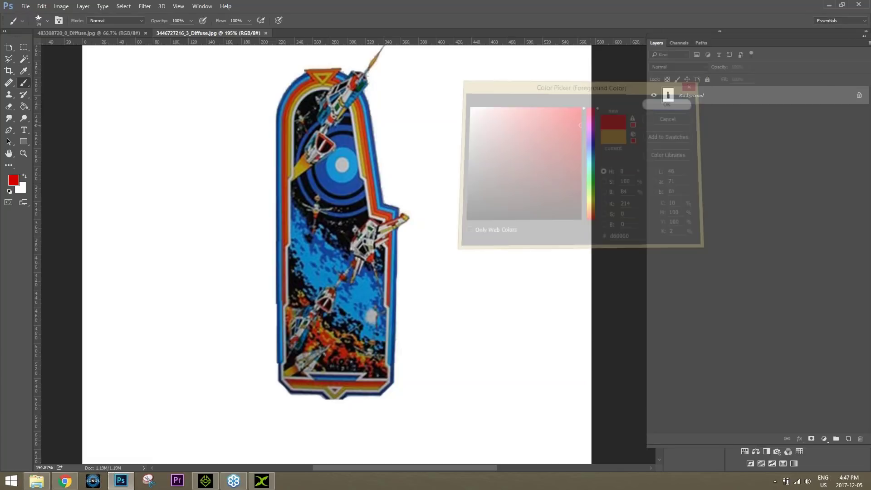
- Paint red maple leaves across the side artwork, save the JPEG at quality 12, and return to iClone
left_click_drag(317, 169, 335, 254)
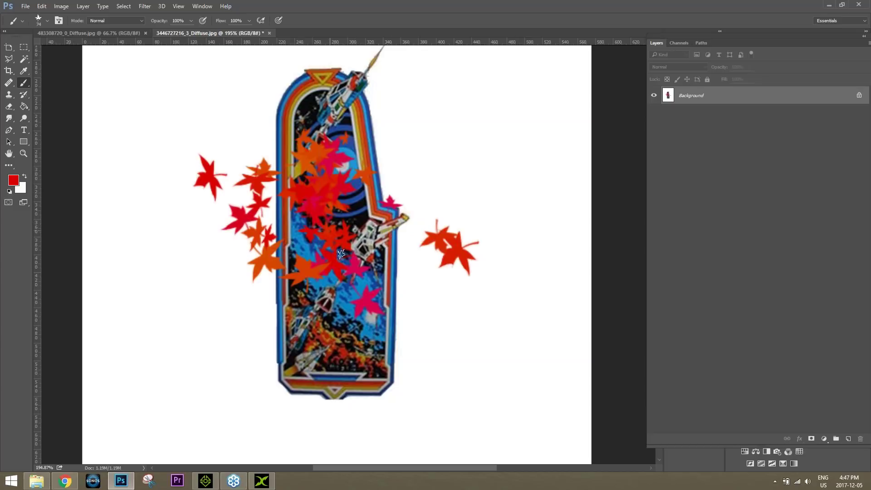
left_click(25, 6)
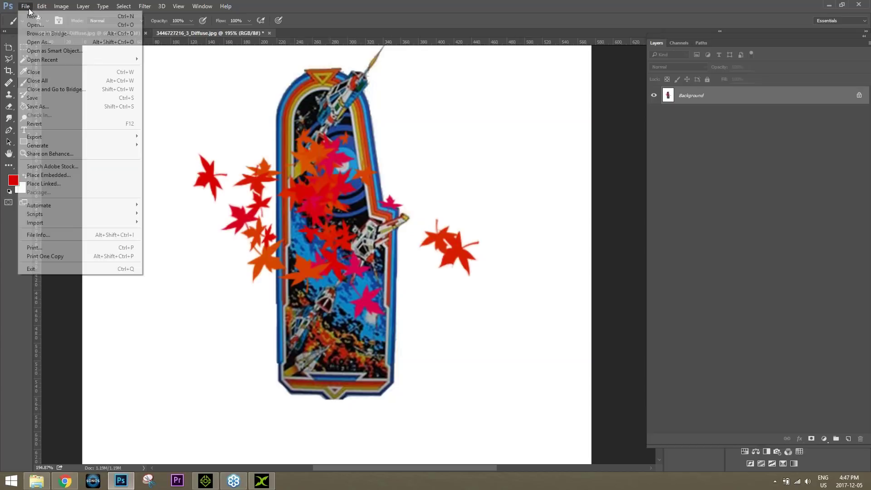
left_click(27, 95)
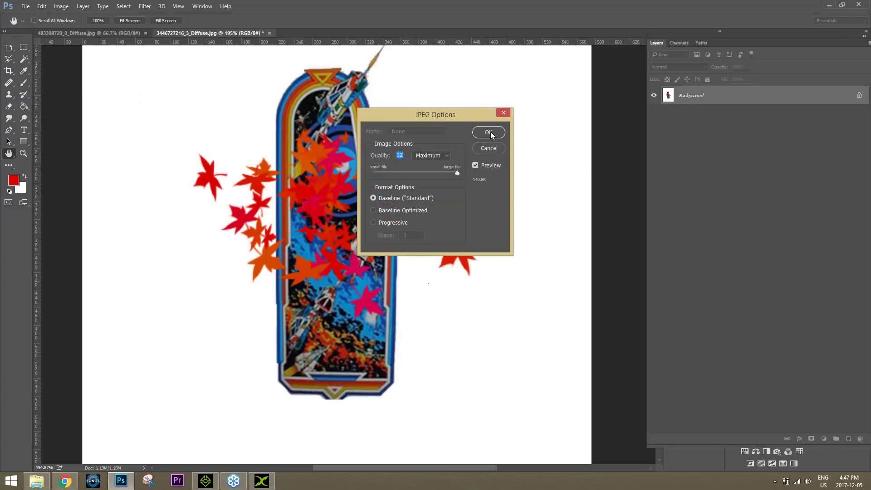
left_click(489, 132)
left_click(214, 484)
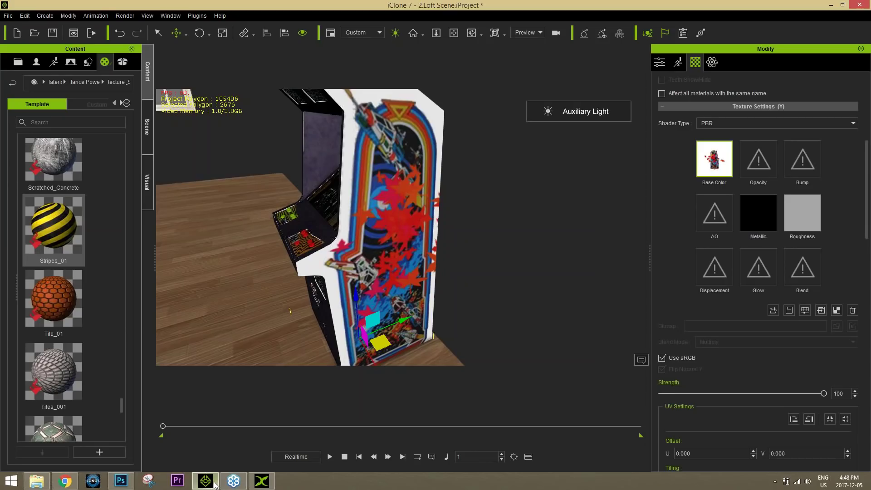
right_click_drag(613, 245, 343, 283)
- Close iClone 3DXchange without exporting the Arcade-SpaceDuel data and view the whole cabinet in the iClone scene
left_click(269, 484)
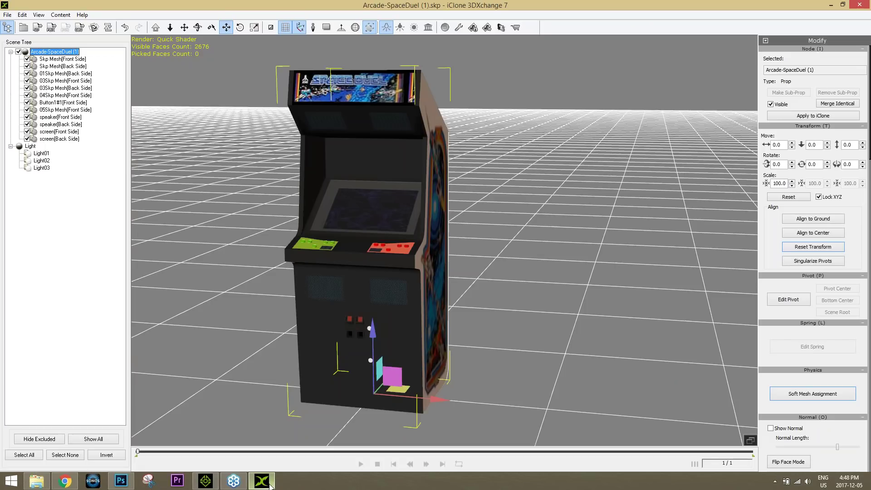
left_click(860, 5)
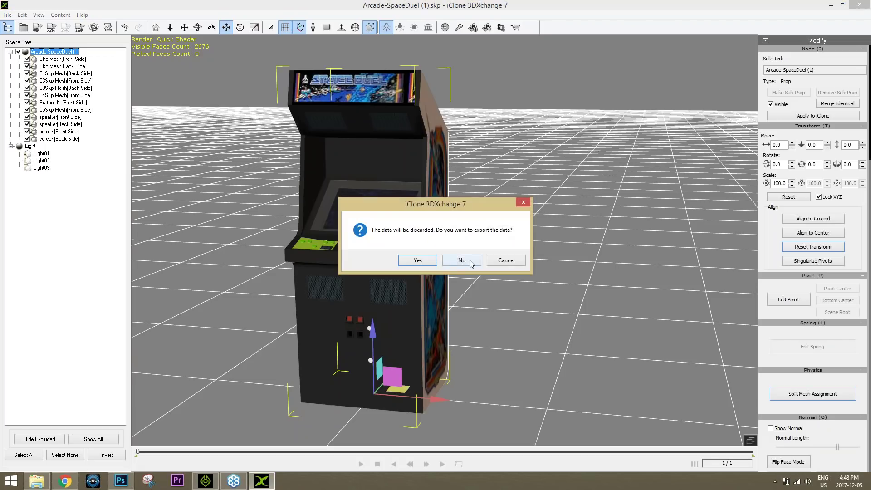
left_click(462, 260)
right_click_drag(307, 255, 372, 256)
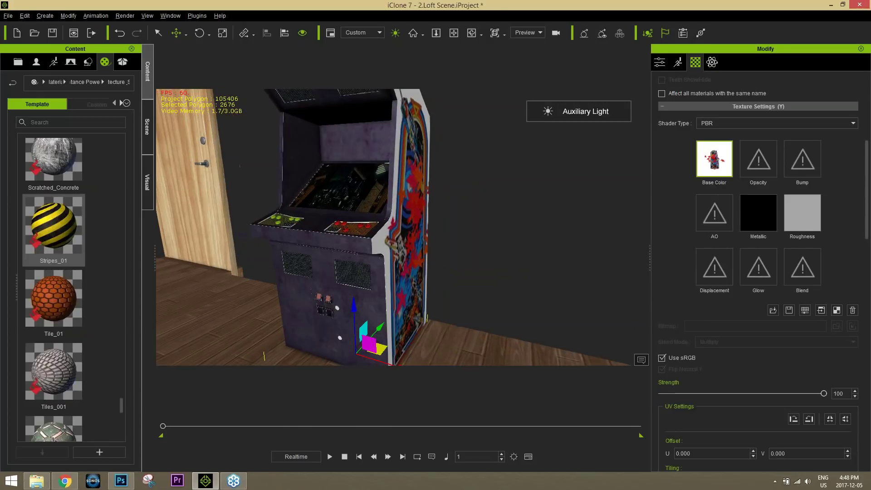
scroll(387, 199, "down", 5)
right_click_drag(427, 244, 391, 244)
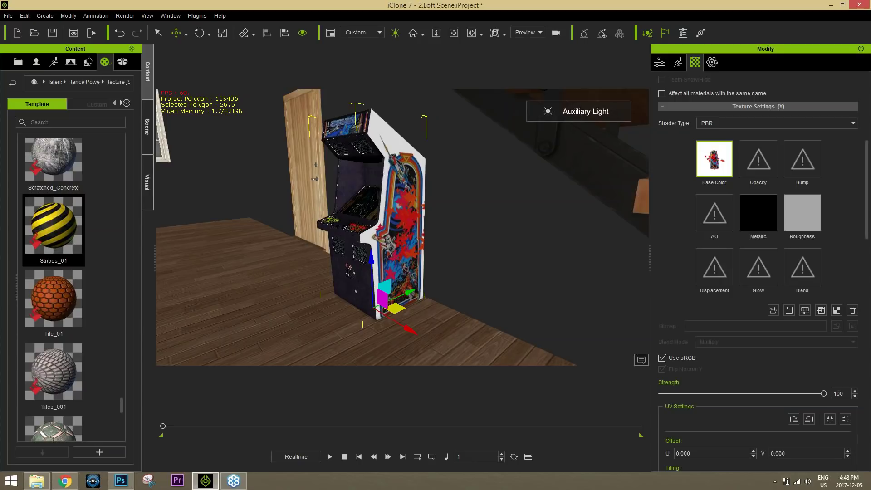
- Switch to Chrome and open city.reallusion.com in a new tab
left_click(74, 484)
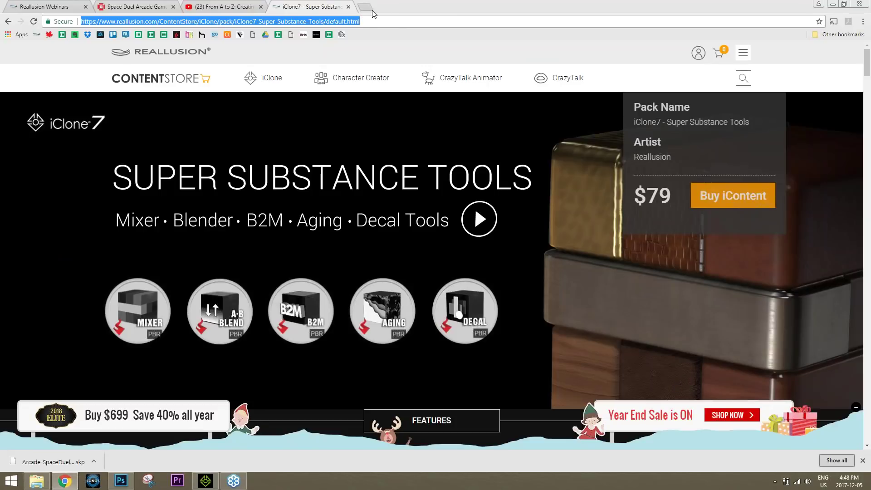
left_click(365, 8)
type("city.reallusion.com")
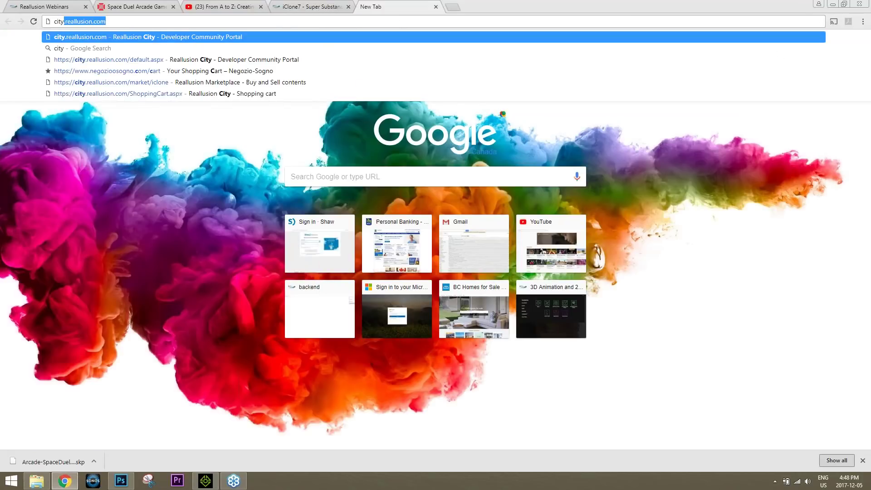
key("Return")
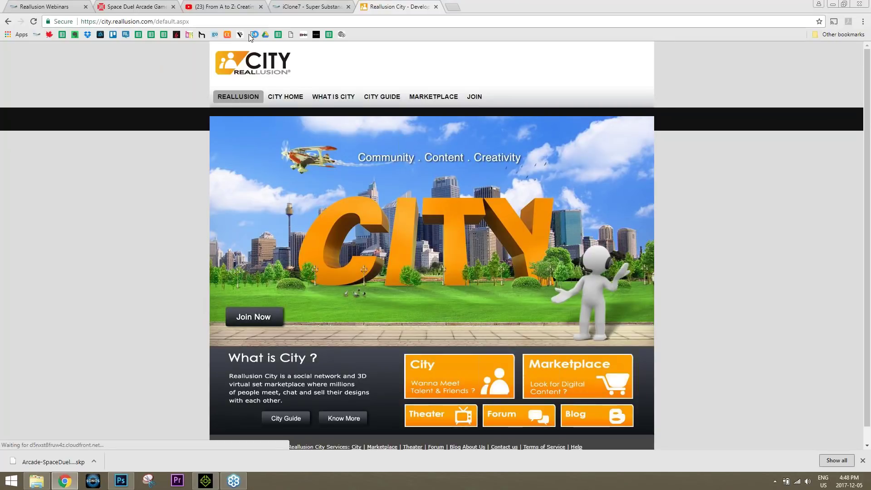
- Open the Marketplace's iClone 3D Content section and look through its certified and top paid content
left_click(432, 97)
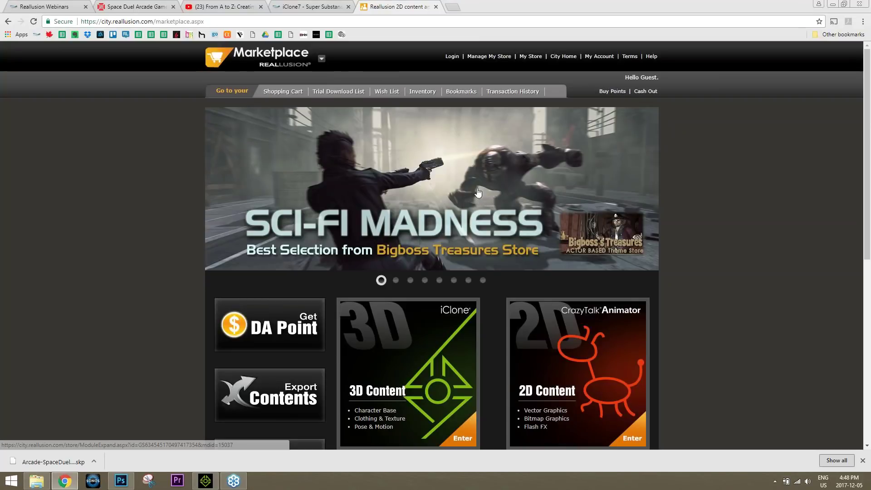
scroll(658, 207, "down", 2)
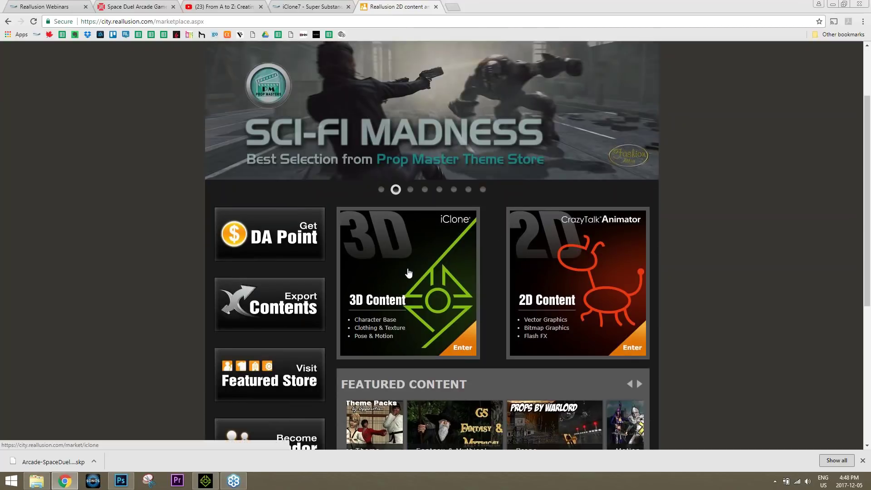
left_click(410, 274)
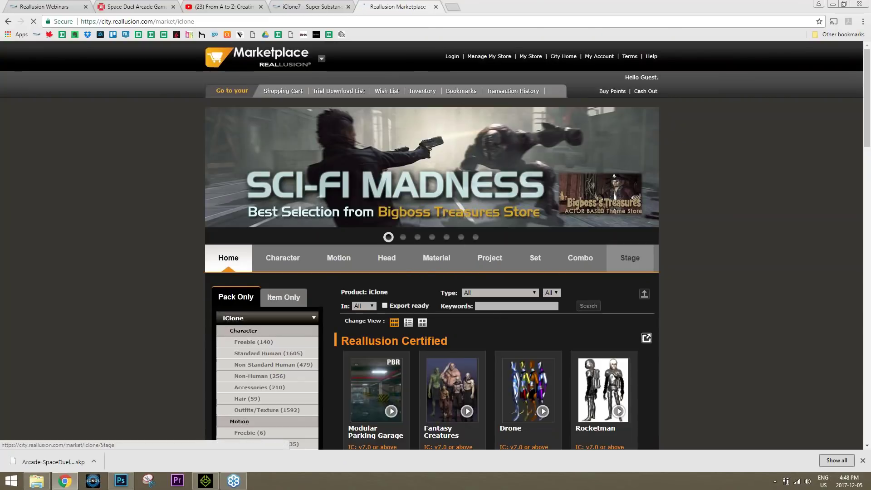
scroll(779, 260, "down", 4)
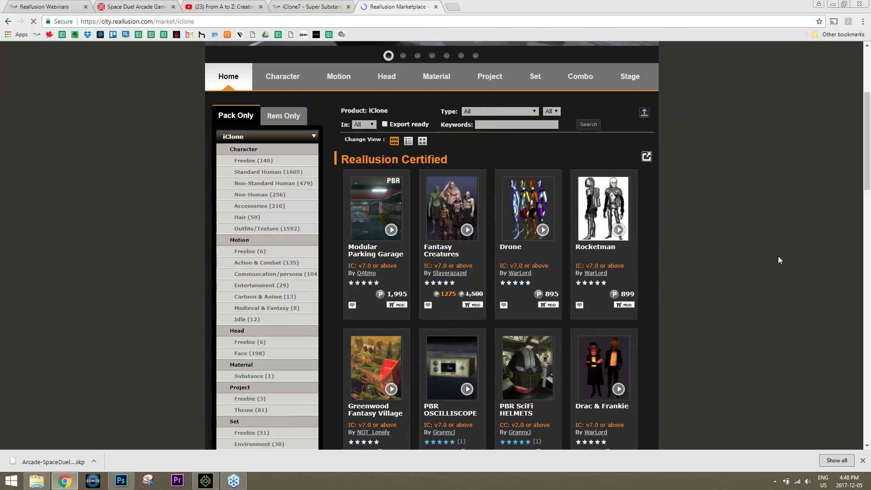
scroll(778, 256, "down", 10)
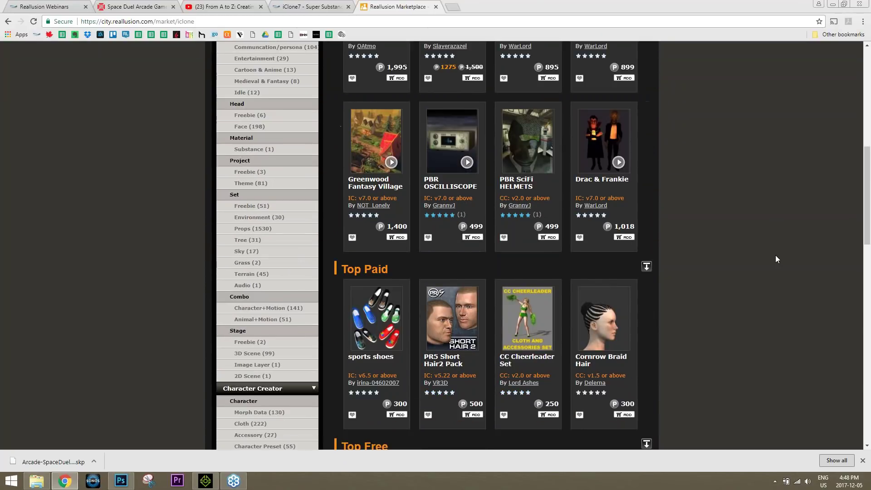
- Search the Marketplace's iClone content for "3d everything geek"
scroll(775, 259, "down", 5)
scroll(743, 211, "up", 15)
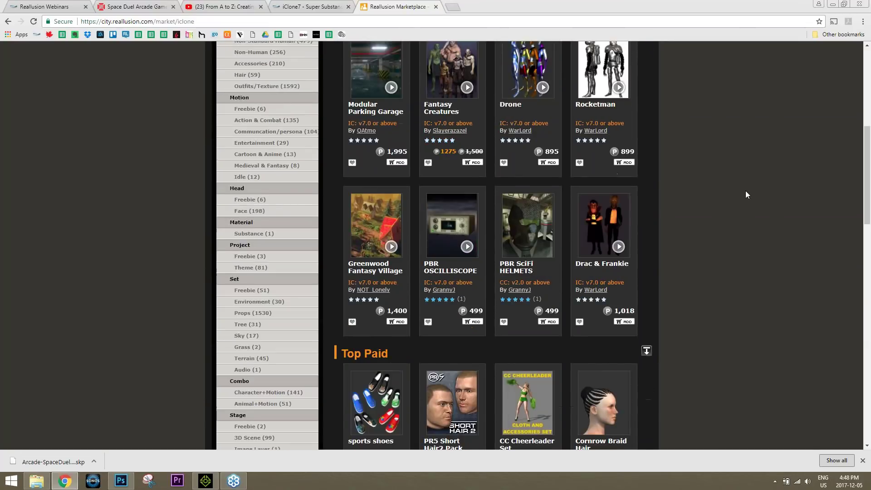
left_click(520, 260)
type("3d everything")
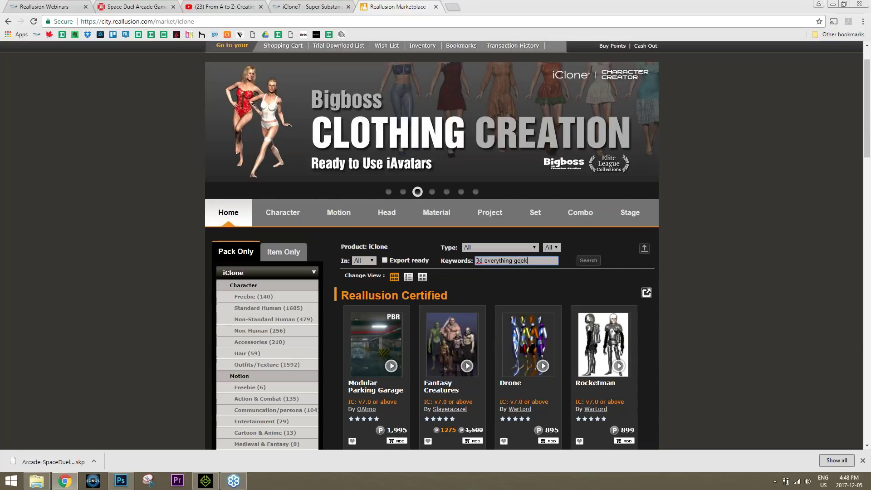
type(" geek")
key("Return")
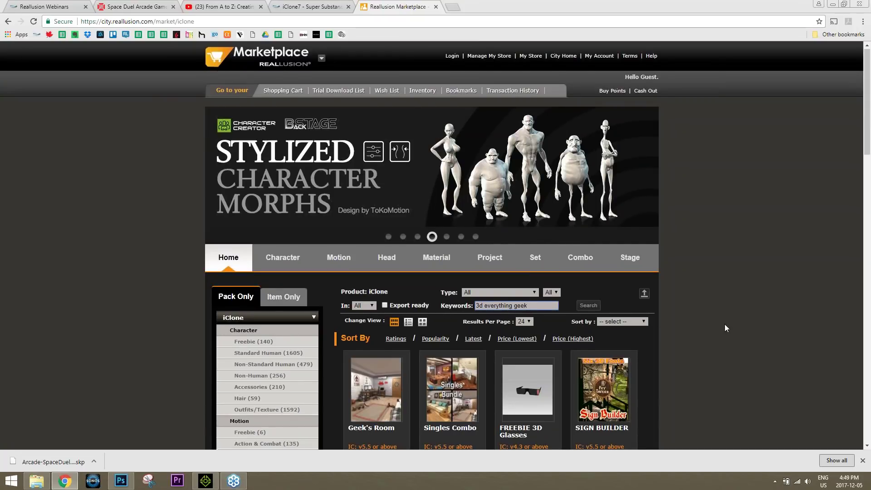
- Open the Geek's Room product page from the search results and skim it
scroll(725, 324, "down", 4)
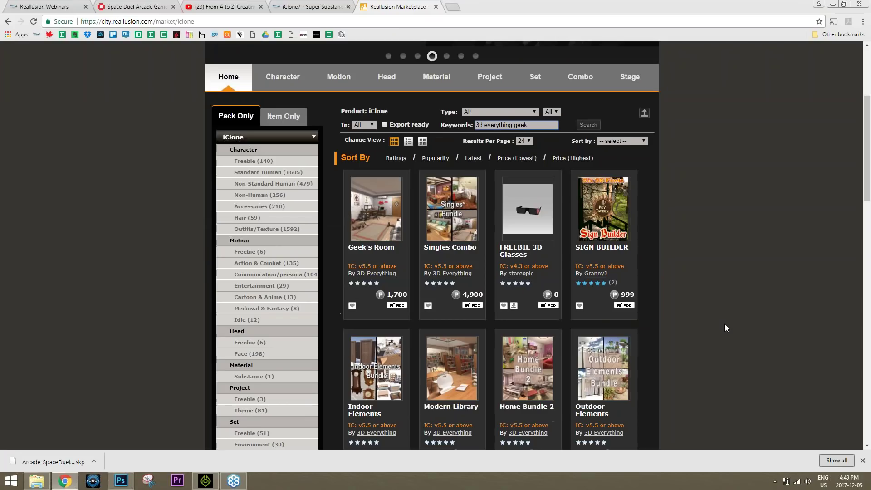
left_click(376, 218)
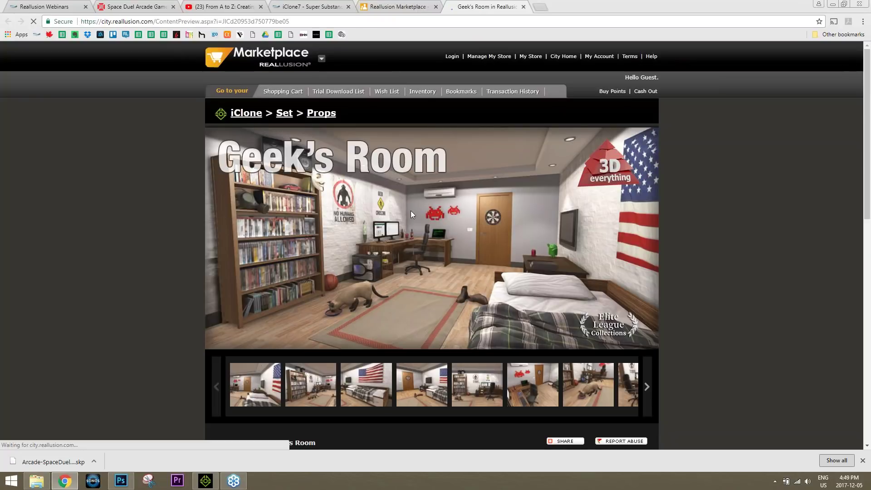
scroll(774, 275, "down", 6)
scroll(772, 274, "up", 4)
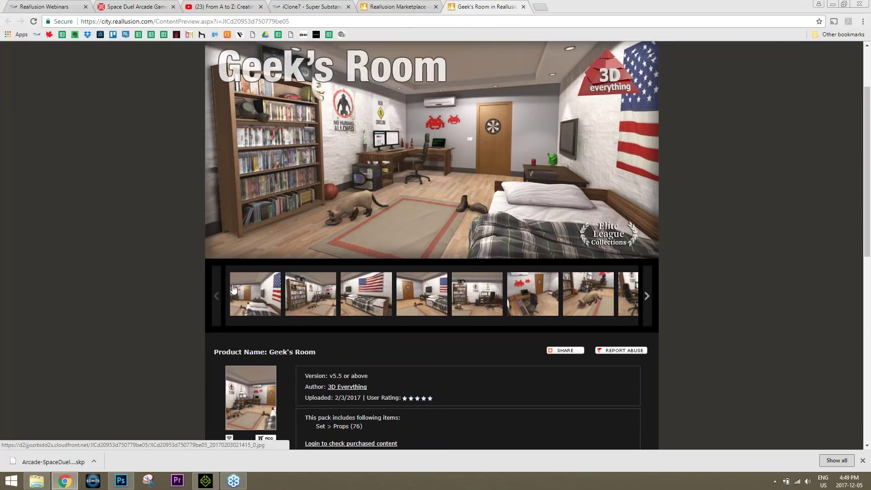
- View the Geek's Room preview images enlarged, cycle through the whole gallery, and close the image viewer
left_click(254, 296)
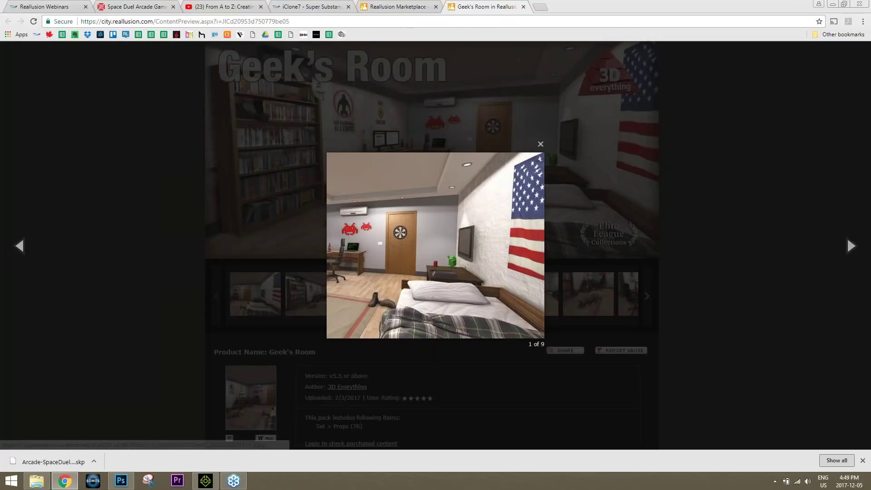
left_click(852, 247)
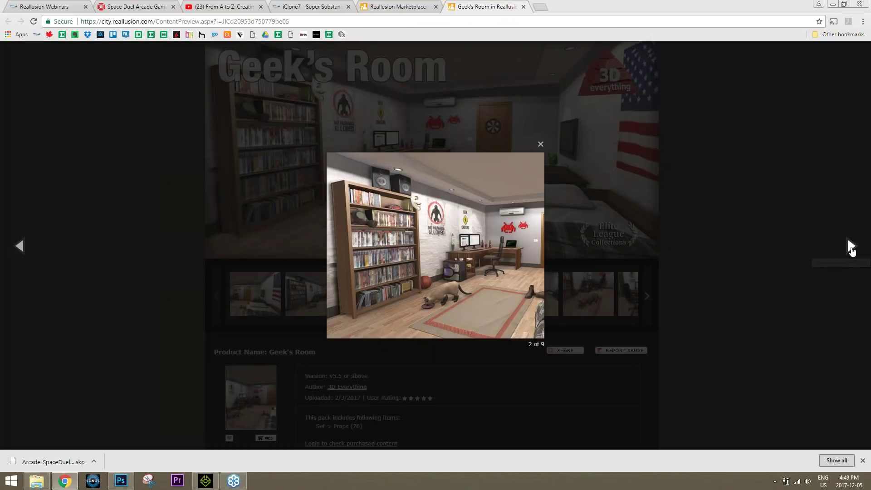
left_click(852, 248)
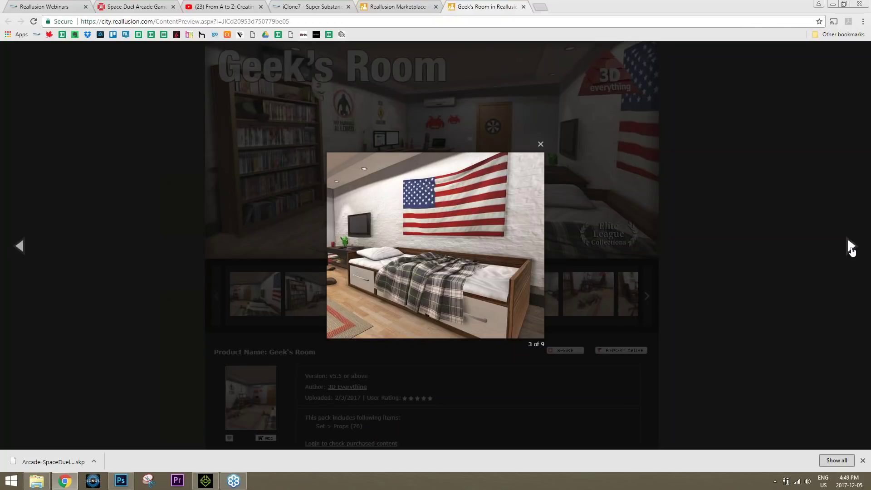
left_click(851, 248)
left_click(852, 248)
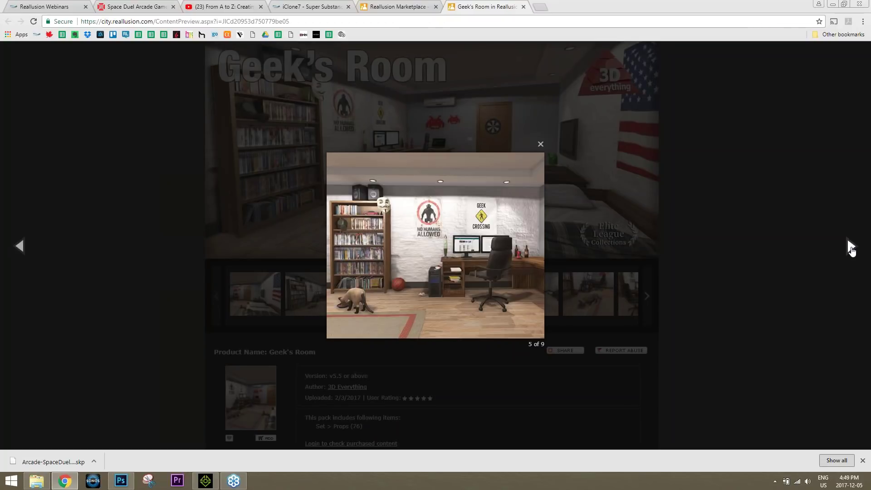
left_click(851, 247)
left_click(851, 248)
left_click(851, 247)
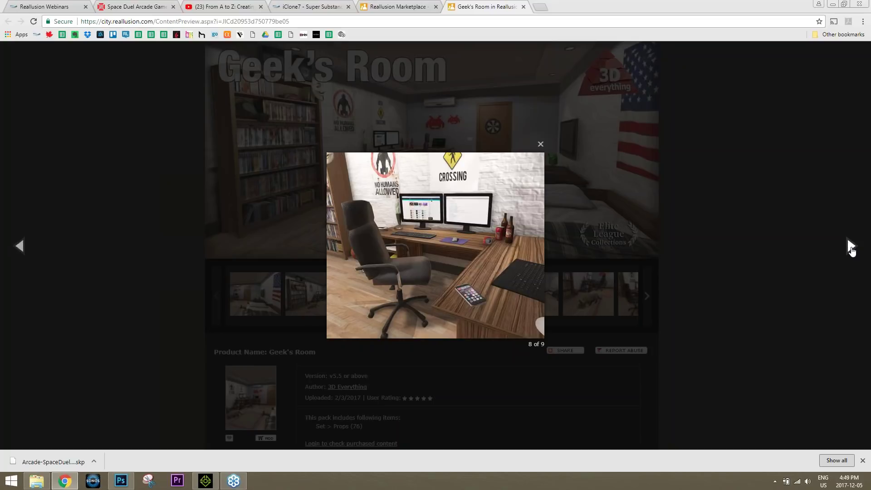
left_click(851, 248)
left_click(851, 247)
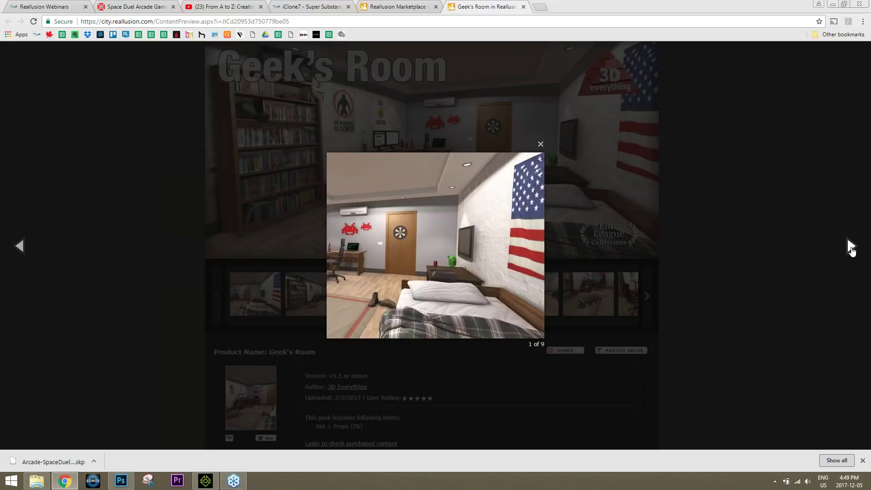
left_click(851, 247)
left_click(852, 248)
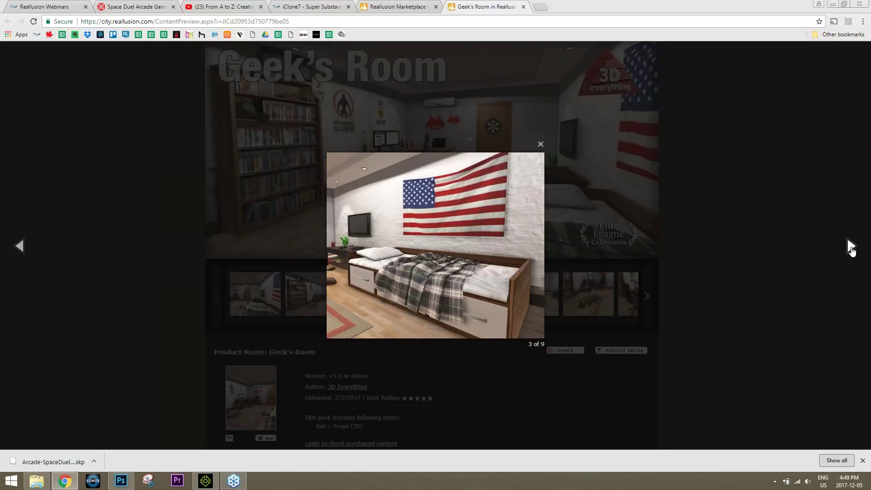
left_click(852, 248)
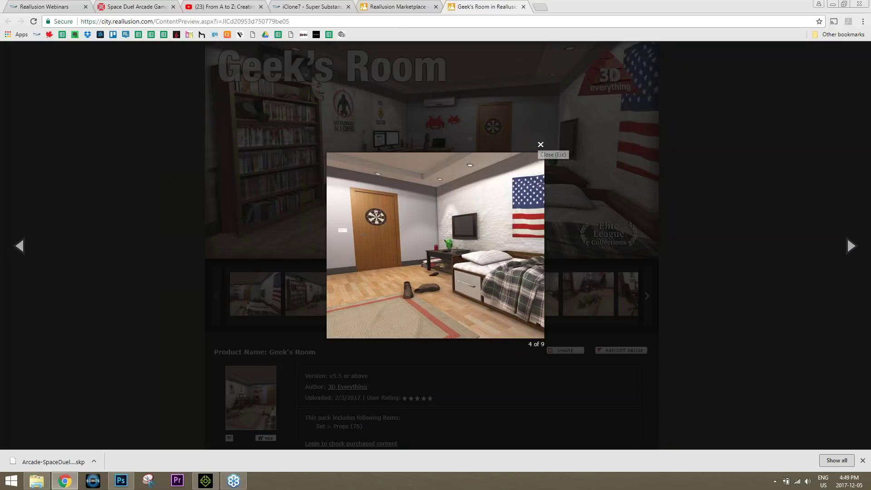
left_click(541, 145)
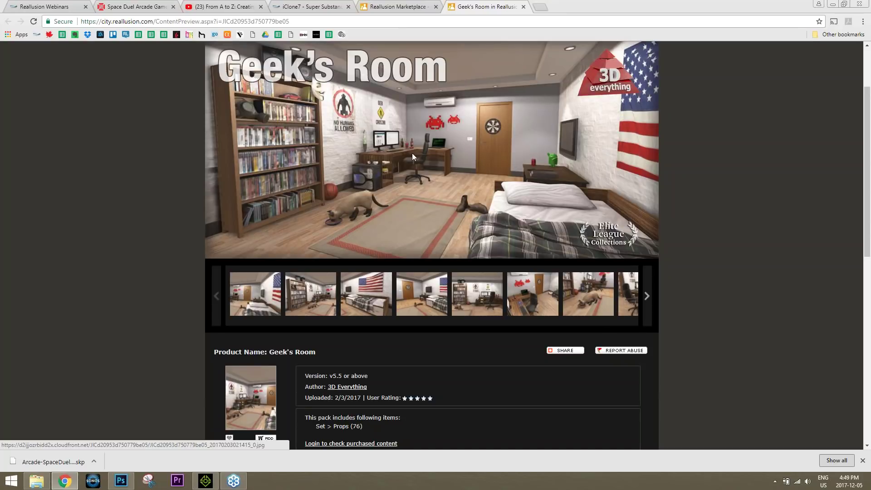
- Examine the Geek's Room pack's included items, iContent and export pricing, product description and related products
scroll(750, 210, "down", 6)
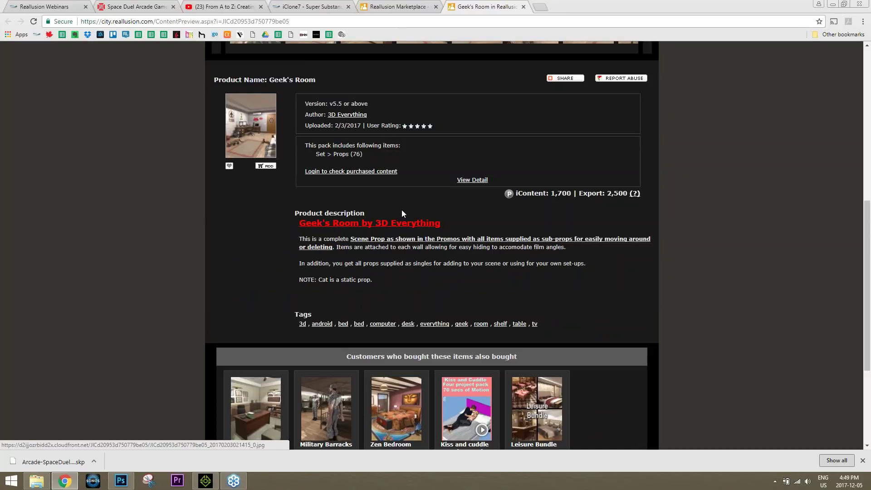
scroll(680, 210, "down", 5)
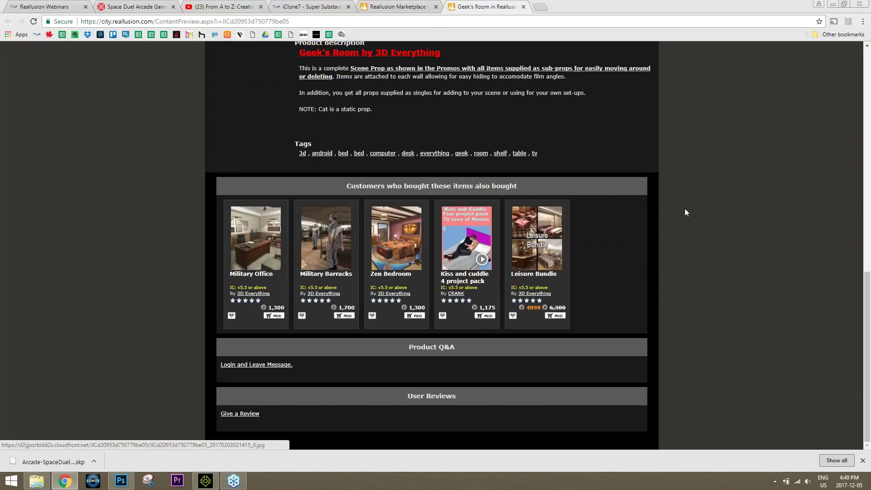
scroll(686, 211, "up", 3)
scroll(685, 213, "up", 2)
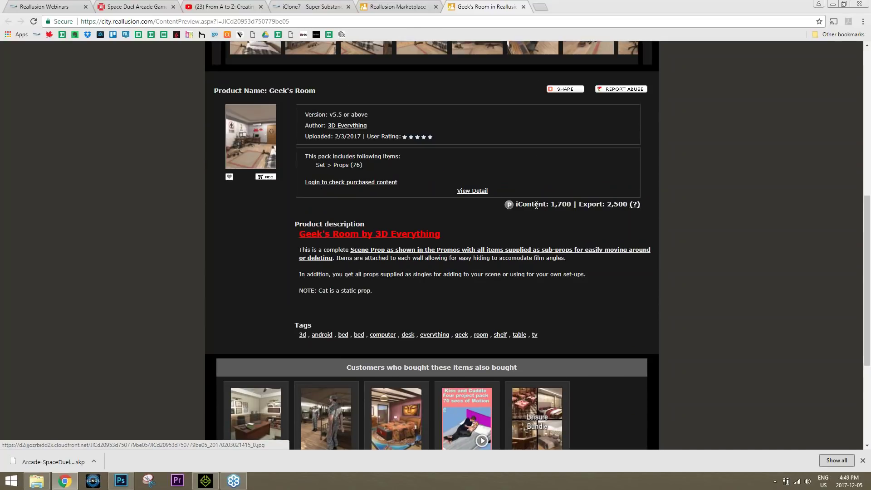
scroll(535, 206, "up", 7)
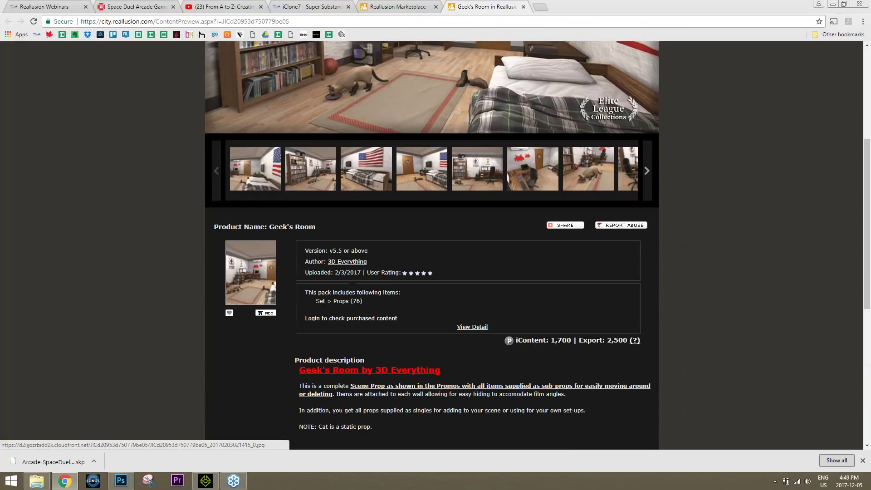
scroll(435, 245, "down", 5)
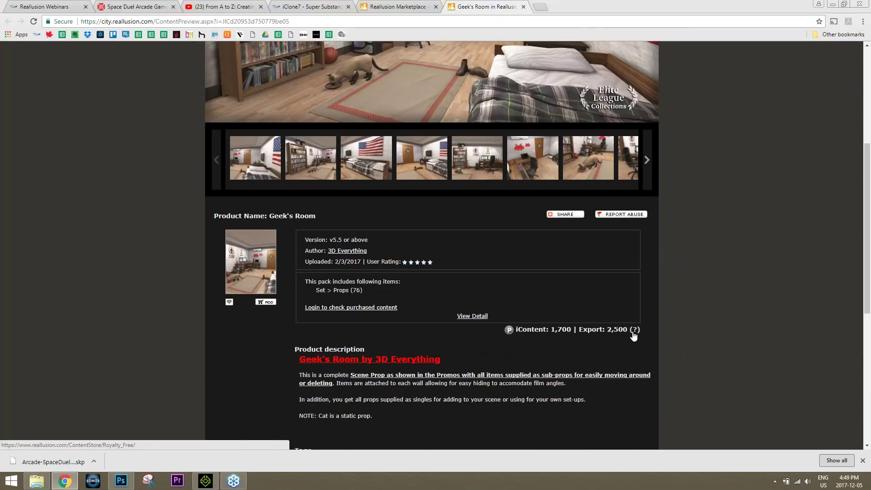
scroll(589, 310, "down", 5)
scroll(568, 304, "up", 6)
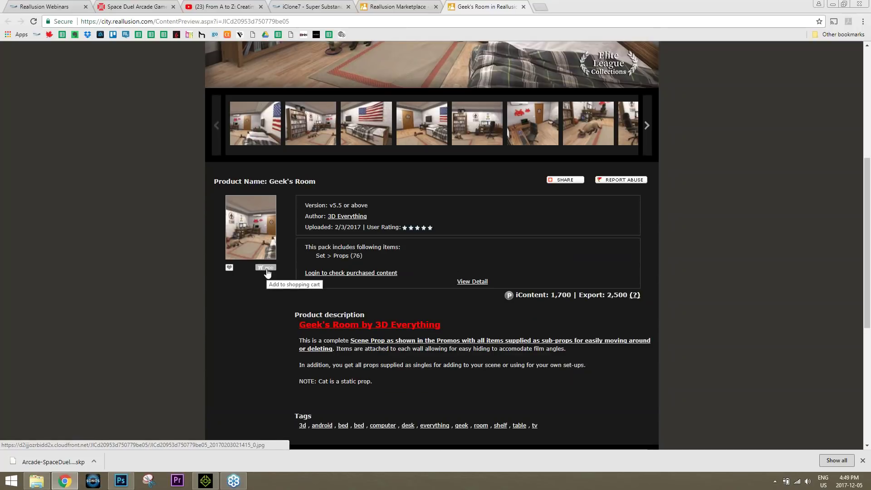
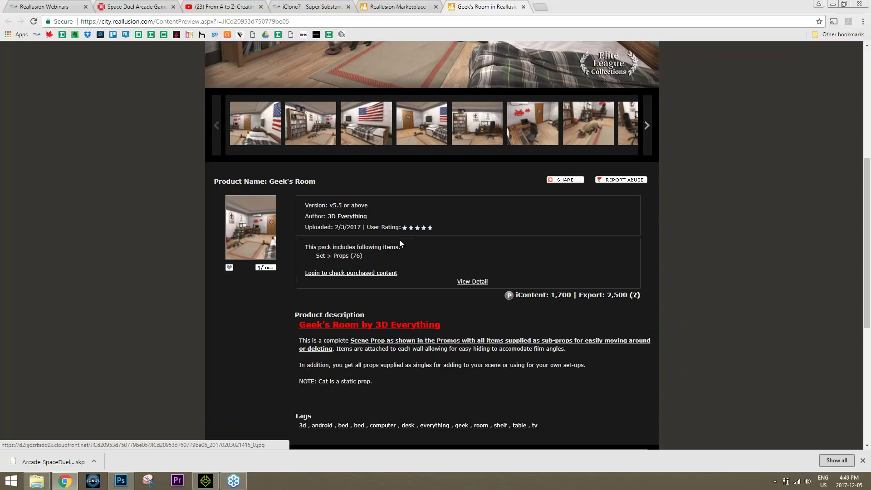
scroll(394, 260, "up", 5)
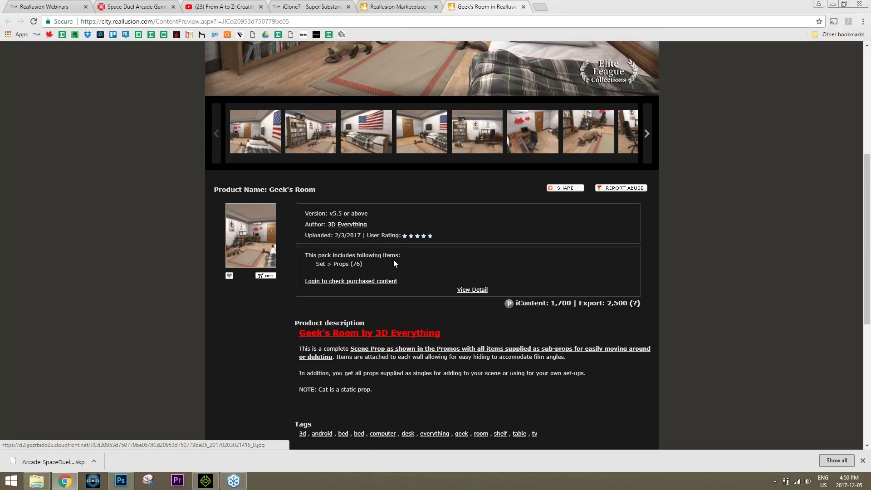
- Switch to iClone and open the Props folder in the Set template content
left_click(206, 482)
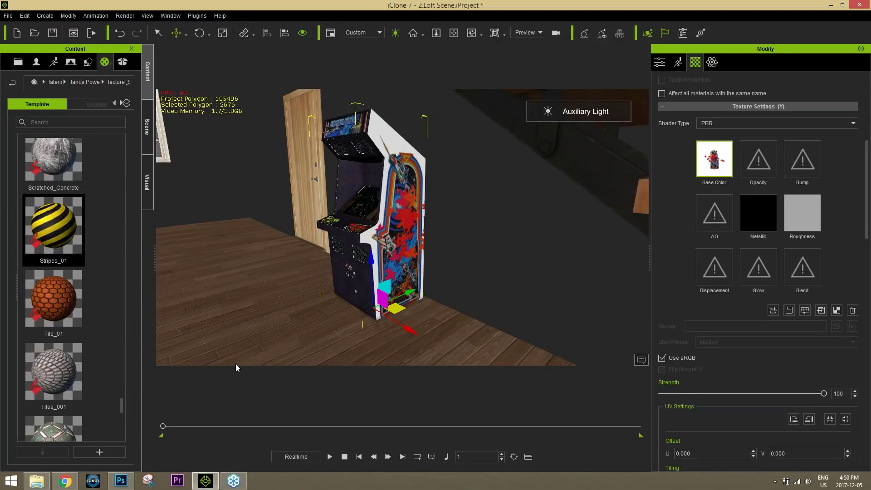
left_click(89, 63)
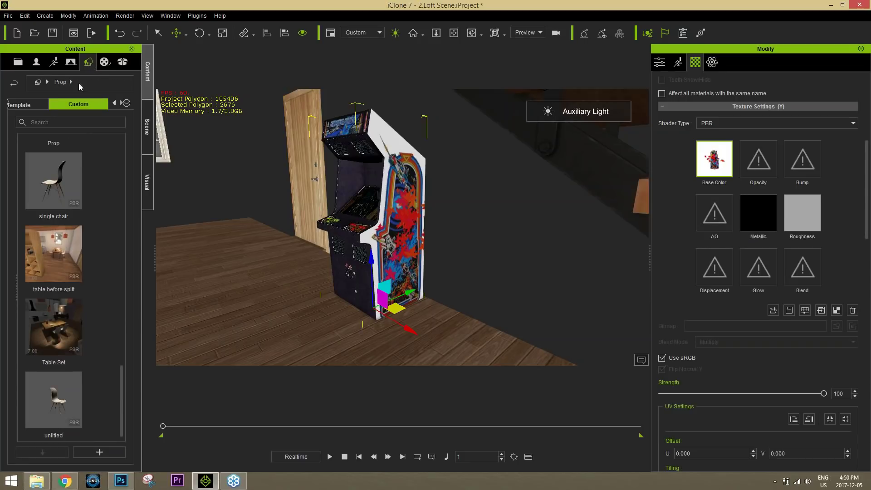
left_click(36, 106)
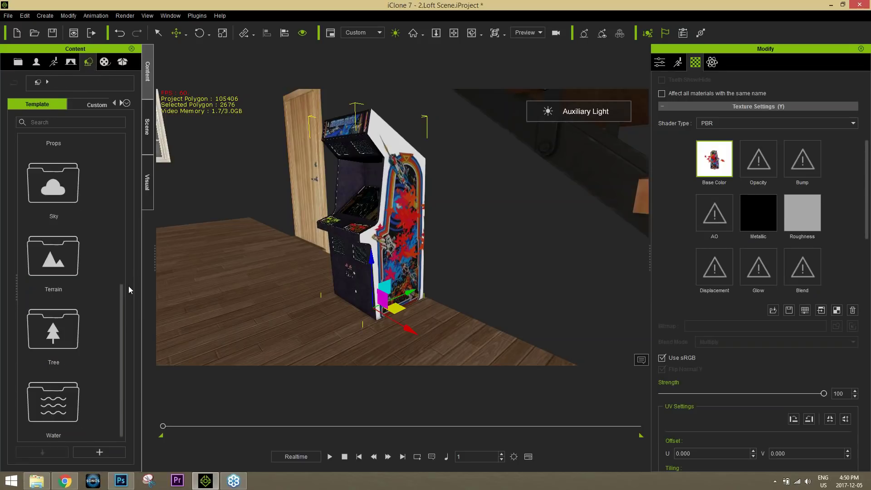
scroll(123, 310, "up", 5)
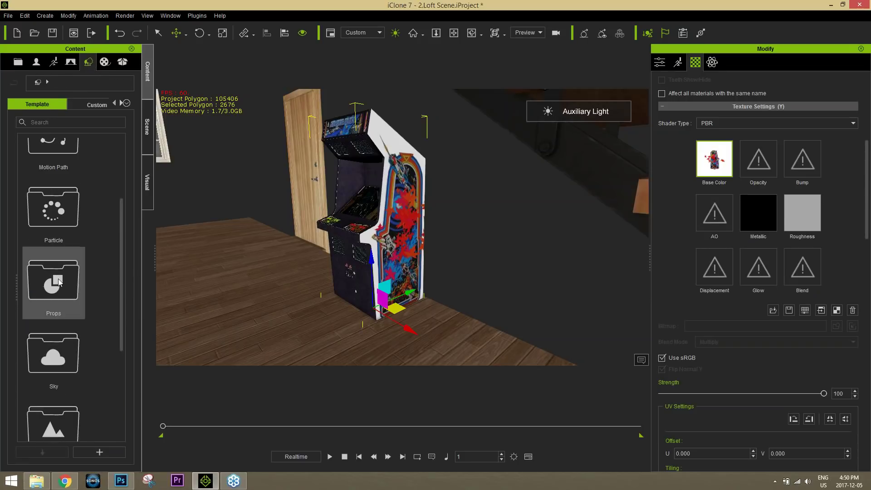
double_click(56, 284)
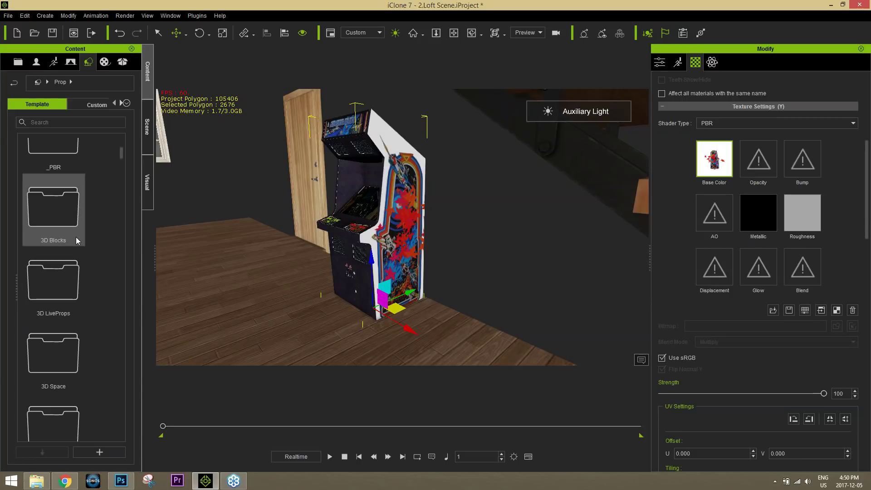
- Compare the Props folder's list view and different thumbnail sizes, ending on the large thumbnails
scroll(69, 234, "down", 4)
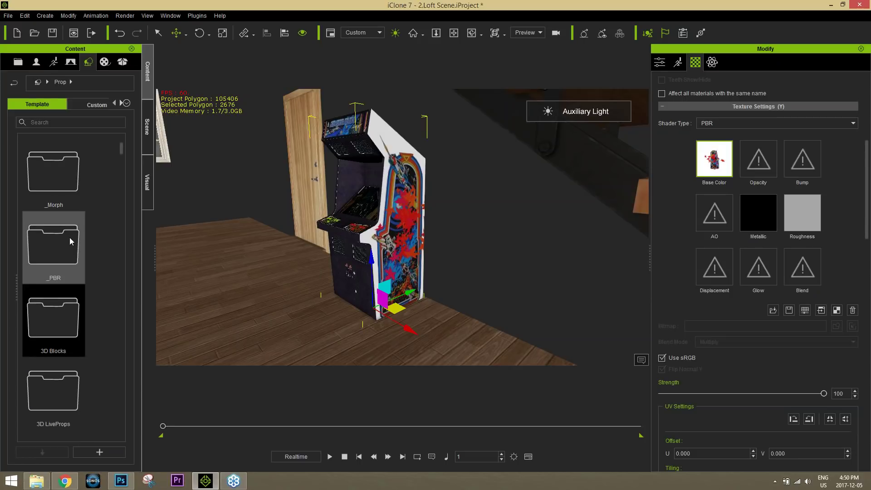
scroll(72, 229, "down", 2, "ctrl")
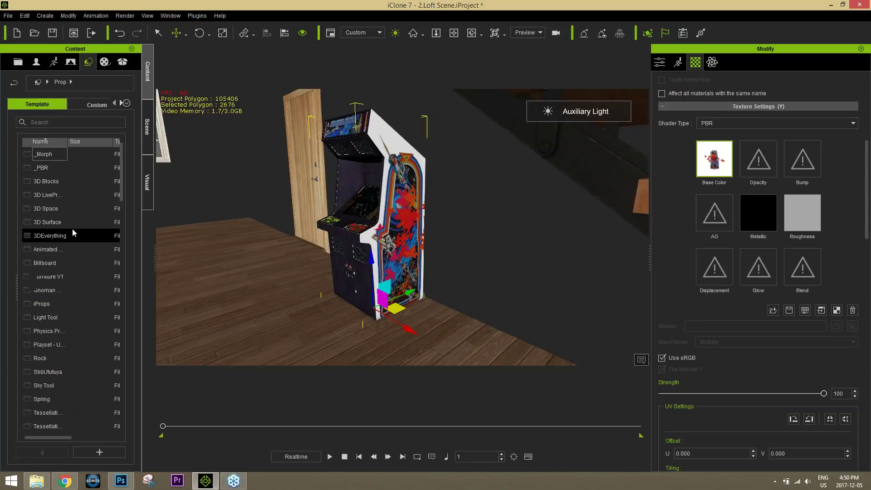
scroll(72, 229, "up", 2, "ctrl")
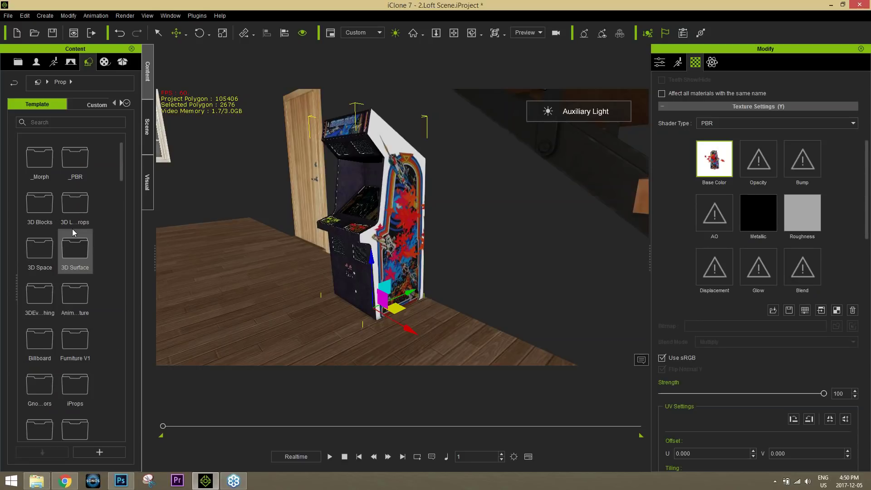
scroll(94, 238, "up", 2, "ctrl")
scroll(94, 238, "down", 4, "ctrl")
scroll(95, 241, "up", 2, "ctrl")
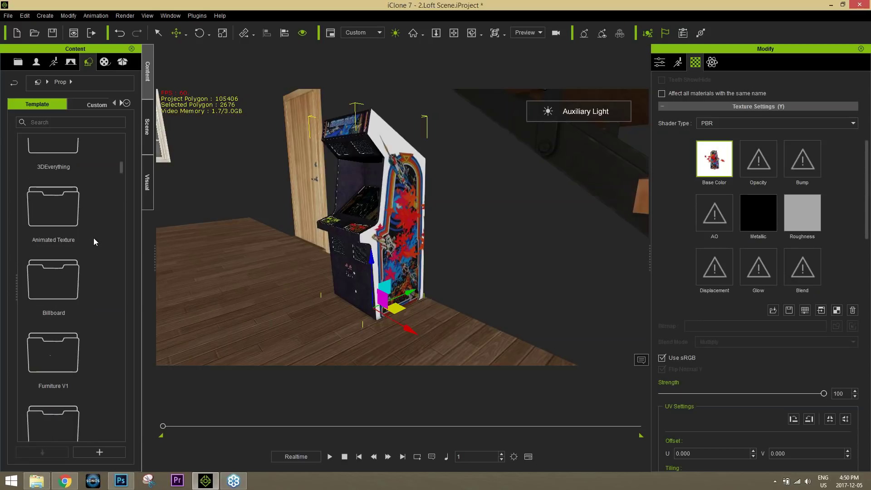
scroll(93, 238, "down", 2, "ctrl")
scroll(93, 238, "up", 2, "ctrl")
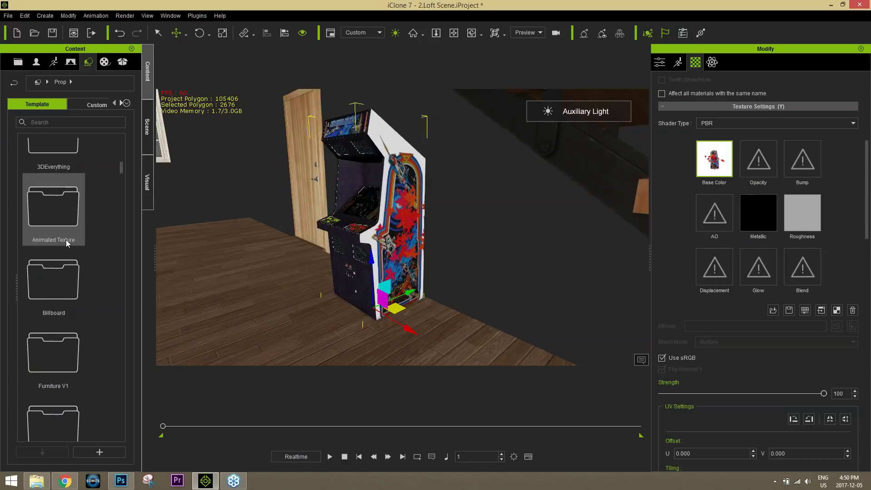
scroll(66, 239, "down", 2, "ctrl")
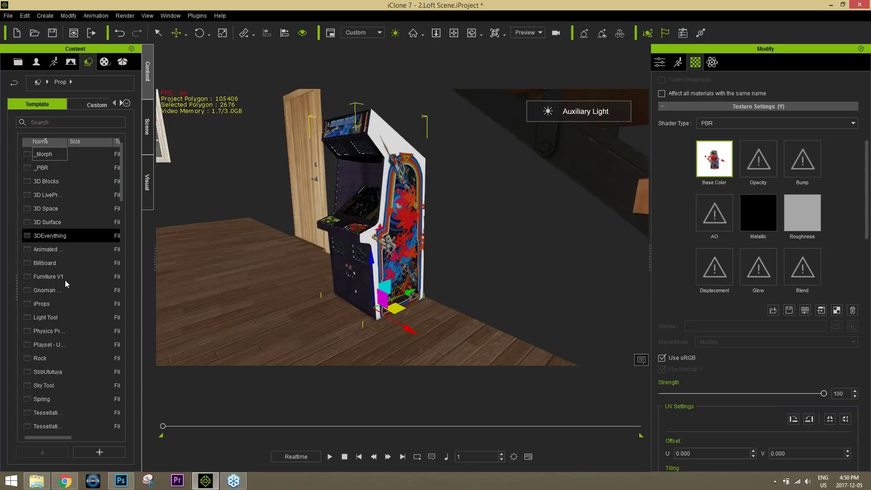
scroll(59, 250, "up", 2, "ctrl")
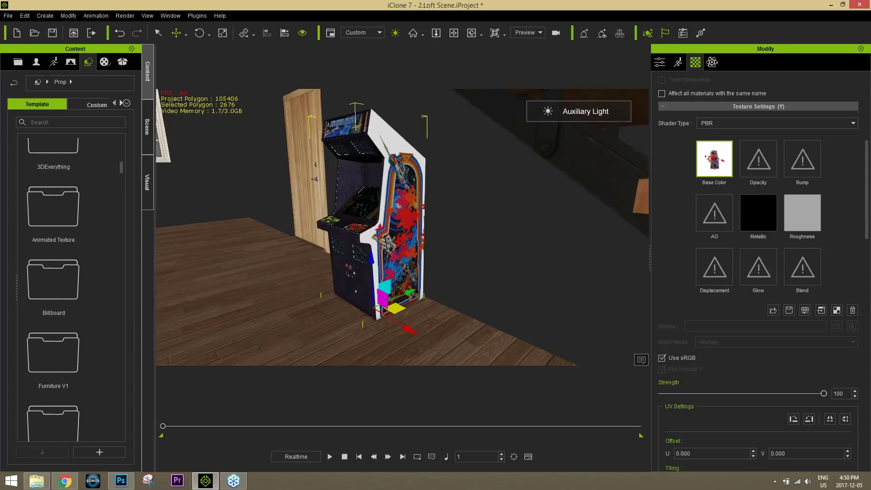
- Widen the content library to two thumbnail columns and open the Geek's_Room folder inside 3DEverything
left_click_drag(156, 251, 190, 247)
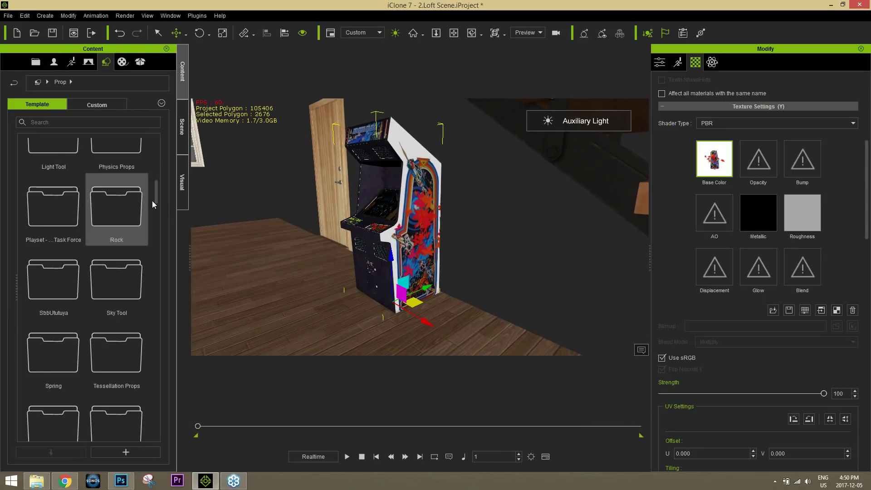
scroll(155, 191, "up", 3)
scroll(155, 185, "up", 3)
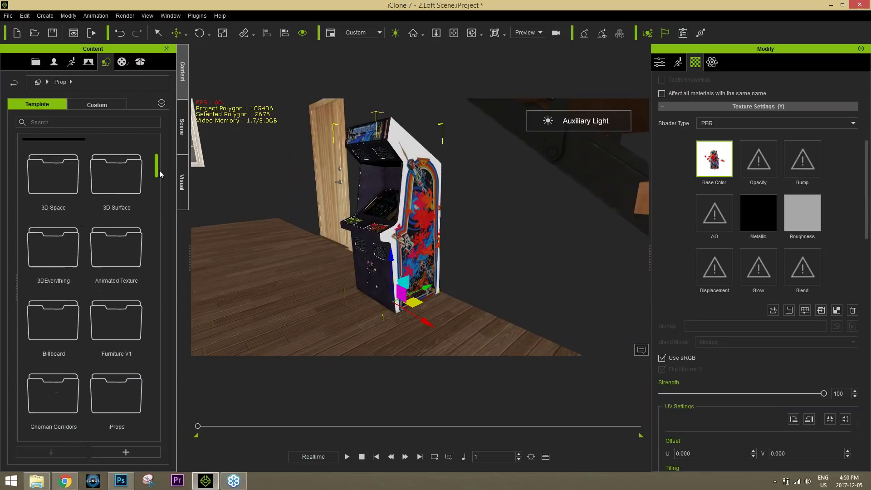
double_click(59, 241)
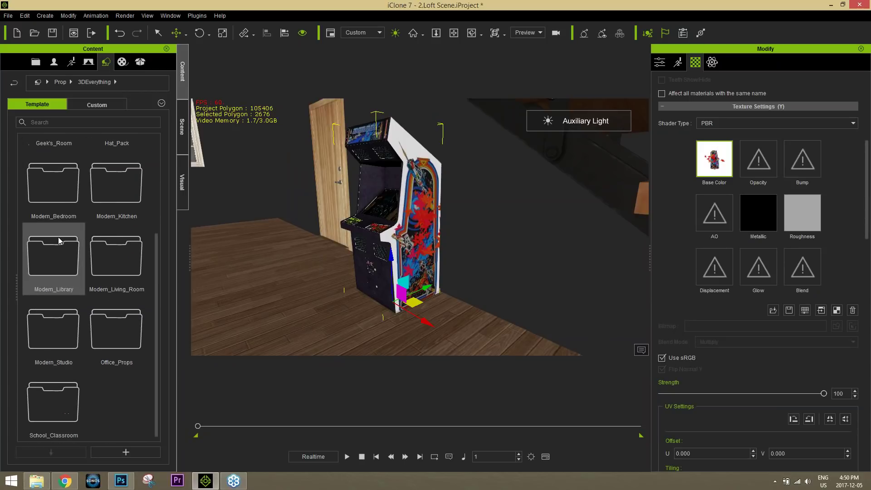
scroll(109, 241, "up", 2)
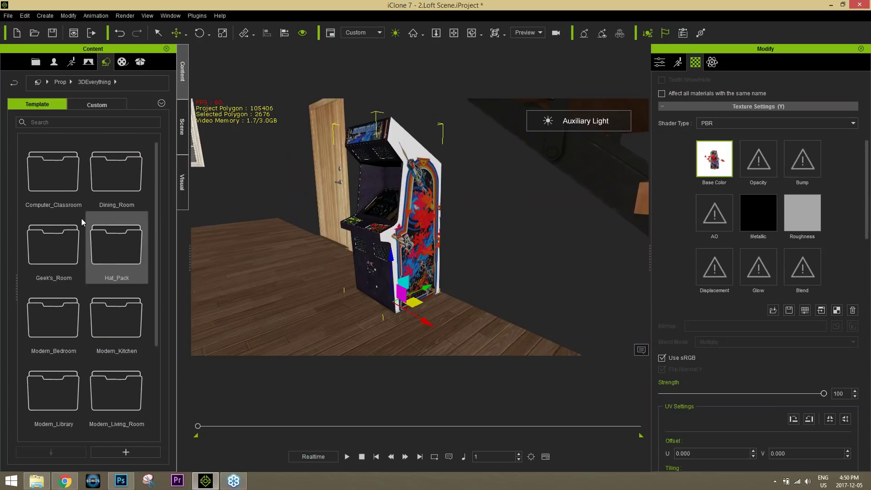
double_click(61, 250)
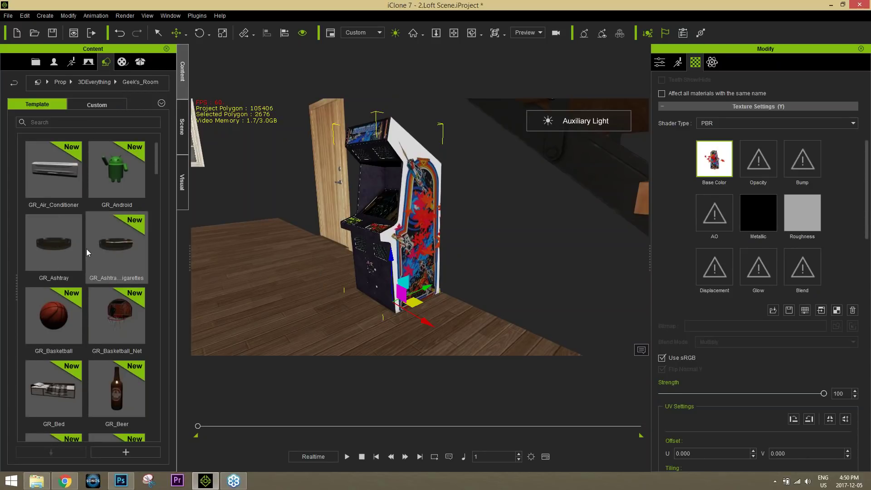
- Find GR_Desk_Stacked among the Geek's_Room props and place it in the room near the wooden door
scroll(86, 252, "down", 3)
scroll(88, 252, "down", 4)
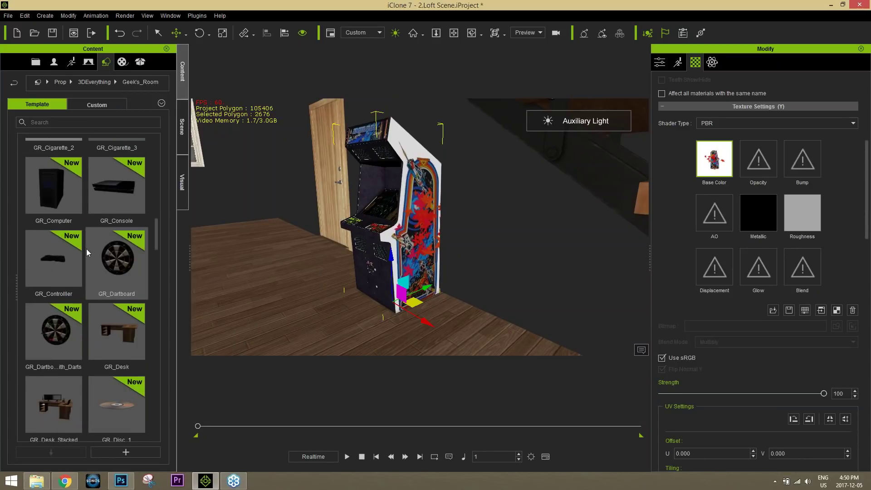
scroll(88, 253, "down", 5)
scroll(88, 252, "up", 5)
scroll(88, 248, "down", 8)
scroll(88, 249, "up", 3)
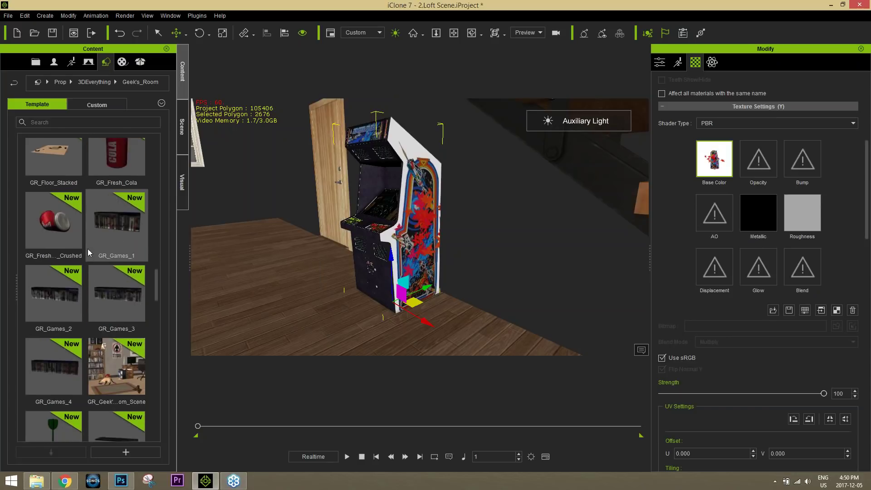
left_click_drag(156, 281, 175, 236)
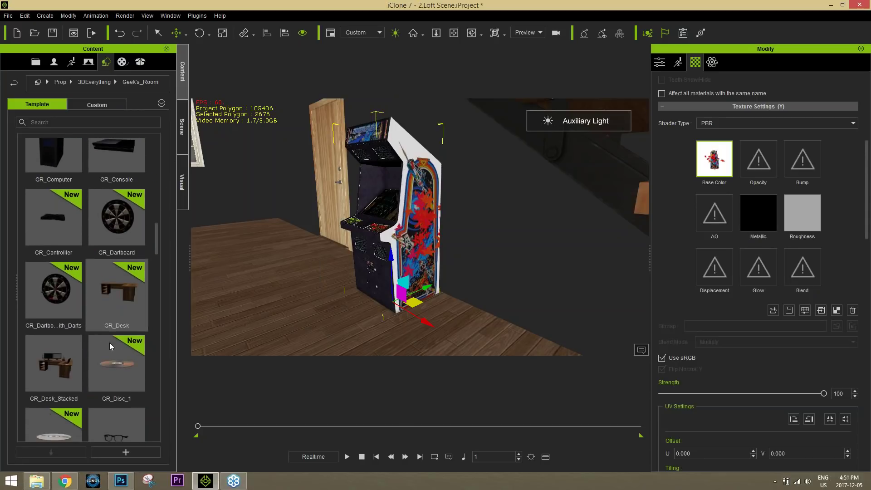
left_click_drag(49, 386, 260, 238)
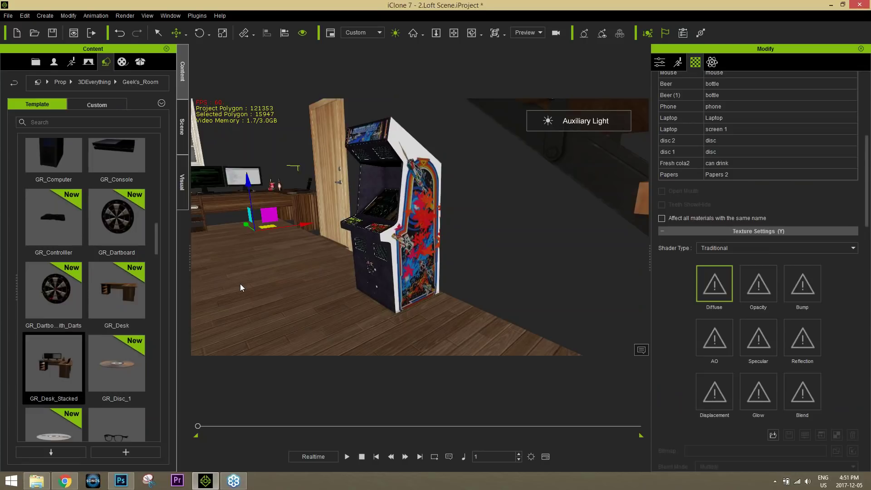
- Turn off the auxiliary light and set Self Illumination to 100 for the left monitor's green terminal screen on the desk
right_click_drag(227, 241, 363, 245, "alt")
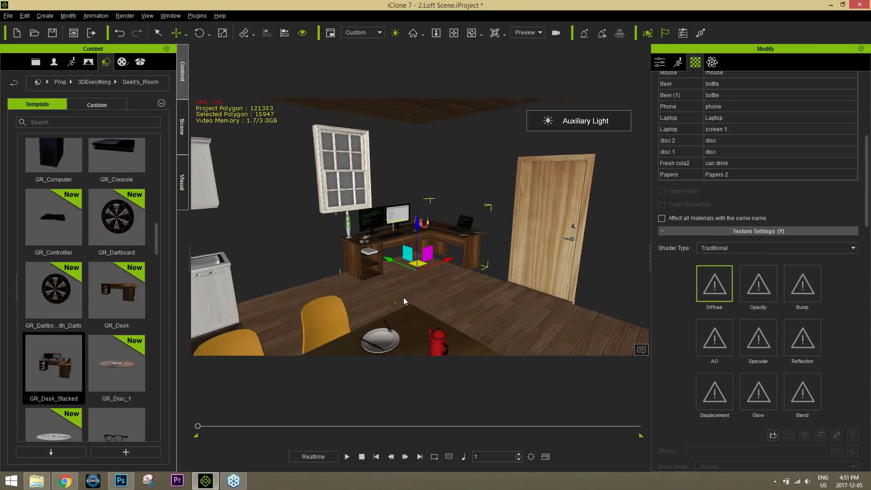
scroll(404, 298, "up", 5)
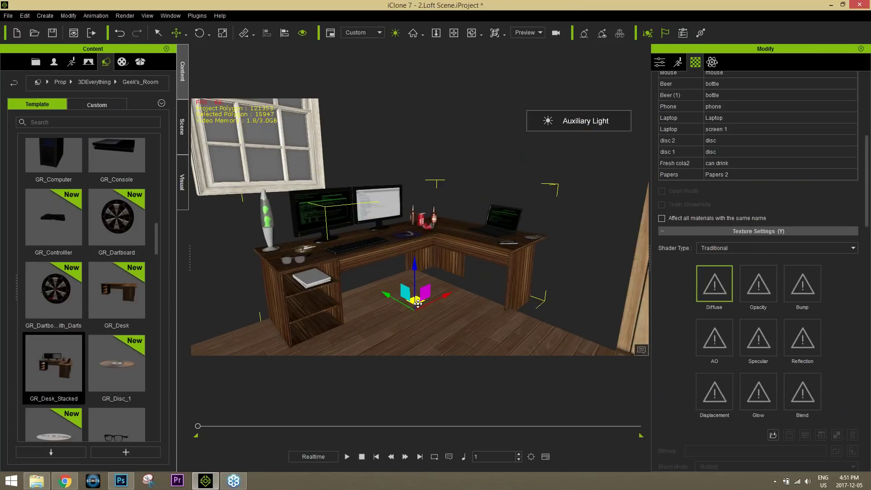
scroll(418, 303, "up", 5)
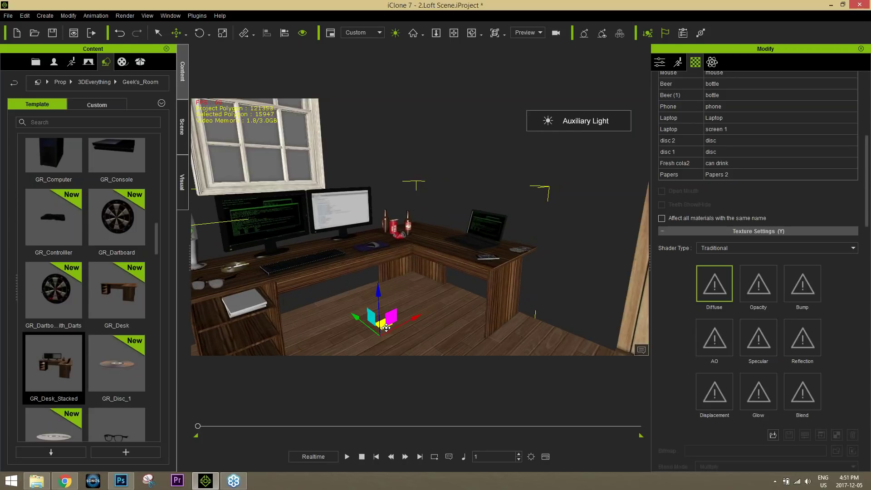
scroll(386, 327, "down", 3)
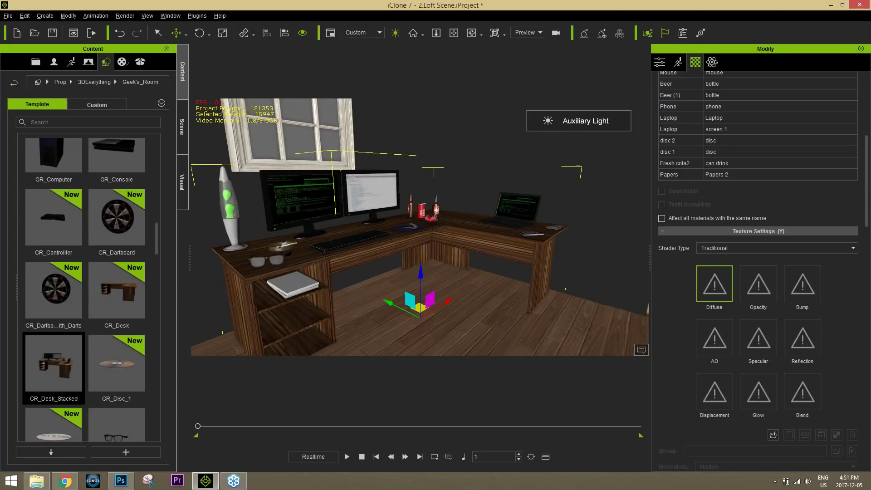
scroll(420, 227, "up", 3)
scroll(420, 227, "down", 3)
scroll(355, 279, "up", 5)
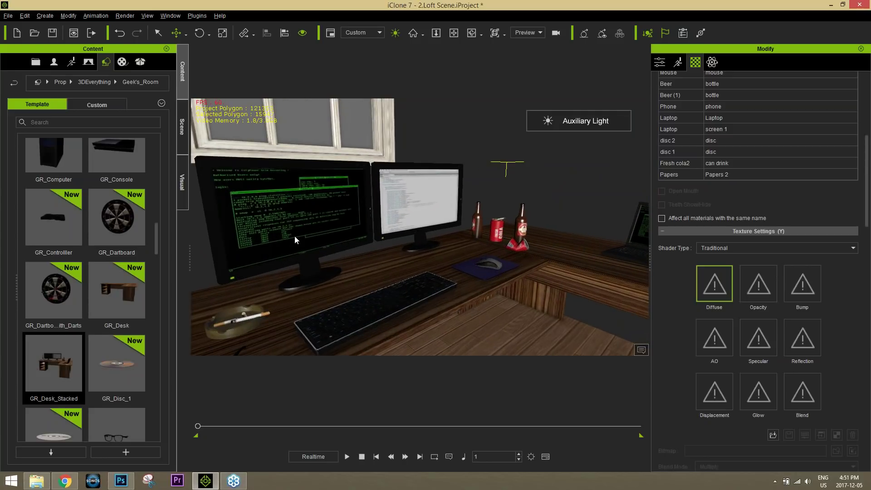
left_click(294, 235)
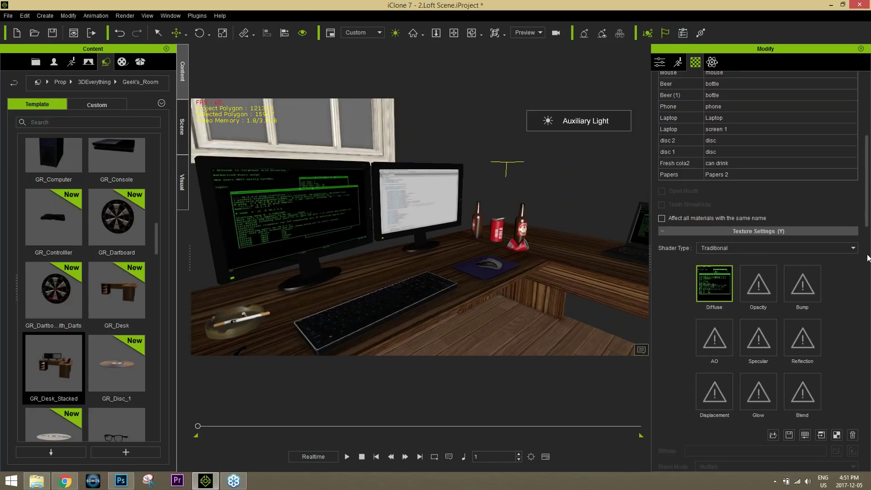
left_click_drag(870, 219, 870, 234)
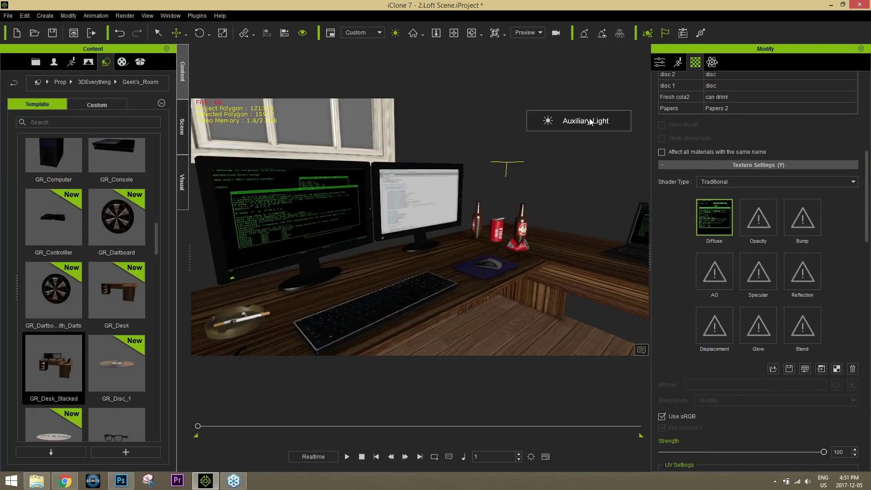
left_click(395, 32)
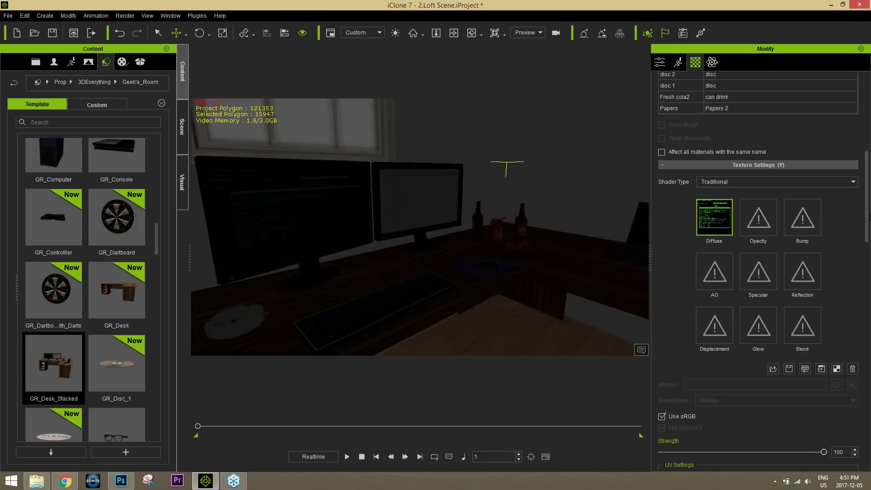
left_click_drag(868, 218, 868, 337)
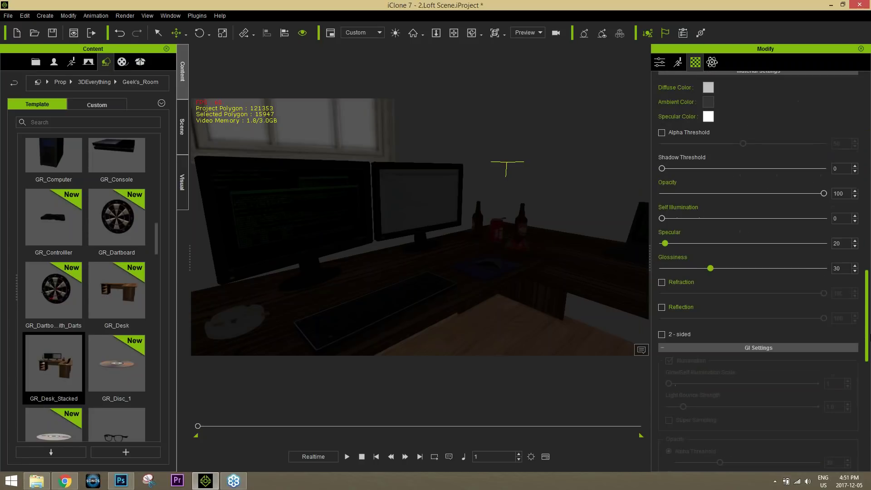
left_click_drag(664, 218, 829, 210)
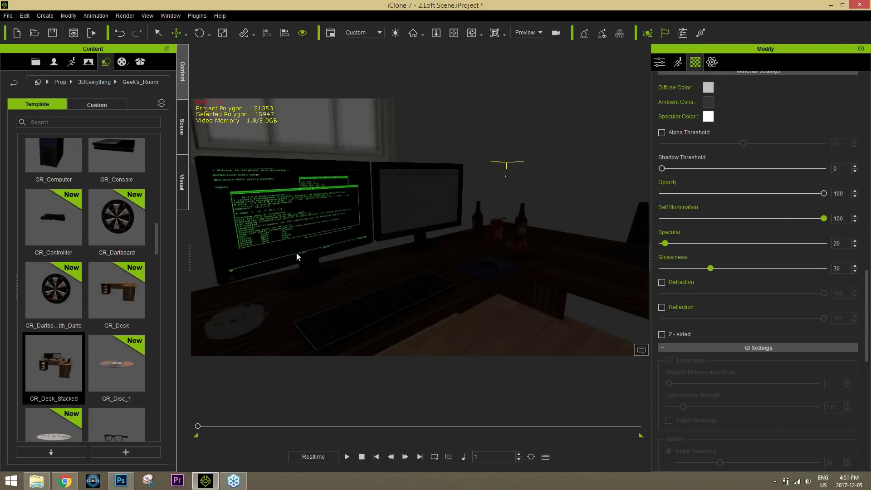
- Load the "cold" texture into the left monitor screen's Glow channel with its strength at 100
scroll(303, 273, "up", 5)
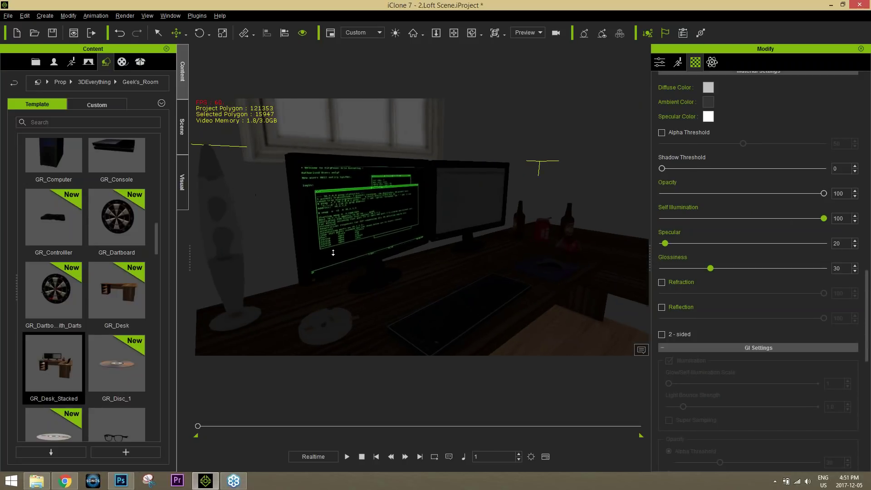
left_click_drag(870, 306, 870, 190)
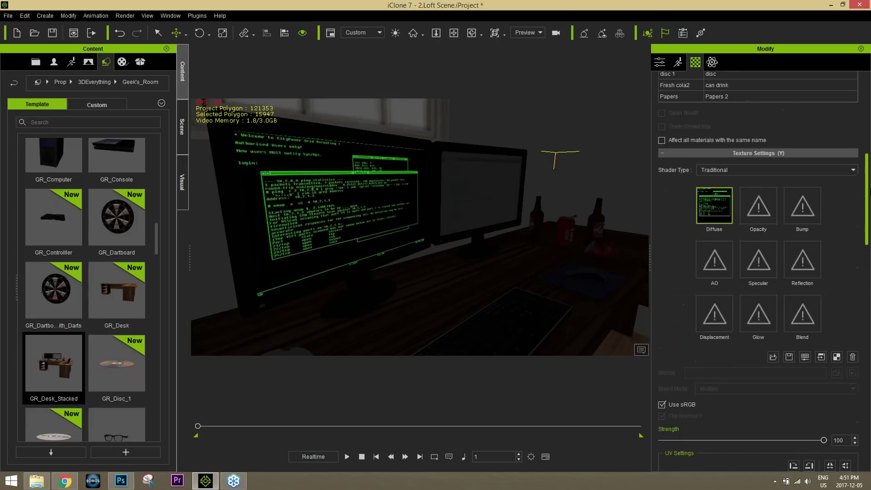
double_click(759, 319)
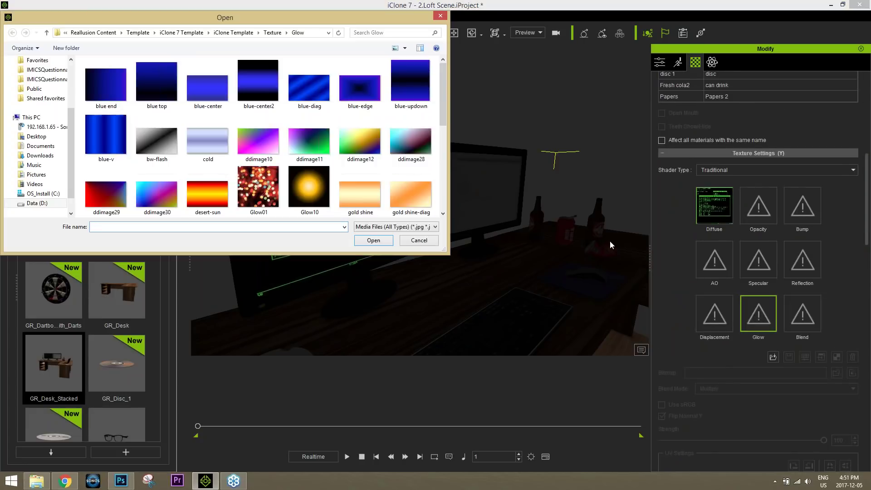
double_click(199, 140)
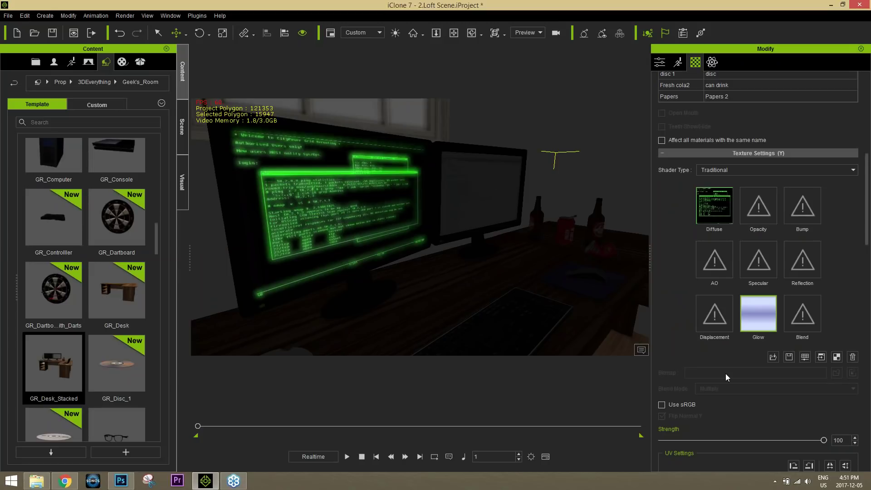
left_click_drag(805, 443, 825, 441)
- Enable Global Illumination and raise its diffuse Bounce Strength to the maximum
left_click(602, 33)
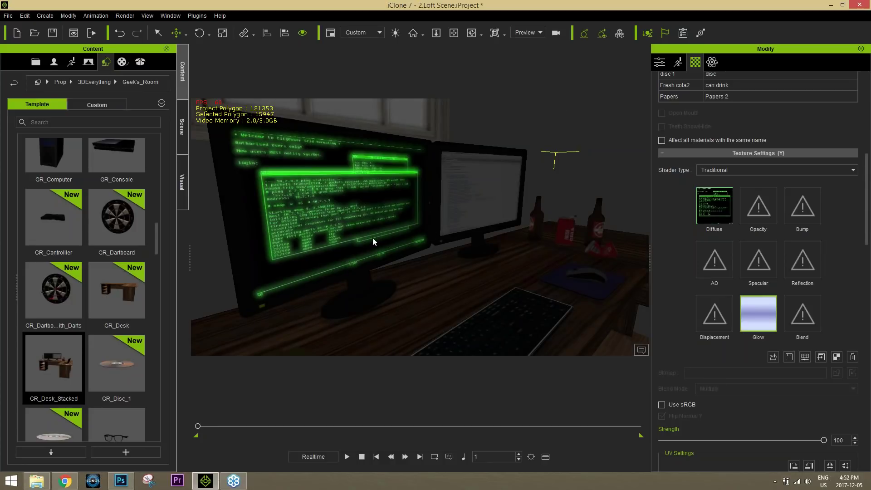
left_click(725, 210)
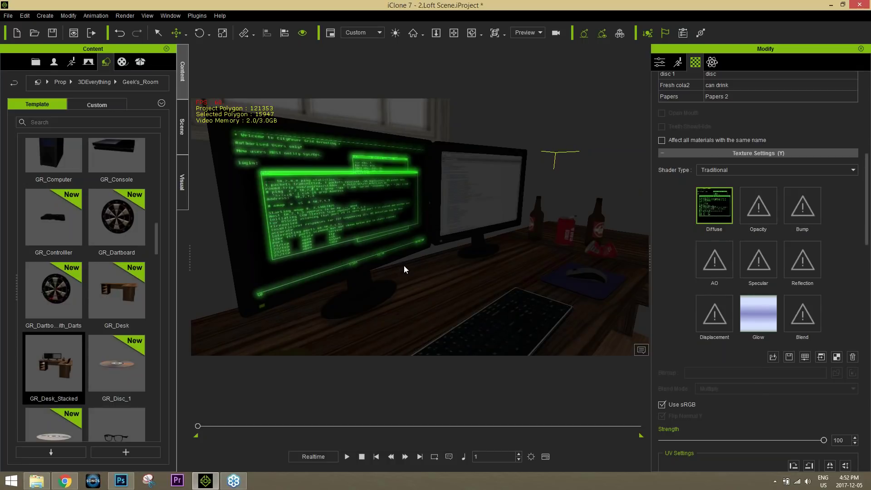
left_click(181, 167)
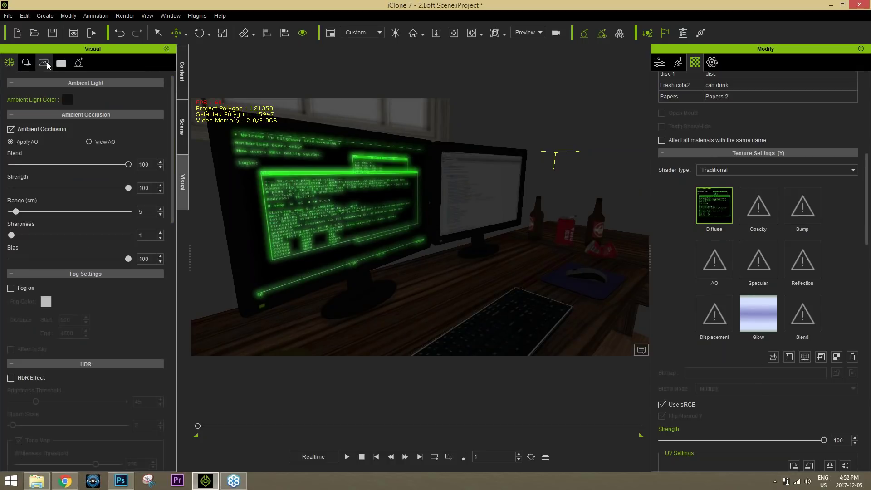
left_click(78, 63)
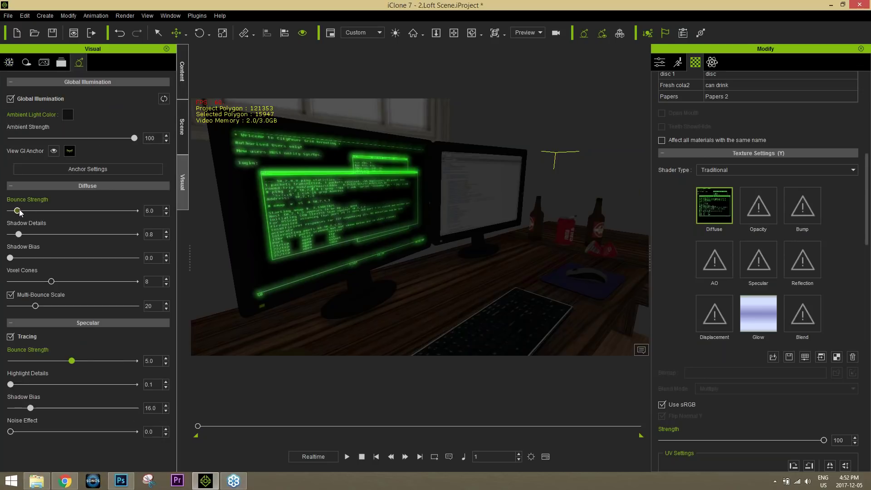
left_click_drag(136, 212, 180, 211)
- Set the scene's ambient light color to black (#000000)
left_click(9, 62)
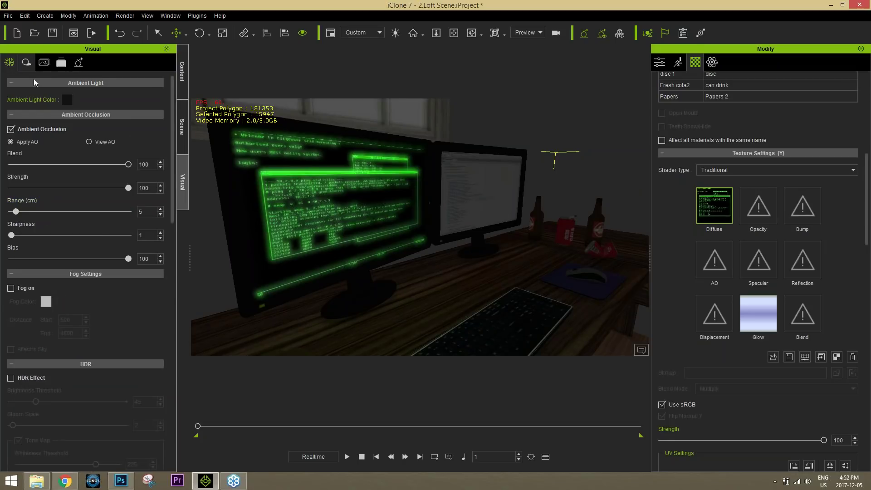
left_click(67, 99)
left_click(543, 245)
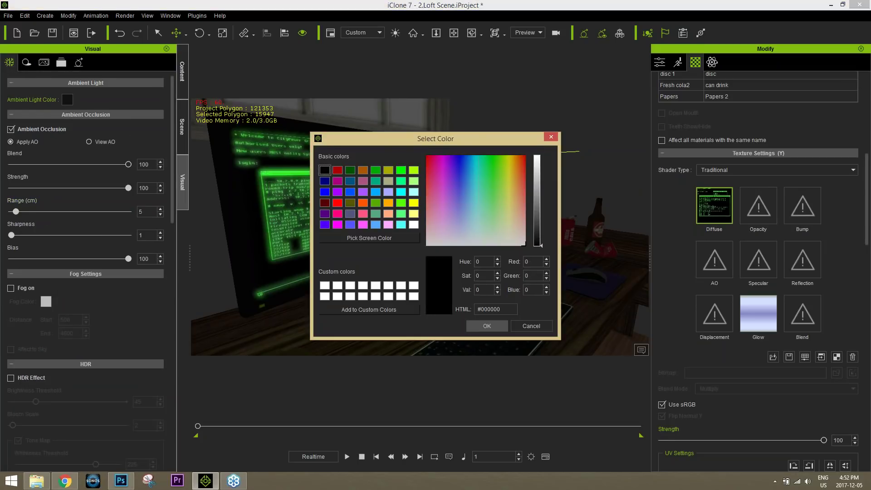
left_click(489, 326)
right_click_drag(437, 315, 451, 236)
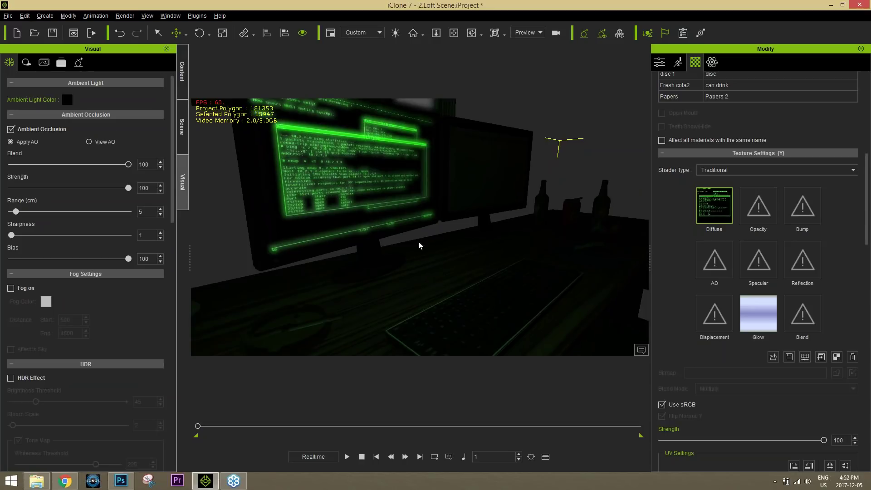
- Reduce the Global Illumination diffuse Bounce Strength to 13.2
left_click(79, 62)
left_click_drag(134, 211, 37, 213)
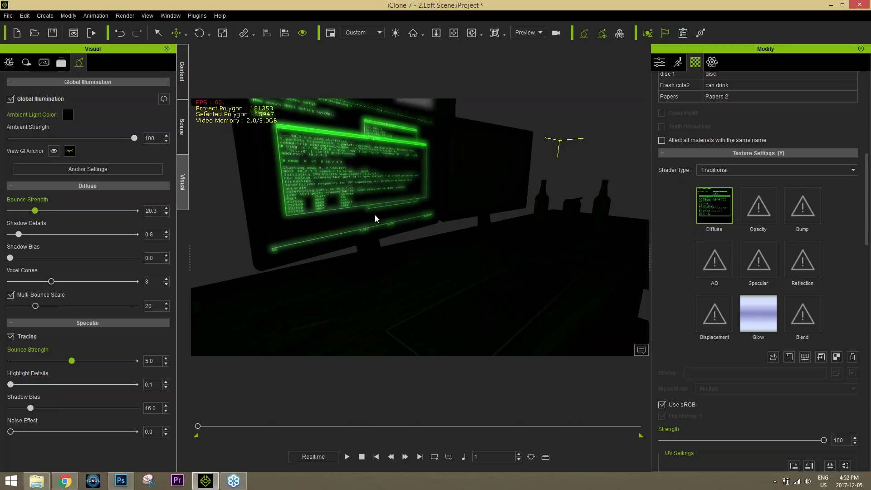
right_click_drag(357, 219, 422, 240)
mouse_move(35, 212)
left_mouse_down()
mouse_move(27, 212)
mouse_move(118, 212)
mouse_move(26, 212)
left_mouse_up()
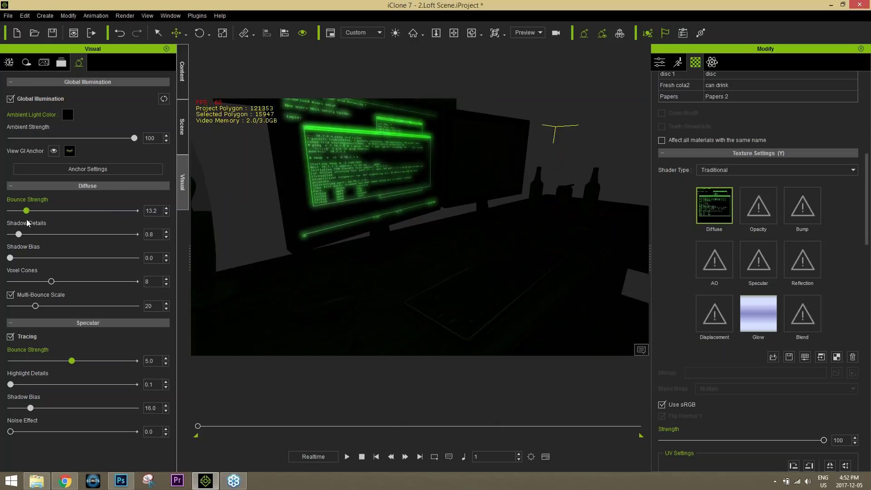
mouse_move(459, 176)
right_mouse_down()
mouse_move(418, 185)
mouse_move(459, 181)
right_mouse_up()
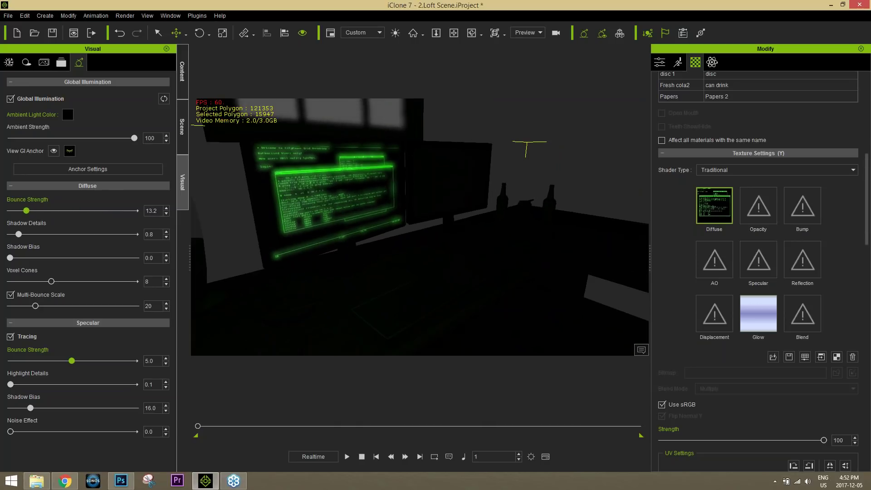
- Turn the auxiliary light back on for the room
left_click(396, 36)
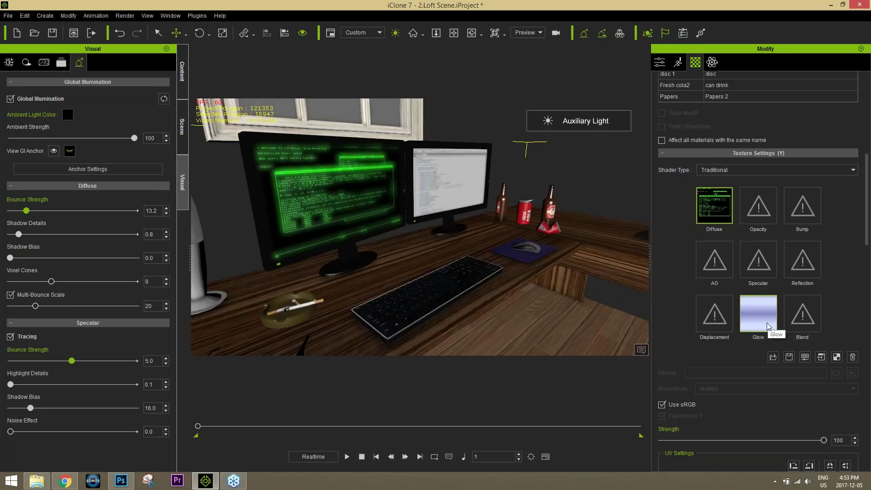
scroll(459, 243, "down", 5)
right_click_drag(452, 256, 385, 215)
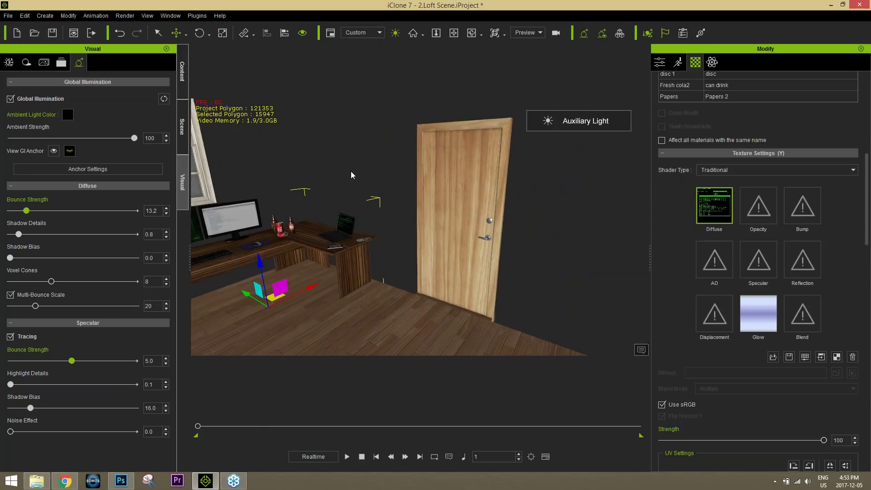
- Apply the RL_PBR_Mixer_3 material from the Substance Super Tools folder to the wooden door
left_click(183, 81)
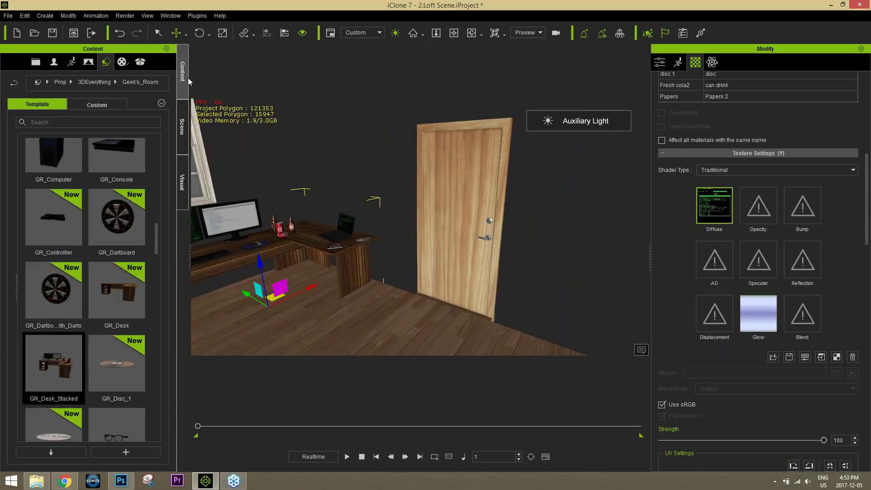
left_click(123, 62)
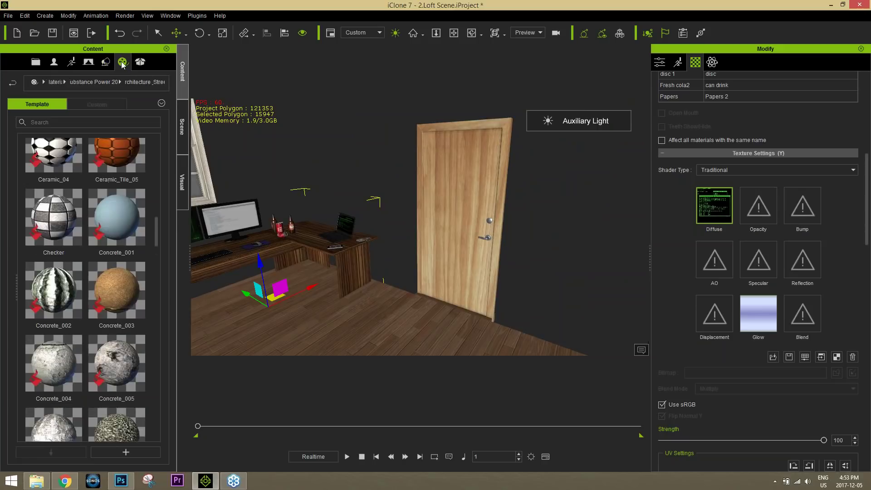
left_click(57, 83)
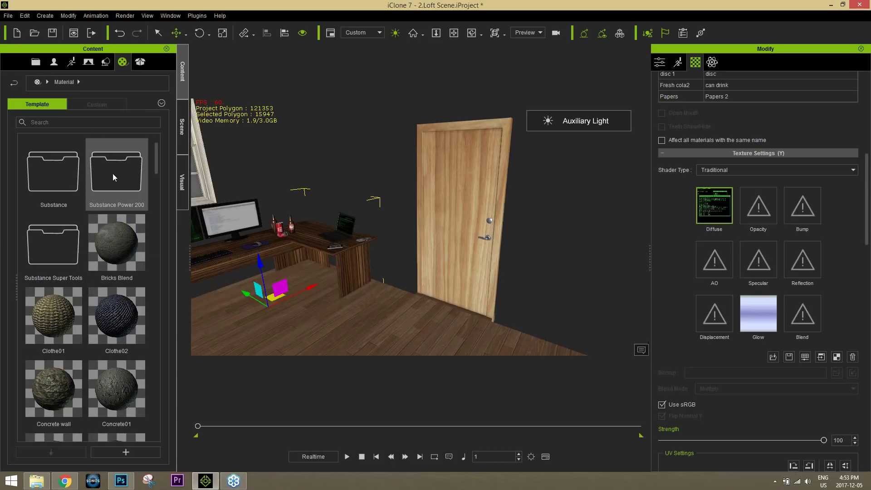
double_click(53, 249)
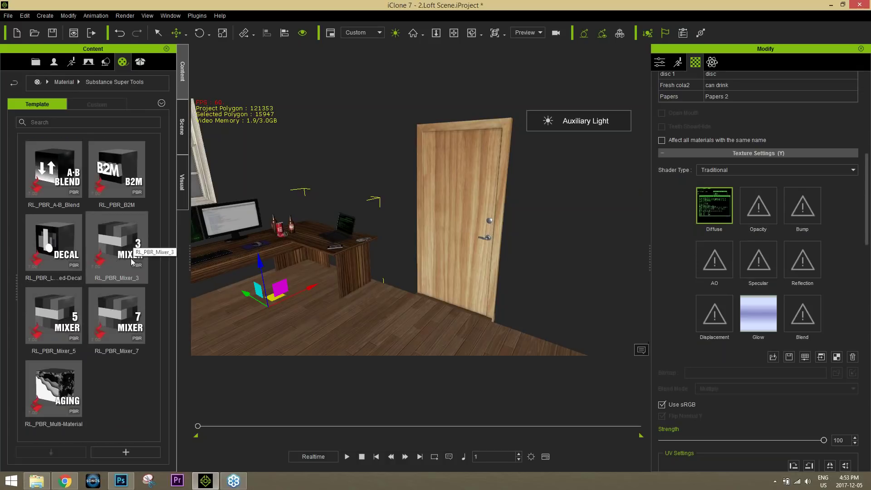
left_click_drag(113, 239, 481, 224)
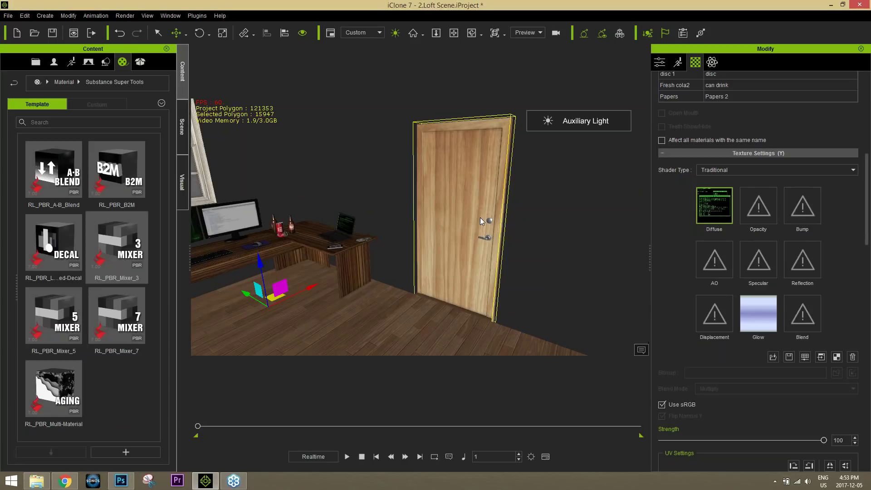
- Select the wooden door and review its PBR texture channels and material settings down to the Substance section
left_click(480, 217)
scroll(836, 224, "down", 5)
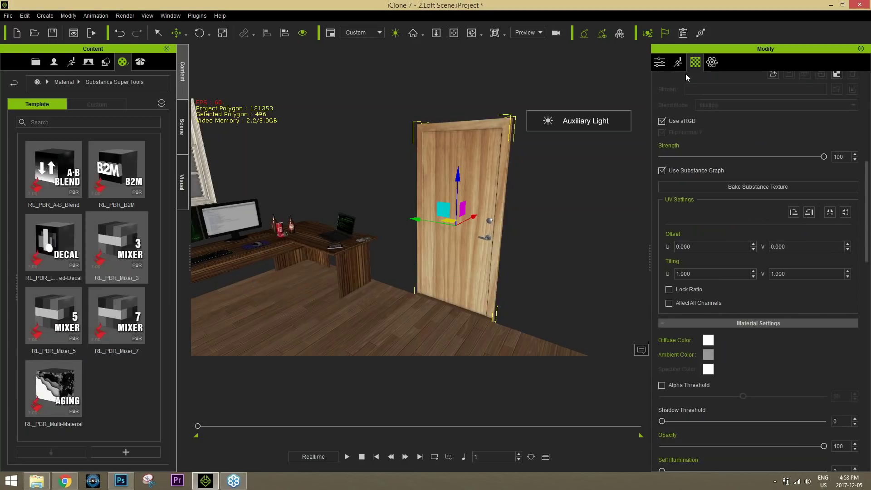
scroll(792, 225, "up", 5)
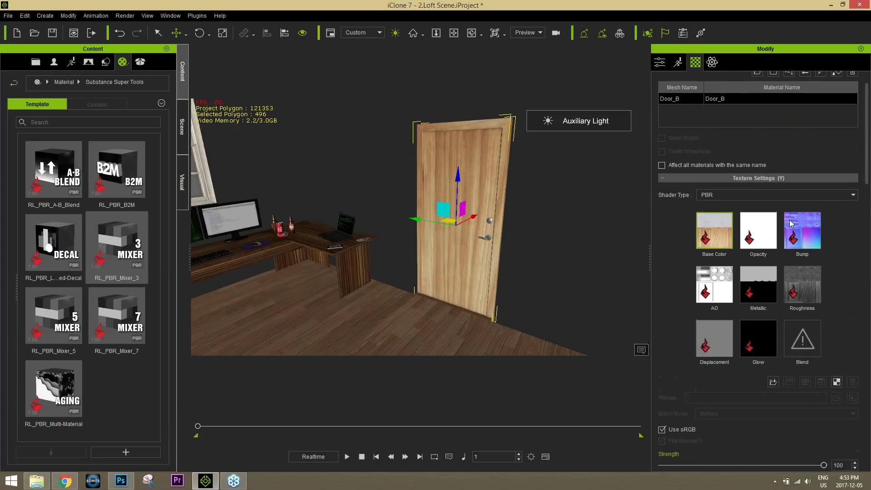
scroll(801, 180, "down", 2)
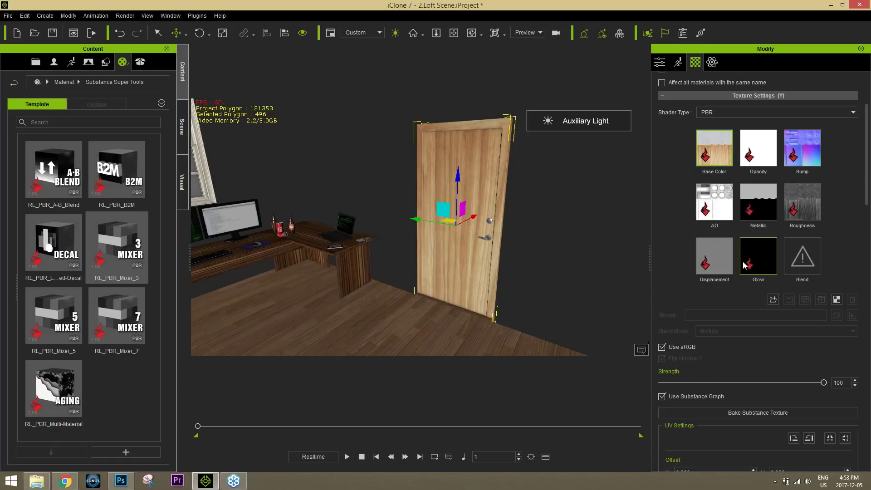
scroll(870, 236, "down", 10)
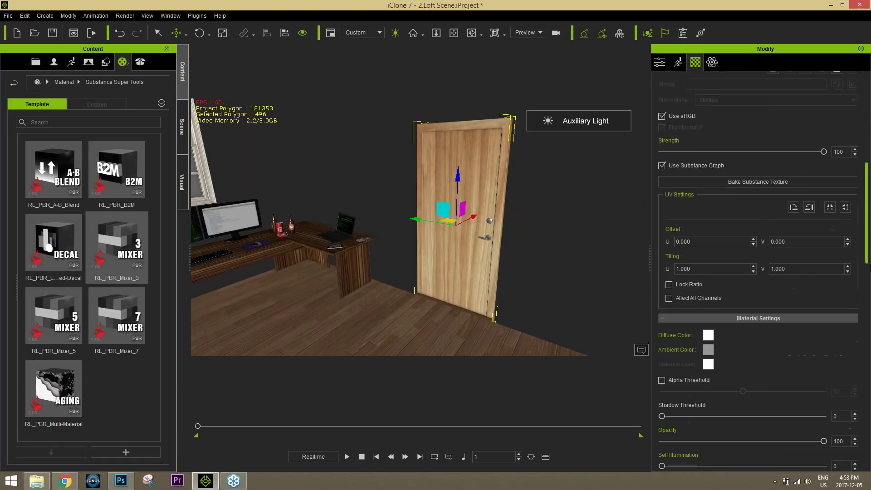
scroll(869, 335, "down", 10)
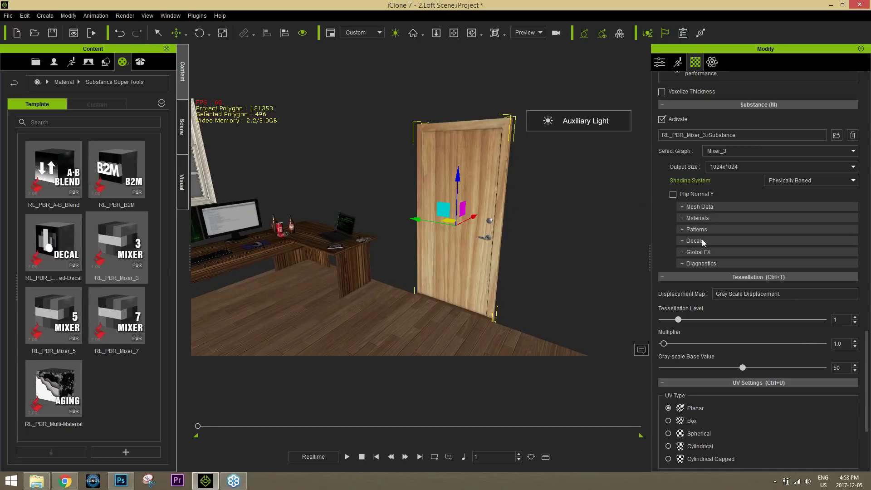
- Enable Gashes 1 in the Base material of the door's Substance and view the marks up close
left_click(696, 218)
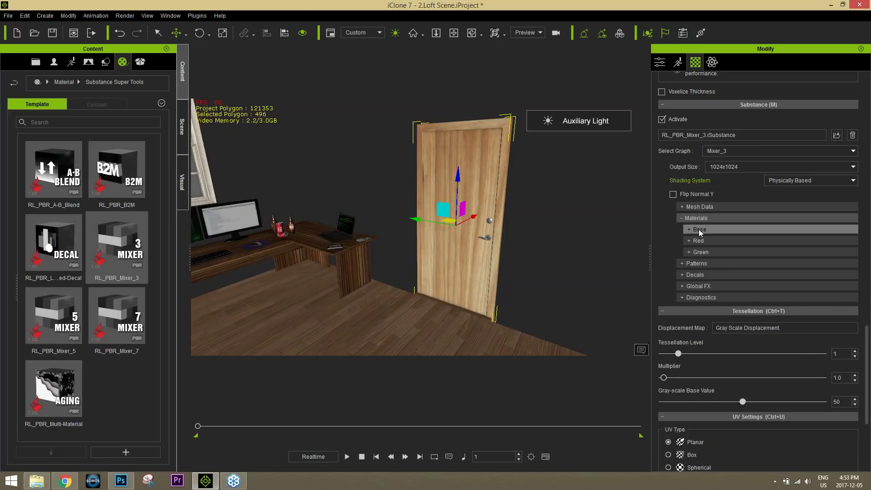
left_click(699, 230)
scroll(734, 260, "down", 3)
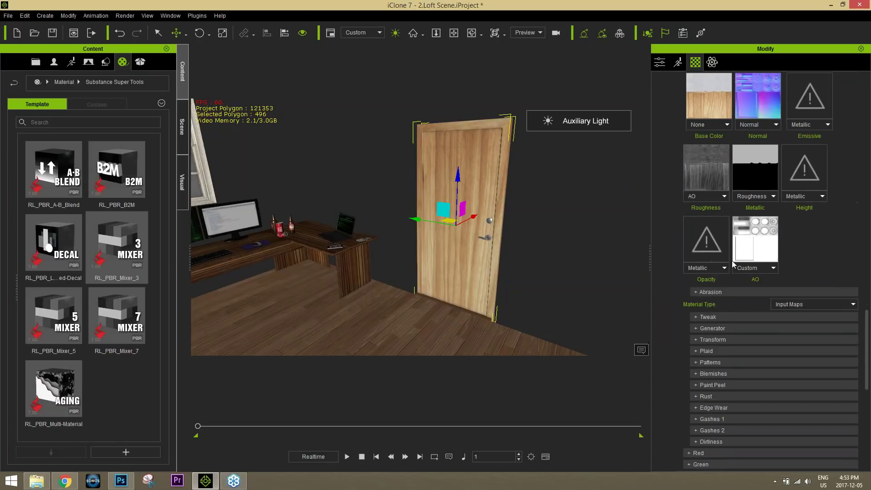
scroll(731, 260, "up", 2)
scroll(737, 264, "down", 4)
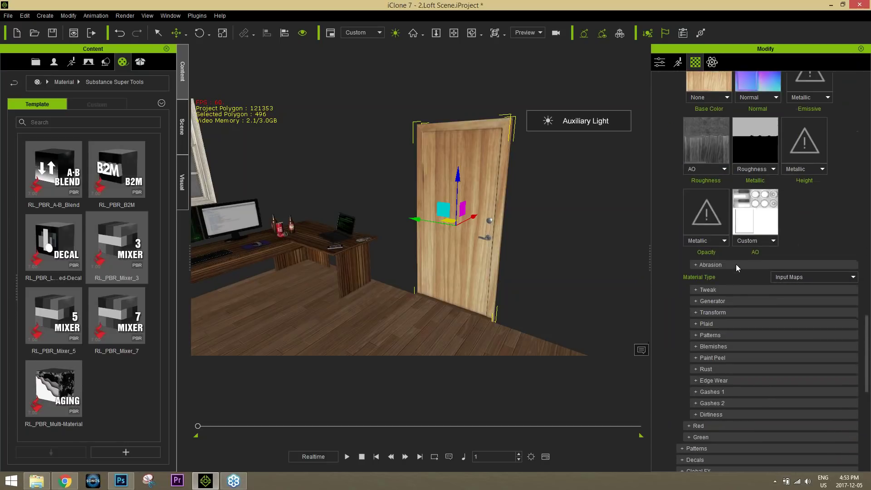
scroll(737, 264, "down", 1)
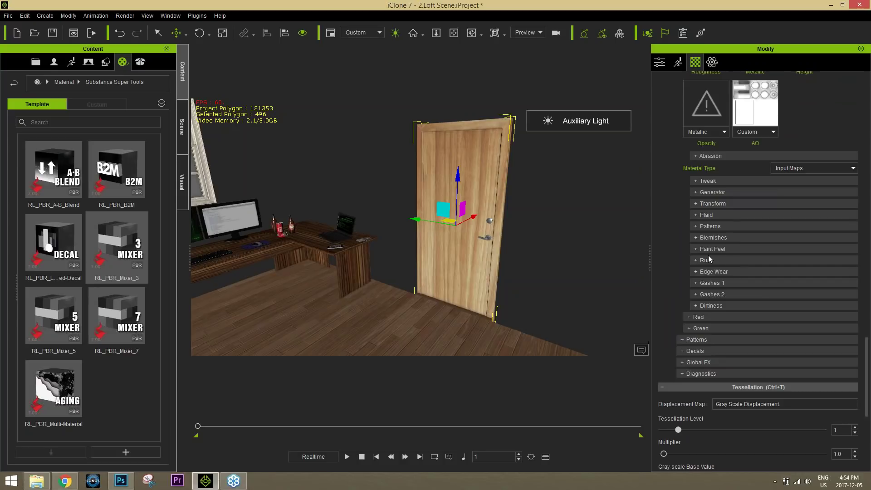
left_click(709, 283)
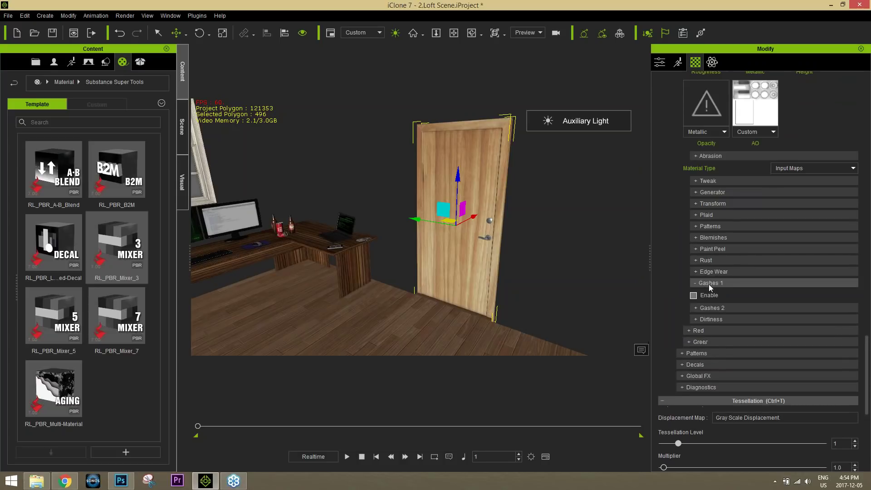
left_click(694, 295)
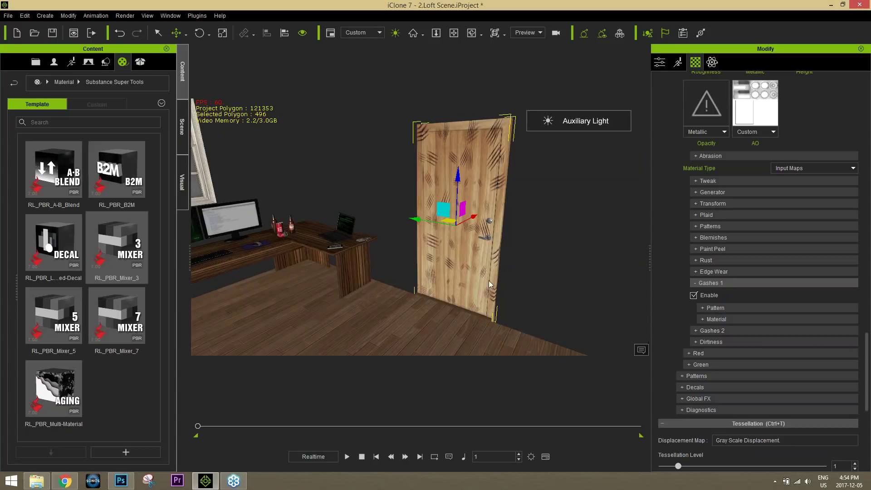
scroll(483, 274, "up", 5)
middle_click_drag(507, 180, 471, 211)
right_click_drag(471, 211, 431, 213)
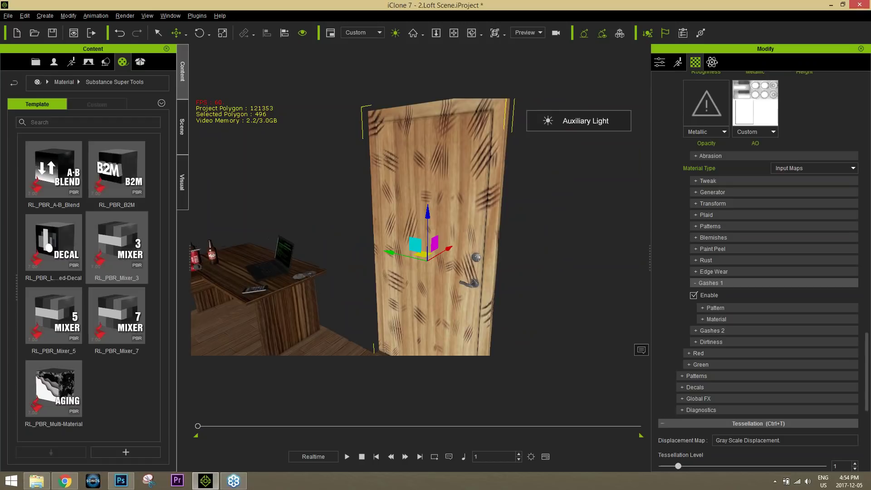
- Try the Cuts and Scrapes patterns for Gashes 1 on the door and settle on the Scratches type
left_click(707, 308)
left_click(781, 321)
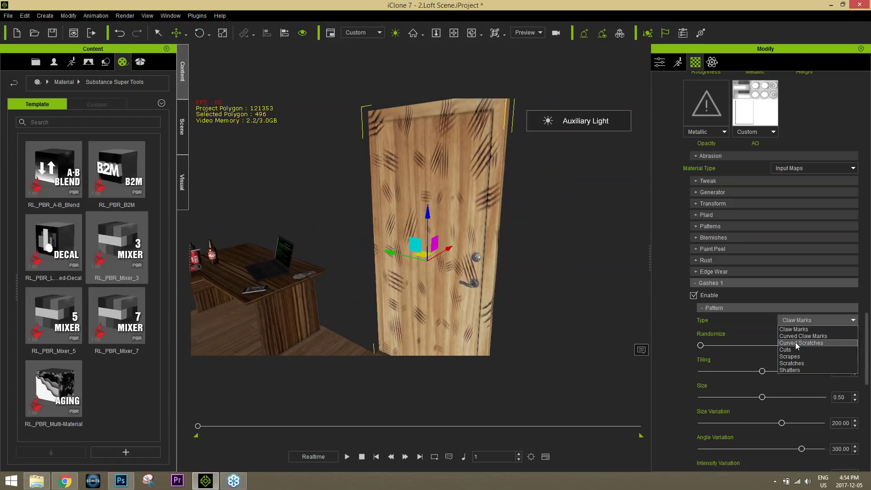
left_click(792, 349)
left_click(795, 321)
left_click(799, 360)
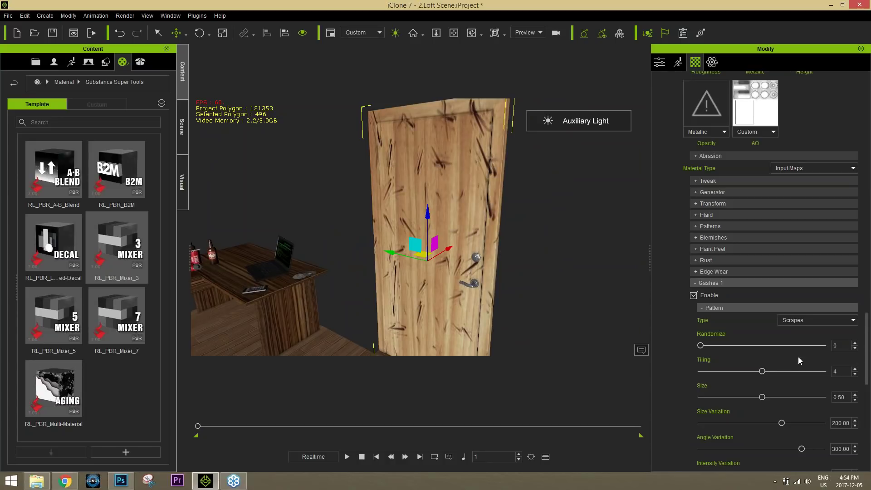
left_click(799, 321)
left_click(803, 361)
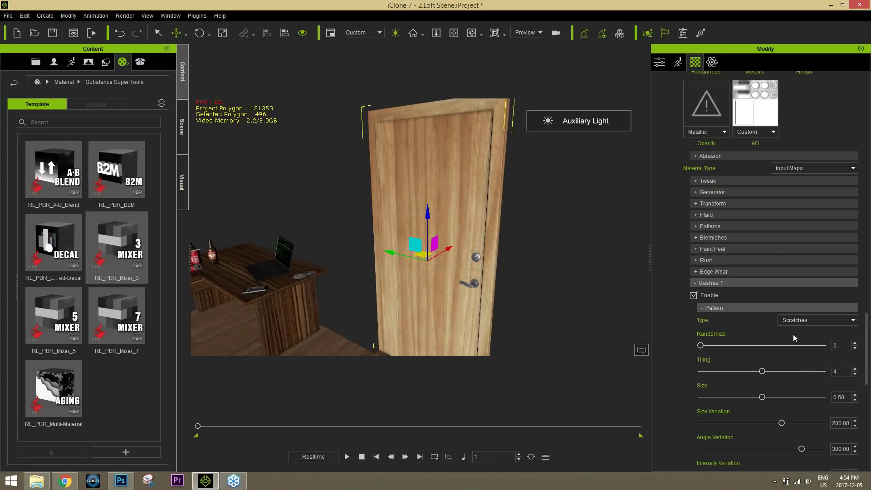
- Set the Gashes 1 pattern size to 0.75 and examine the scratches on the door from several angles
left_click_drag(762, 398, 793, 397)
scroll(464, 264, "up", 2)
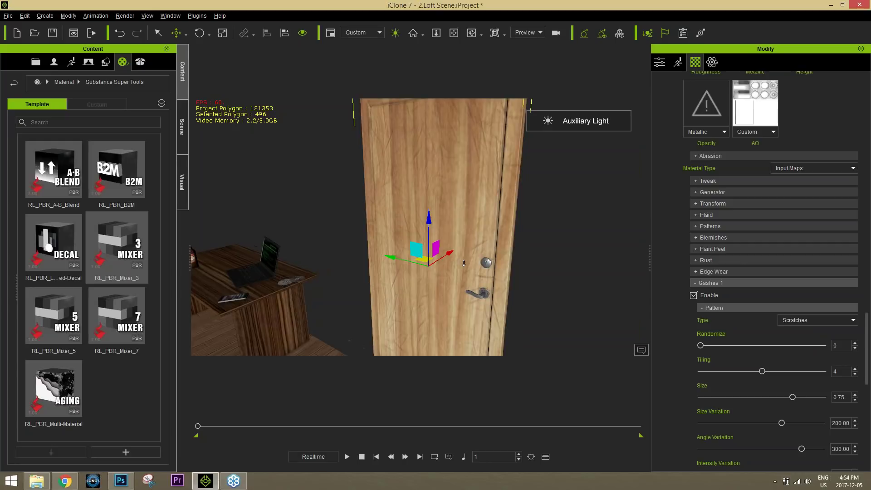
scroll(464, 263, "up", 3)
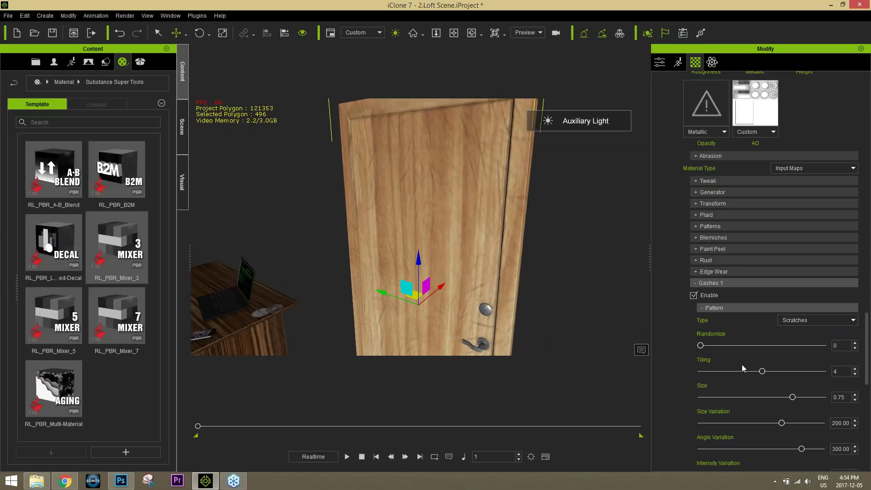
mouse_move(763, 372)
left_mouse_down()
mouse_move(723, 372)
mouse_move(788, 374)
mouse_move(763, 378)
left_mouse_up()
right_click_drag(397, 248, 568, 253)
right_click_drag(363, 254, 381, 256)
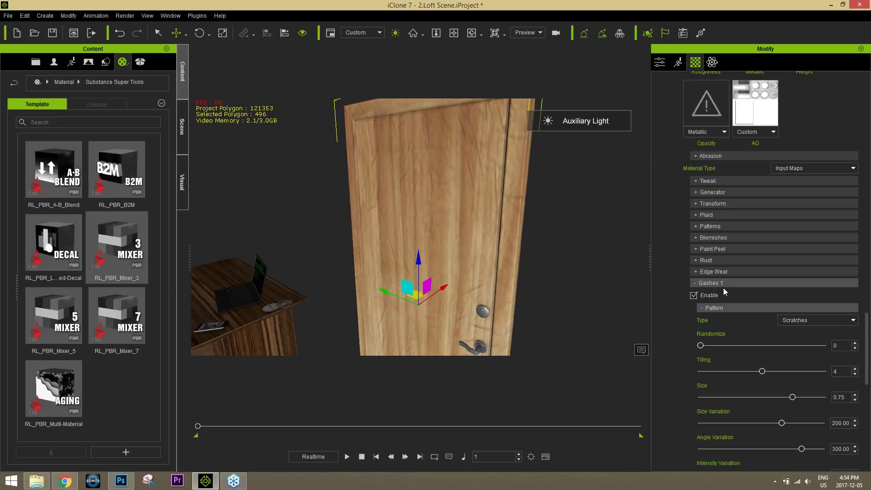
- Enable Dirtiness on the door's Base material and reduce its amount to 0.00
left_click(724, 284)
left_click(724, 305)
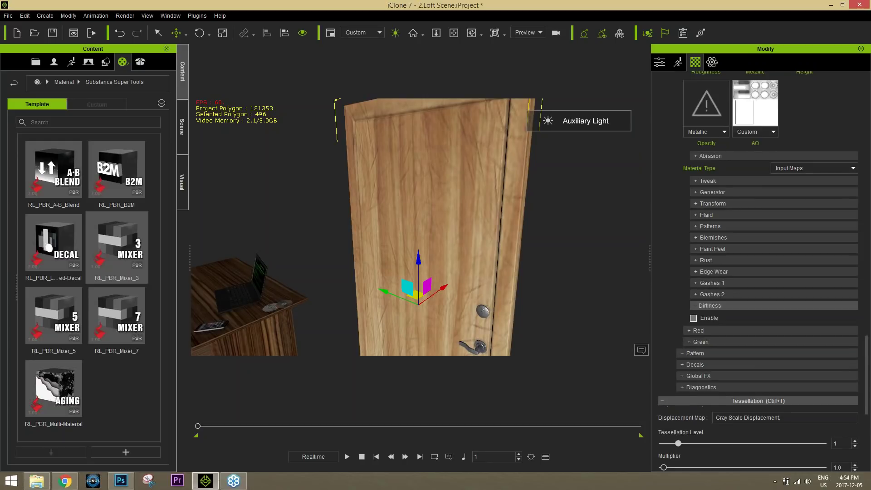
left_click(694, 318)
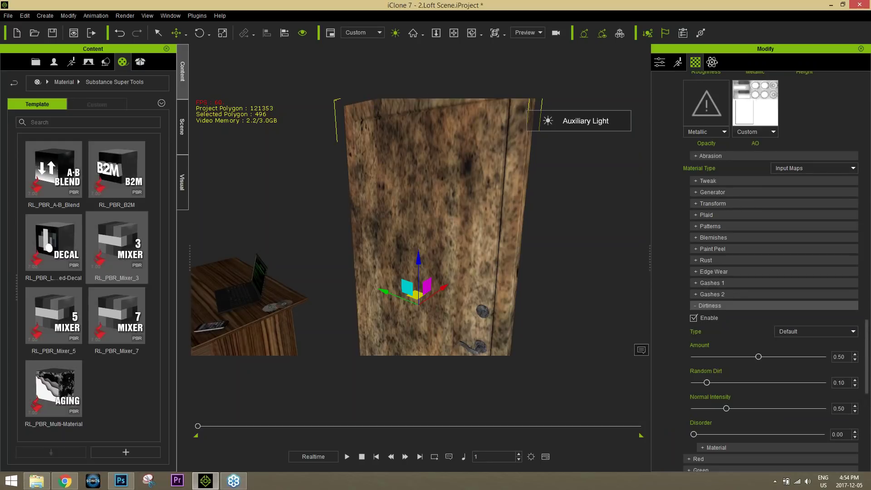
left_click_drag(732, 357, 695, 358)
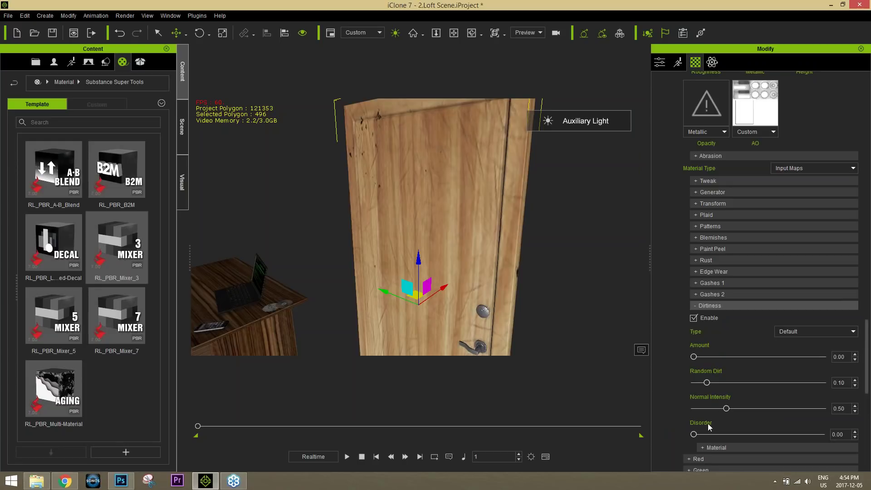
- Try the Sparse dirtiness type on the door with the amount at 0.00
scroll(748, 405, "down", 1)
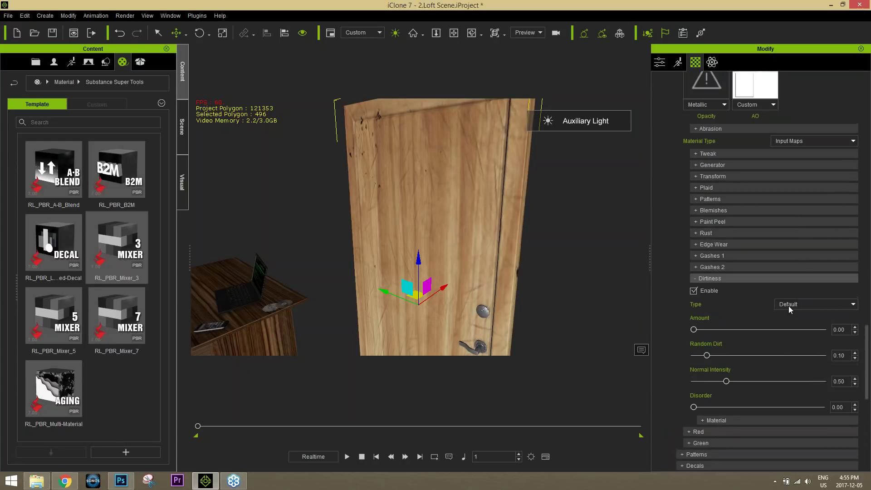
left_click(789, 306)
left_click(792, 322)
left_click_drag(703, 330, 697, 337)
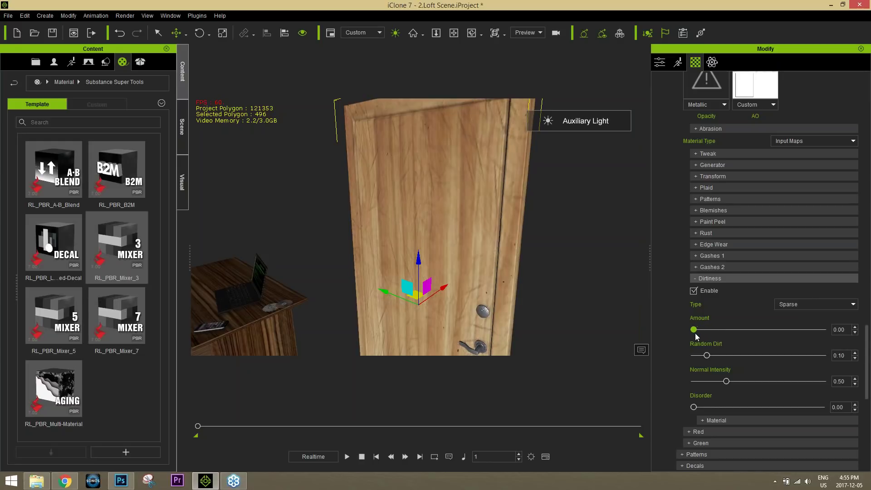
- Switch the door's dirtiness to Dense with amount 0.04, random dirt 0.08 and normal intensity 0.00
left_click(797, 308)
left_click(788, 324)
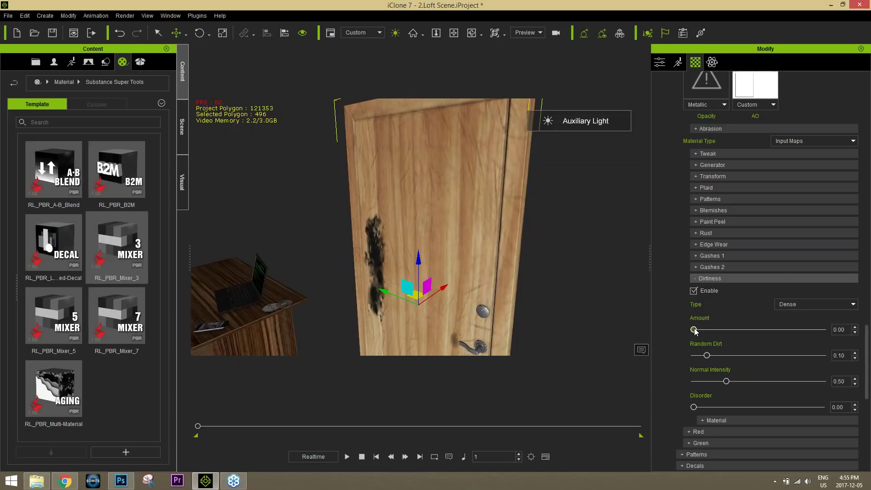
left_click_drag(699, 329, 700, 330)
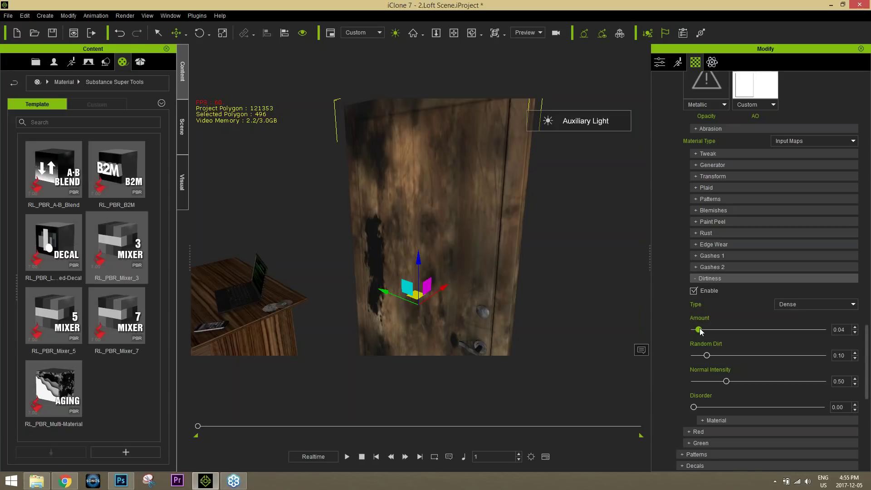
mouse_move(706, 355)
left_mouse_down()
mouse_move(735, 356)
mouse_move(706, 353)
left_mouse_up()
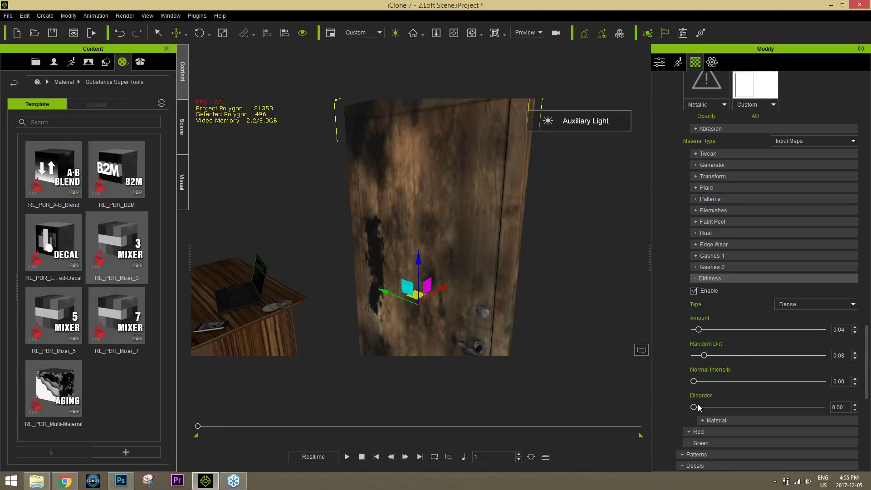
- Set the dirtiness material's color to pale yellow (#faff8b)
left_click(704, 420)
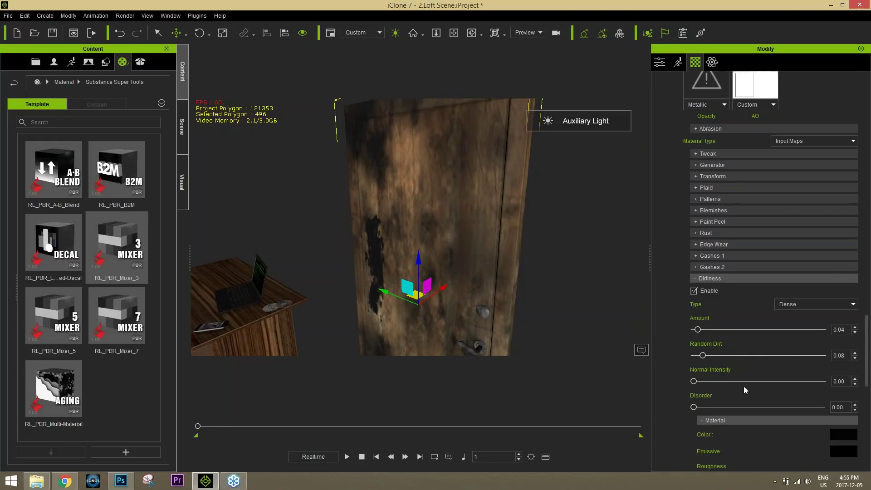
scroll(744, 386, "down", 3)
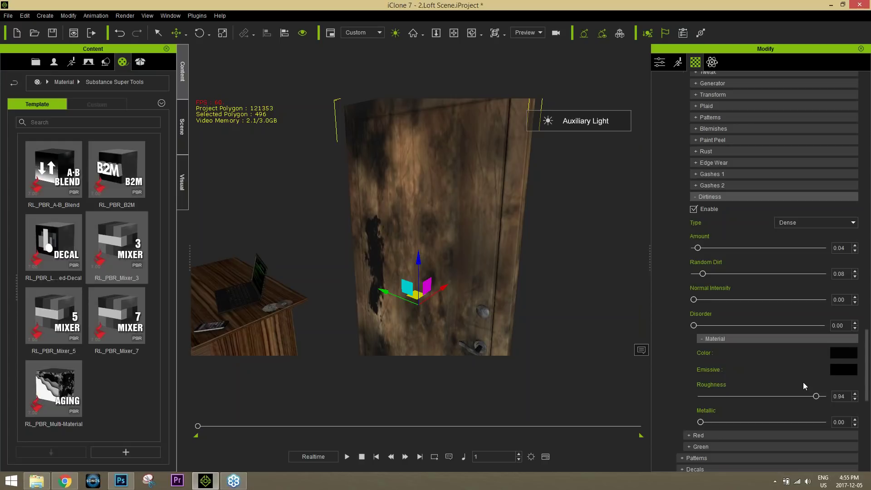
left_click(843, 352)
left_click(508, 203)
left_click(508, 205)
left_click(538, 175)
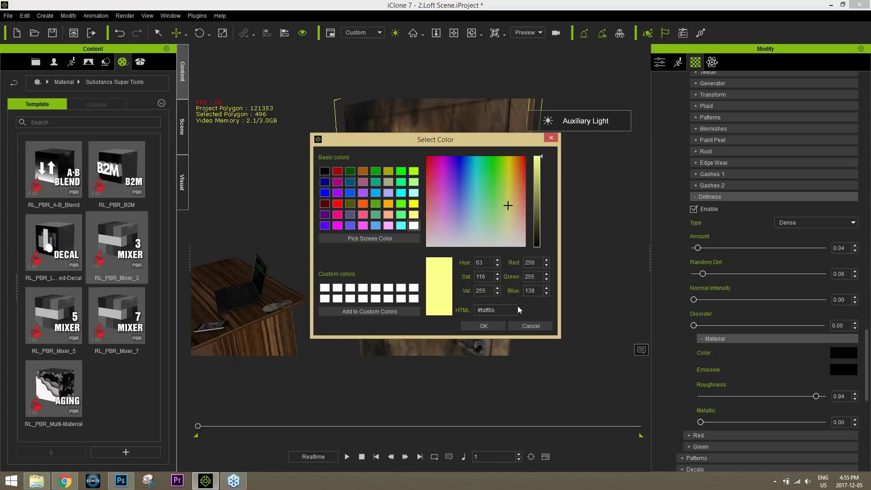
left_click(494, 325)
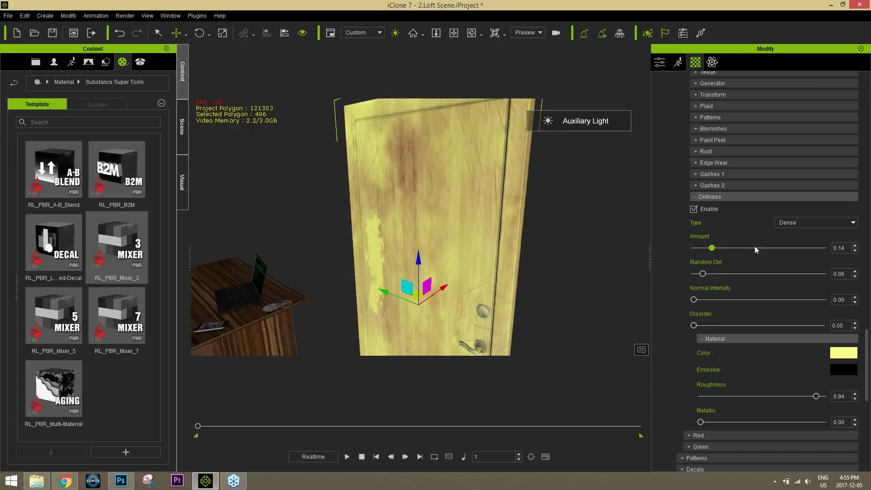
- Reduce both the dirtiness amount and the random dirt of the door to 0.01
left_click_drag(702, 248, 692, 248)
left_click(855, 245)
left_click_drag(702, 275, 695, 275)
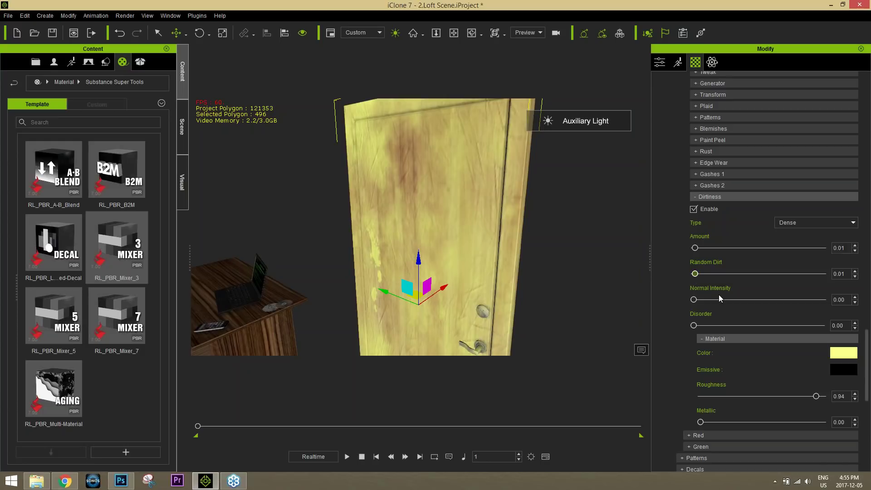
- Change the dirtiness material's color to a cream tone with hue 40 and saturation 50, and view the whole door
left_click(843, 352)
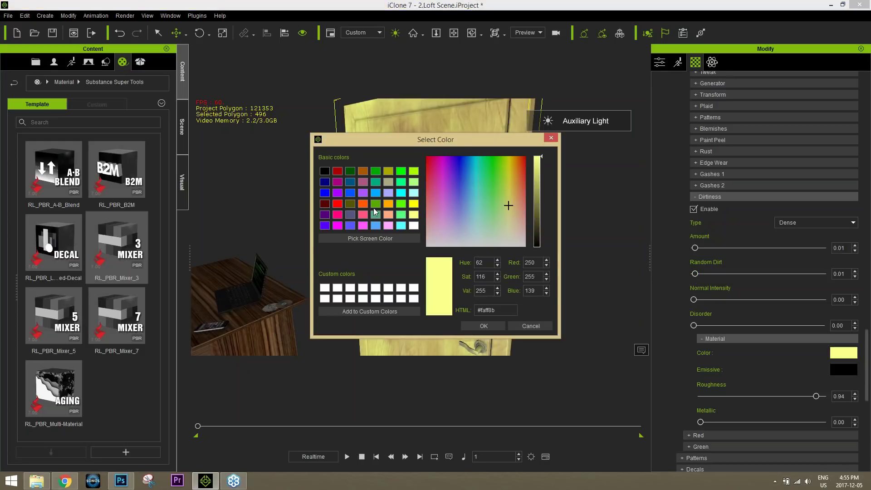
left_click(388, 204)
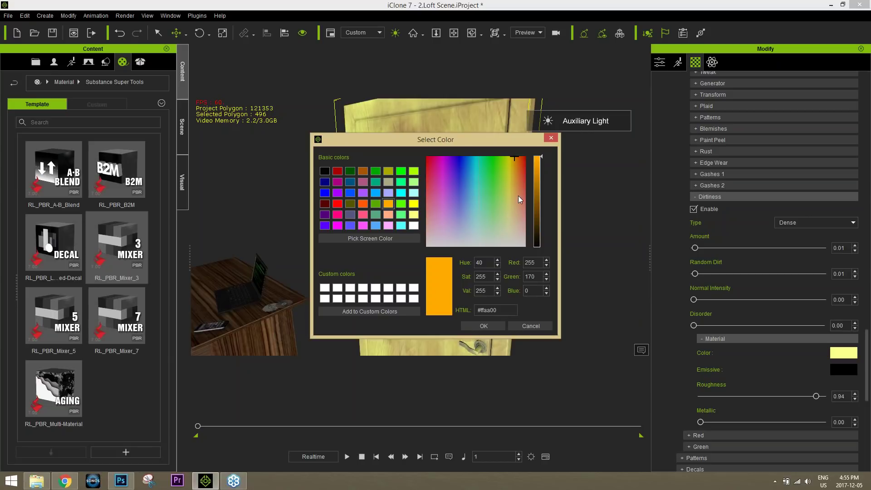
double_click(489, 277)
type("50")
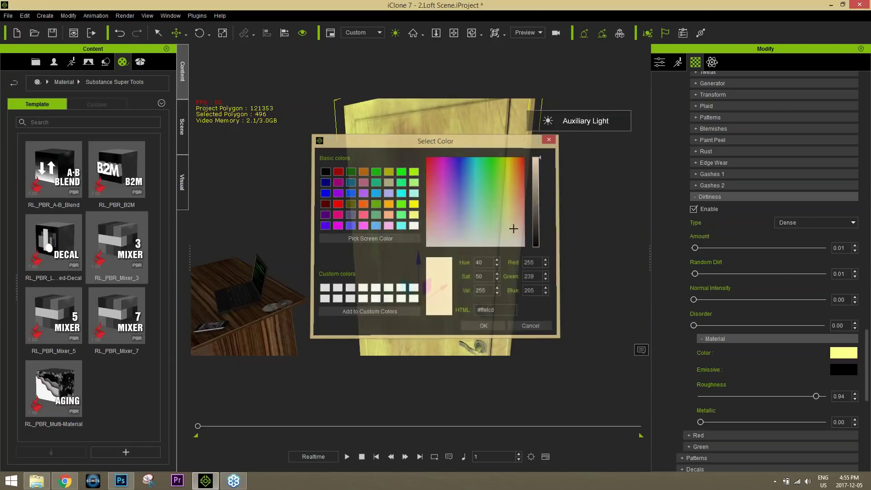
key("Return")
scroll(508, 289, "down", 3)
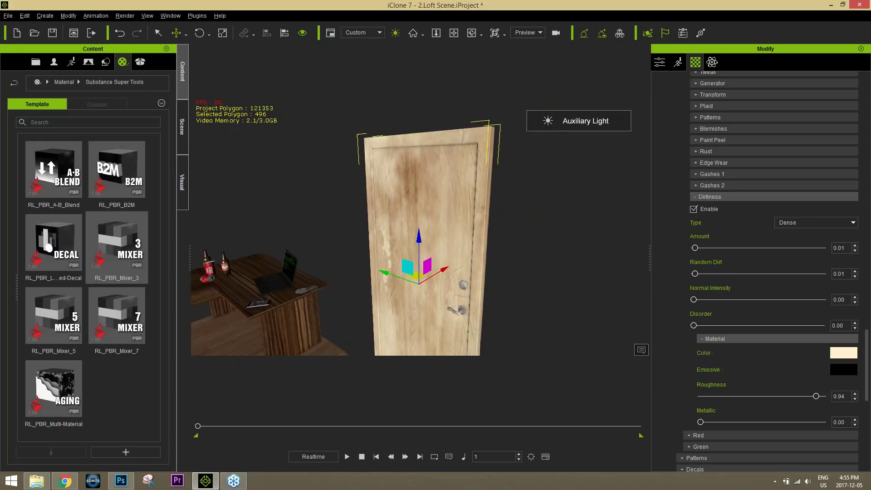
- Enable blemishes on the door's base material and raise their pattern value
right_click_drag(508, 289, 522, 259)
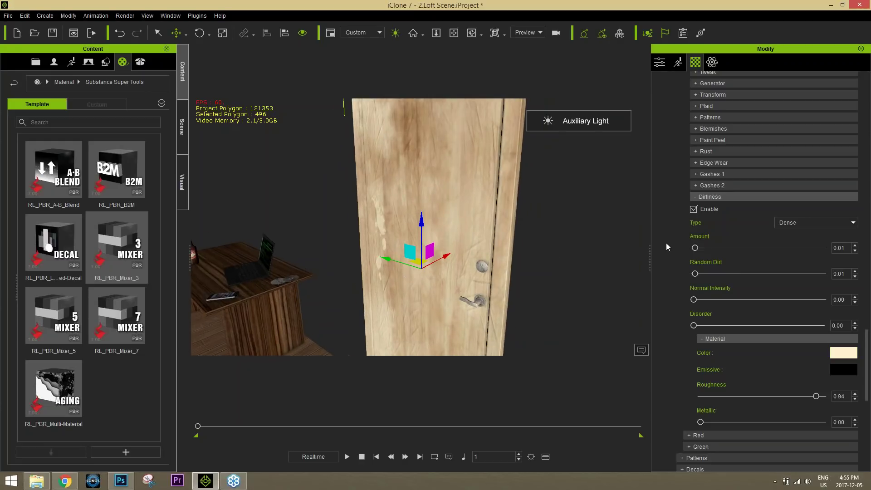
left_click(709, 197)
scroll(715, 200, "up", 1)
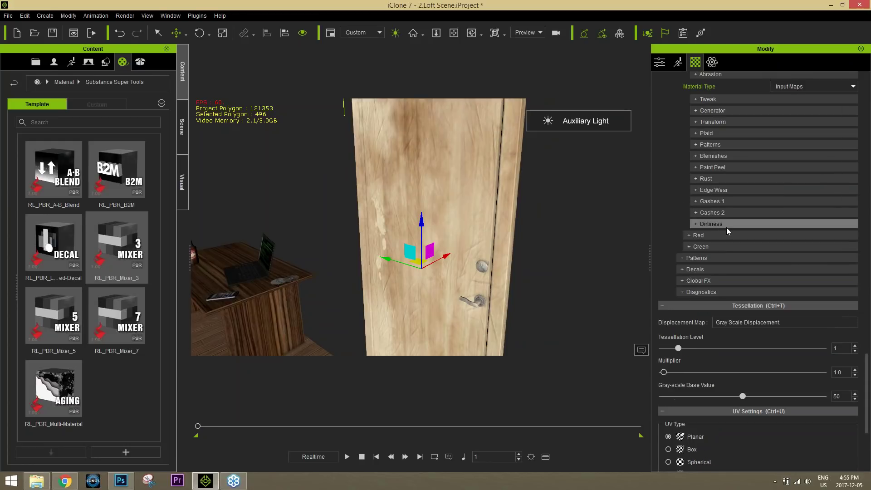
left_click(712, 156)
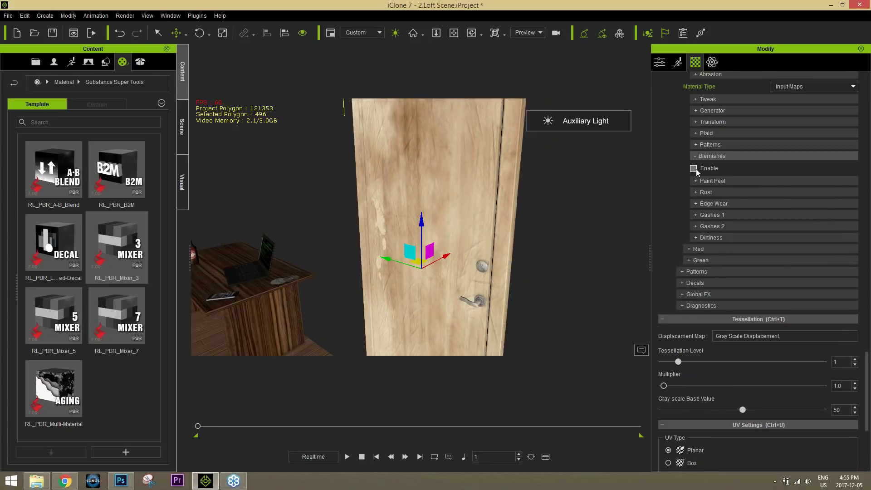
left_click(695, 168)
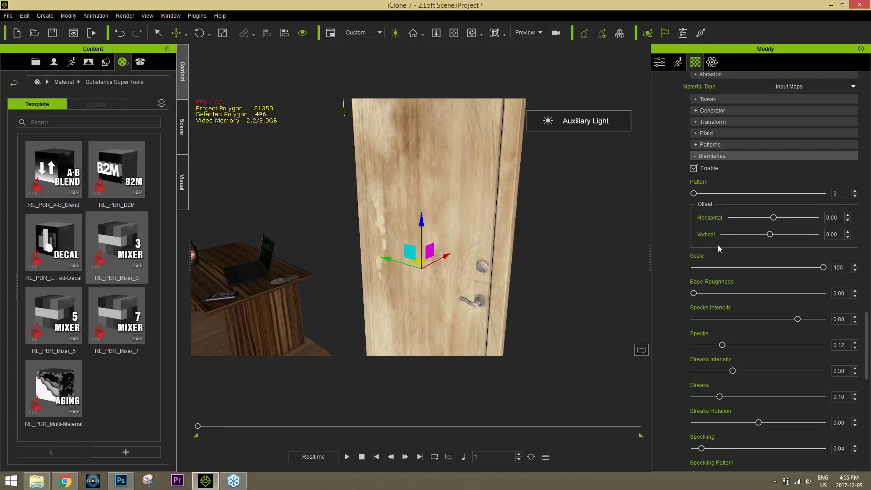
left_click_drag(694, 193, 771, 193)
left_click(702, 157)
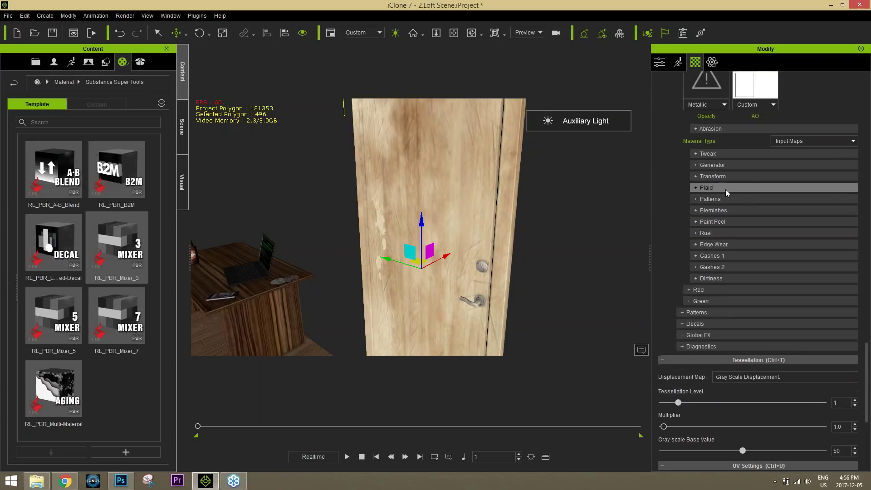
- Enable the base material's Tweak settings, with normal intensity 0.61 and color hue 0.48, and inspect the door
left_click(725, 157)
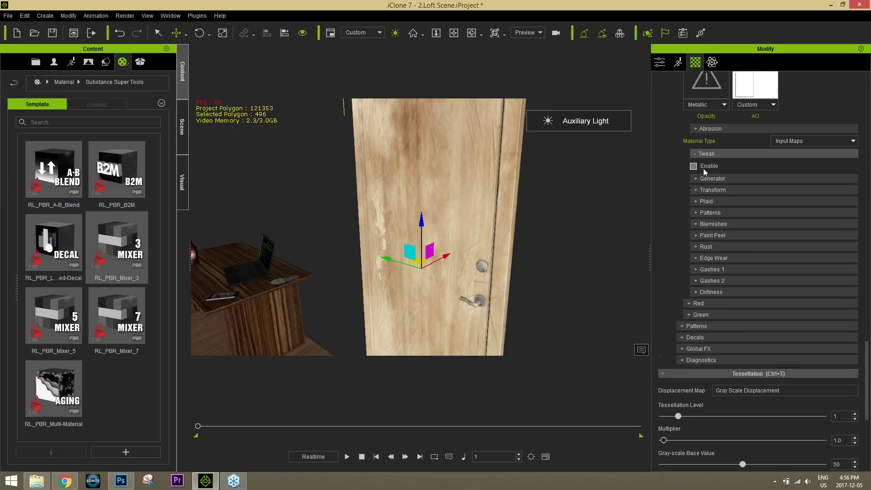
left_click(696, 167)
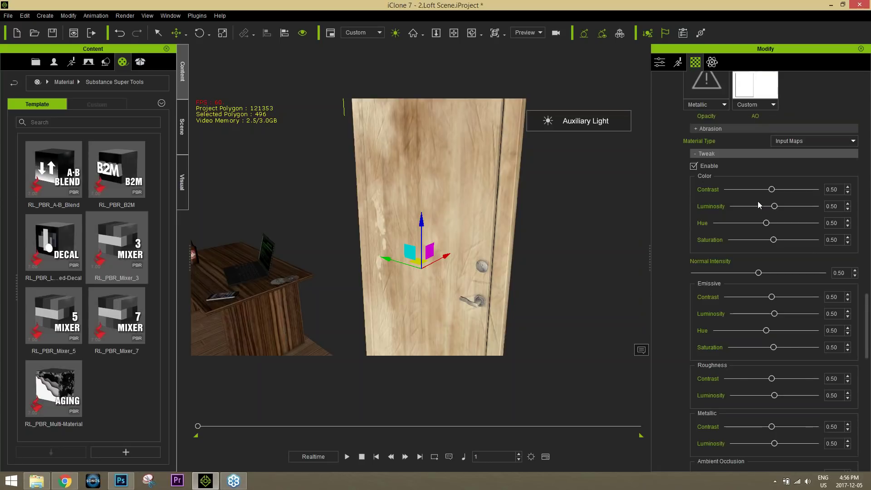
mouse_move(758, 273)
left_mouse_down()
mouse_move(823, 273)
mouse_move(772, 274)
left_mouse_up()
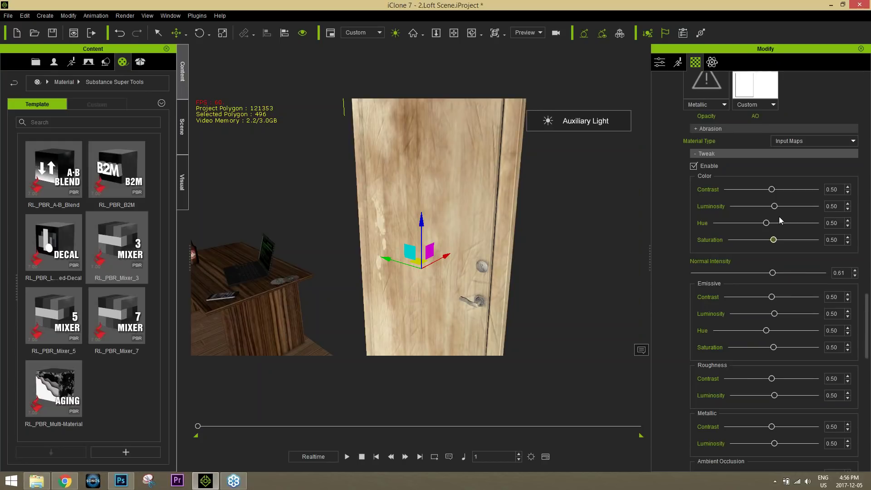
left_click_drag(739, 225, 767, 229)
right_click_drag(541, 203, 428, 292)
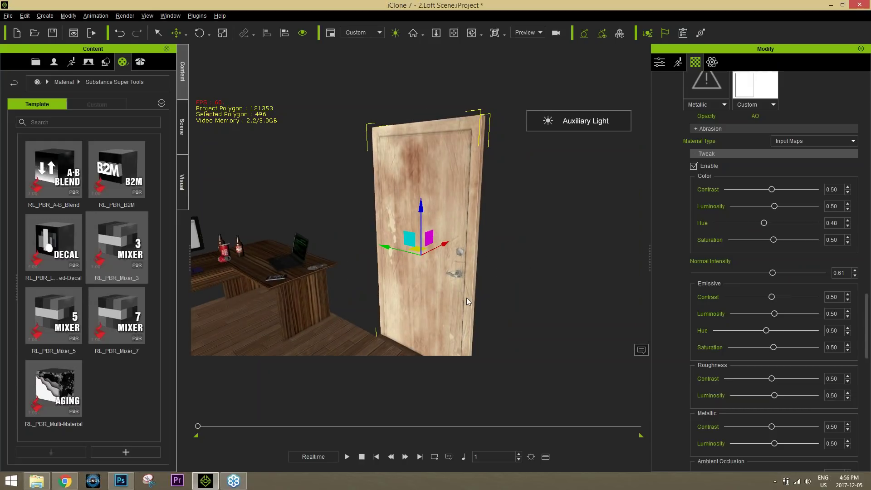
scroll(466, 298, "up", 5)
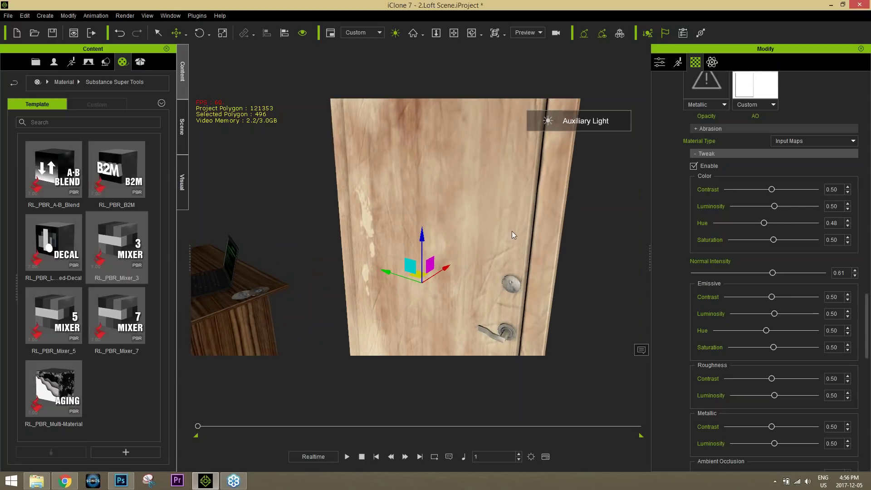
scroll(507, 207, "down", 5)
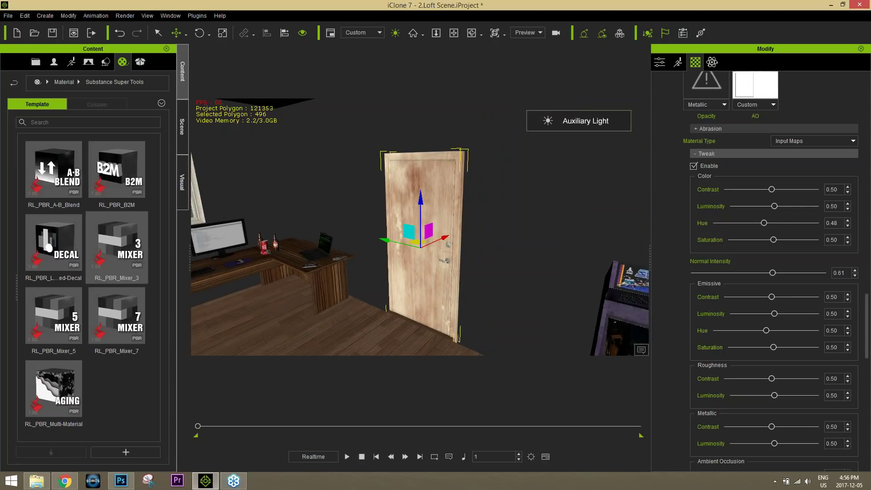
- Try a Blotches paint peel on the mixer's Red material, and disable it again
left_click(701, 154)
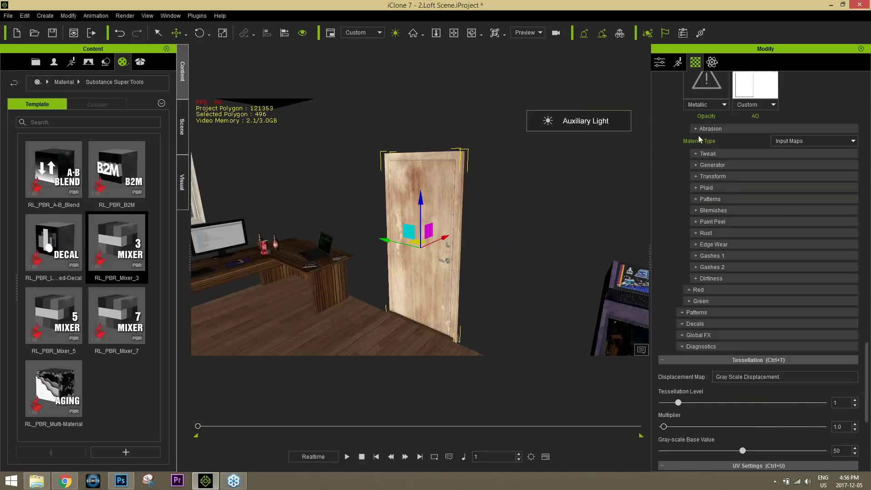
scroll(734, 208, "up", 5)
scroll(736, 209, "up", 1)
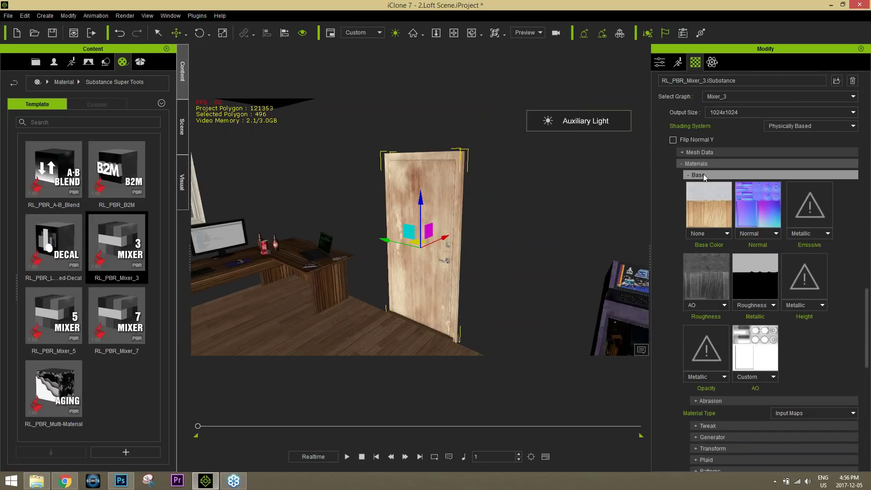
left_click(703, 175)
left_click(706, 187)
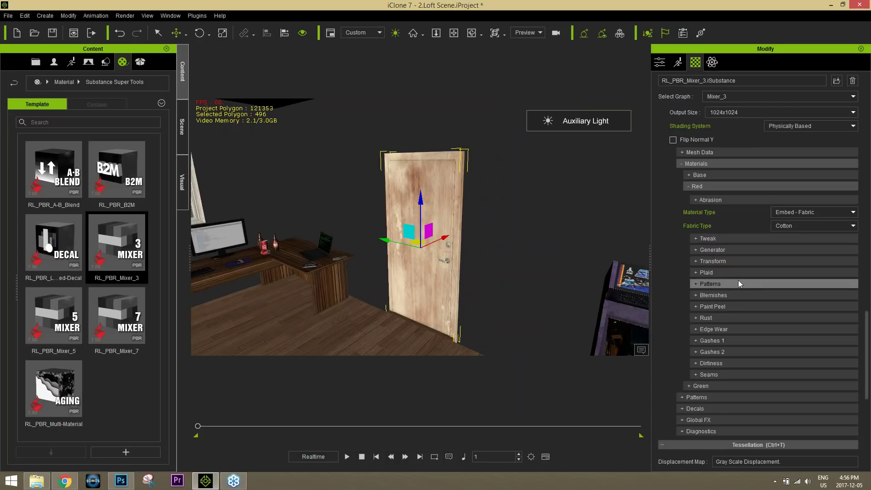
left_click(711, 306)
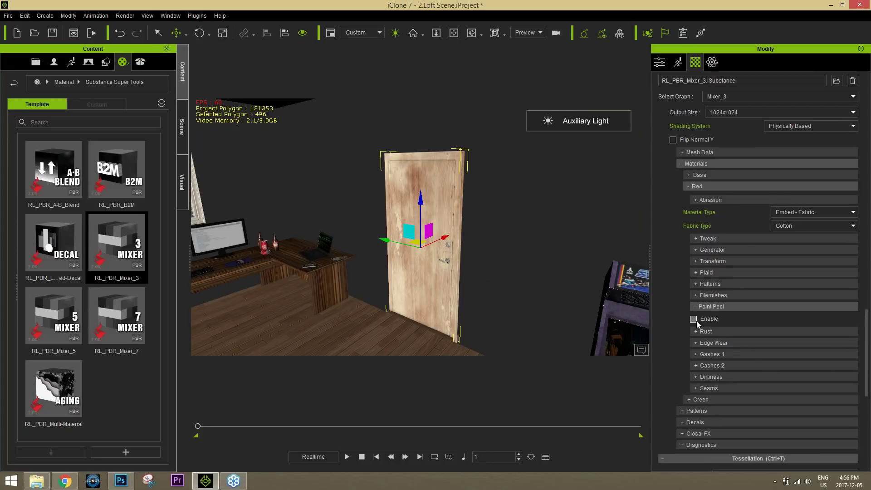
left_click(694, 319)
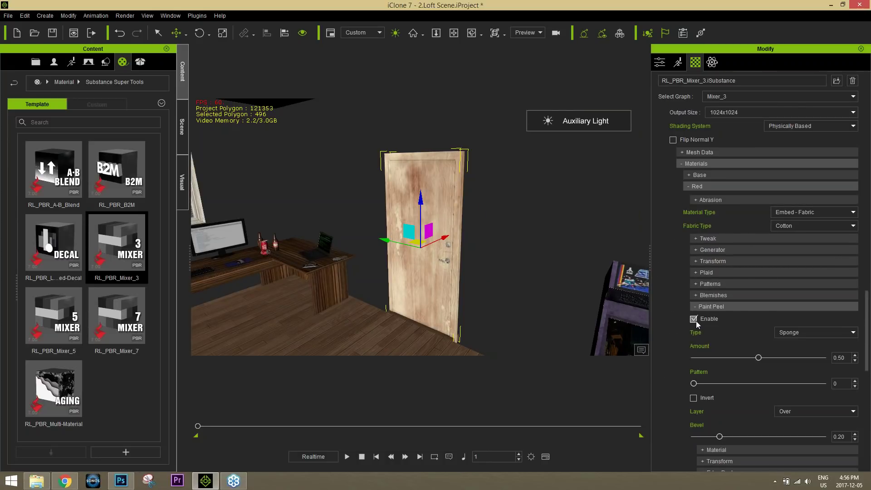
left_click(804, 334)
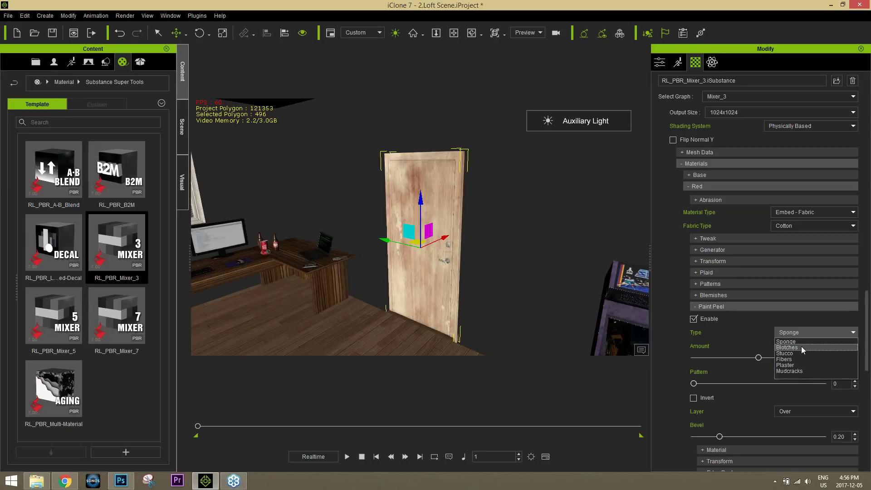
left_click(801, 347)
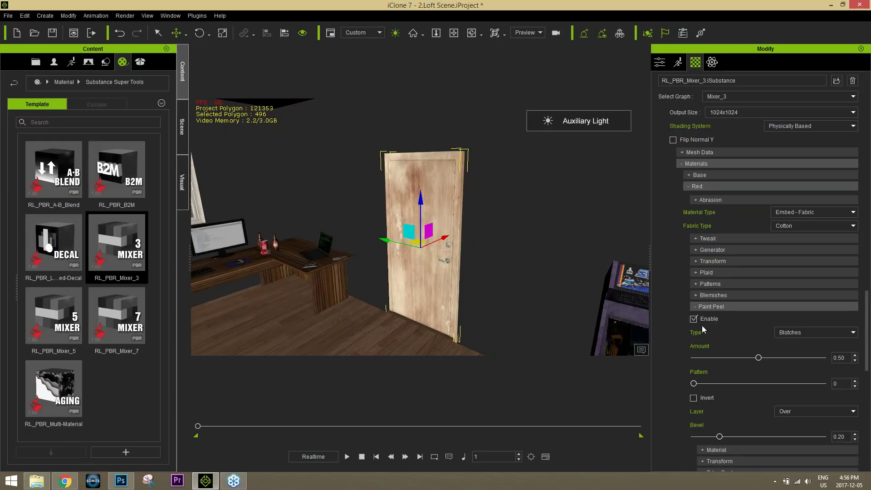
left_click(692, 319)
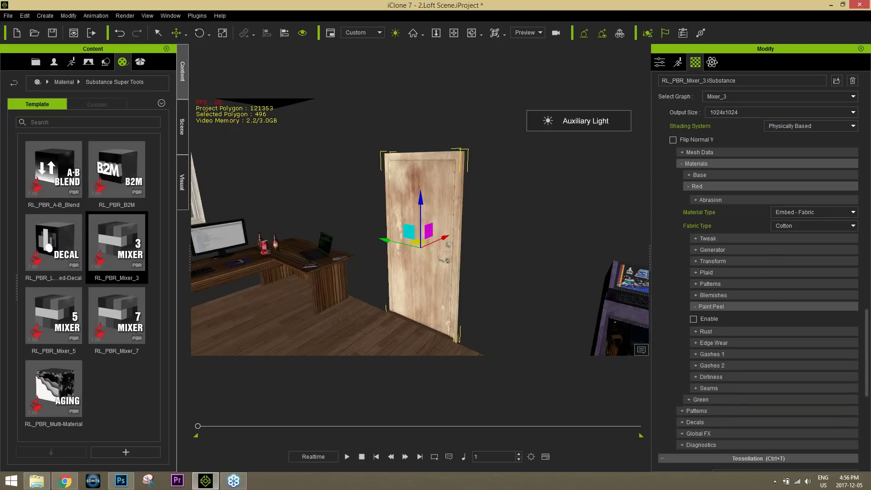
- Enable rust on the Red material and increase its effect
left_click(714, 308)
left_click(712, 318)
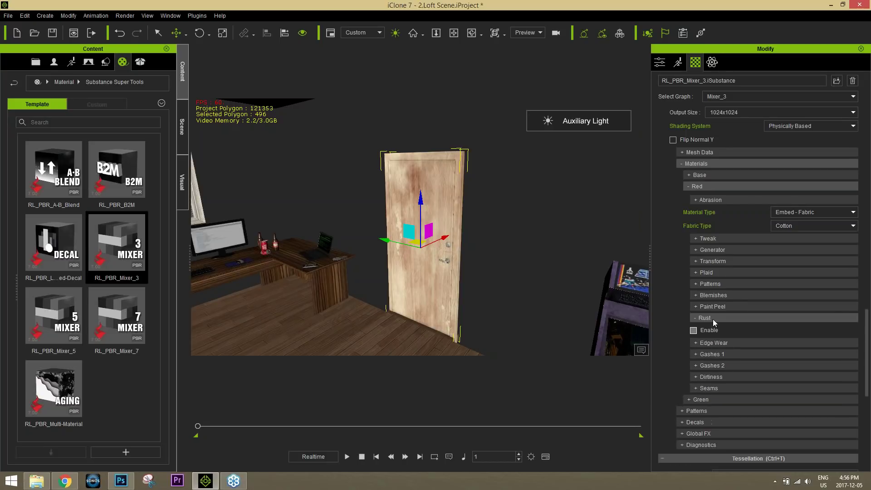
left_click(709, 331)
left_click_drag(695, 355, 747, 355)
left_click(705, 318)
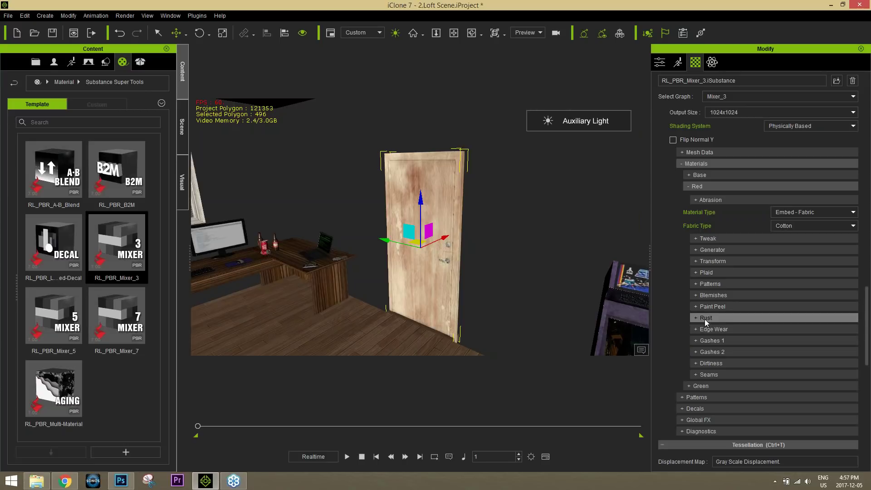
- Enable edge wear on the Red material and close that material's settings
left_click(708, 329)
left_click(697, 342)
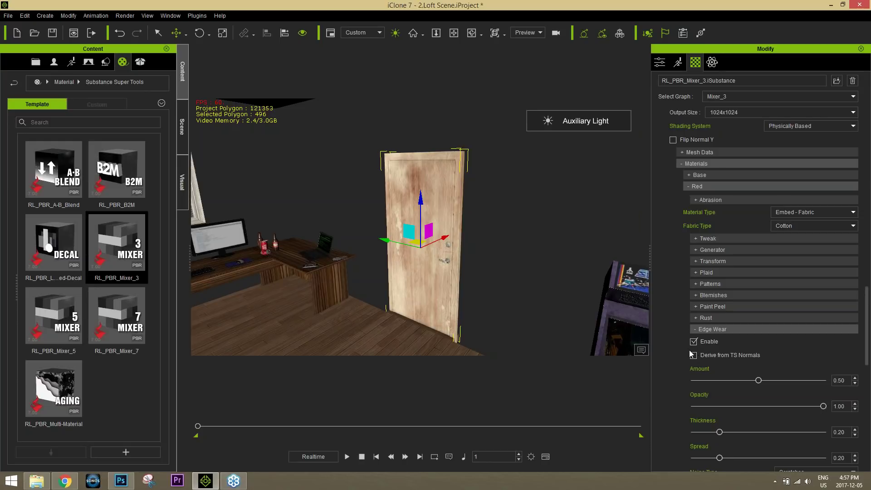
left_click(705, 329)
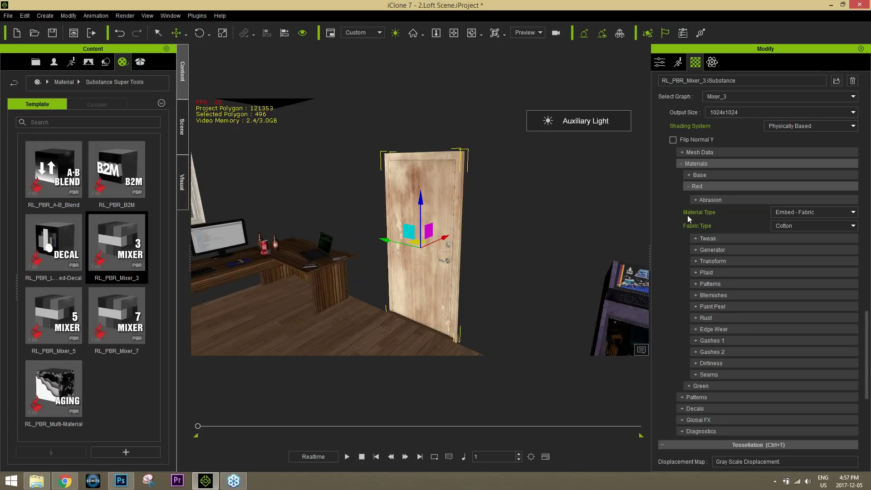
left_click(688, 188)
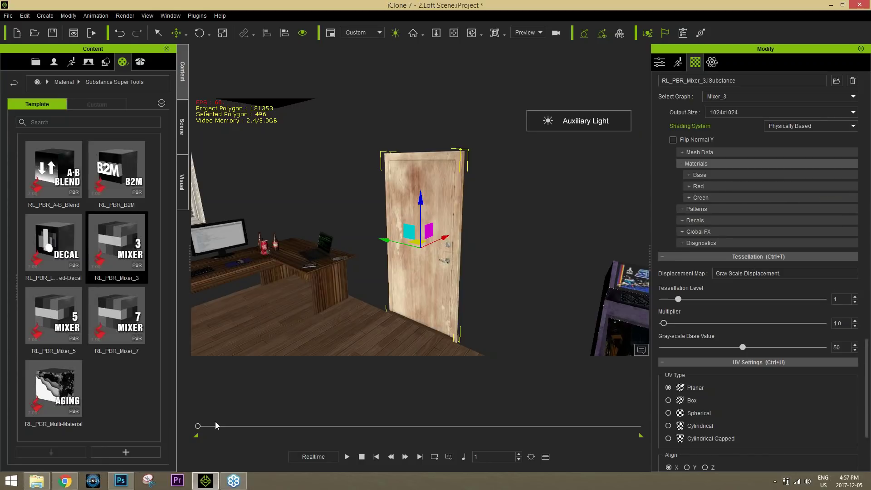
- Launch Character Creator 2 from the desktop and return to the iClone loft project
key("super+d")
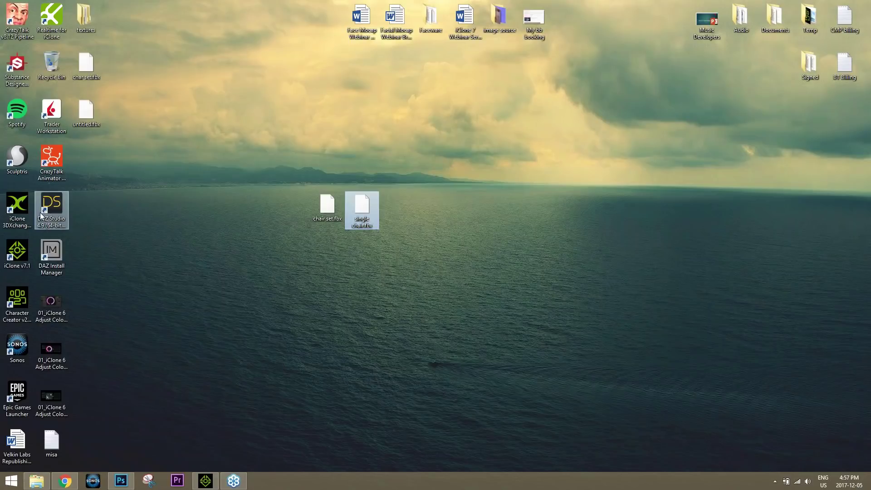
left_click(23, 302)
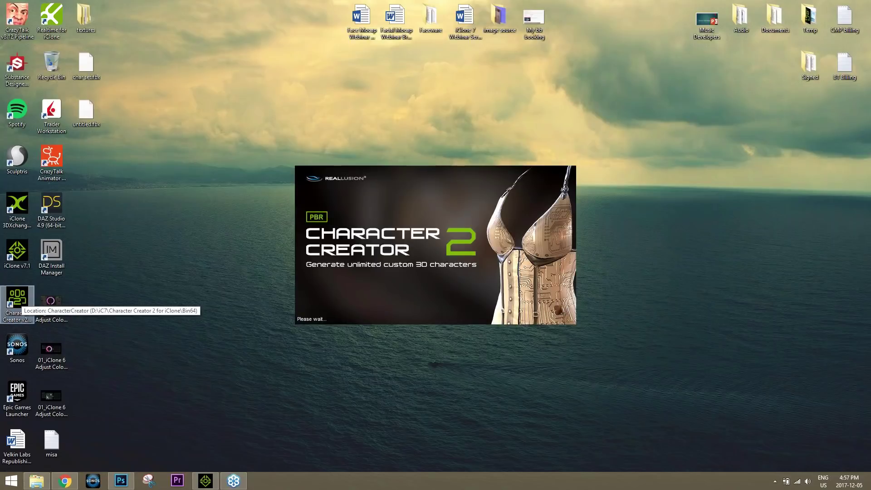
left_click(205, 481)
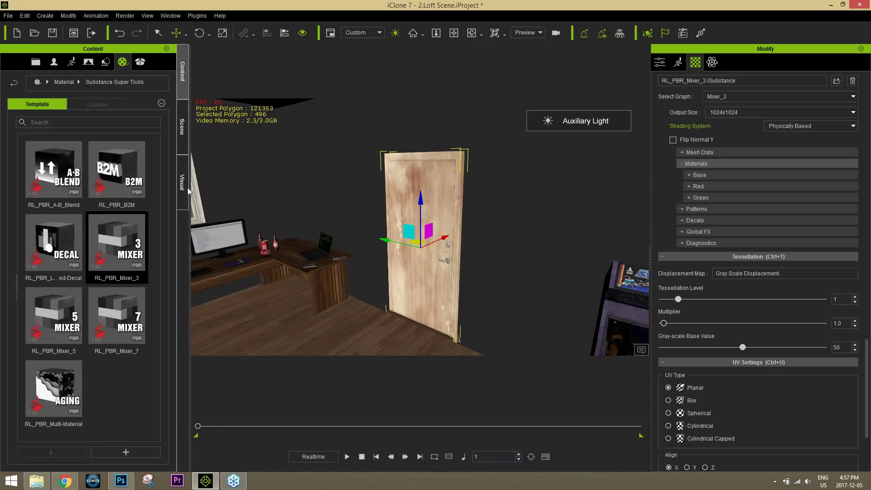
- Make the Wall prop visible again and bring the whole room with the aged door into view
left_click(183, 186)
left_click(183, 141)
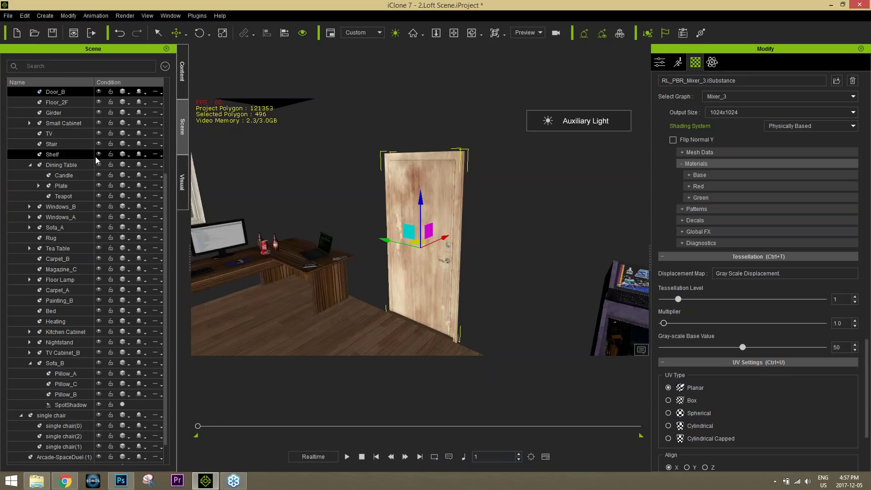
scroll(96, 156, "up", 4)
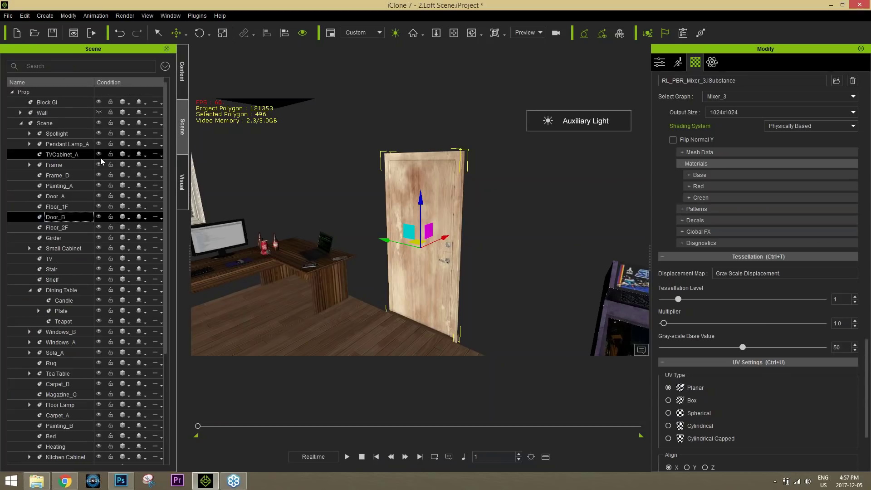
left_click(99, 113)
right_click_drag(459, 212, 428, 293)
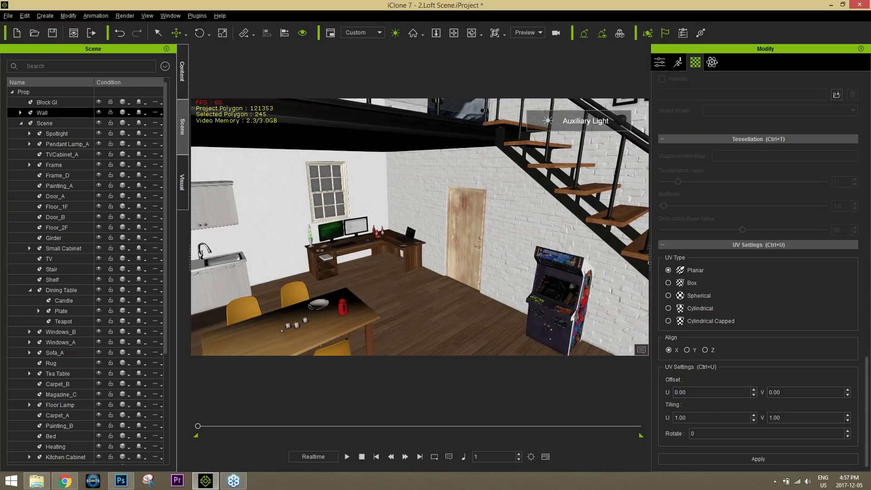
- Turn off the auxiliary light and inspect the glowing screens in the dark room
left_click(395, 34)
right_click_drag(445, 289, 429, 214)
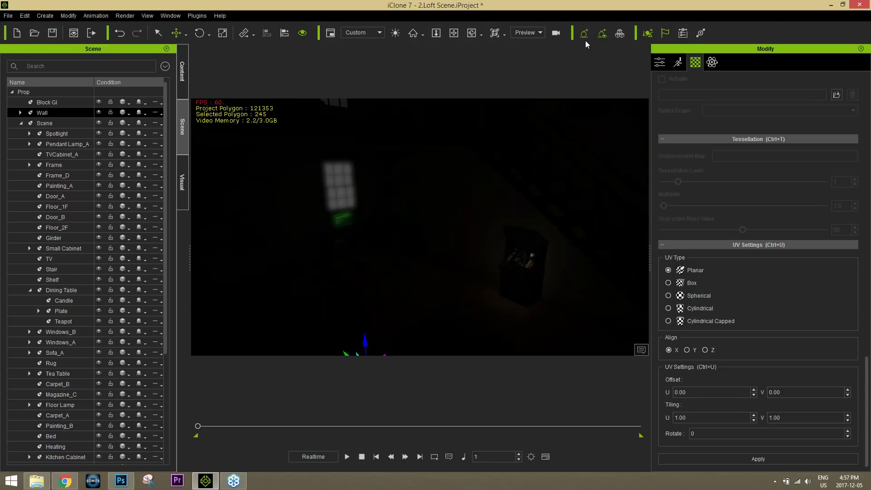
scroll(493, 313, "up", 5)
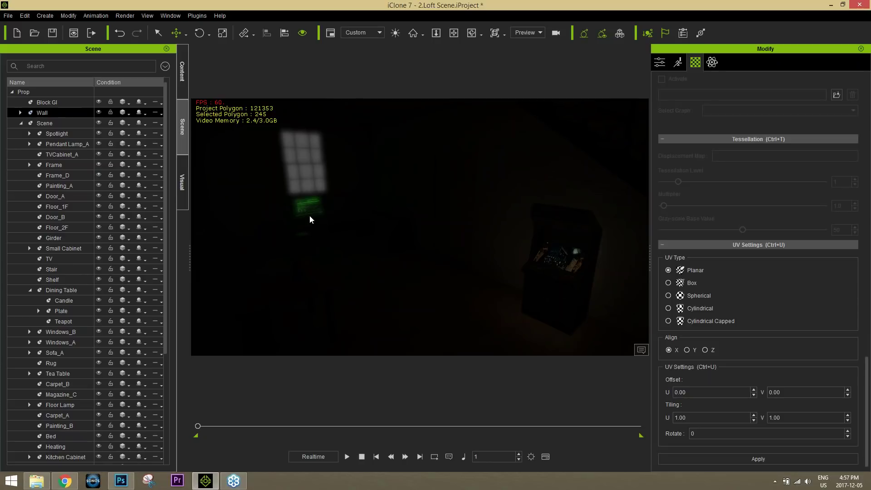
scroll(327, 233, "down", 5)
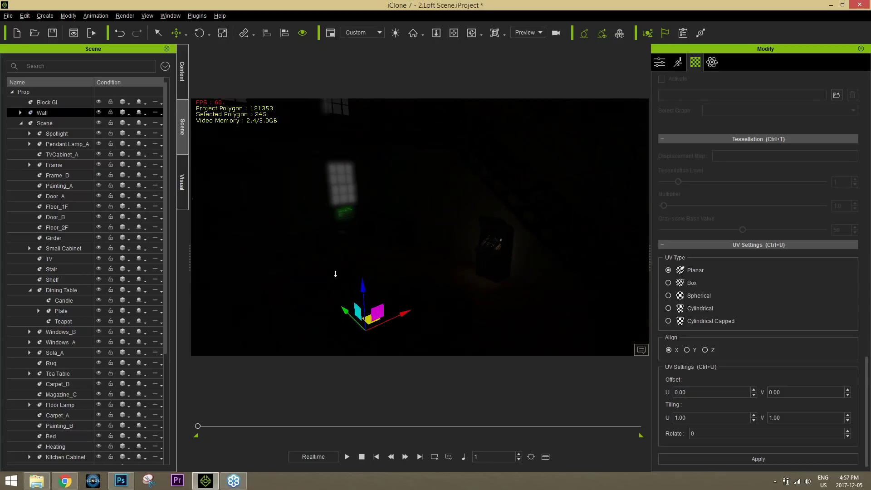
- Add a directional light and rotate it so it shines through the windows onto the wooden door and sofa
left_click(46, 16)
mouse_move(75, 104)
left_click(127, 102)
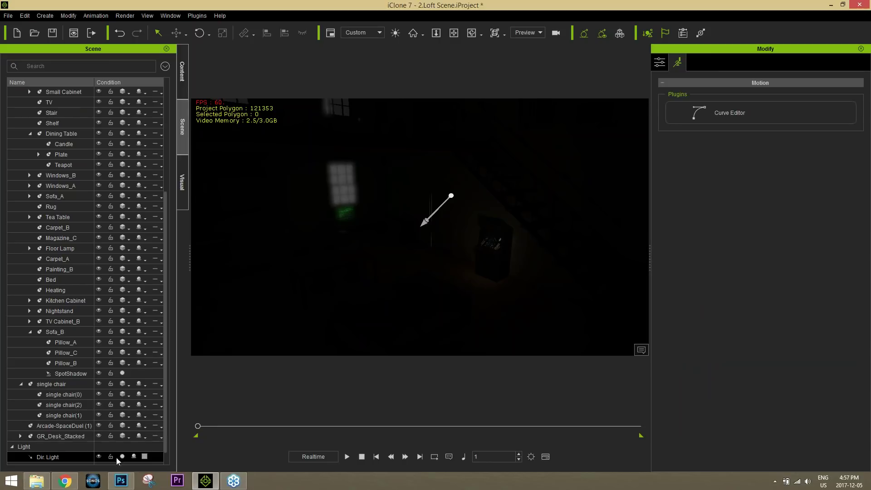
key("e")
left_click_drag(456, 217, 432, 216)
key("q")
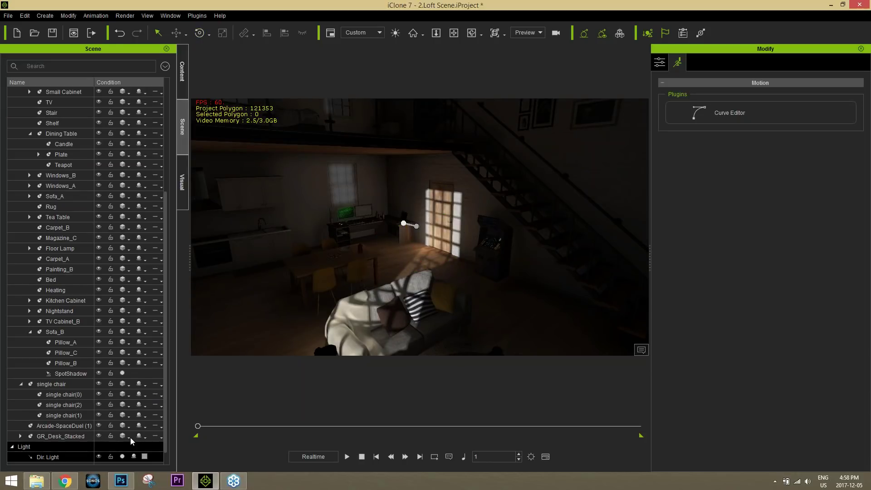
- Rotate the directional light slightly so the window pattern falls across the wooden door and the wall beside the arcade machine
key("e")
left_click_drag(418, 219, 422, 222)
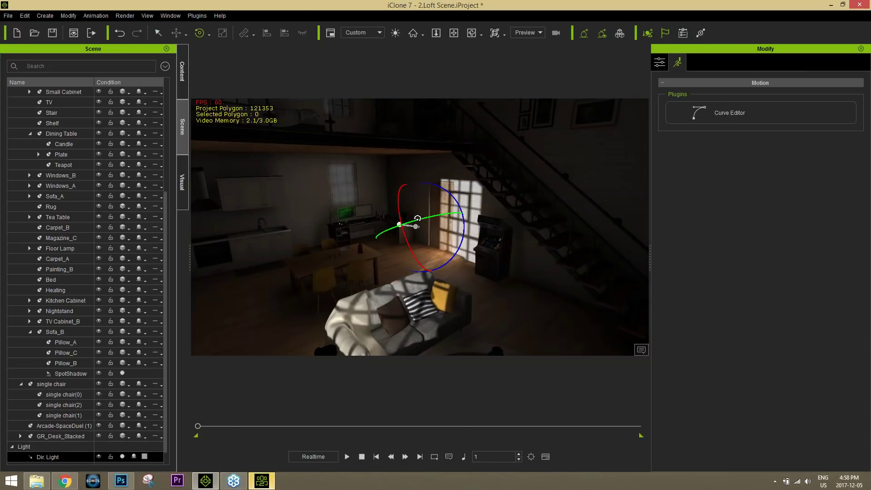
key("q")
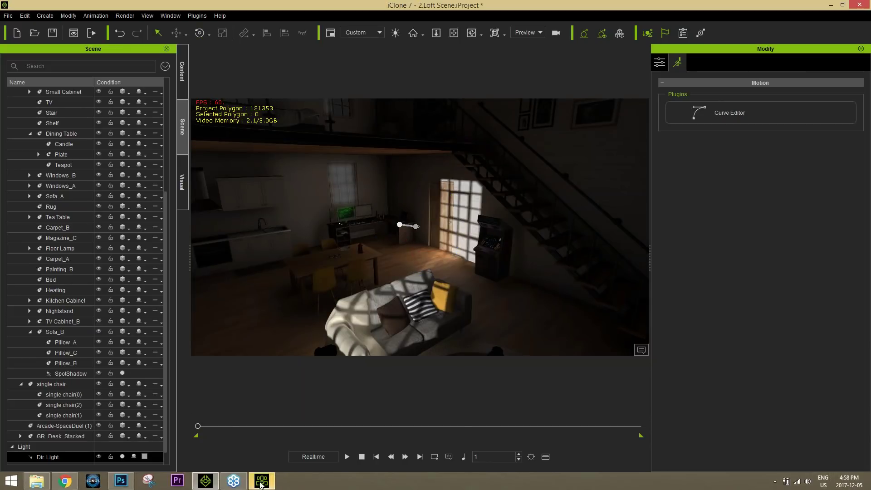
- Switch to Character Creator and apply the Base Male full-body morph to the default character
left_click(546, 310)
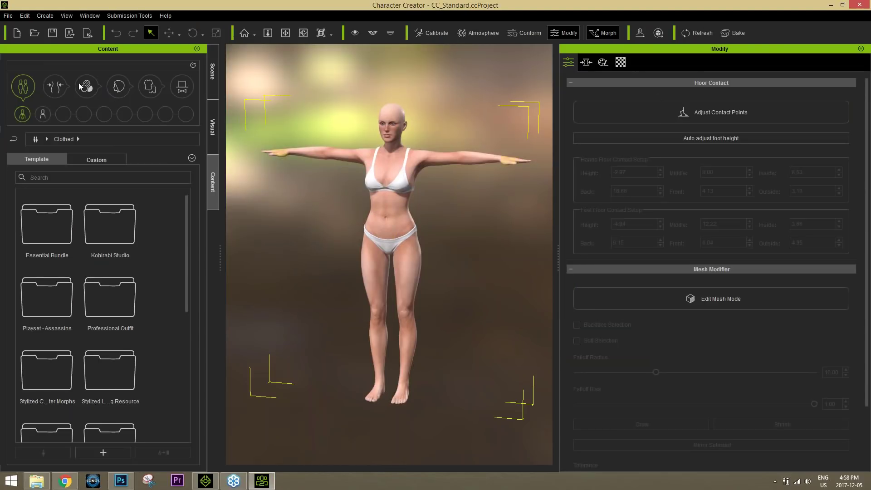
left_click(57, 90)
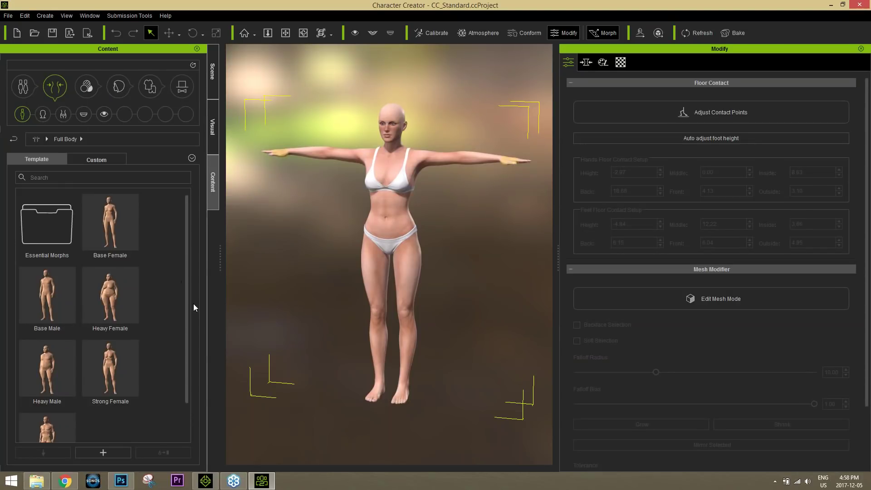
left_click(47, 298)
double_click(46, 295)
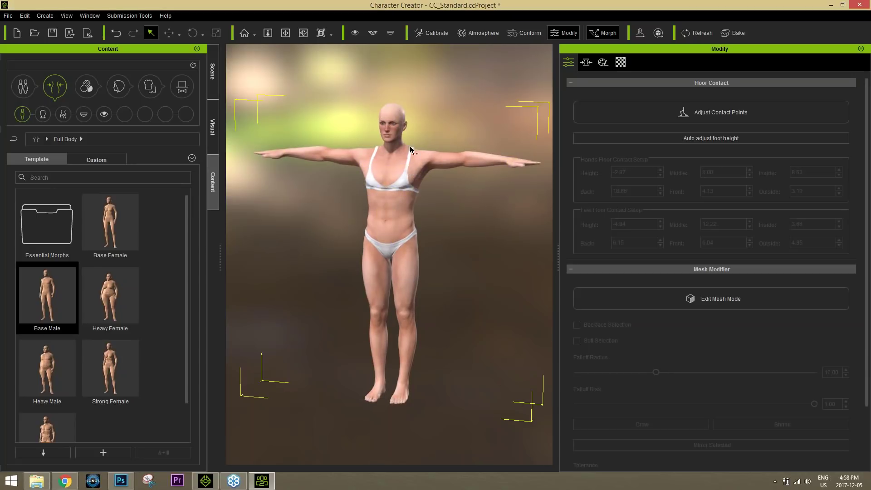
- Try the Bodybuilder and Heavy full-body morph sliders on the male character
scroll(419, 205, "up", 3)
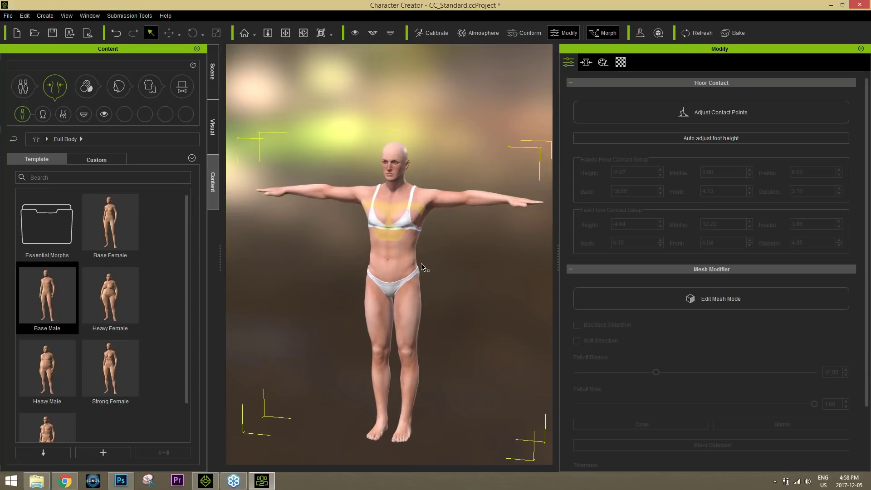
scroll(411, 236, "up", 2)
scroll(411, 236, "up", 1)
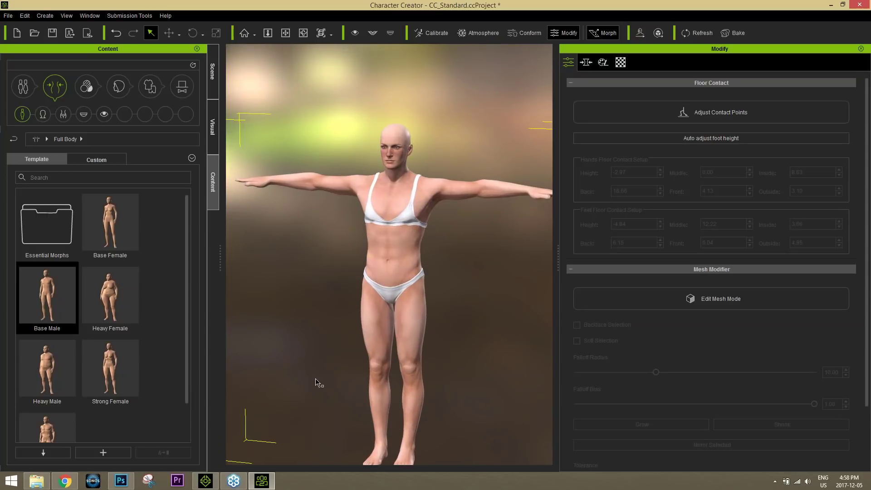
left_click(121, 480)
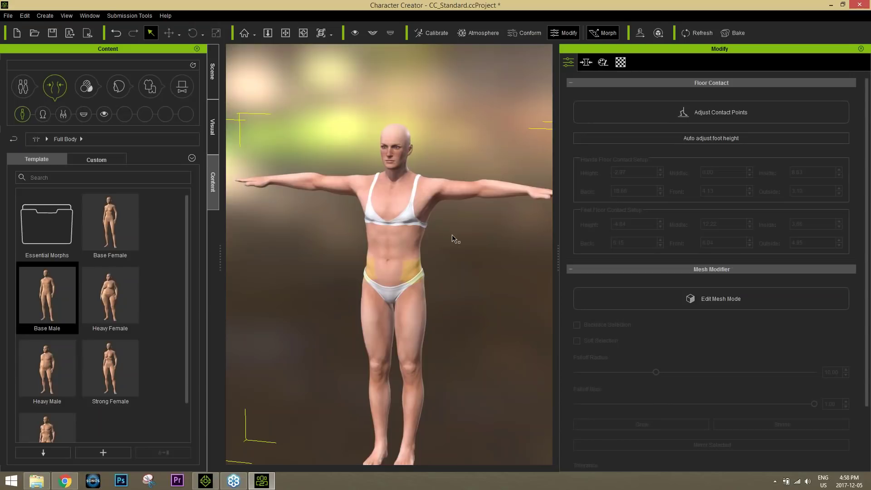
scroll(452, 238, "up", 2)
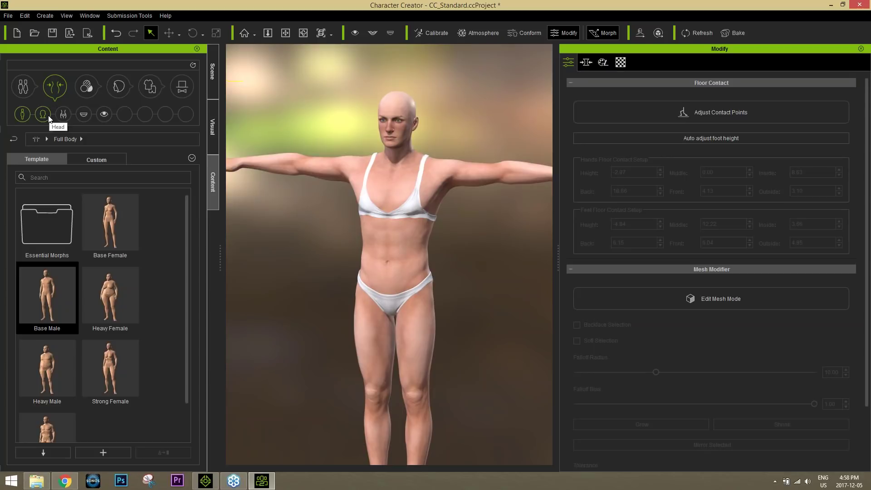
left_click(586, 62)
left_click(621, 131)
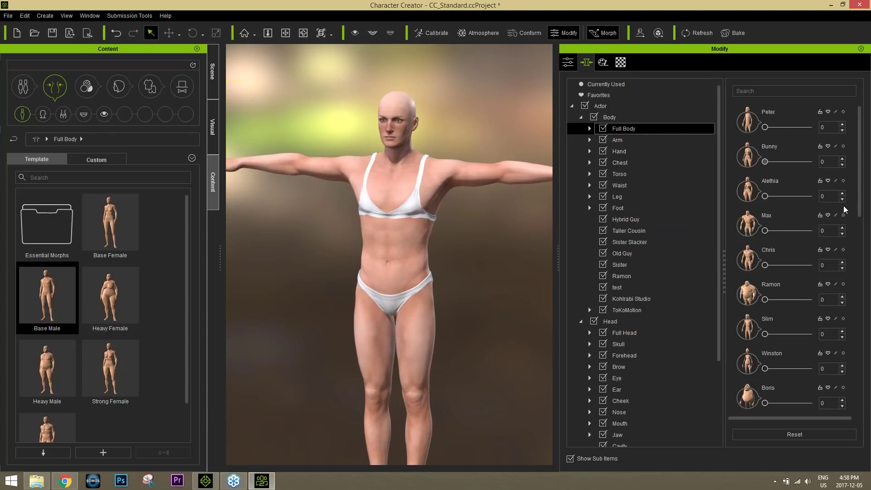
left_click_drag(865, 214, 868, 329)
mouse_move(765, 199)
left_mouse_down()
mouse_move(817, 200)
mouse_move(758, 202)
left_mouse_up()
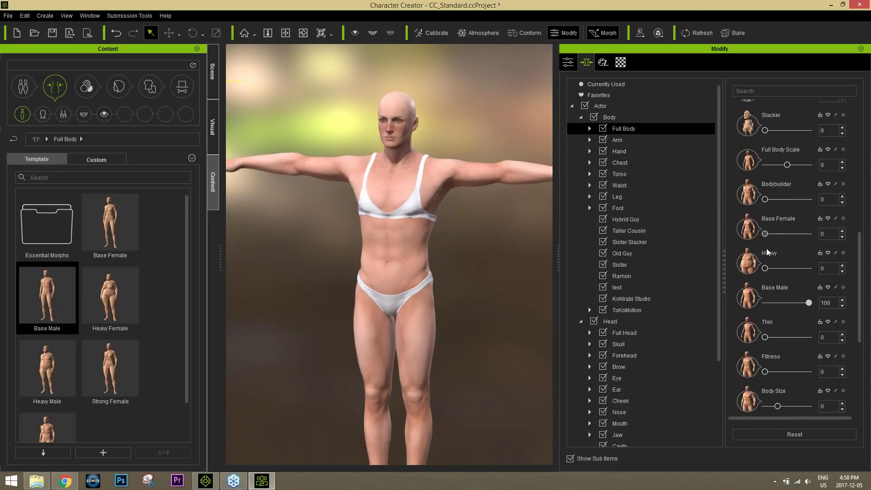
left_click_drag(765, 269, 737, 270)
- Delete the underwear top from the character and frame the head and shoulders
left_click(413, 210)
left_click(445, 219)
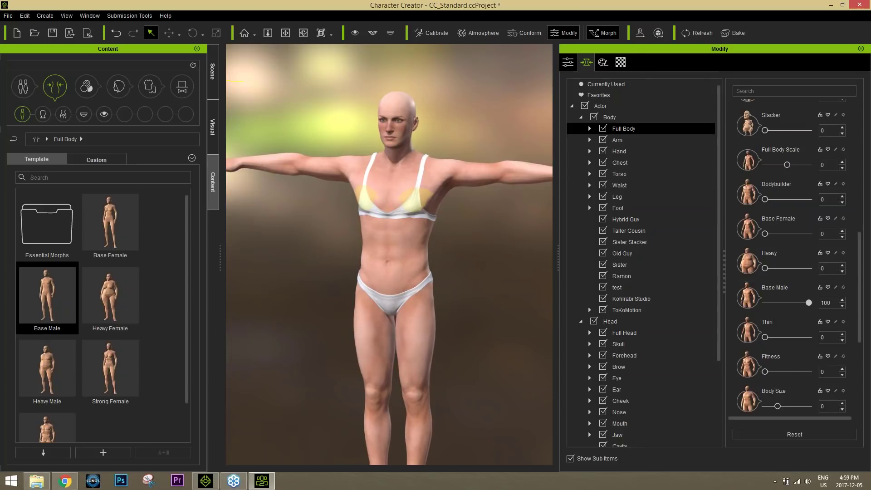
key("Delete")
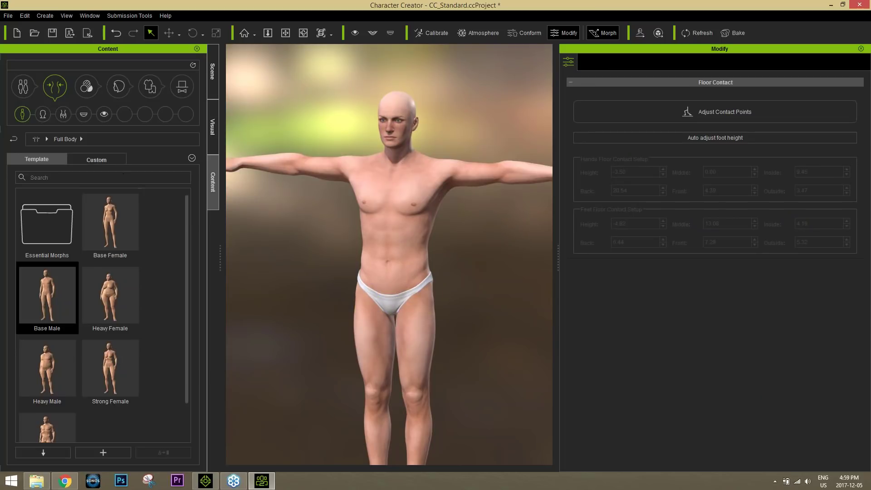
middle_click_drag(405, 151, 404, 252)
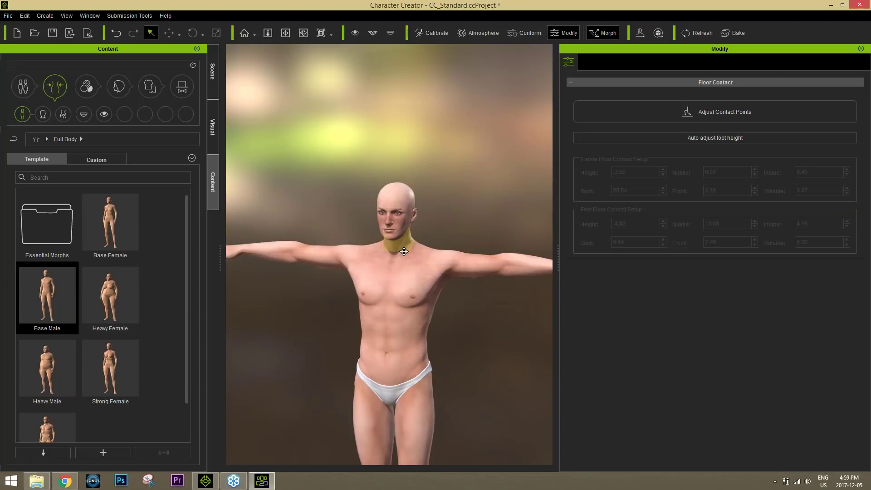
scroll(411, 139, "up", 10)
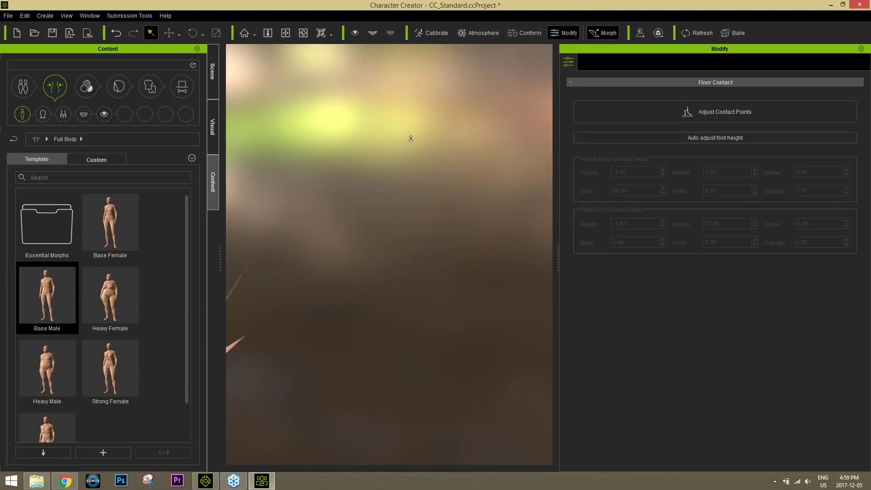
scroll(411, 139, "down", 8)
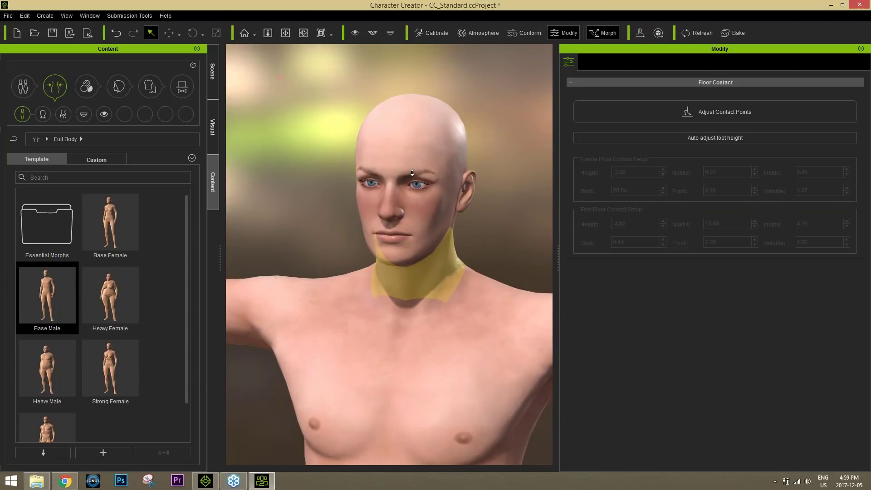
- Switch to iClone, turn the auxiliary light back on in the loft scene, and return to Character Creator
key("alt+Tab")
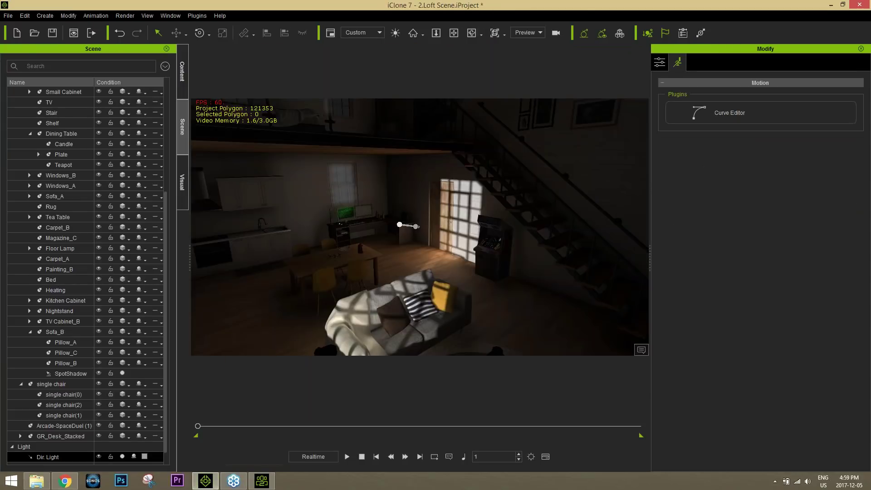
left_click(395, 33)
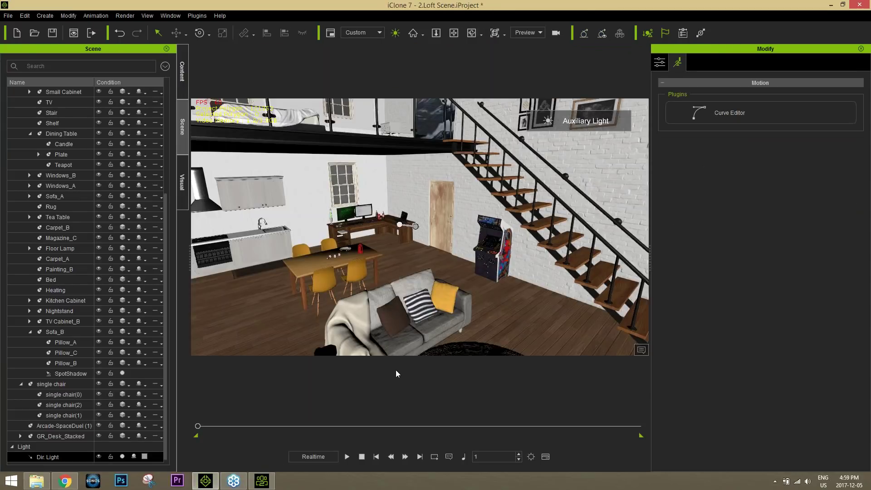
left_click(272, 485)
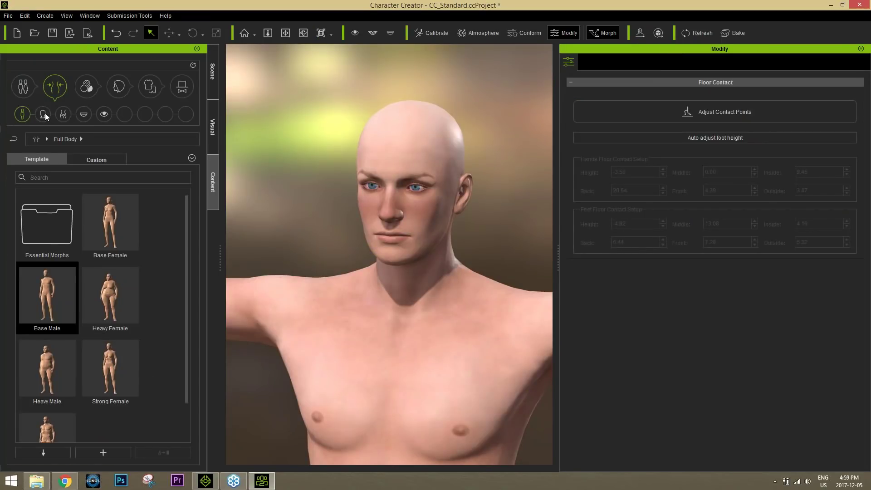
- Apply the Male_B head morph to the character and check it against the whole body
left_click(44, 115)
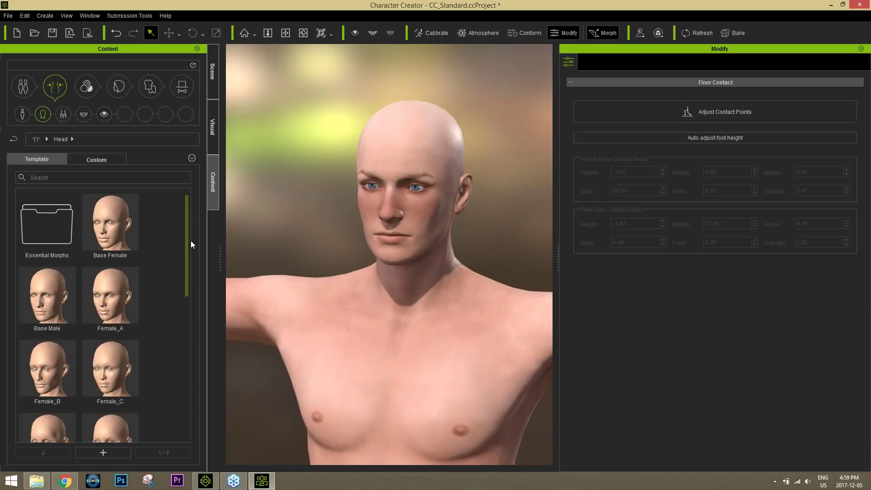
left_click_drag(189, 253, 192, 389)
double_click(61, 257)
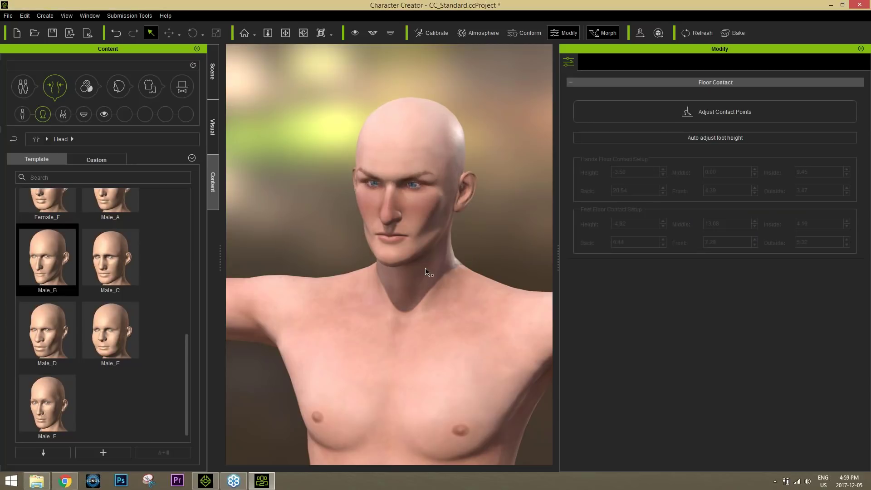
middle_click_drag(431, 257, 425, 183)
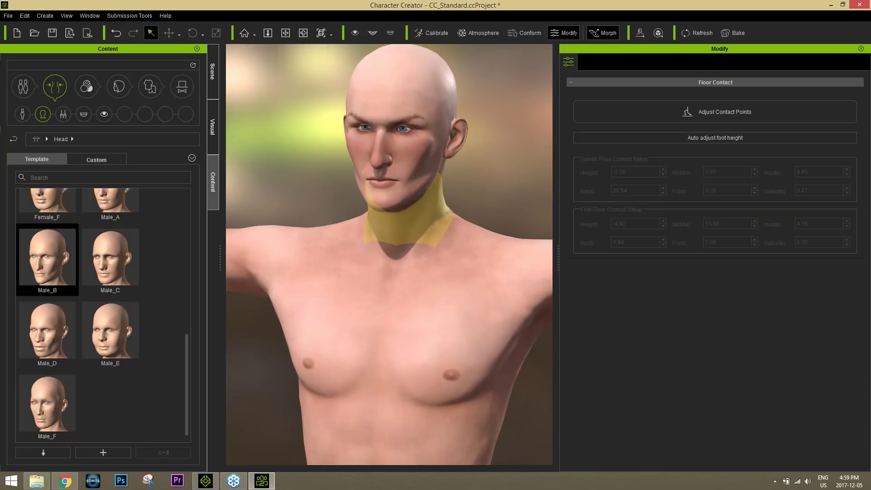
scroll(408, 213, "down", 5)
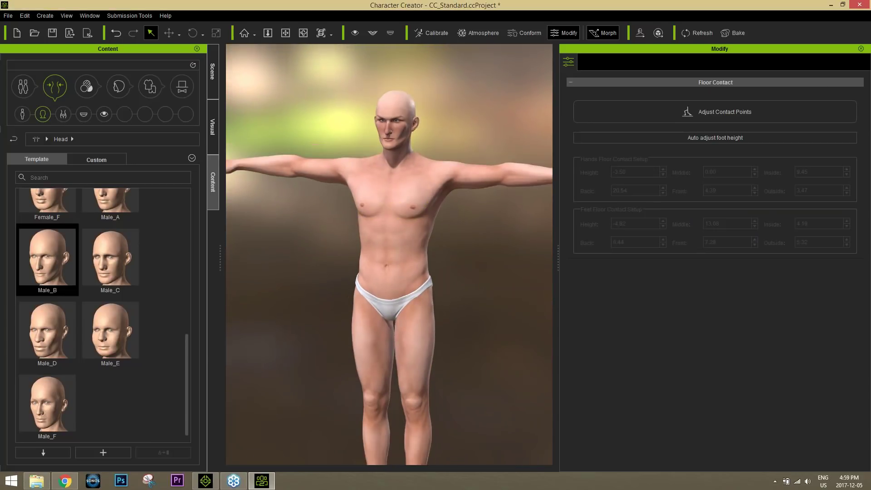
- Dress the character in the blue Slacks_A pants from the Professional Outfit collection
left_click(148, 82)
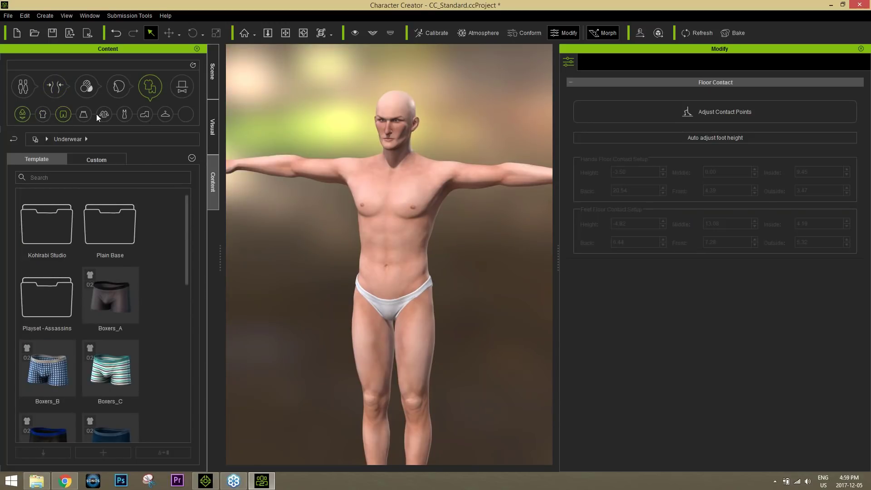
left_click(68, 115)
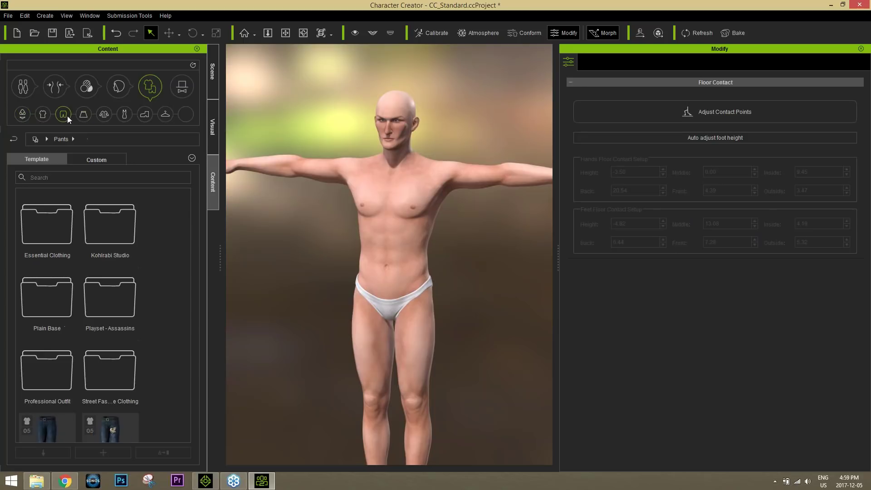
double_click(54, 367)
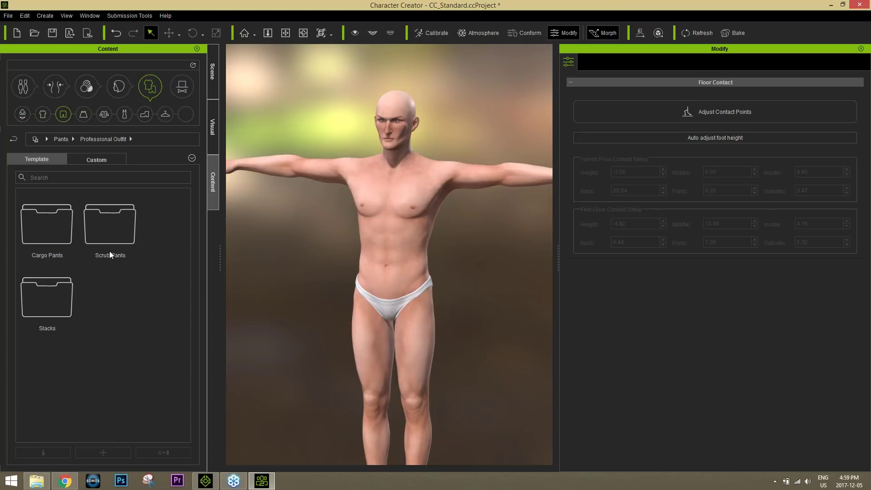
double_click(53, 299)
double_click(48, 223)
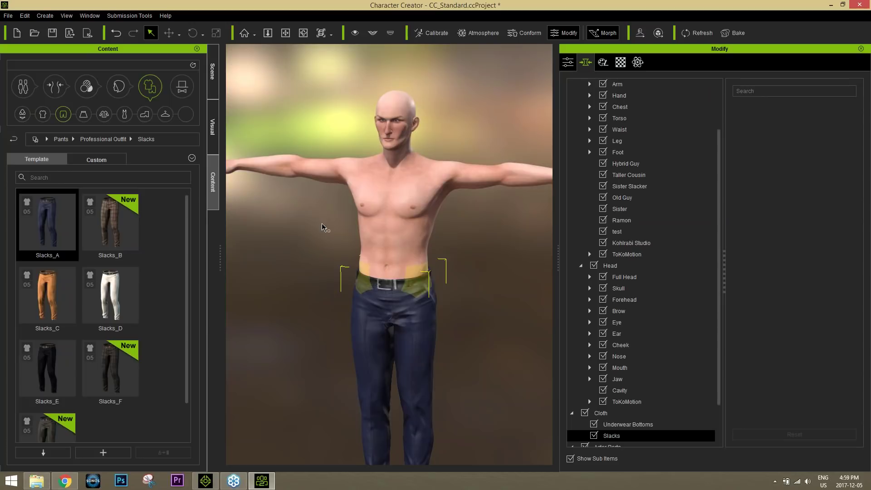
- Add the white close-collar long-sleeve shirt F from the Professional Outfit shirts to the character
left_click(49, 113)
double_click(51, 372)
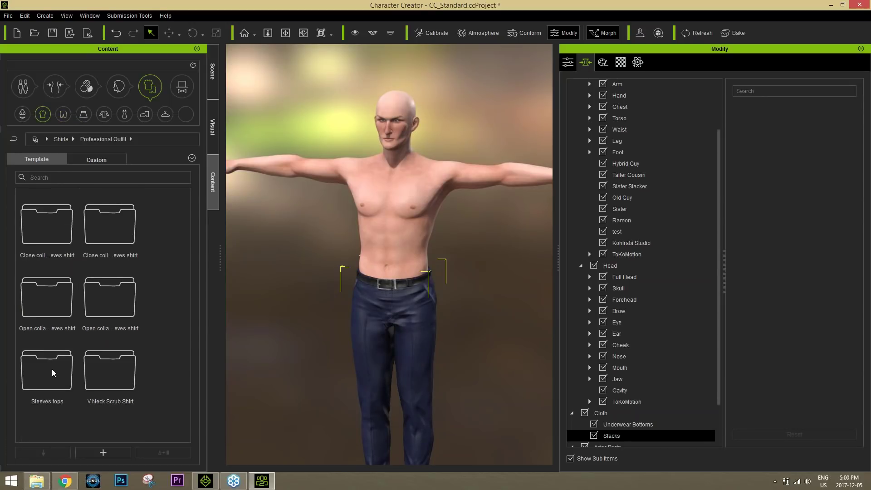
double_click(114, 233)
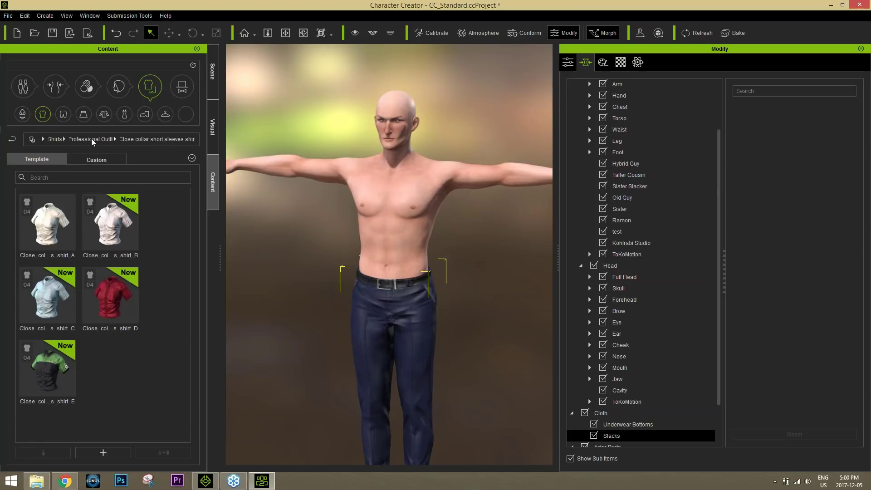
left_click(91, 138)
double_click(47, 239)
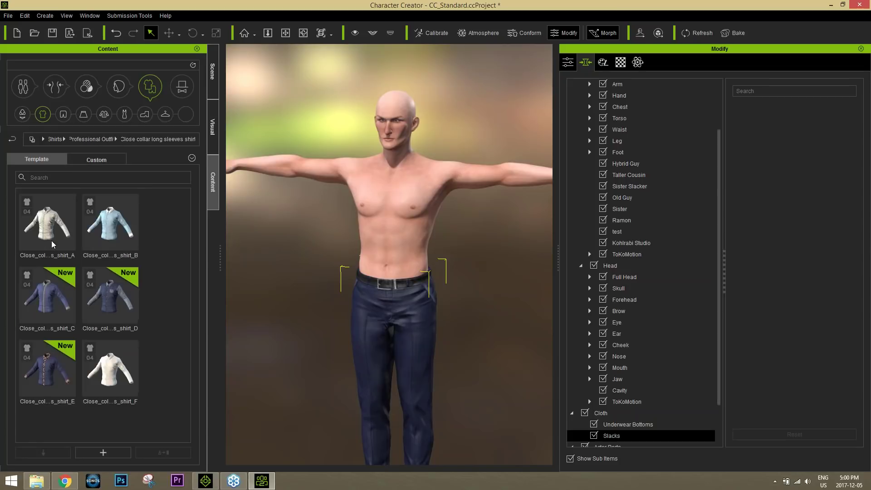
left_click_drag(110, 368, 397, 285)
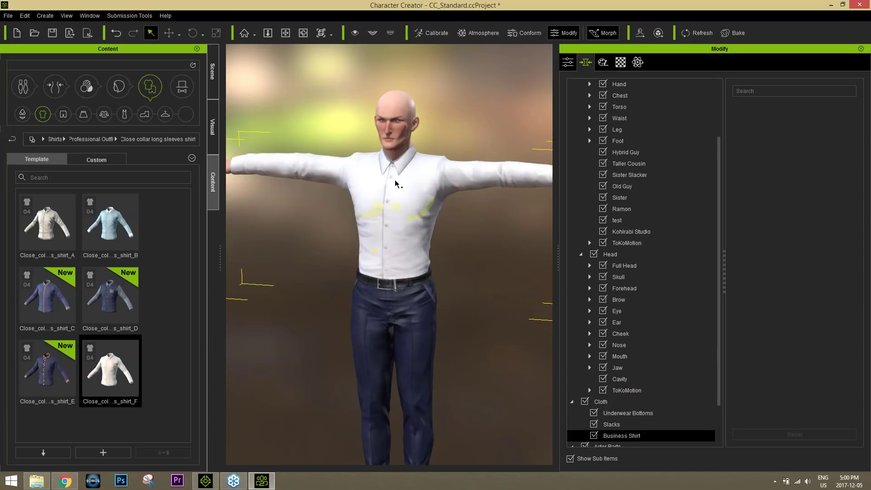
- Add the Business Suit_A jacket from the Professional Outfit coats and bring the bare feet into view
left_click(104, 115)
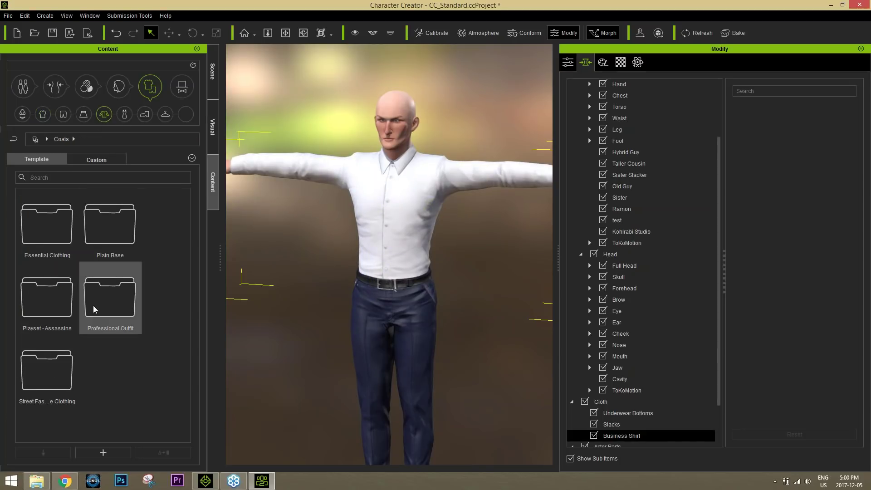
double_click(104, 303)
double_click(58, 236)
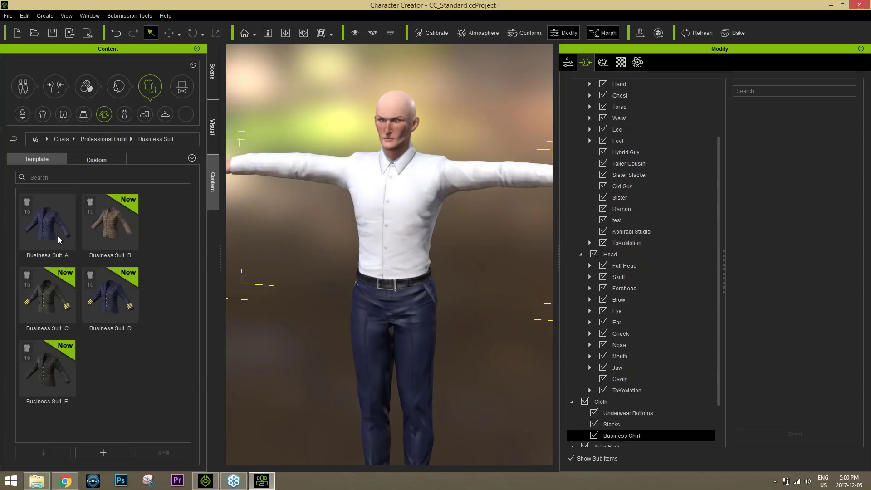
double_click(59, 226)
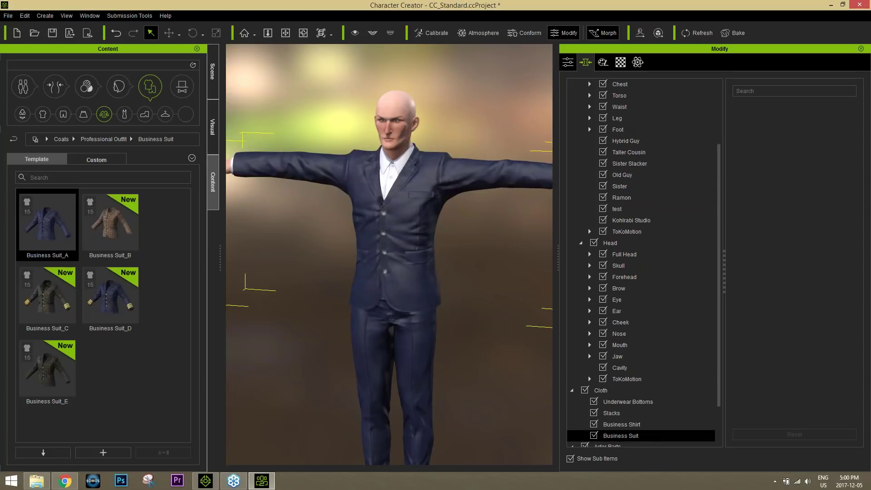
middle_click_drag(394, 294, 381, 187)
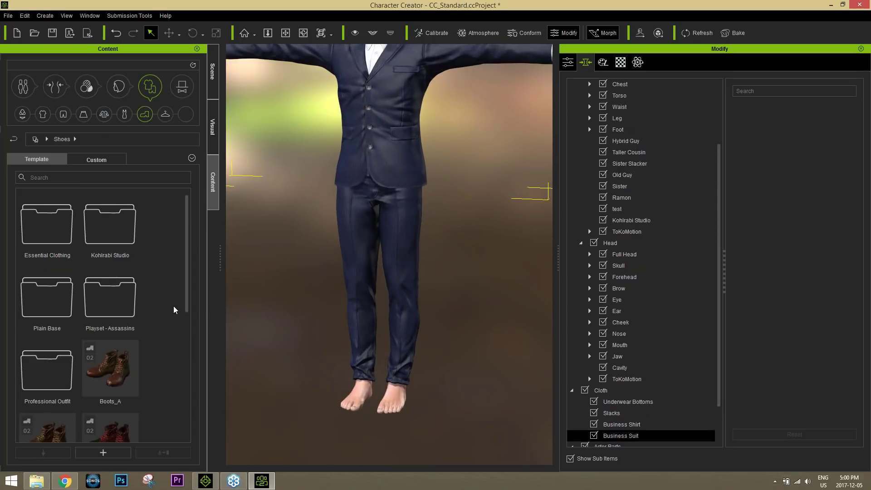
- Put the brown Leather shoes_B from the Professional Outfit shoes on the character
left_click_drag(184, 255, 198, 239)
double_click(55, 367)
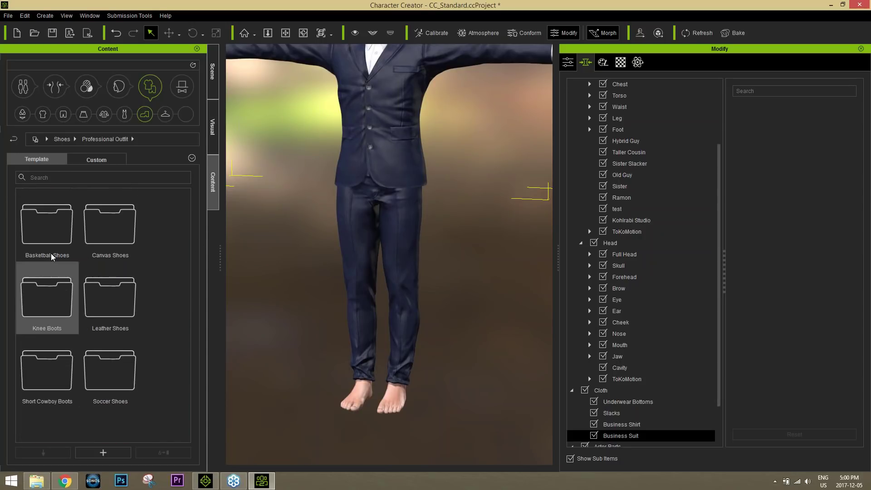
double_click(108, 293)
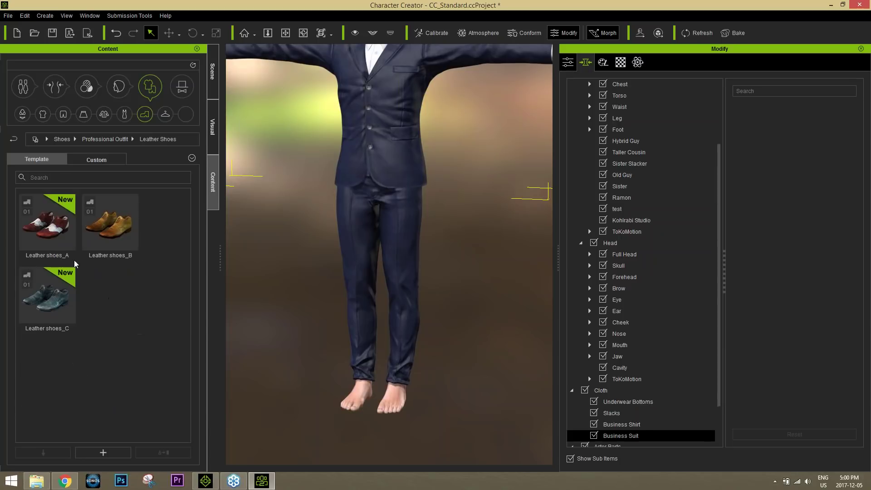
double_click(116, 219)
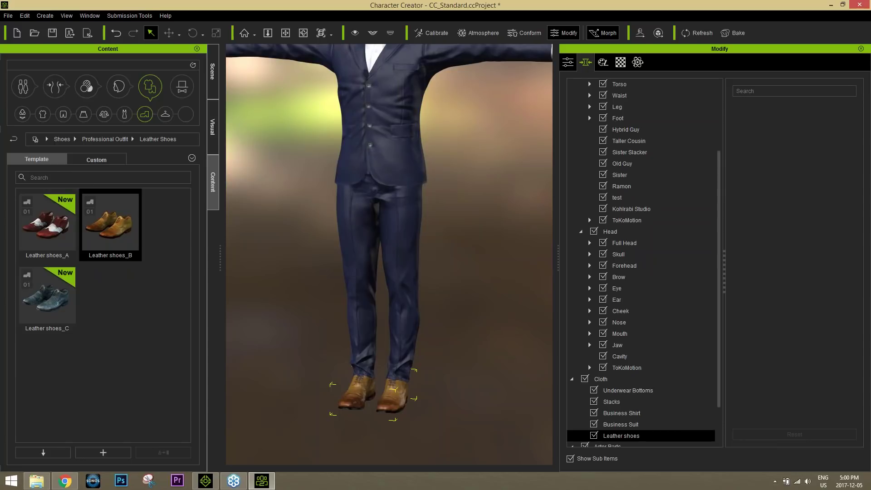
- Give the bald character the Hat_Short hairstyle from the Party Fun hair collection and check it from the side
middle_click_drag(359, 145, 398, 357)
scroll(398, 358, "up", 10)
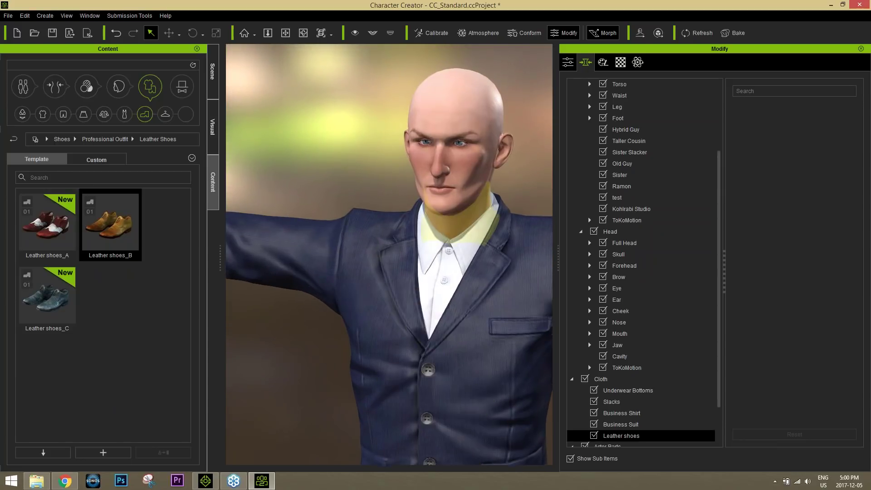
left_click(118, 86)
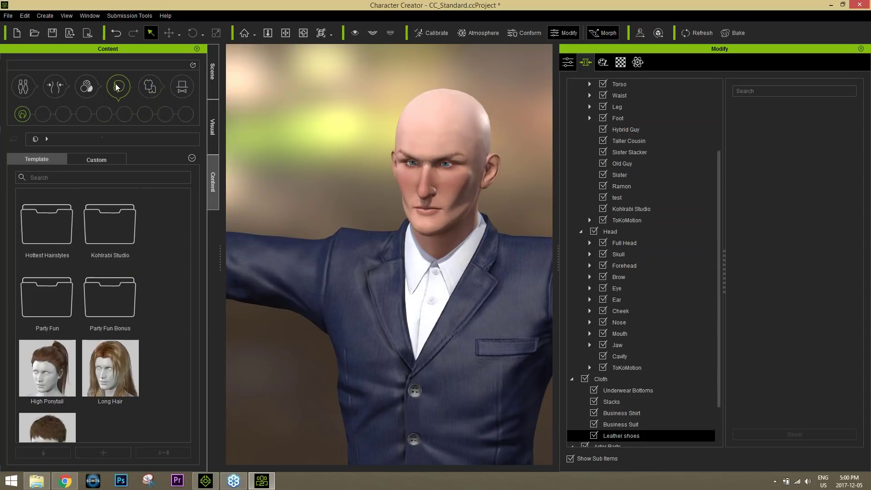
double_click(56, 298)
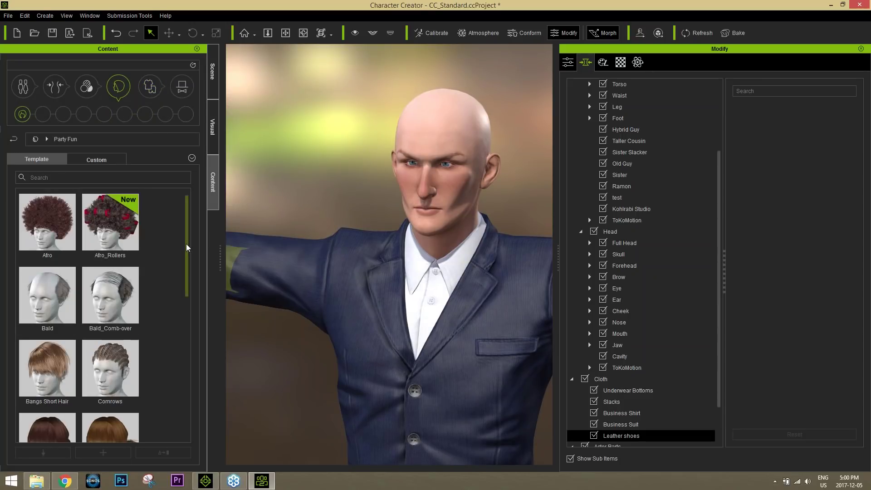
scroll(190, 295, "down", 1)
scroll(189, 295, "down", 5)
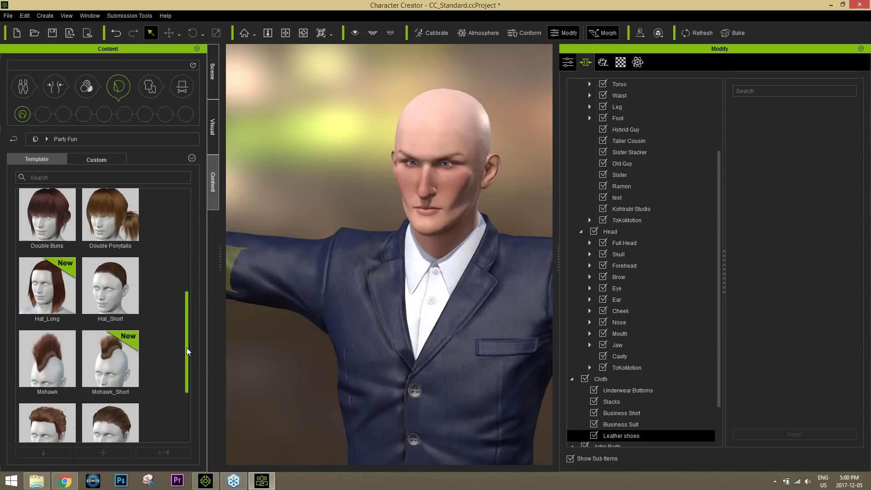
double_click(113, 266)
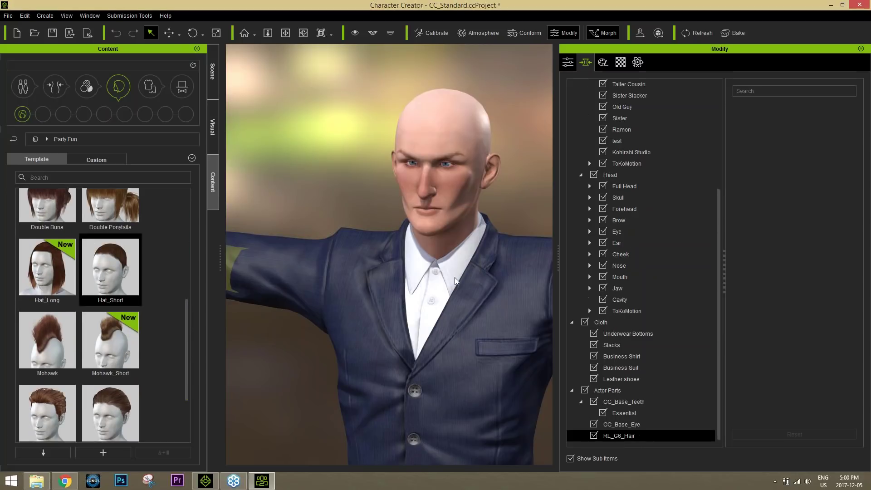
right_click_drag(508, 234, 258, 246)
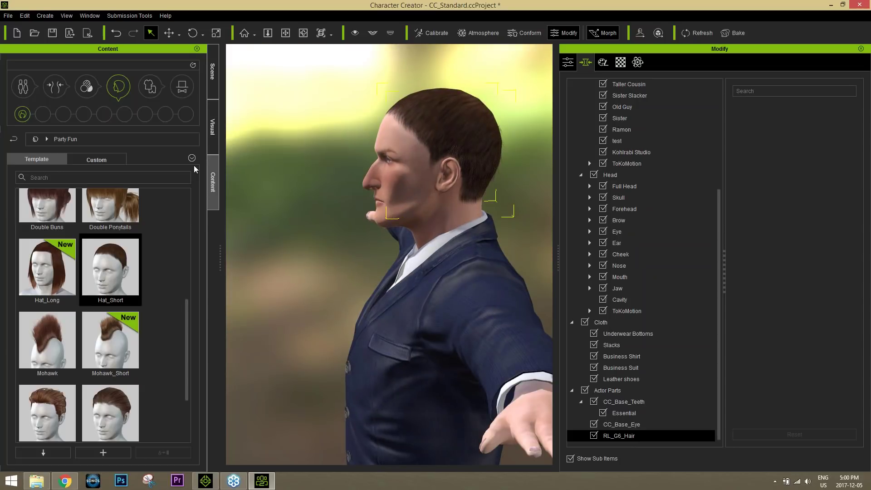
right_click_drag(396, 237, 495, 234)
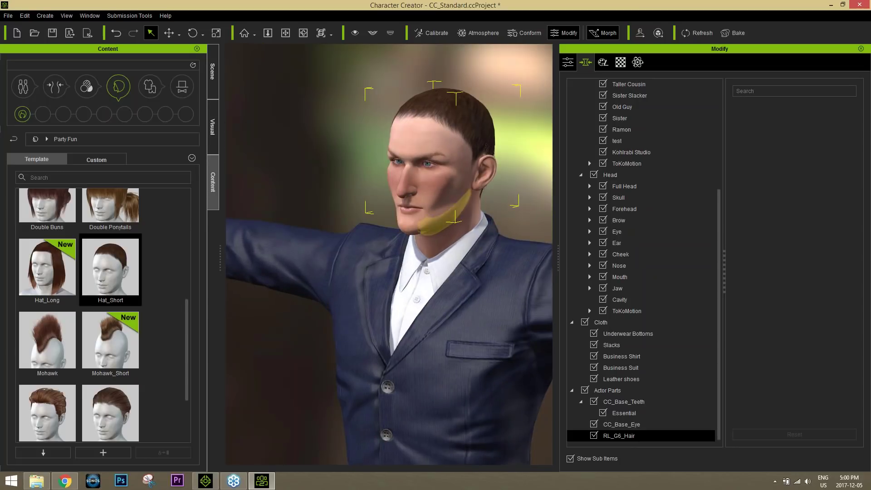
- Add the black Bowler_A hat from the Party Fun head accessories to the character
middle_click_drag(424, 211, 402, 251)
scroll(393, 245, "up", 2)
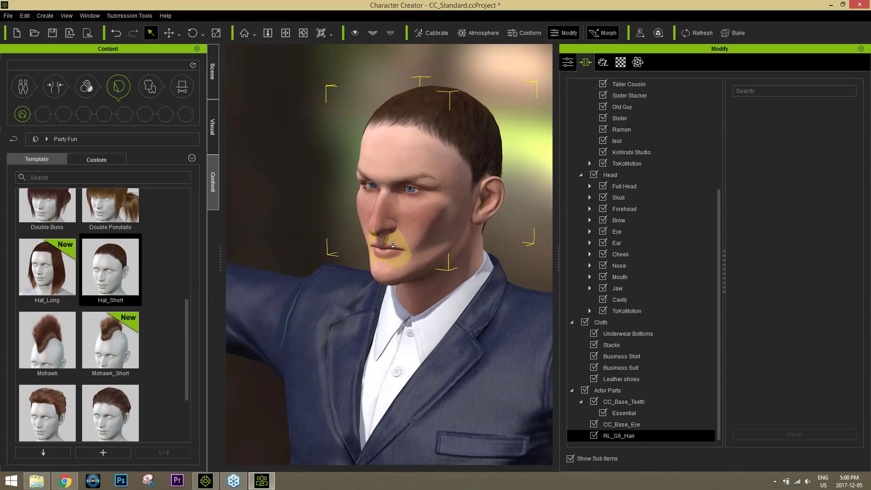
left_click(182, 93)
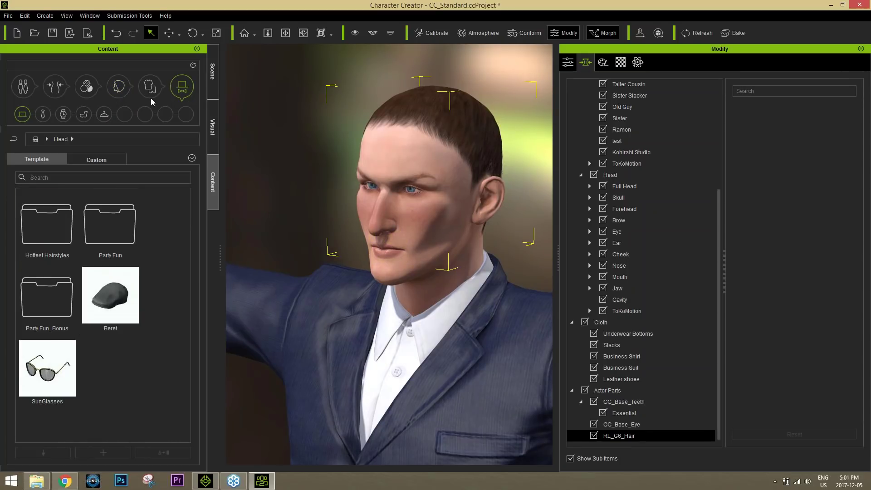
double_click(104, 225)
left_click_drag(189, 209, 196, 245)
double_click(117, 326)
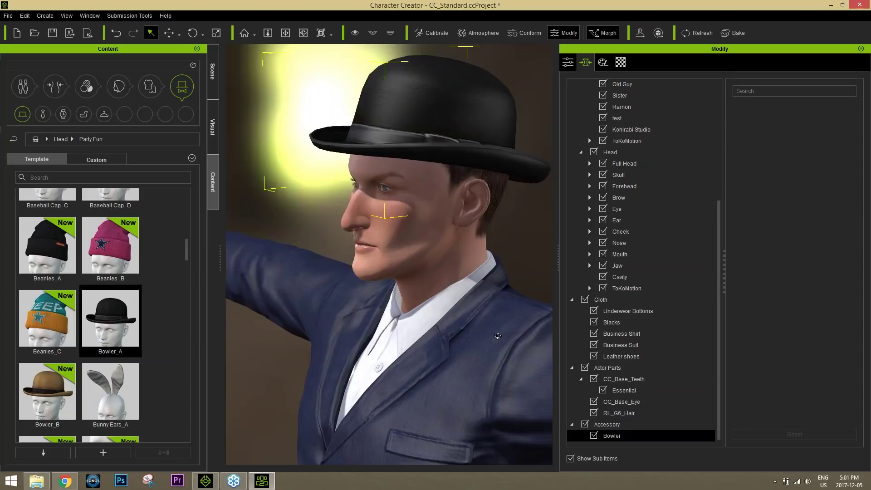
- Add the Chaplin Mustache and the Handlebar Mustache from the Party Fun head accessories to the character's face
left_click_drag(190, 249, 189, 275)
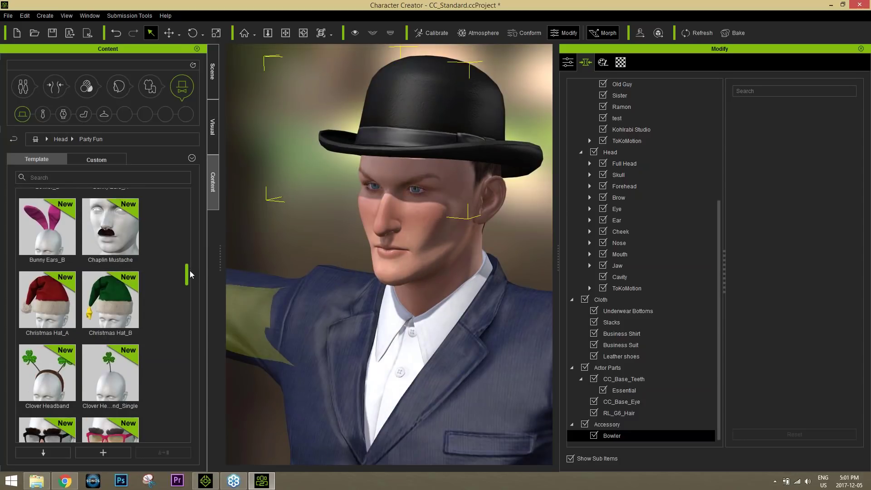
double_click(112, 229)
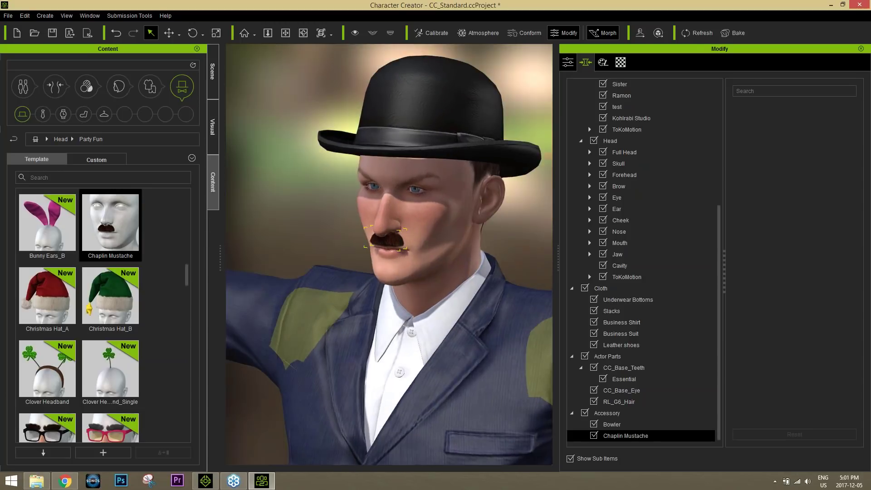
left_click_drag(186, 276, 205, 316)
double_click(115, 349)
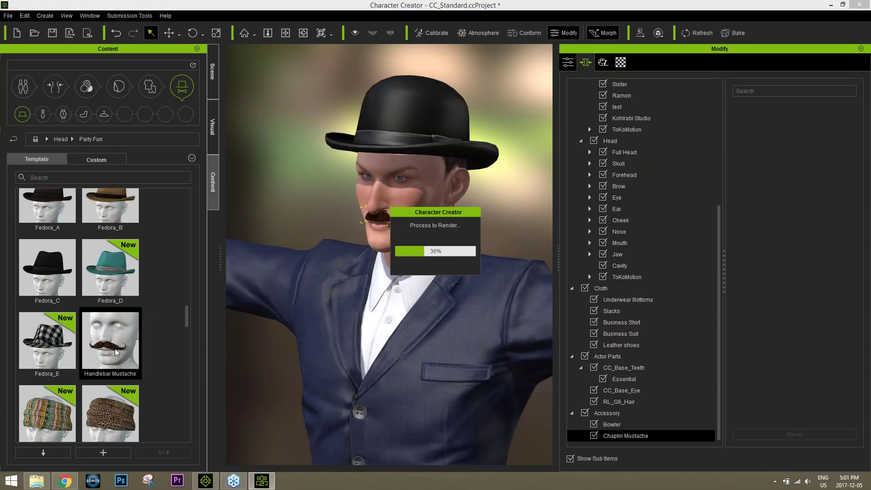
right_click_drag(322, 310, 431, 290)
right_click_drag(328, 304, 434, 293)
- Add Thick Necktie_A from the Professional Outfit collection to the shirt collar and check the full outfit
left_click(151, 90)
left_click(166, 114)
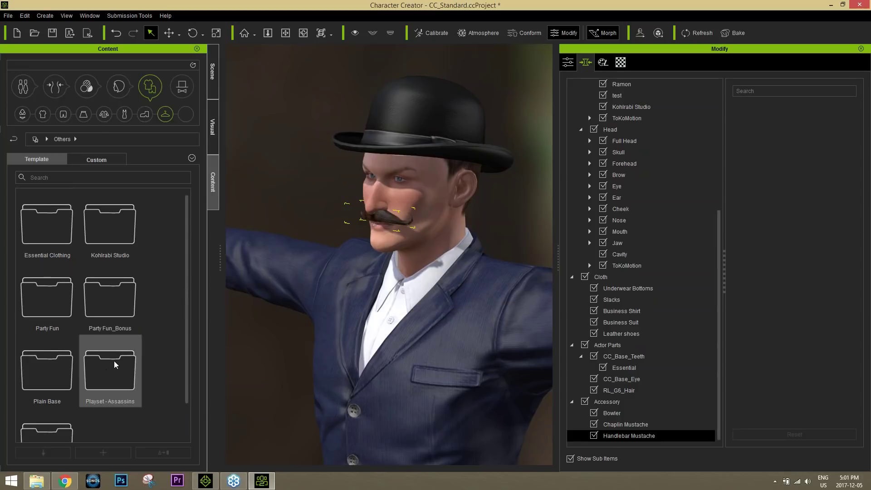
scroll(116, 356, "down", 1)
double_click(63, 400)
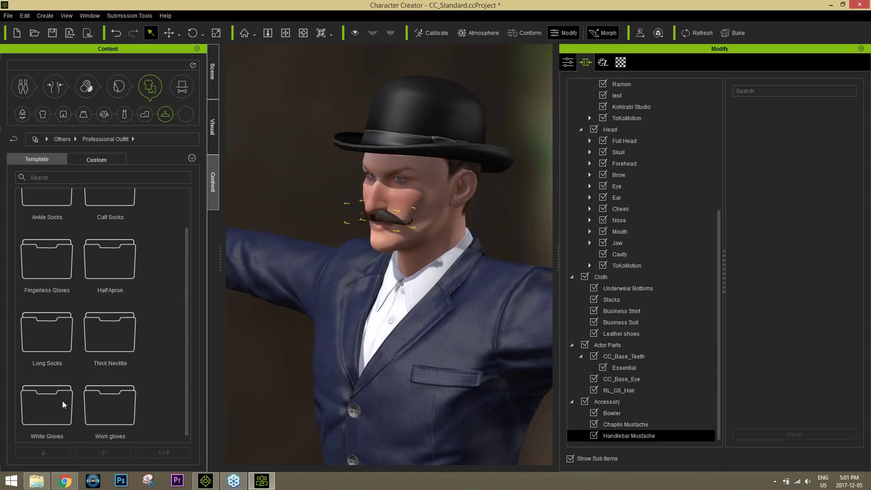
double_click(129, 328)
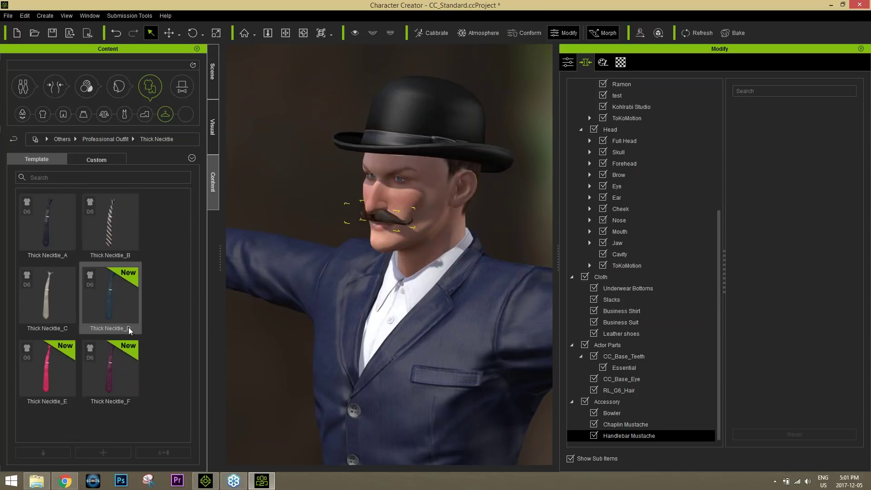
double_click(63, 226)
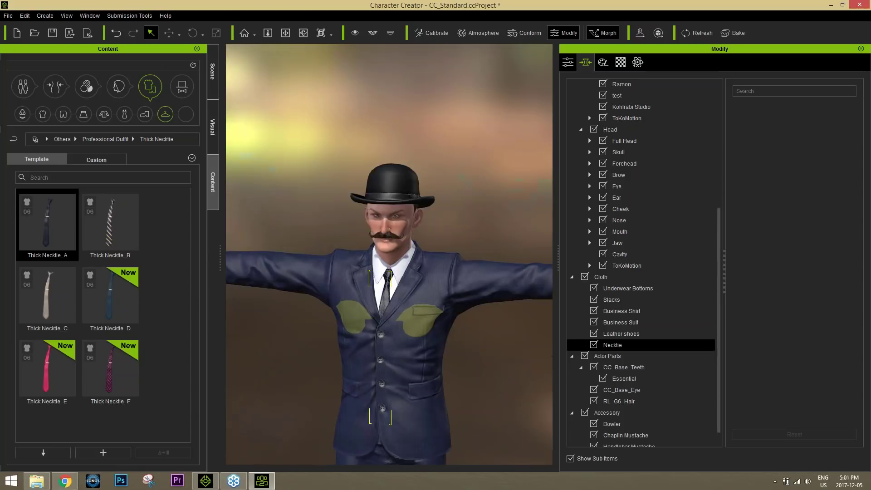
right_click_drag(463, 263, 383, 251)
scroll(398, 267, "down", 3)
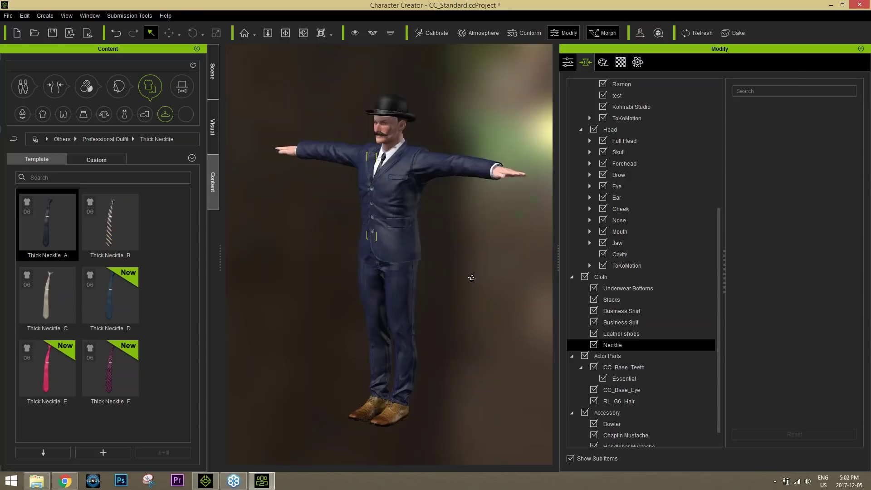
- Reduce the character's cheekbones by setting Cheek Bones Size to 4
scroll(399, 260, "up", 5)
scroll(399, 259, "up", 5)
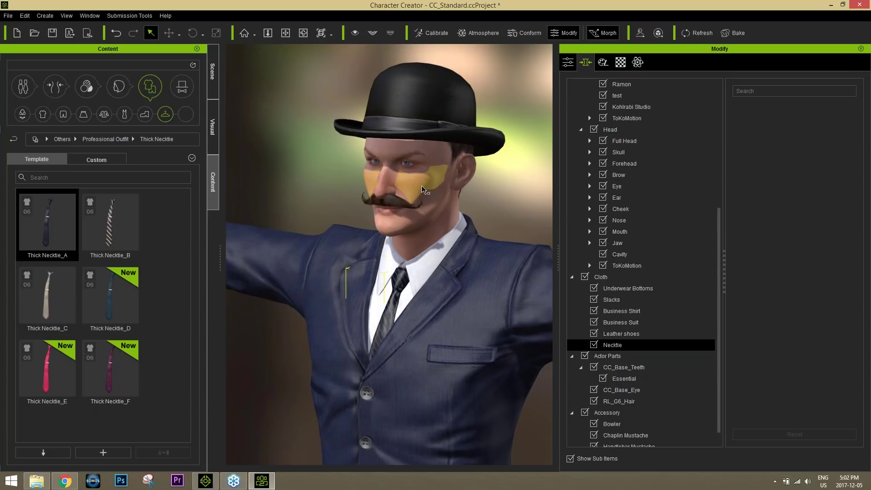
left_click(447, 170)
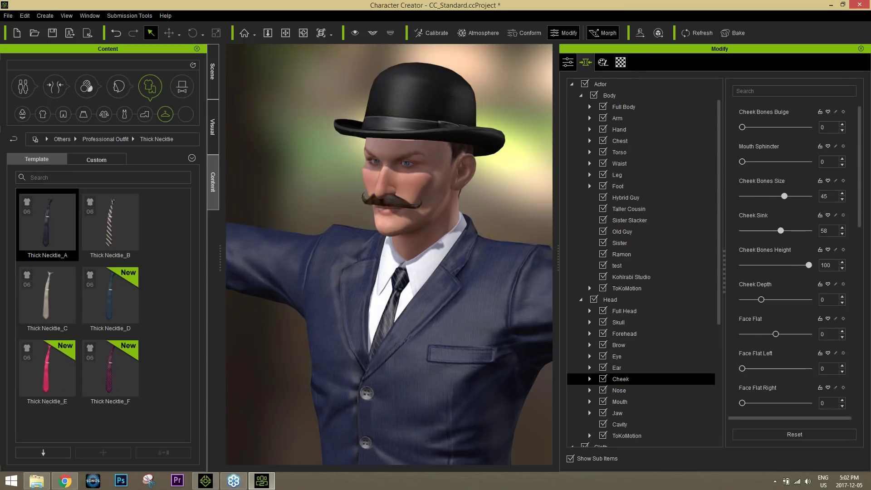
scroll(427, 315, "up", 6)
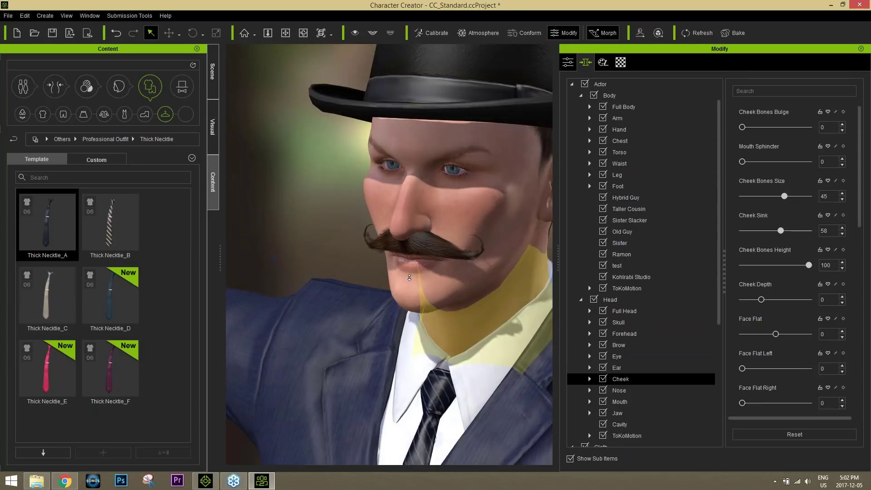
right_click_drag(537, 285, 418, 254)
left_click_drag(476, 208, 403, 216)
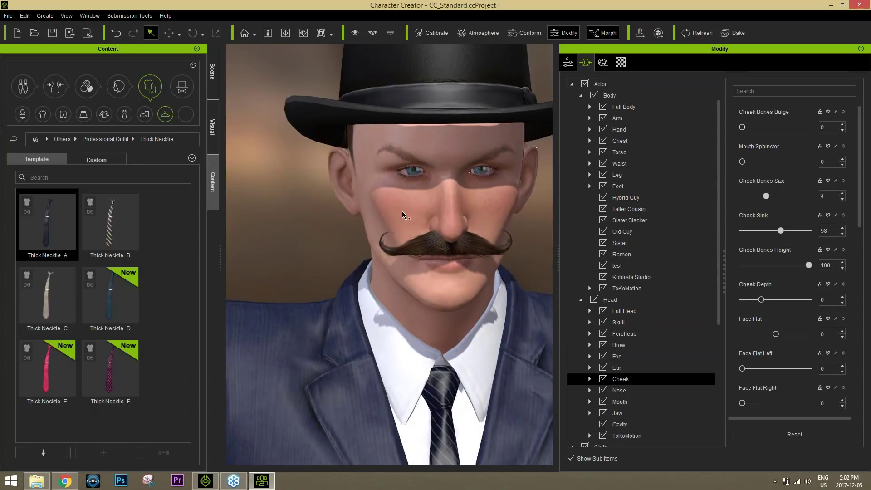
- Reshape the lower face with Chin Width -50, Chin Length 6 and Lip Tone 42
left_click(455, 305)
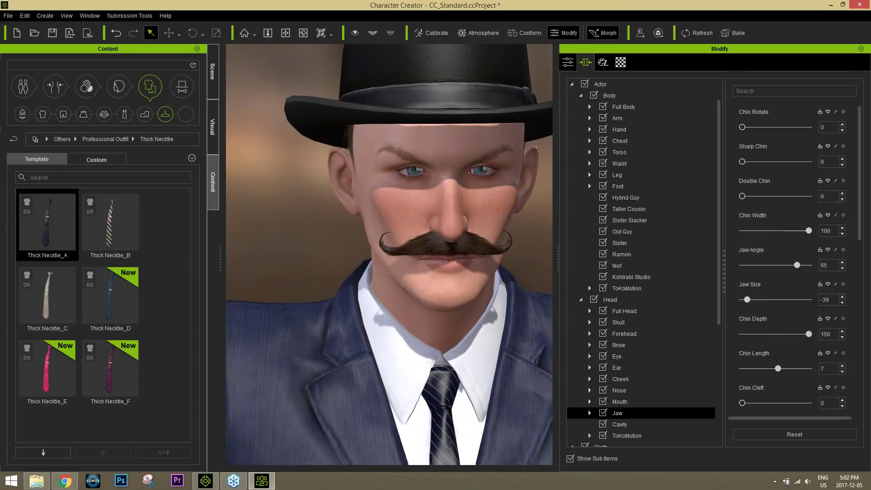
left_click_drag(367, 302, 160, 340)
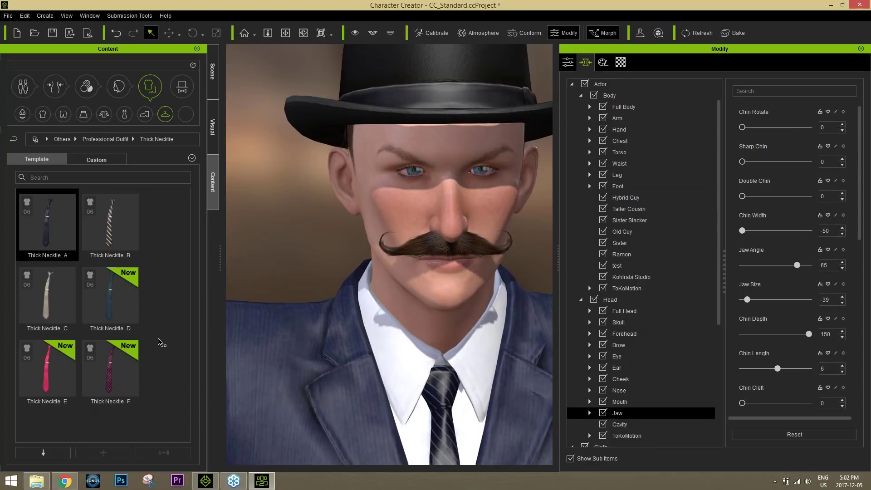
left_click(460, 266)
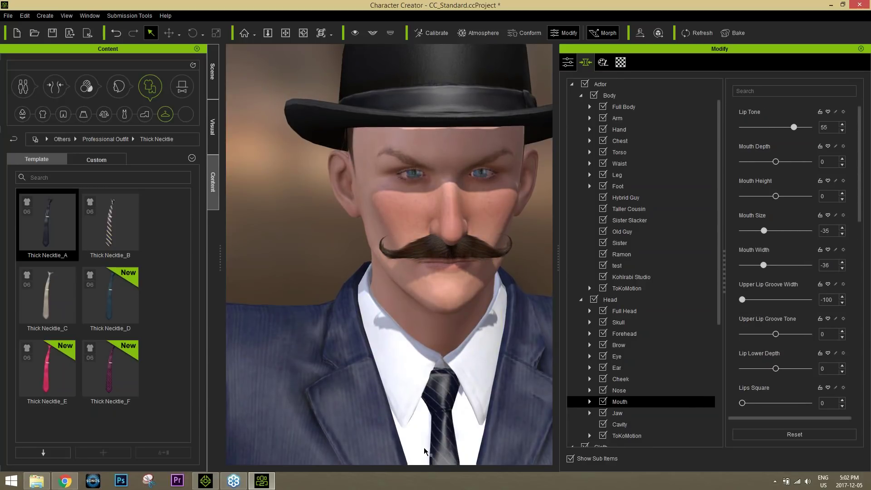
right_click_drag(495, 248, 359, 259)
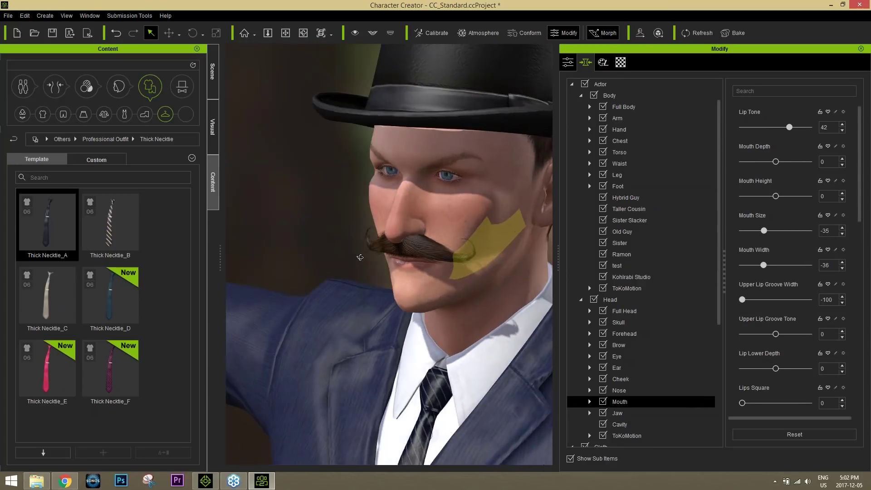
right_click_drag(402, 236, 404, 282)
scroll(431, 279, "down", 10)
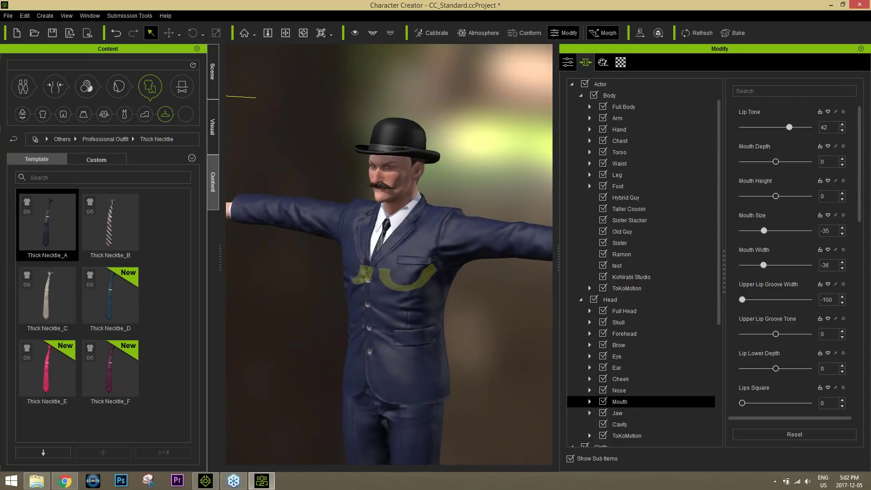
- Send the finished character to the iClone loft scene and apply 0_Idle Pose from the 00_Pose motion folder
left_click(86, 34)
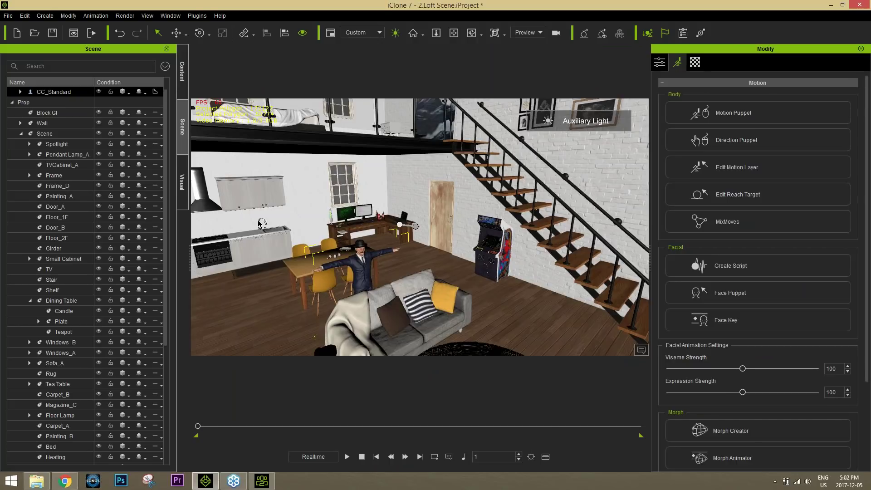
left_click(182, 71)
left_click(79, 64)
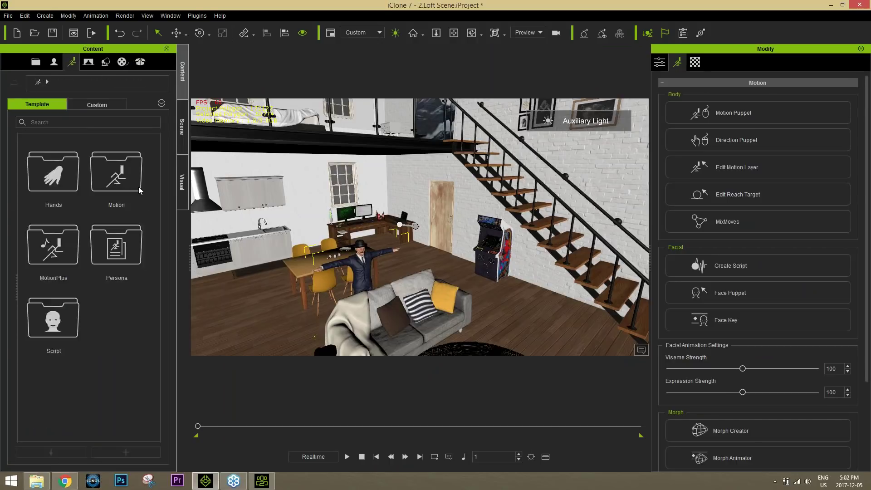
double_click(118, 184)
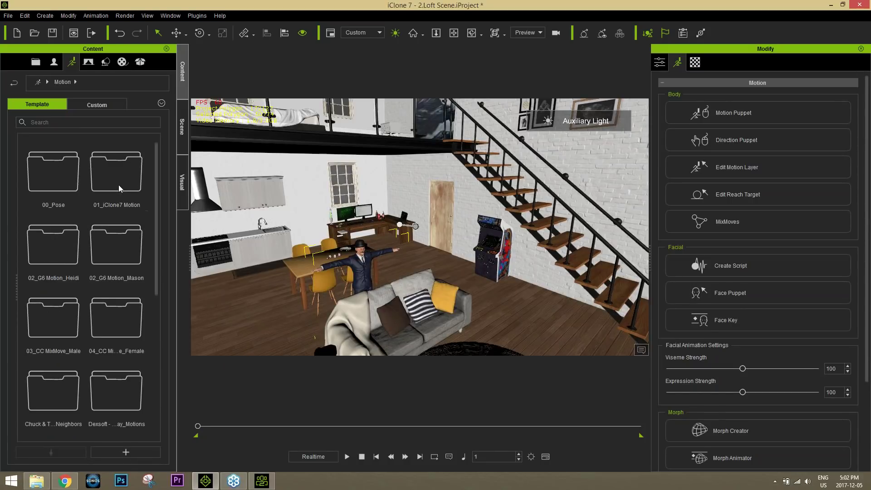
double_click(59, 184)
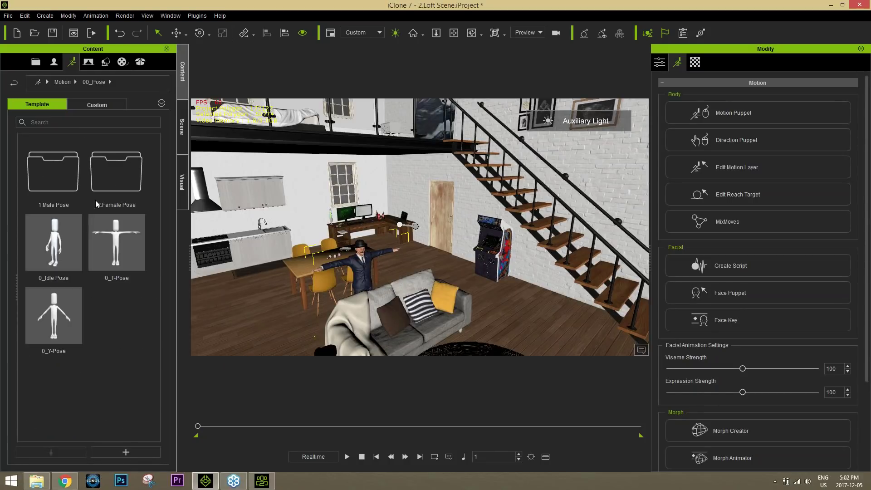
double_click(65, 238)
key("Return")
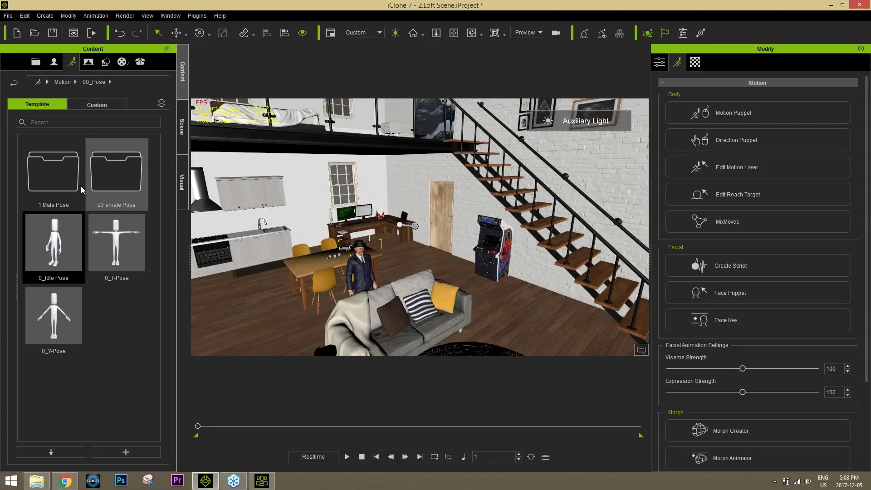
- Apply the 01 standing hand-on-waist pose from the 1.Male Pose folder to the character and rotate him in place
double_click(62, 178)
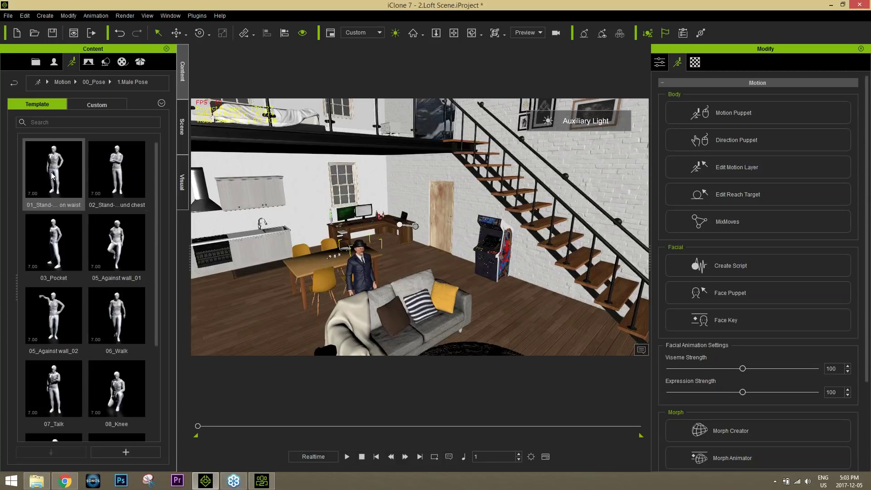
scroll(400, 224, "up", 3)
right_click_drag(400, 224, 377, 341)
key("e")
left_click_drag(377, 341, 401, 340)
- Turn off the auxiliary light and frame the character's upper body under the scene lights only
left_click(395, 33)
right_click_drag(380, 182, 470, 213)
scroll(424, 223, "up", 5)
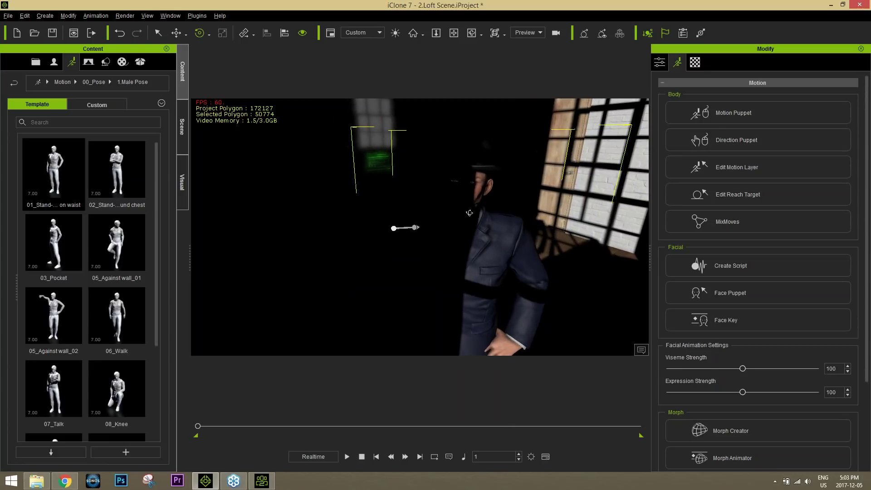
- Rotate the directional light beside the character so that it shines on his face, and check the shading close up
left_click(407, 227)
left_click_drag(432, 225, 429, 222)
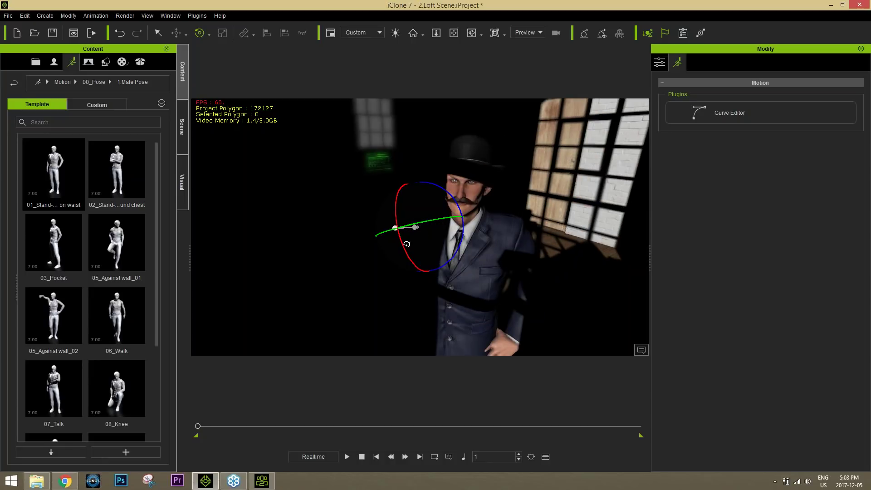
left_click_drag(404, 248, 408, 247)
left_click(408, 247)
right_click_drag(498, 260, 526, 222)
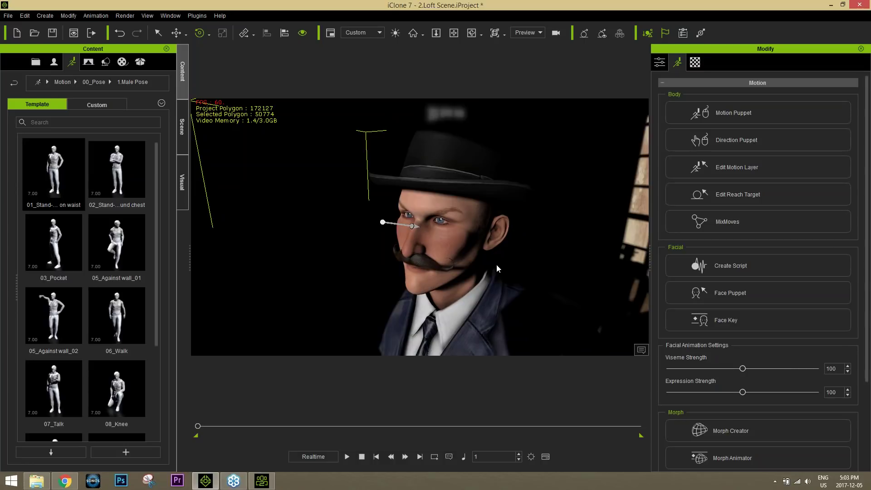
right_click_drag(399, 300, 365, 282)
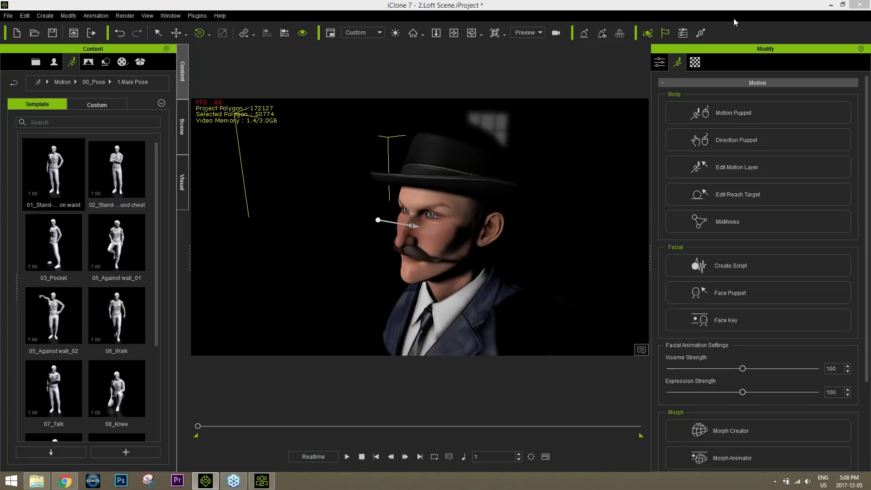
- Pick the head skin material from the character's face and open its Opacity texture in Photoshop
left_click(532, 271)
left_click(697, 65)
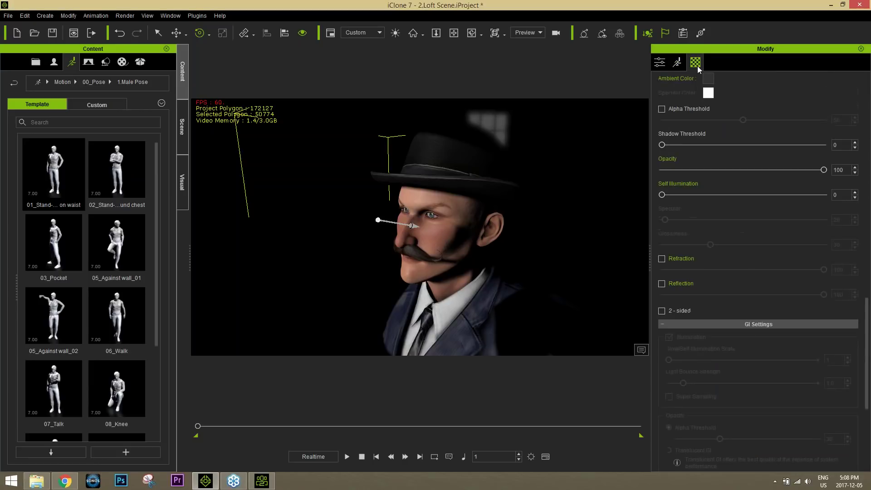
left_click_drag(868, 333, 870, 116)
scroll(816, 253, "down", 3)
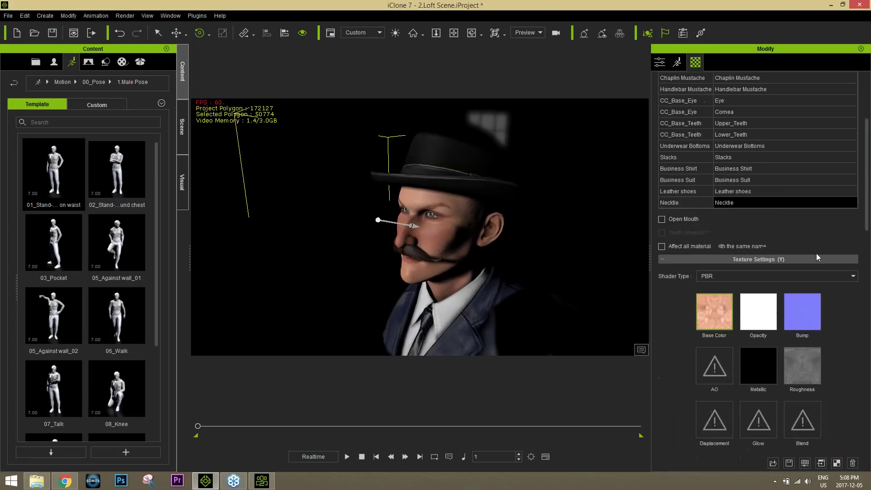
left_click(755, 313)
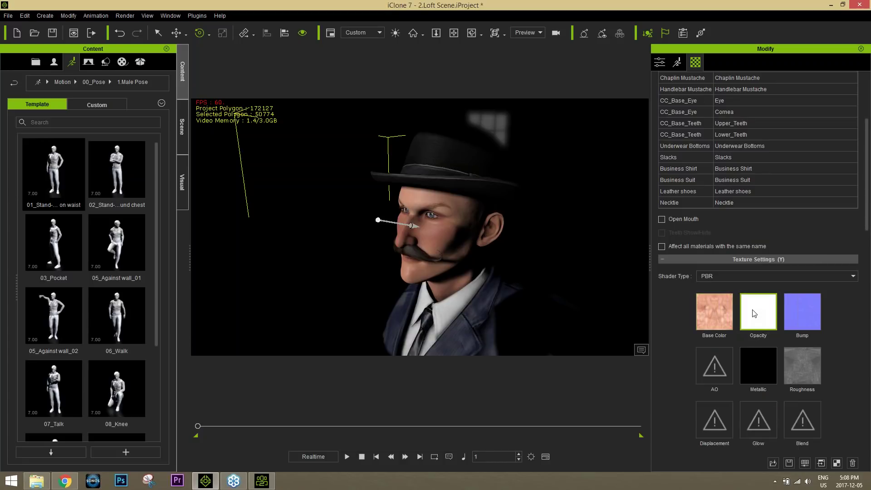
left_click(737, 157)
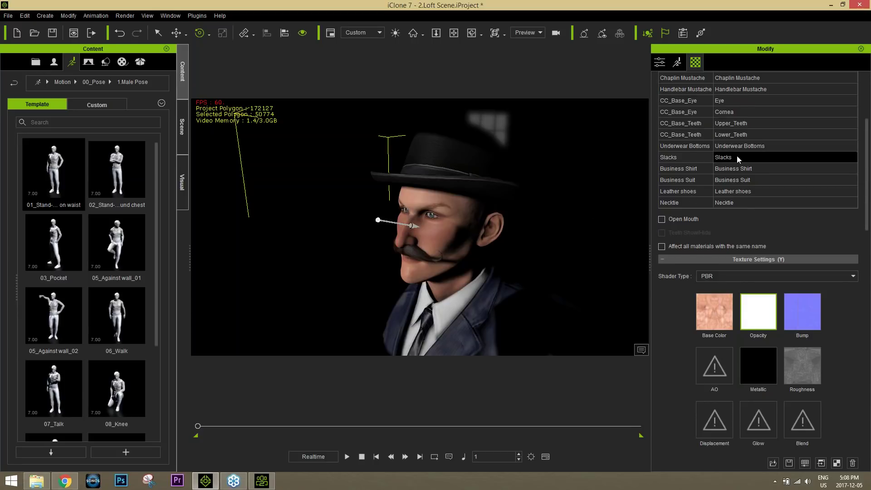
scroll(737, 156, "up", 5)
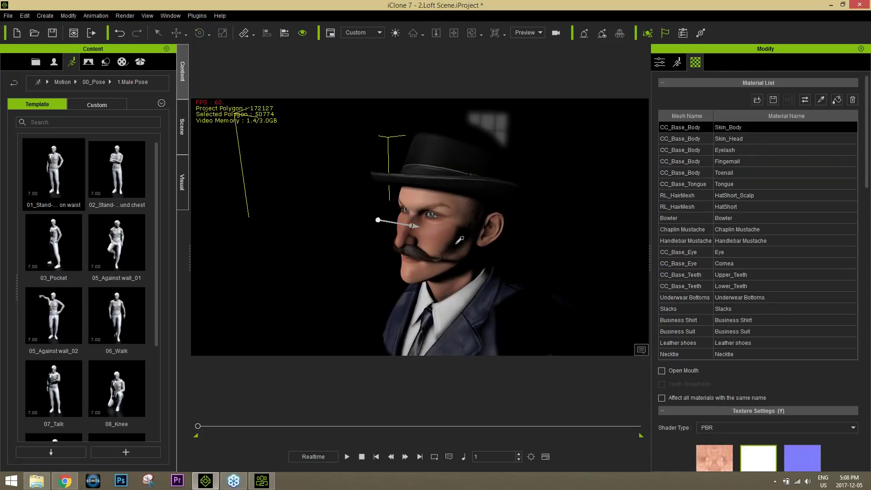
left_click(457, 237)
scroll(808, 388, "down", 3)
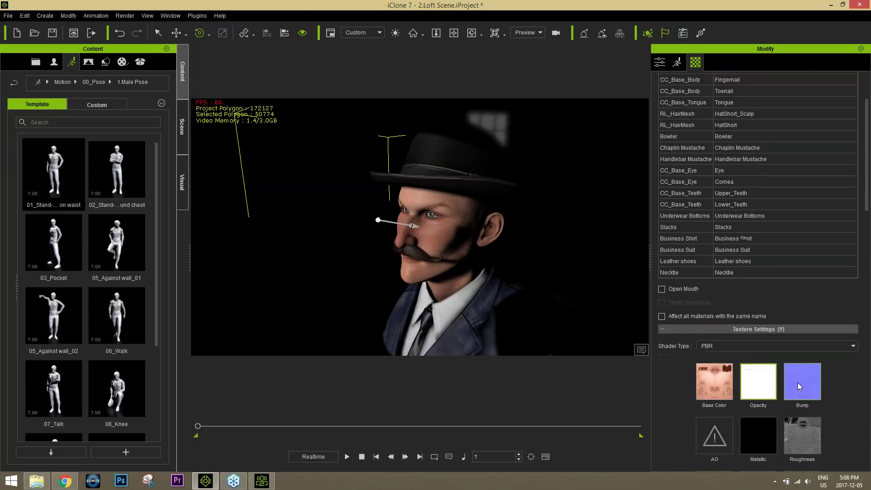
scroll(848, 386, "down", 3)
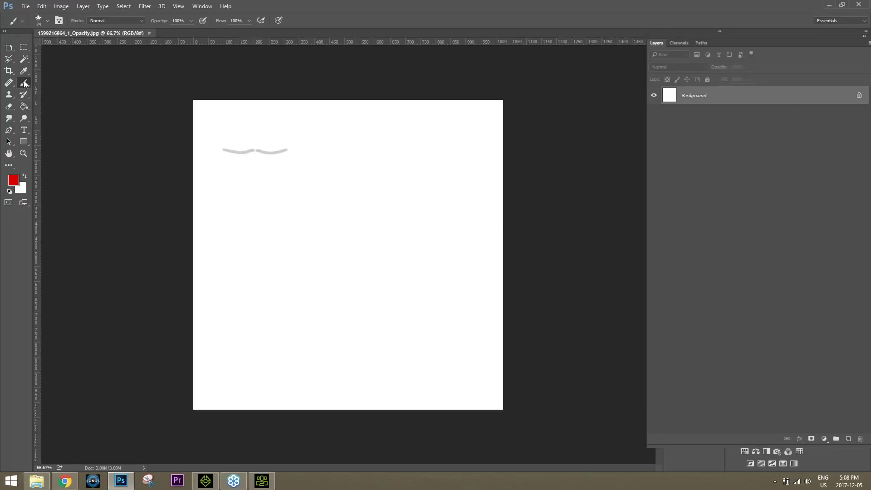
- Set the foreground color to black (000000) and choose a hard round brush at 100 px
left_click(18, 181)
type("000000")
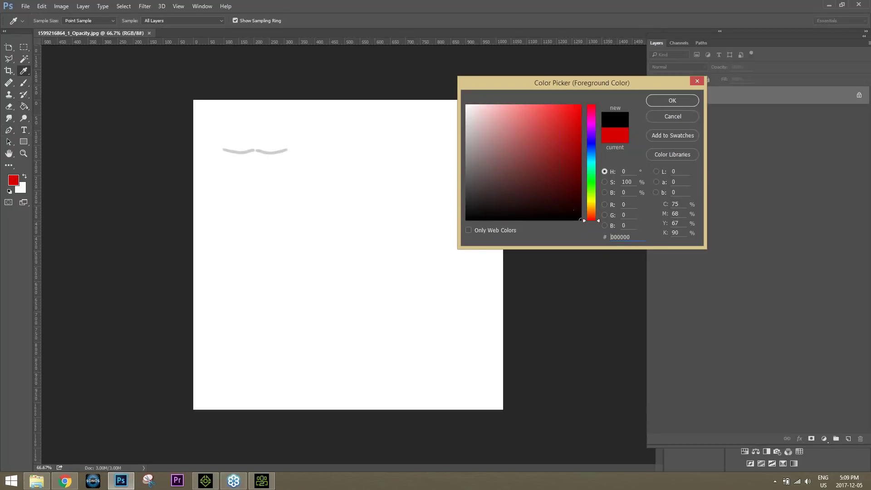
left_click(685, 103)
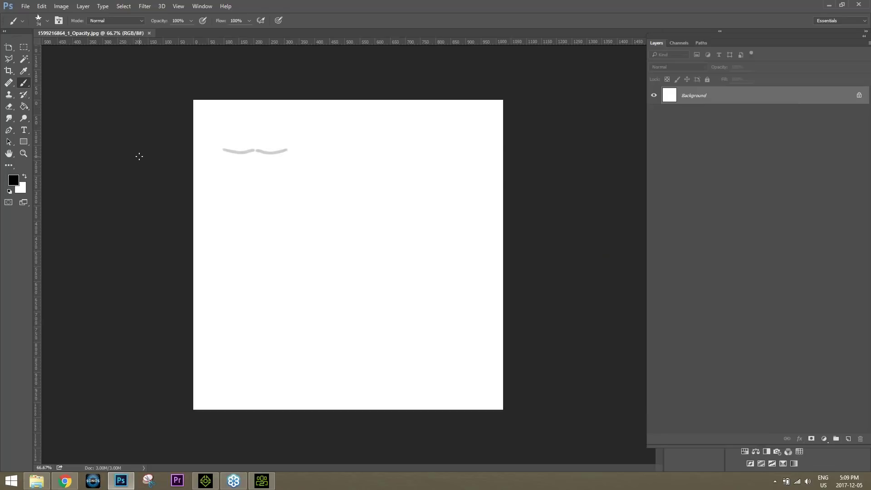
key("bracketright")
left_click(44, 24)
left_click(34, 107)
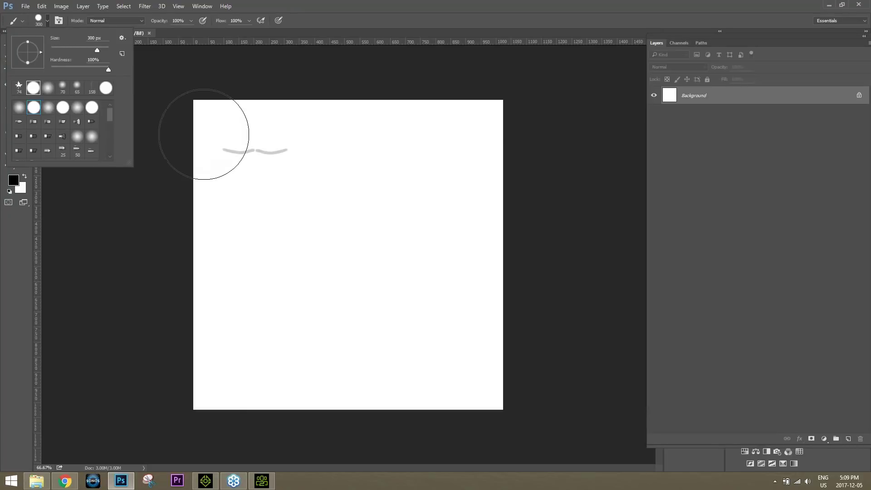
left_click(367, 20)
key("bracketleft")
key("bracketleft")
key("bracketleft")
key("bracketleft")
key("bracketleft")
- Paint a large black zigzag across the opacity map and save it as a JPEG at quality 12
mouse_move(250, 252)
left_mouse_down()
mouse_move(366, 231)
mouse_move(366, 313)
left_mouse_up()
left_click_drag(483, 217, 436, 395)
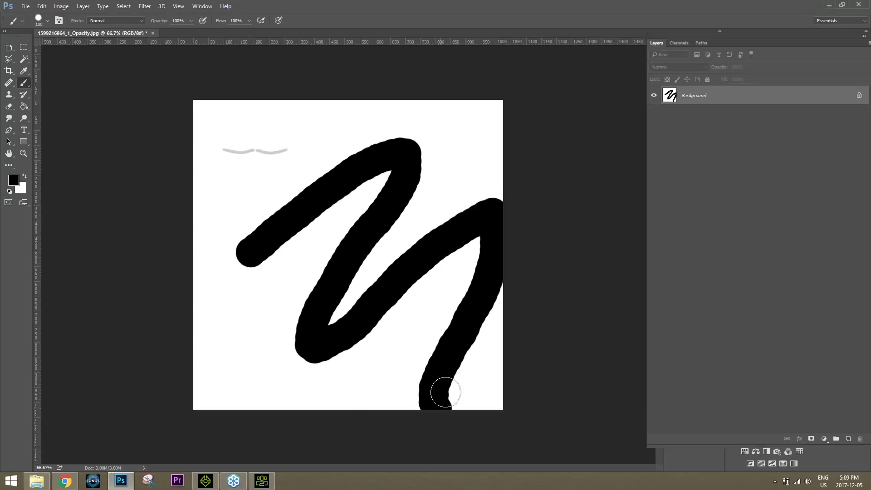
left_click(26, 6)
left_click(40, 97)
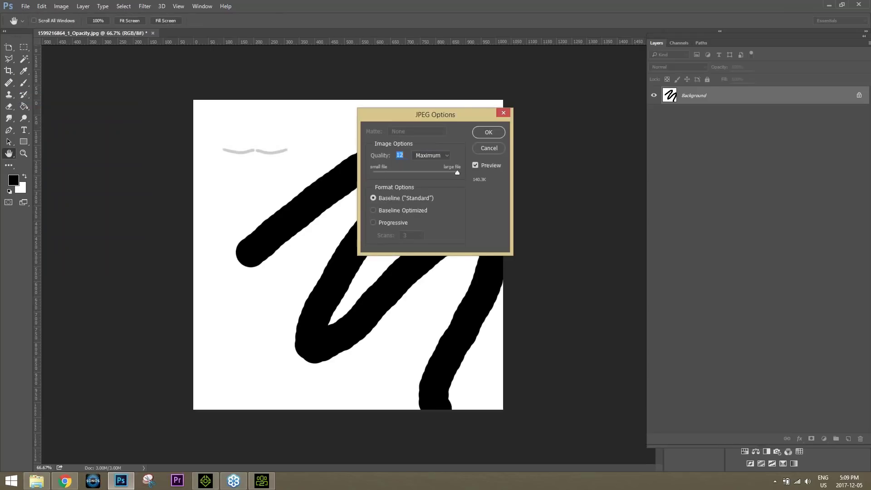
left_click(488, 133)
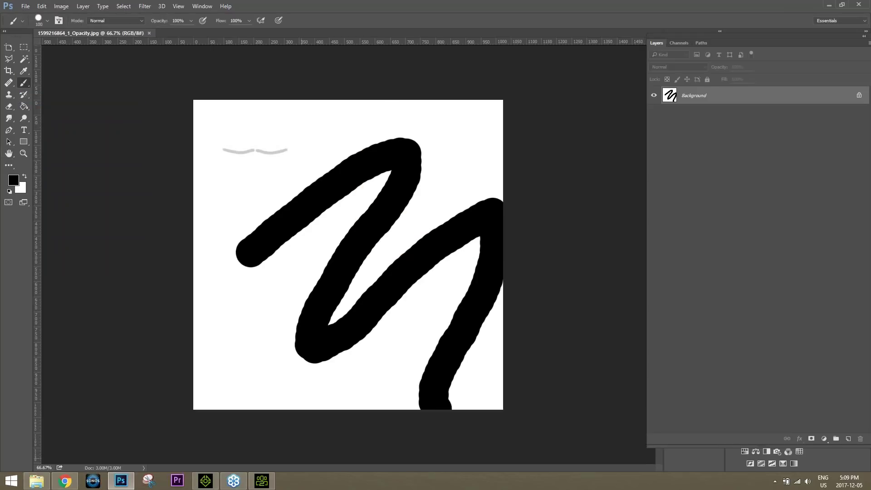
- Return to iClone, inspect the cut-out areas on the face and restore the head material's white Opacity texture
left_click(205, 481)
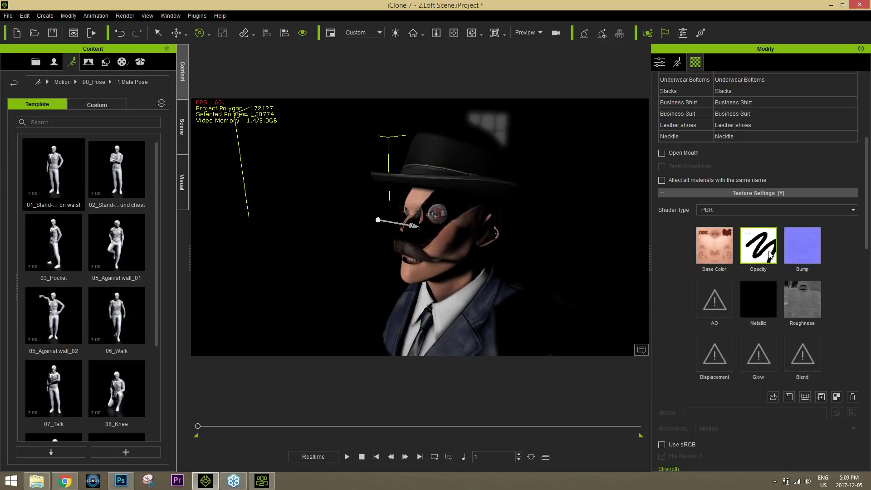
right_click_drag(400, 284, 636, 300)
left_click(839, 397)
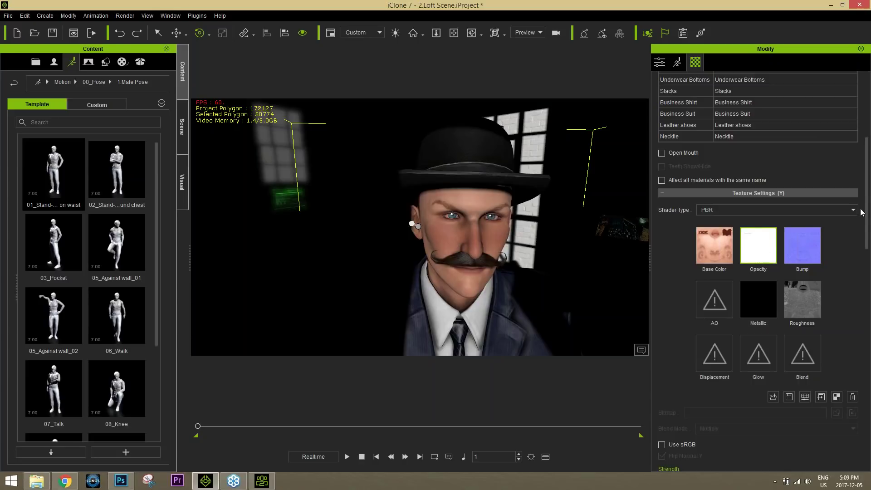
- Examine the head material's texture Strength, UV Settings and Material Settings
scroll(779, 334, "down", 3)
mouse_move(824, 351)
left_mouse_down()
mouse_move(651, 357)
mouse_move(818, 352)
left_mouse_up()
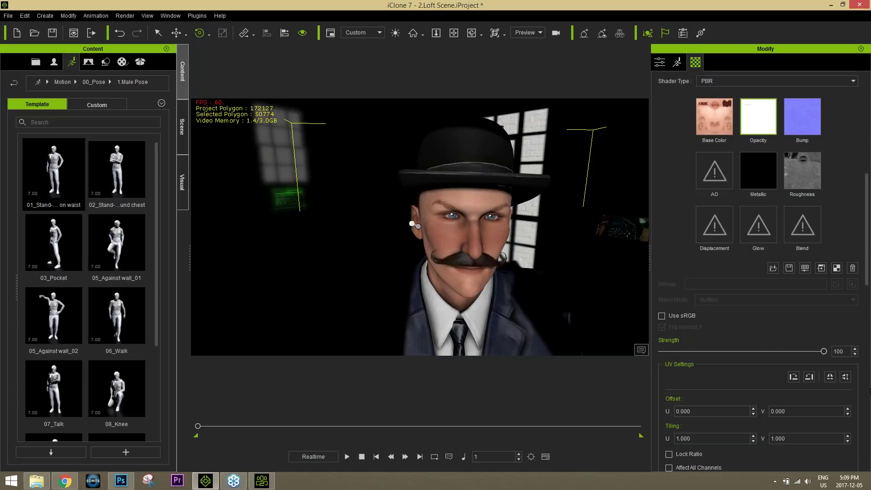
left_click_drag(869, 273, 870, 369)
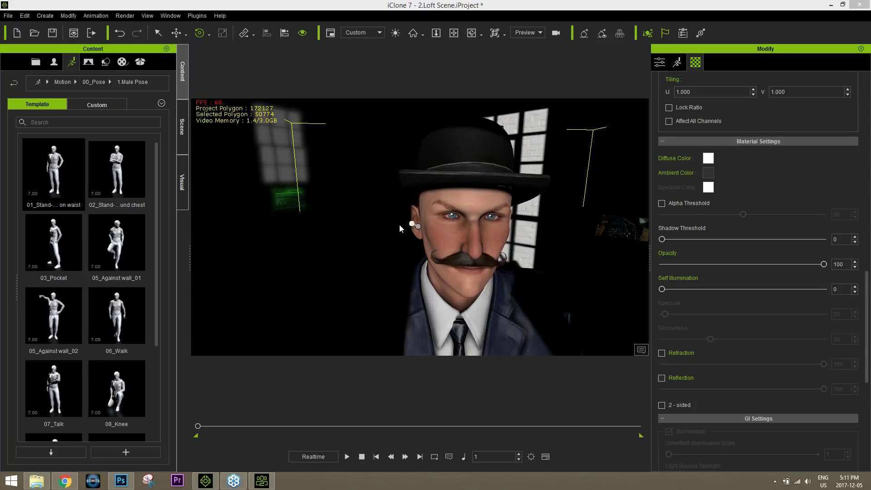
- Open the iClone 7 online manual and bring up Global Shortcuts in the Keyboard Shortcuts Table
left_click(217, 17)
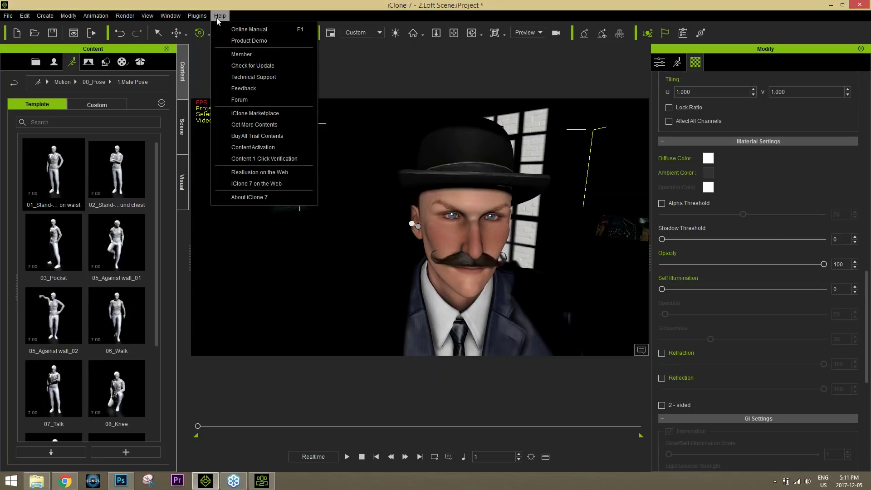
left_click(261, 29)
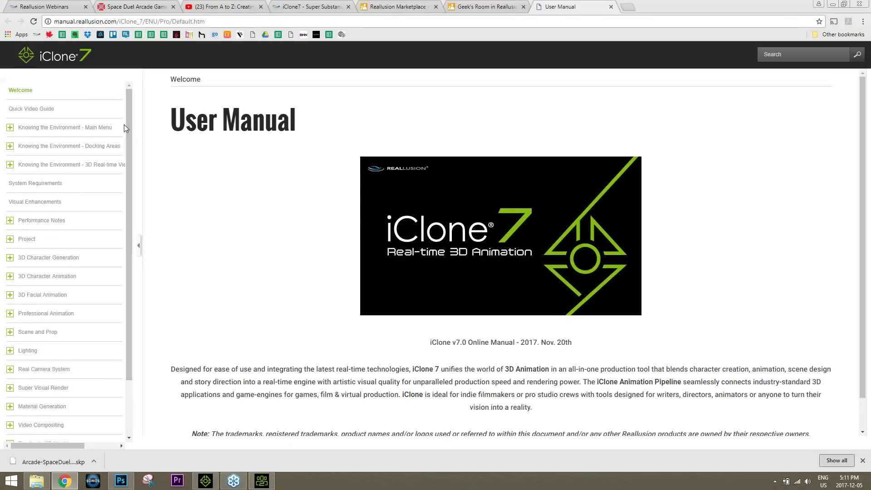
left_click_drag(129, 110, 129, 251)
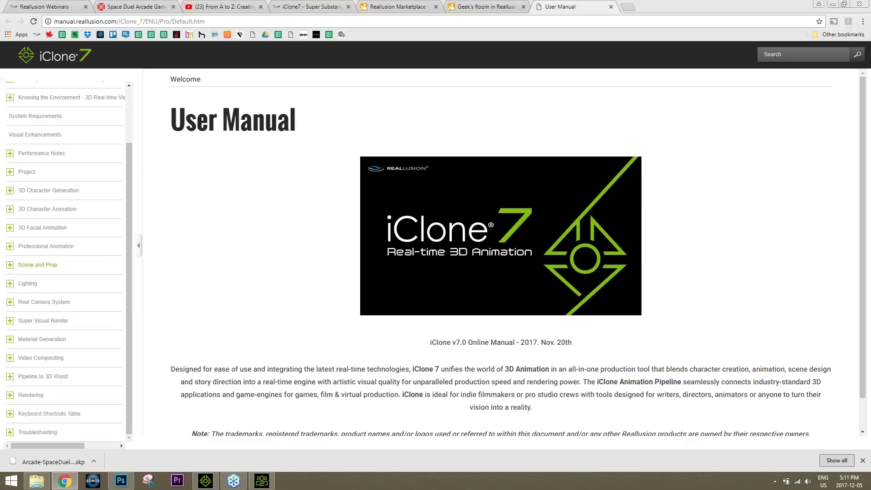
left_click(41, 414)
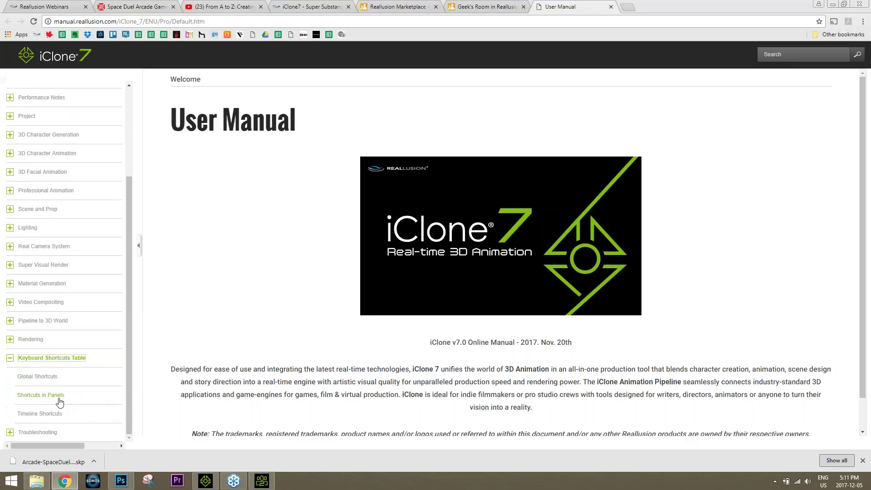
left_click(47, 379)
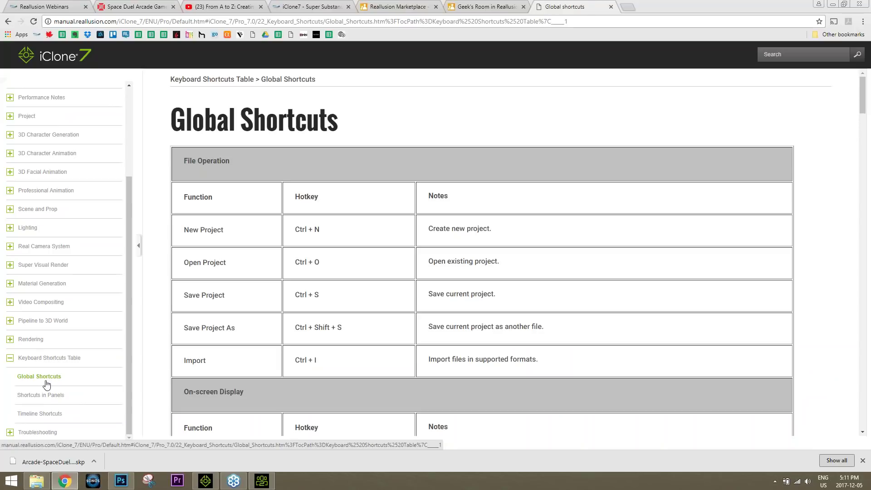
- Look through the manual's Shortcuts in Panels and Timeline Shortcuts pages and return to Global Shortcuts
left_click(44, 397)
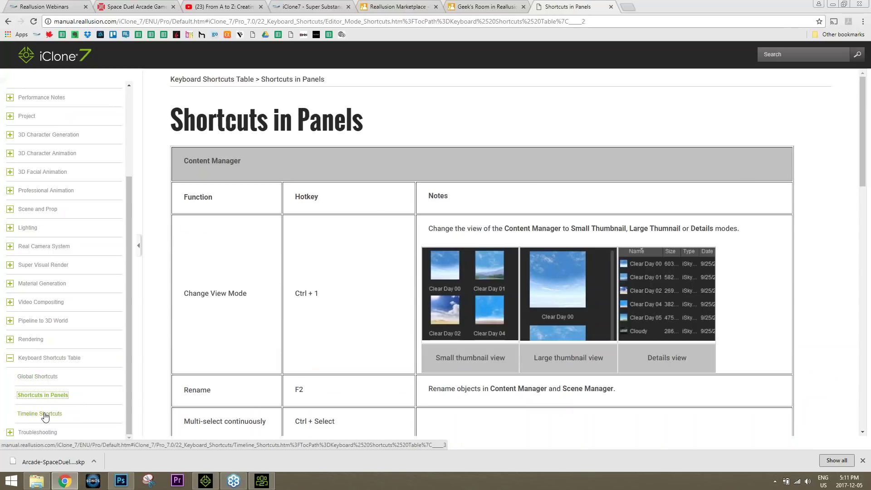
left_click(44, 414)
left_click(46, 380)
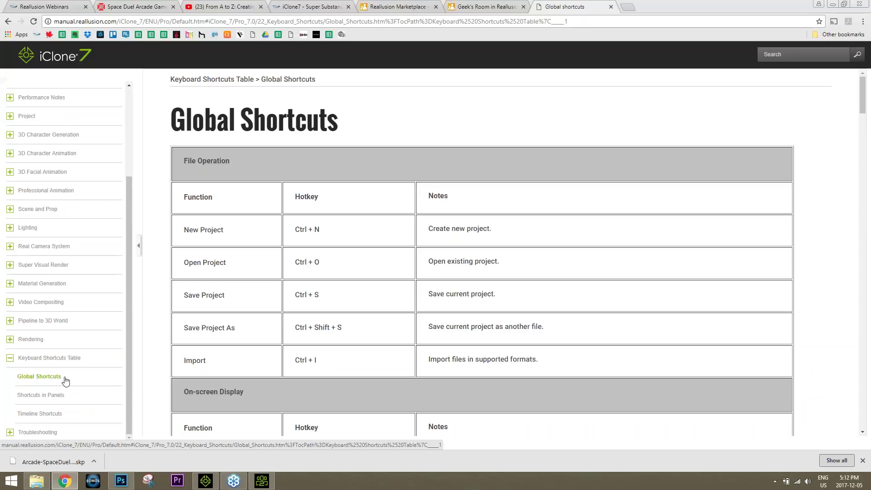
left_click(64, 379)
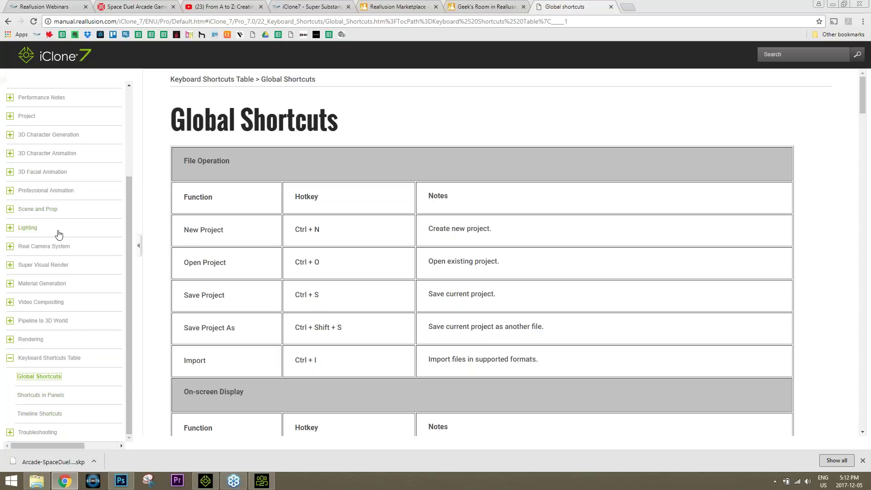
scroll(58, 233, "up", 3)
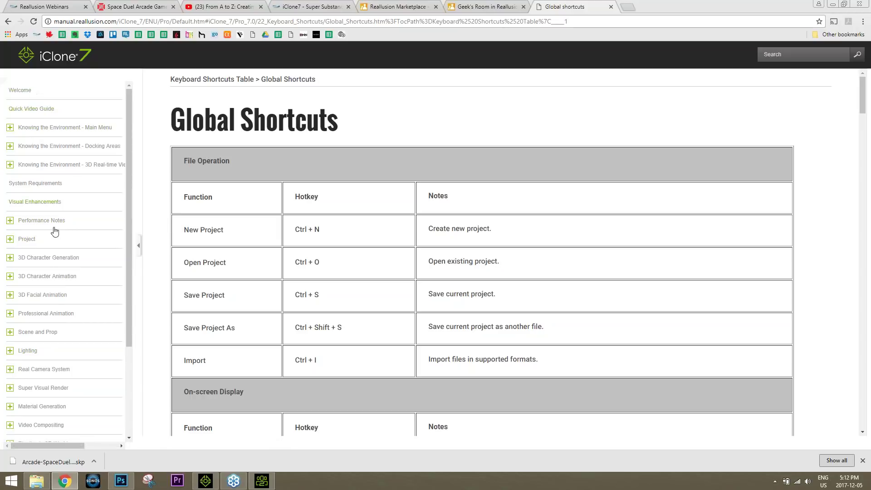
scroll(55, 272, "down", 3)
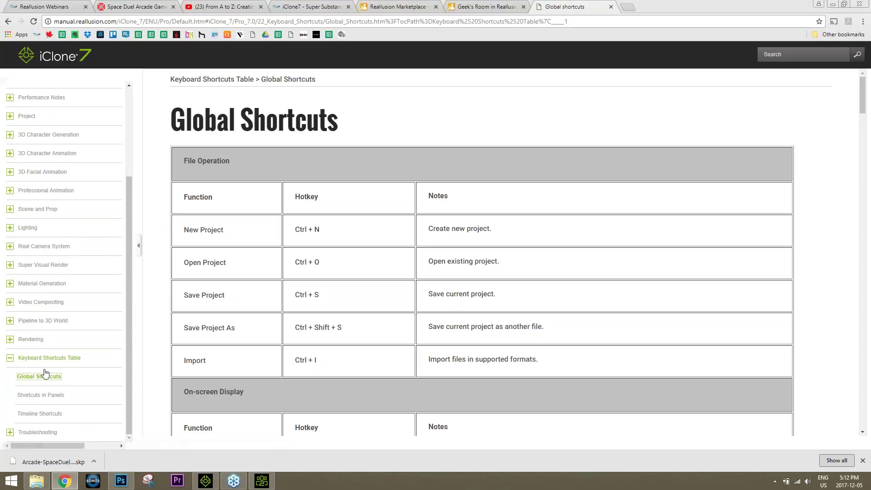
left_click(47, 413)
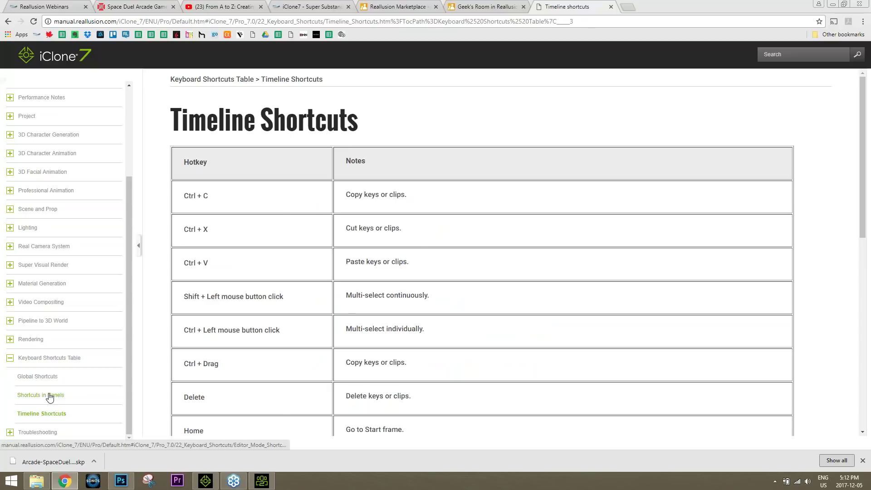
left_click(50, 396)
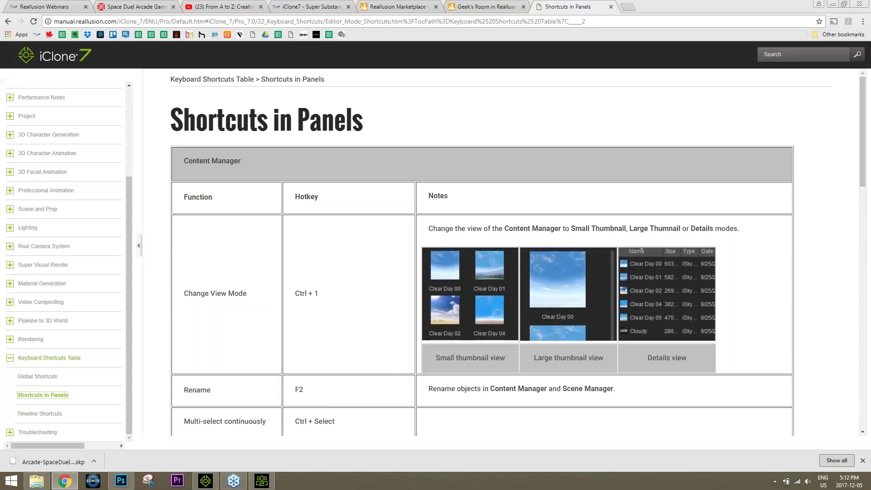
left_click(40, 376)
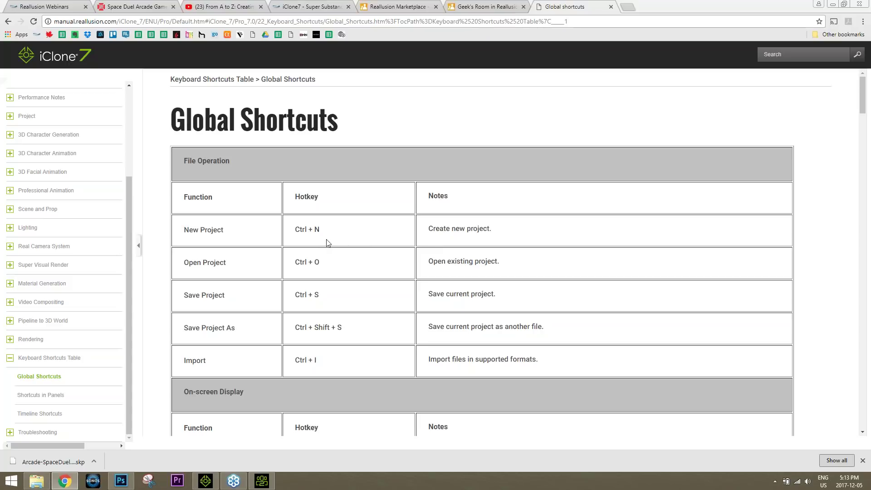
- Search YouTube for "3dtest iclone", open the 3Dtest channel and select its web address
left_click(236, 7)
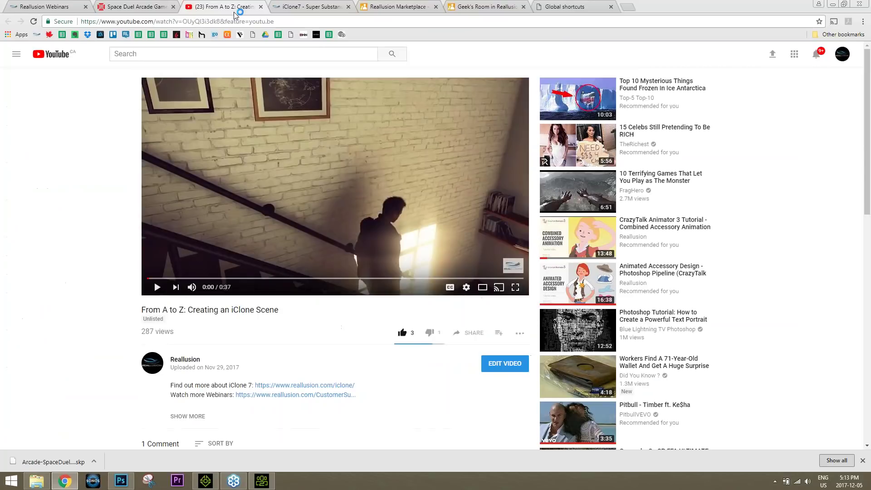
left_click(193, 57)
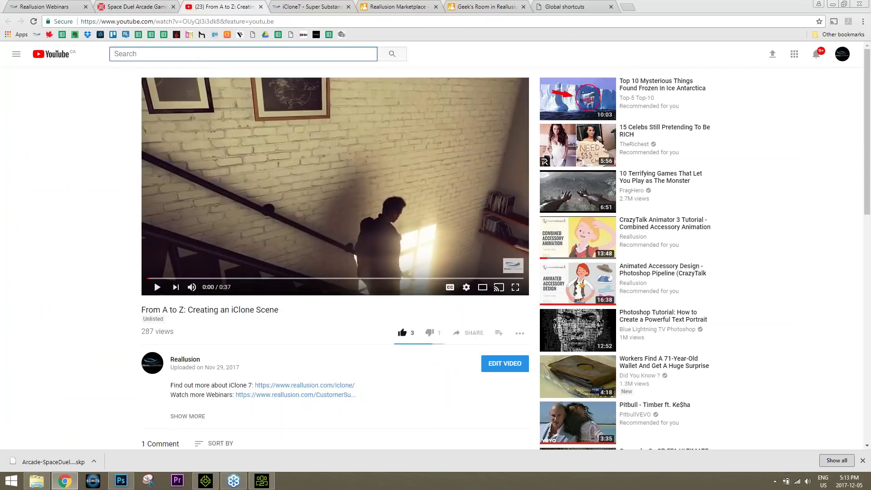
type("3dtest icl")
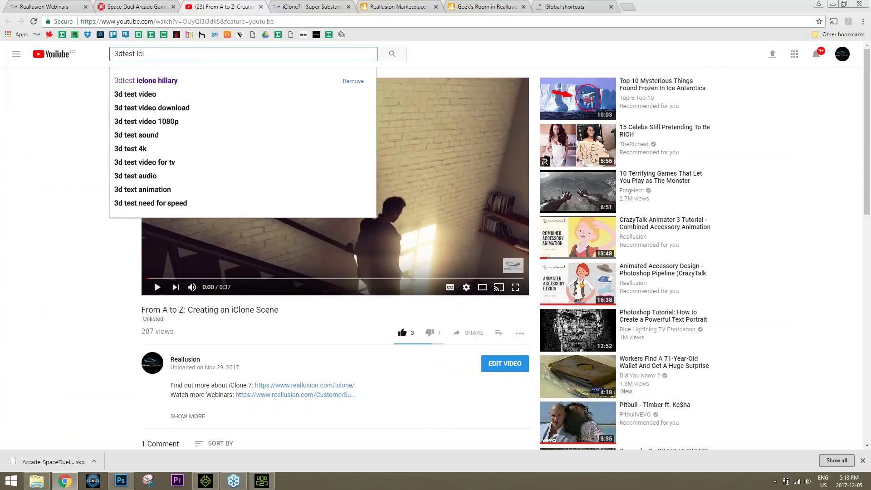
type("one")
key("Return")
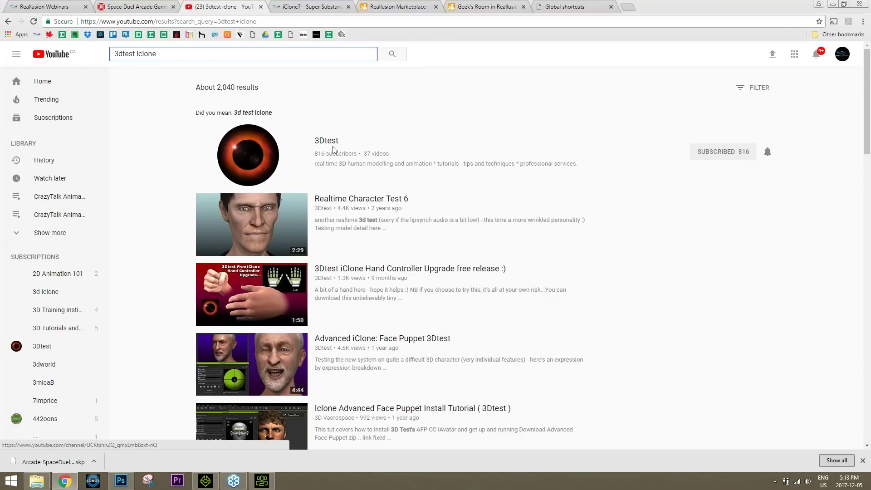
left_click(333, 147)
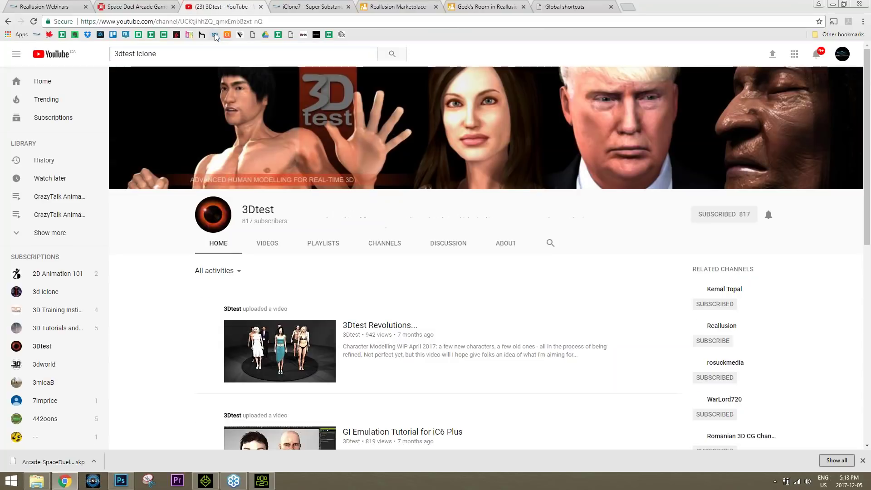
left_click(284, 21)
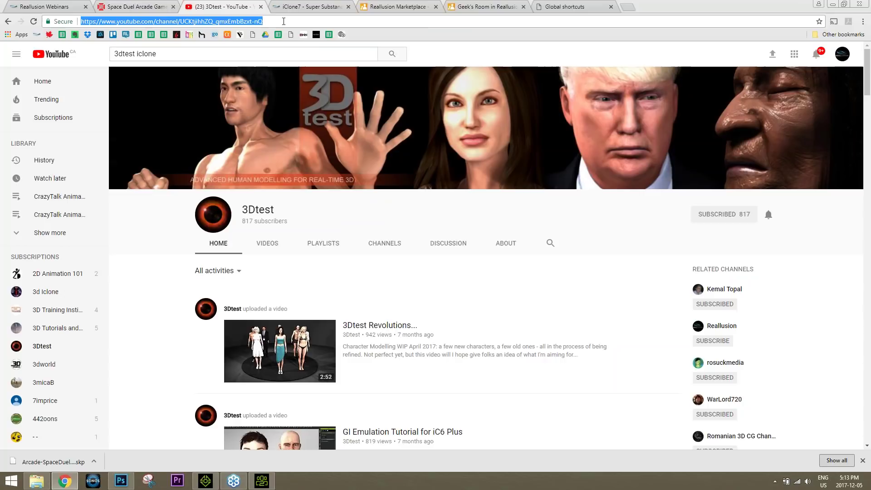
left_click(472, 149)
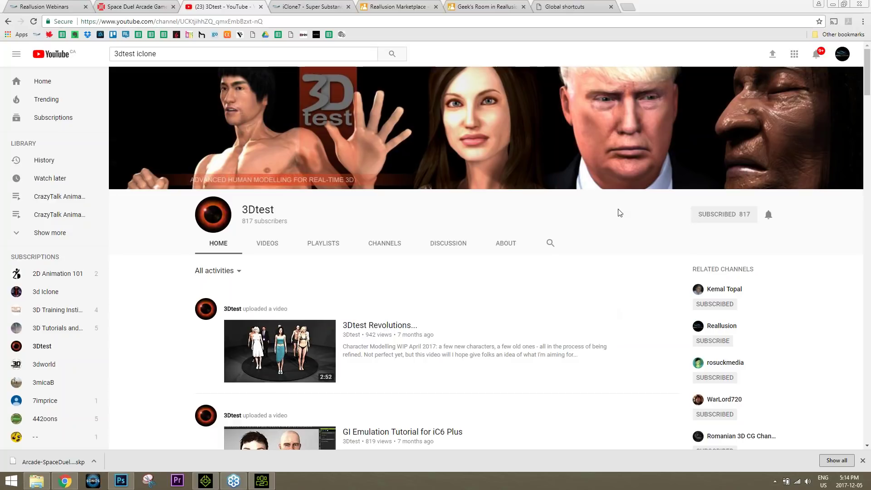
- Search Google for "3dxchange edition comparison" and return to the Super Substance Tools page
left_click(326, 3)
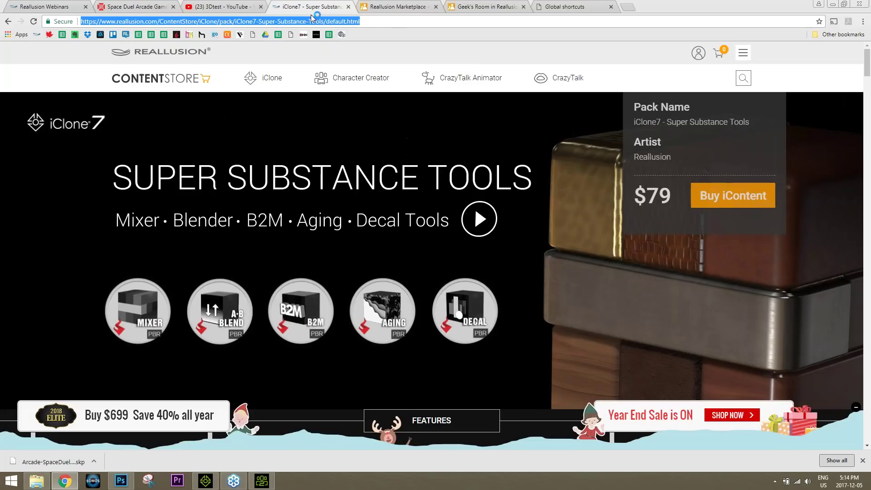
left_click(317, 19)
type("3dxchange ")
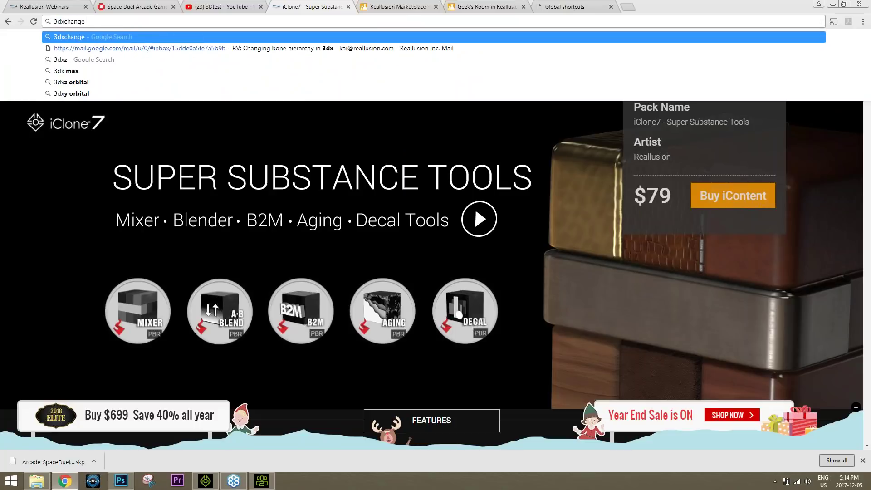
type("edition comparison")
key("Return")
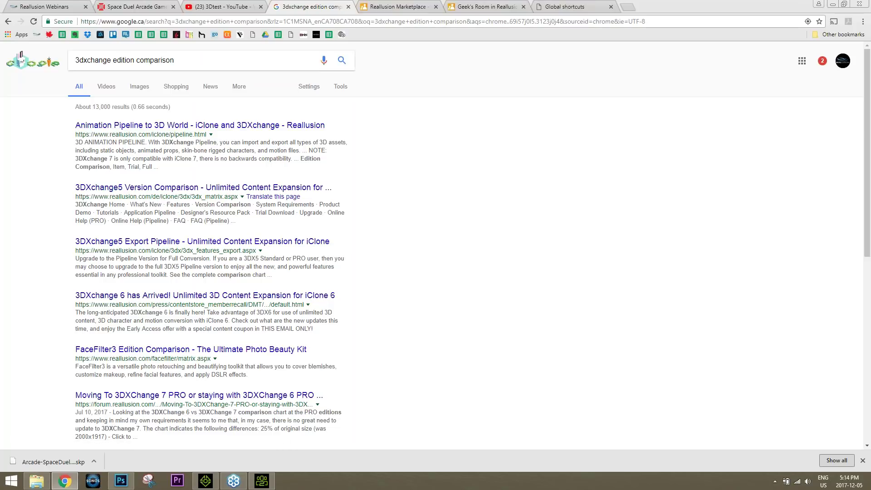
left_click(8, 22)
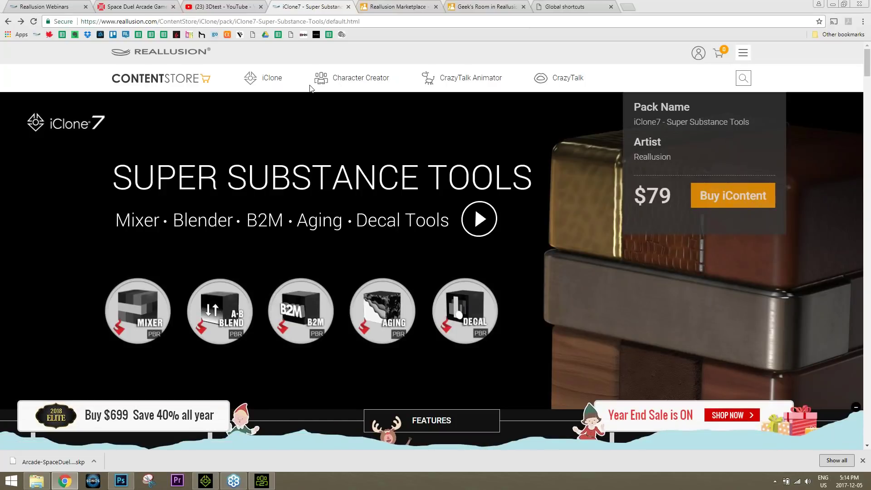
- Go to the Reallusion home page and open the 3DXchange product page from the 3D Animation products
mouse_move(275, 82)
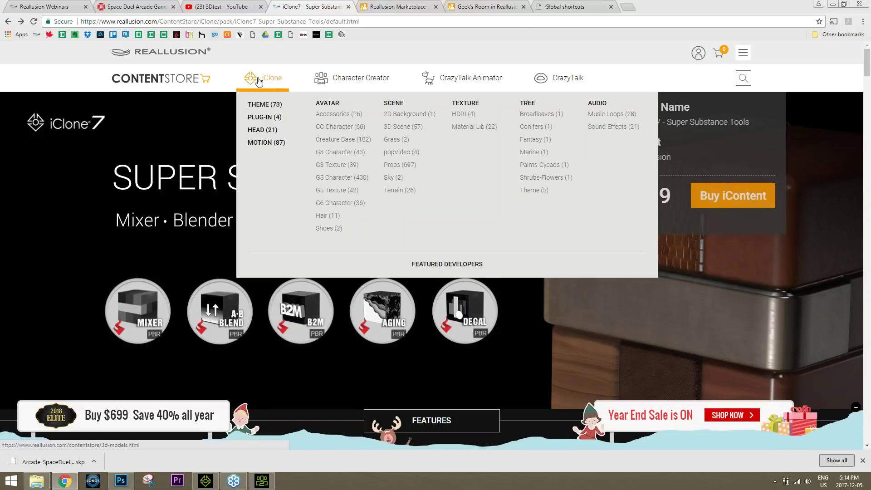
left_click(220, 21)
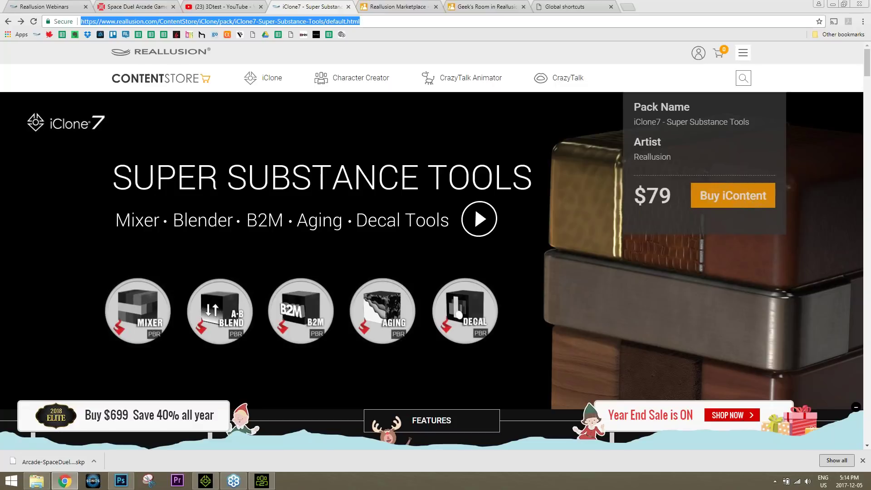
type("rea")
key("Return")
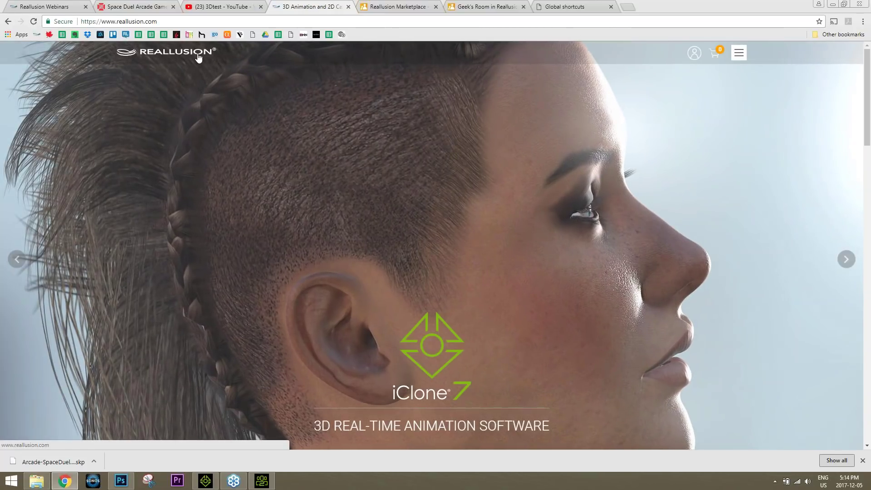
left_click(199, 55)
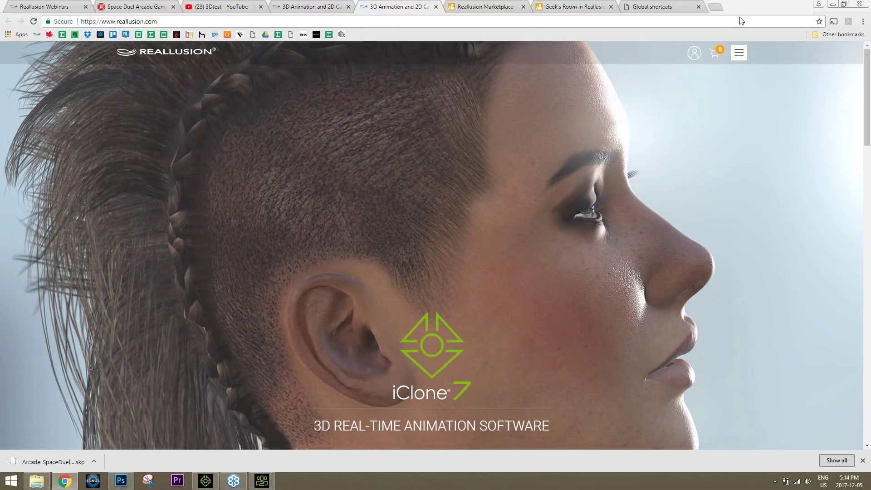
left_click(739, 53)
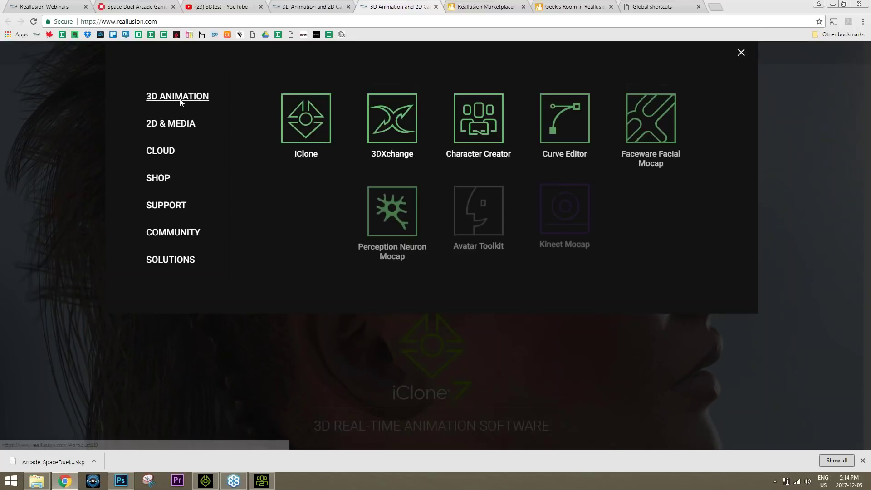
left_click(392, 119)
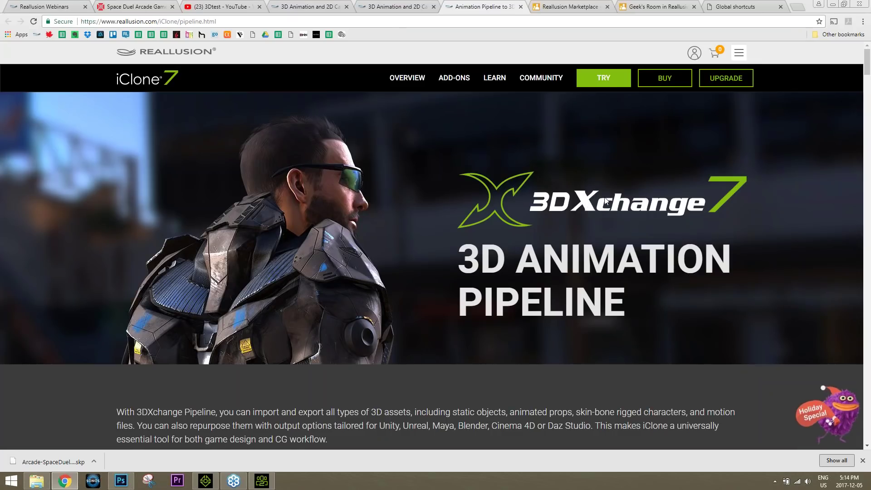
- Open the iClone 7 Features page and look through its 3D Character Creation content
mouse_move(408, 78)
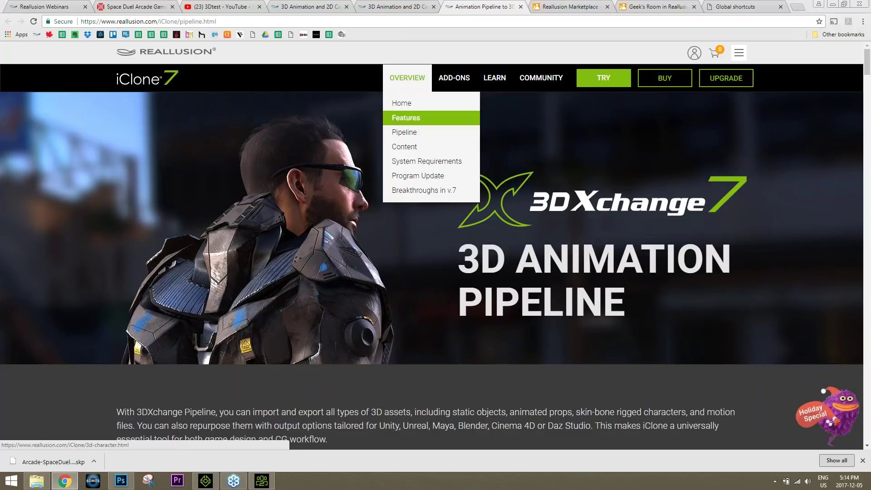
left_click(407, 118)
scroll(480, 305, "down", 15)
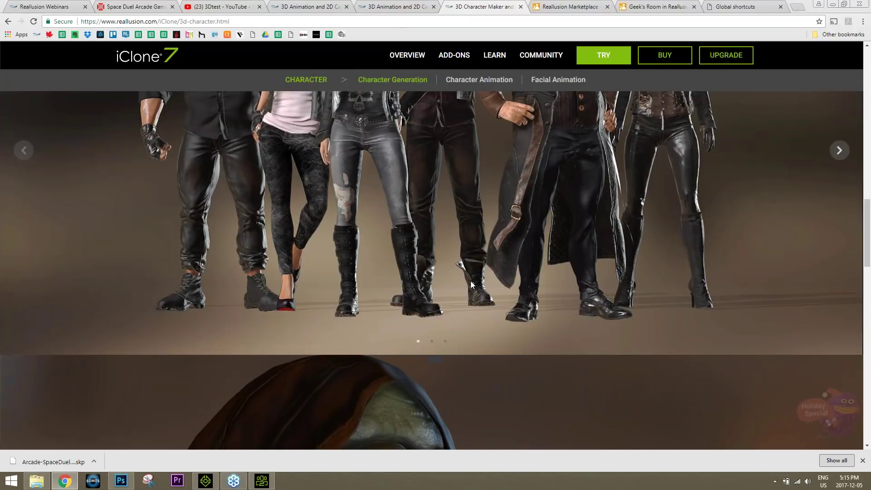
scroll(463, 275, "up", 15)
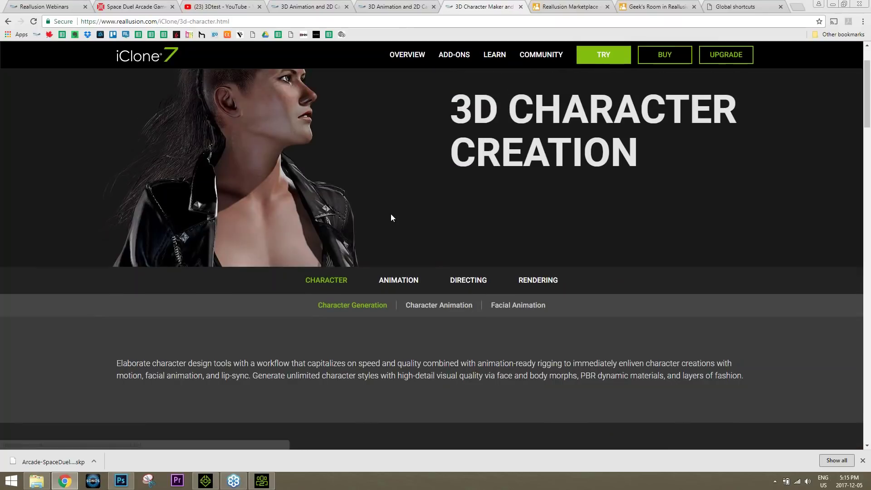
scroll(392, 218, "up", 2)
- Open the iClone 7 Pipeline page and look through the 3DXchange features down to the edition comparison
mouse_move(407, 77)
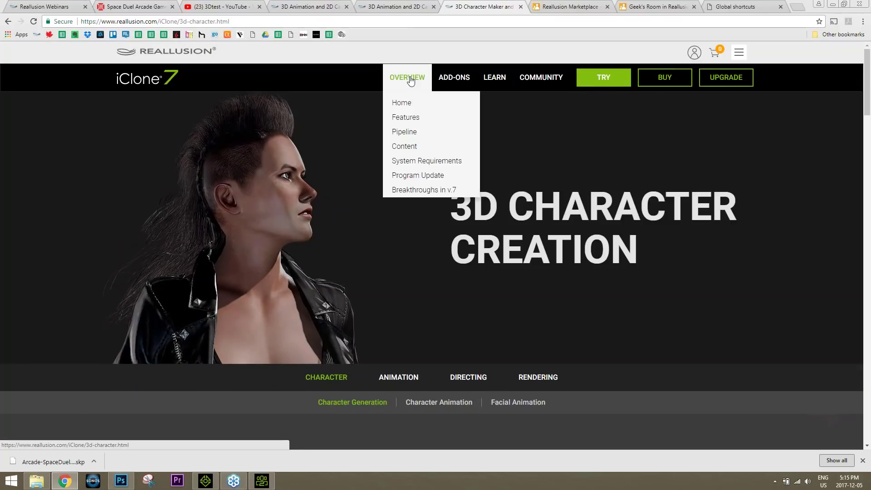
left_click(412, 132)
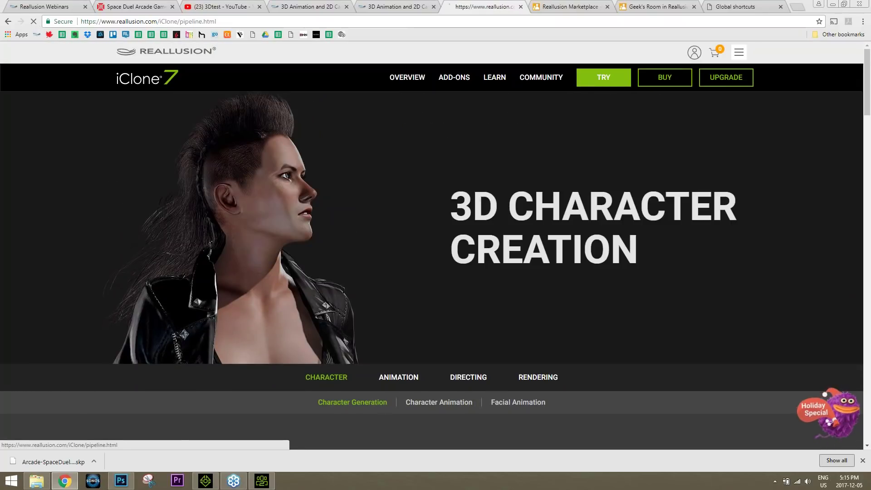
scroll(443, 225, "down", 7)
scroll(443, 224, "down", 15)
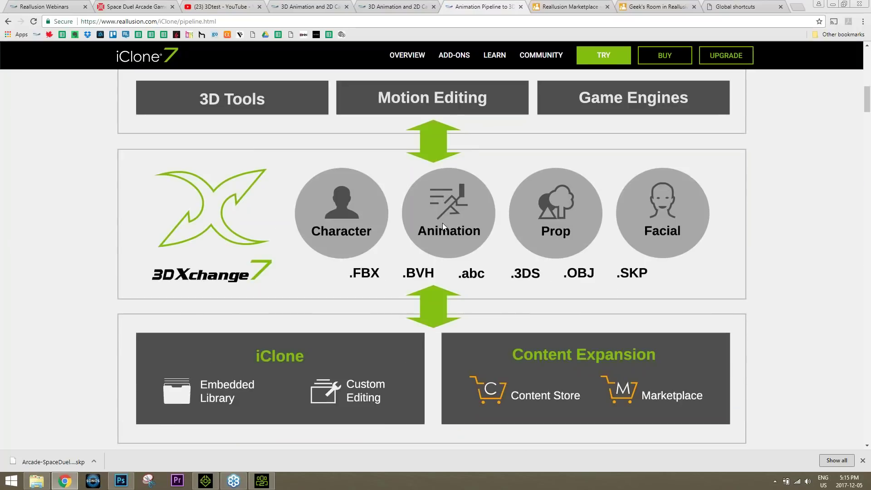
scroll(442, 221, "up", 10)
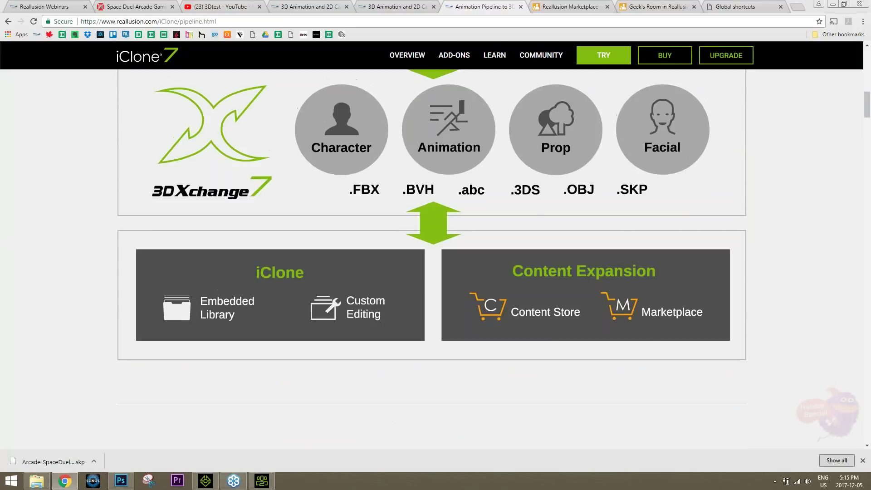
scroll(442, 222, "down", 1)
scroll(439, 223, "down", 20)
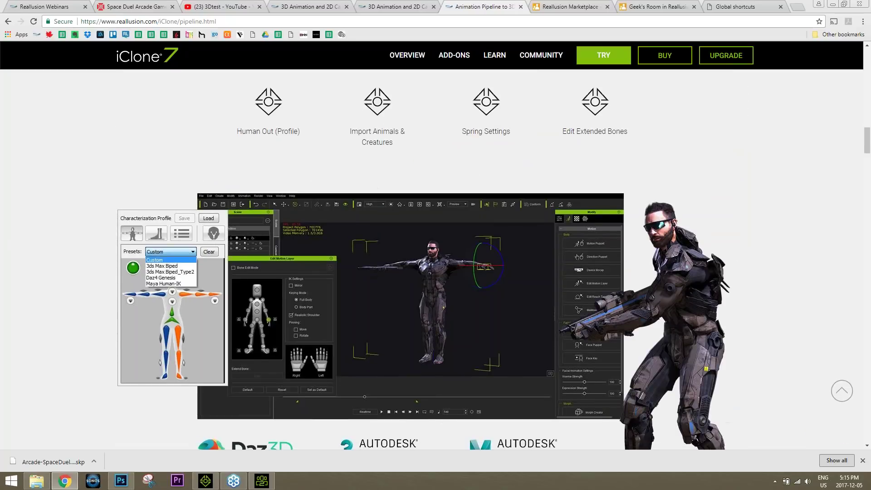
scroll(437, 222, "down", 20)
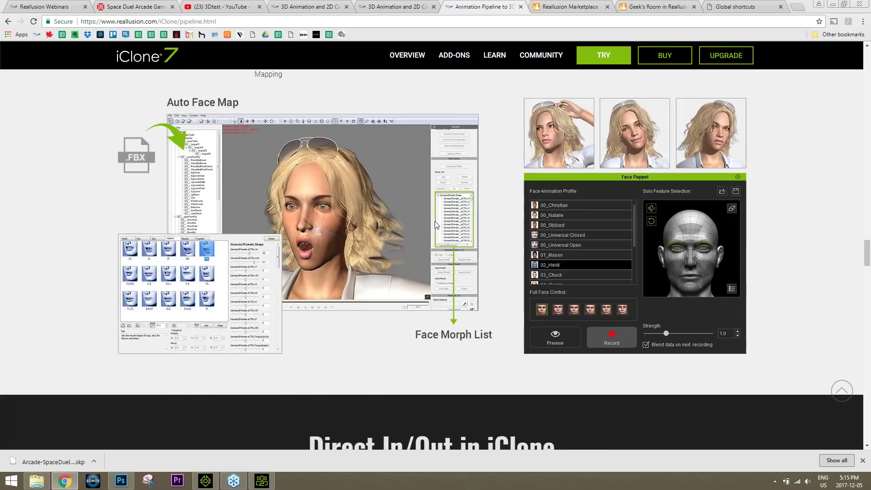
scroll(437, 222, "down", 12)
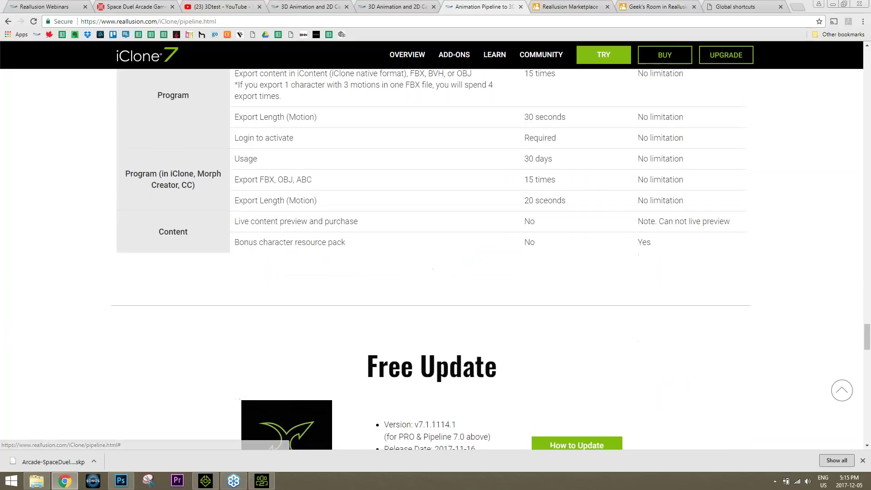
- Examine the 3DXchange 7 Edition Comparison table for the Trial and Full export limits
scroll(436, 222, "up", 3)
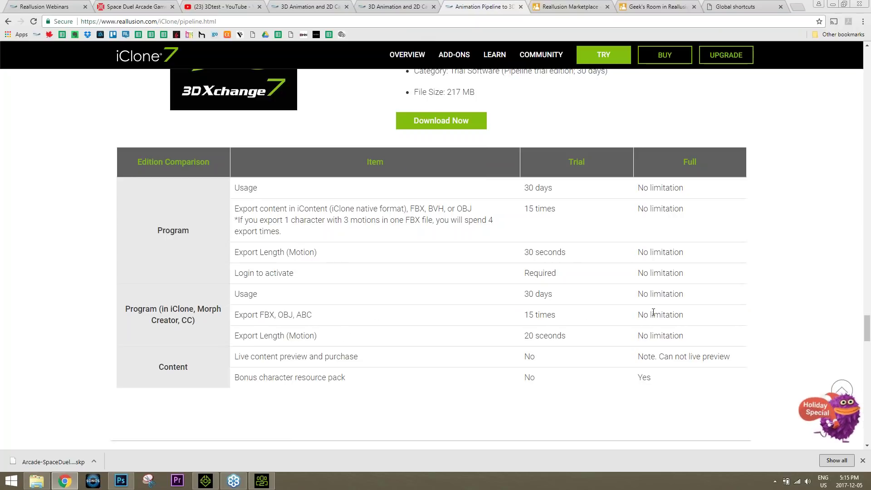
left_click_drag(649, 314, 653, 314)
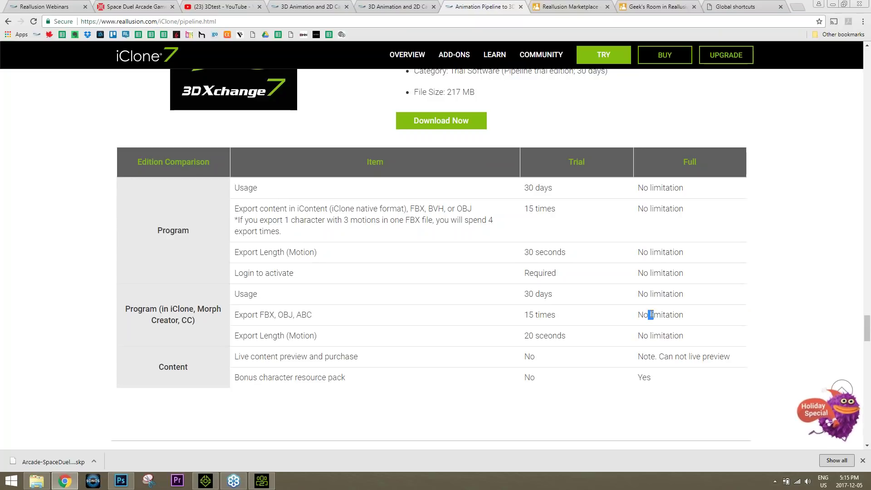
scroll(452, 255, "up", 2)
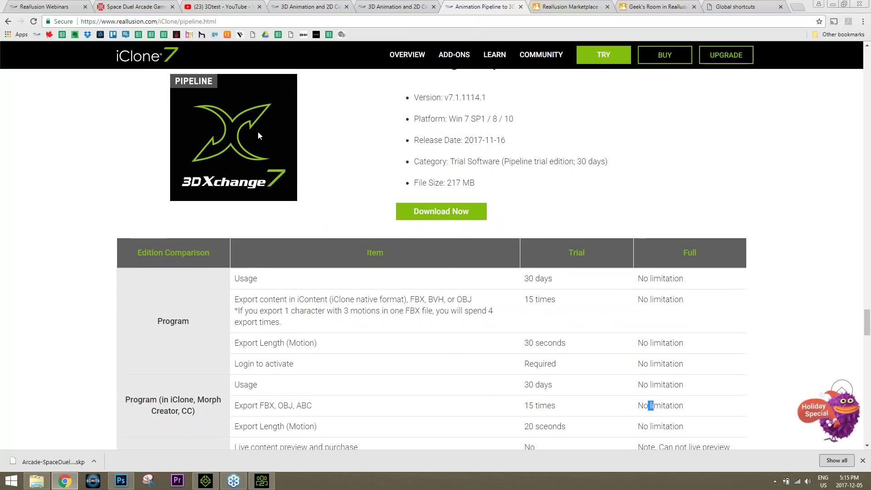
scroll(391, 295, "down", 2)
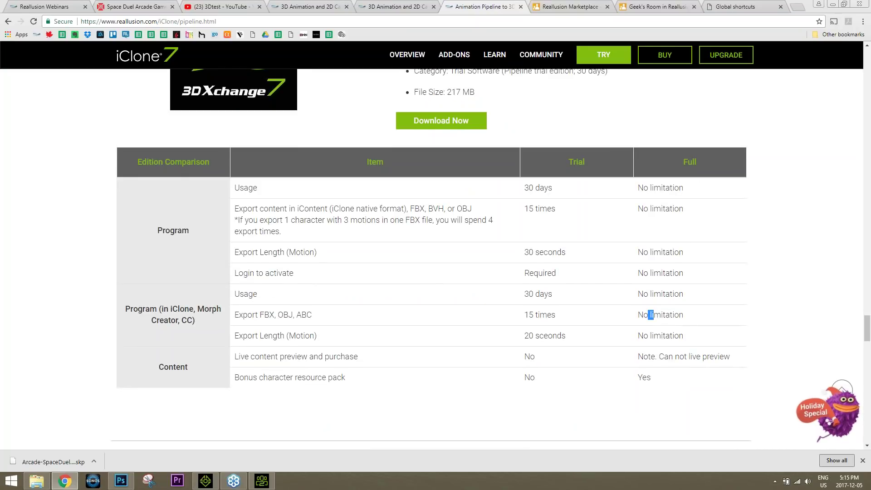
- Review the Direct In/Out in iClone section and the 3DXchange 7 Version History
scroll(623, 302, "up", 12)
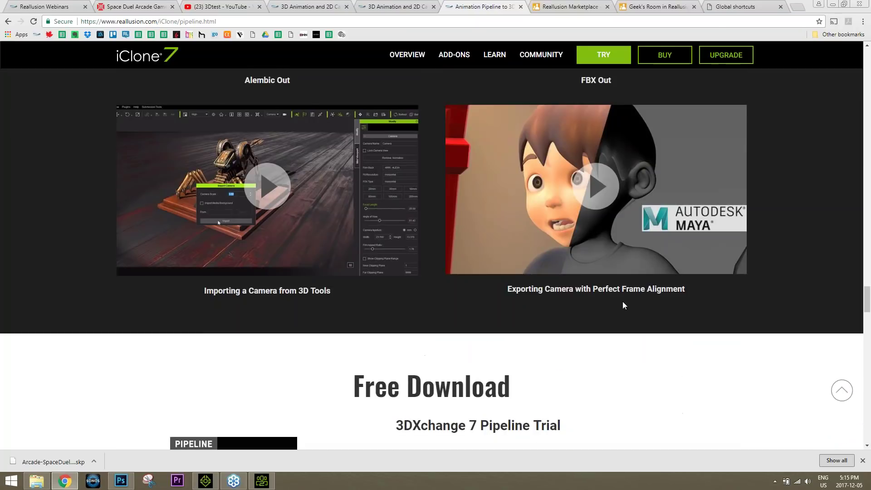
scroll(623, 301, "up", 5)
scroll(635, 308, "down", 15)
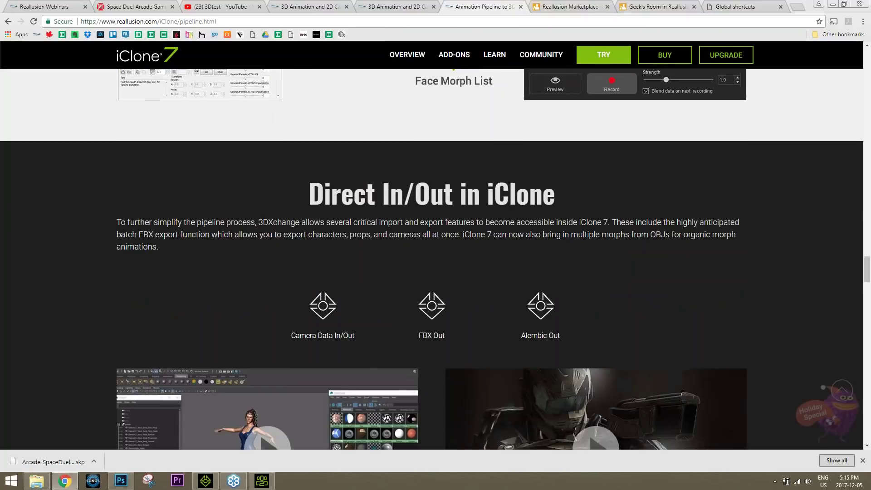
scroll(651, 318, "down", 11)
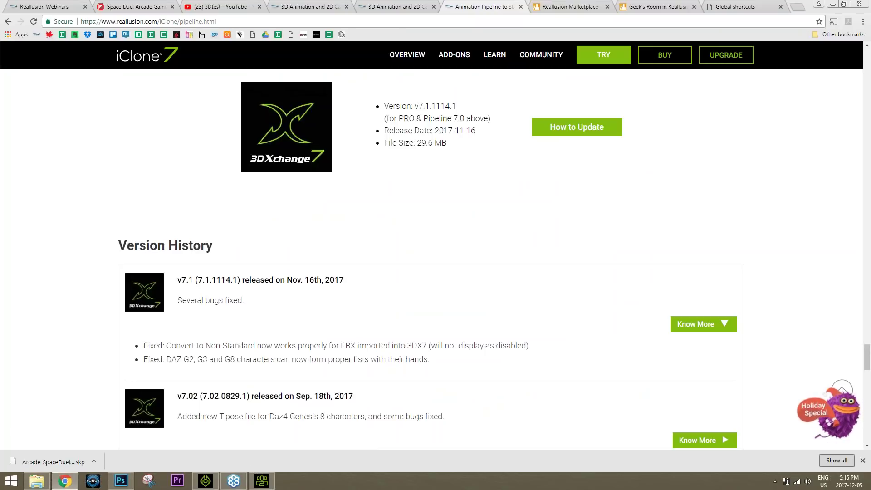
mouse_move(267, 479)
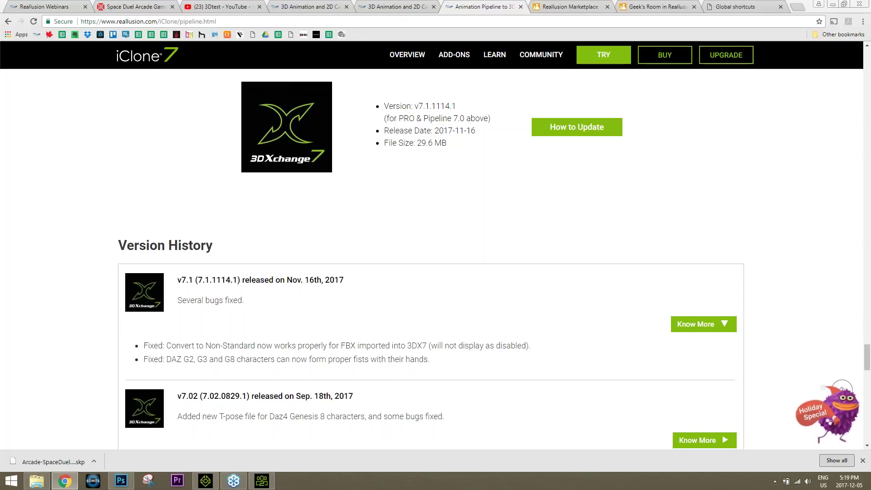
- Switch to the 3Dtest YouTube page and search YouTube for "popvideo playlist"
left_click(225, 10)
left_click_drag(212, 54, 111, 53)
type("pop")
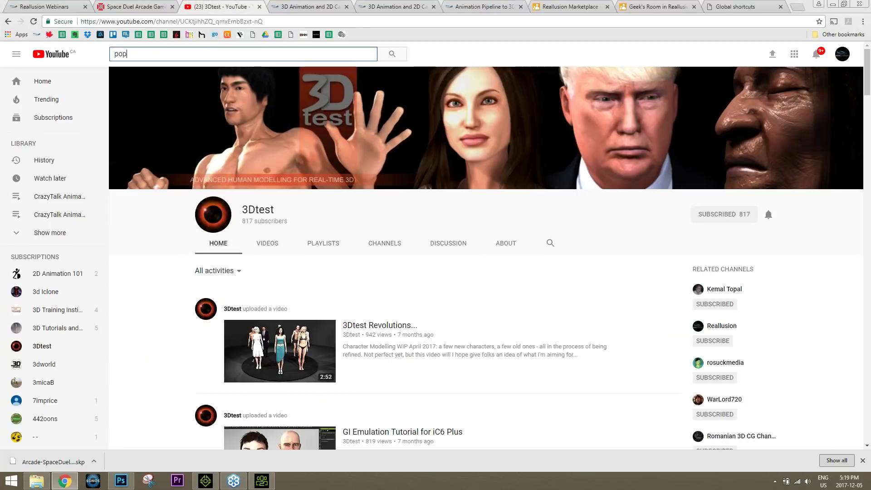
type("video playlist")
key("Return")
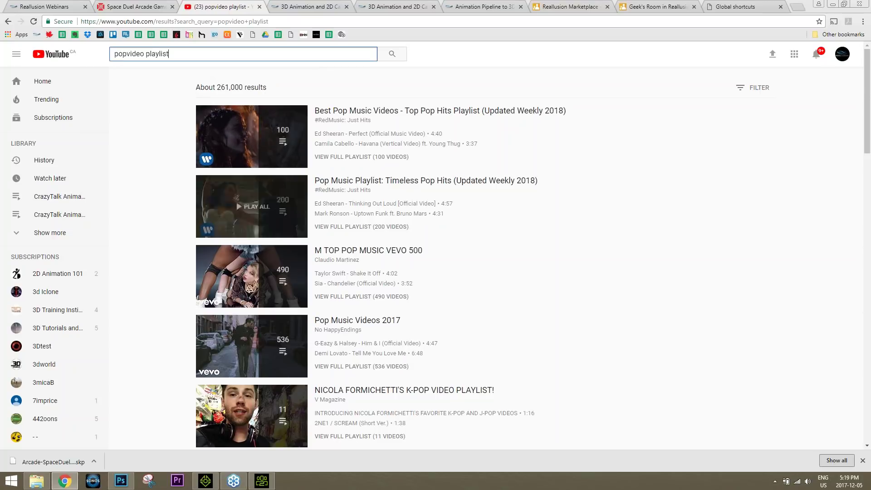
- Refine the YouTube search to "reallusion popvideo playlist" and look through the listed popVideo 3 tutorials
left_click(116, 58)
type("reallusion")
key("Return")
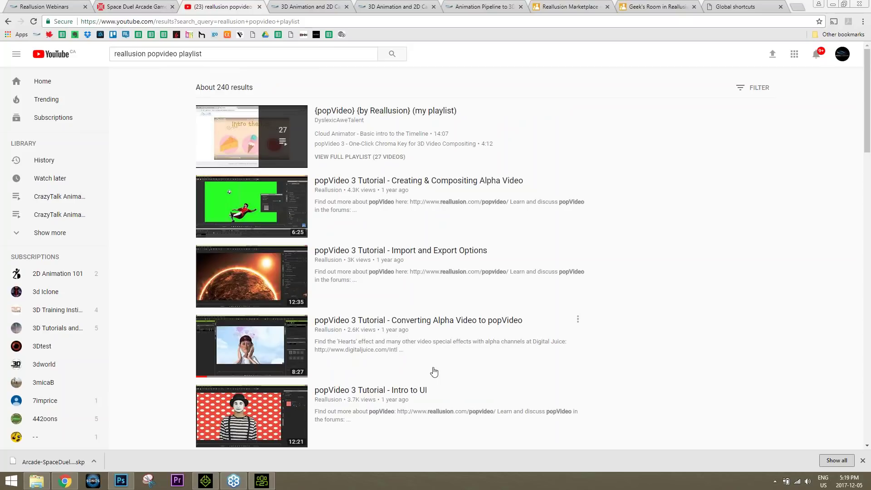
scroll(168, 347, "down", 7)
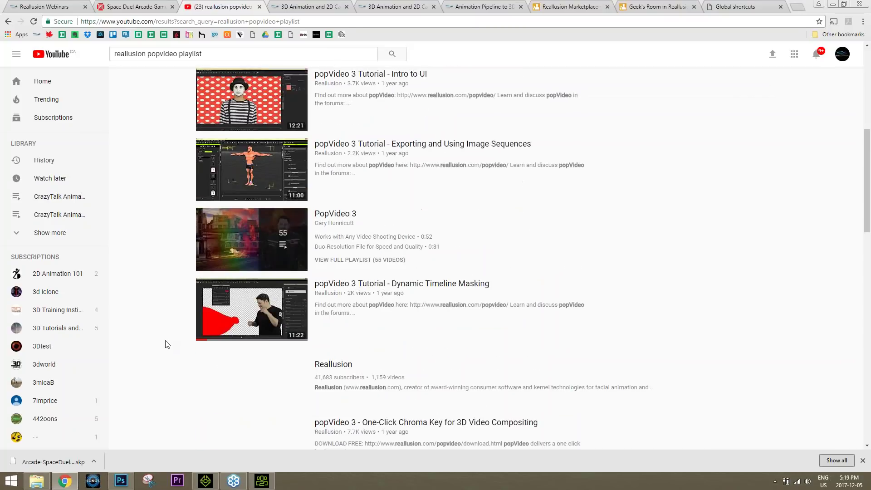
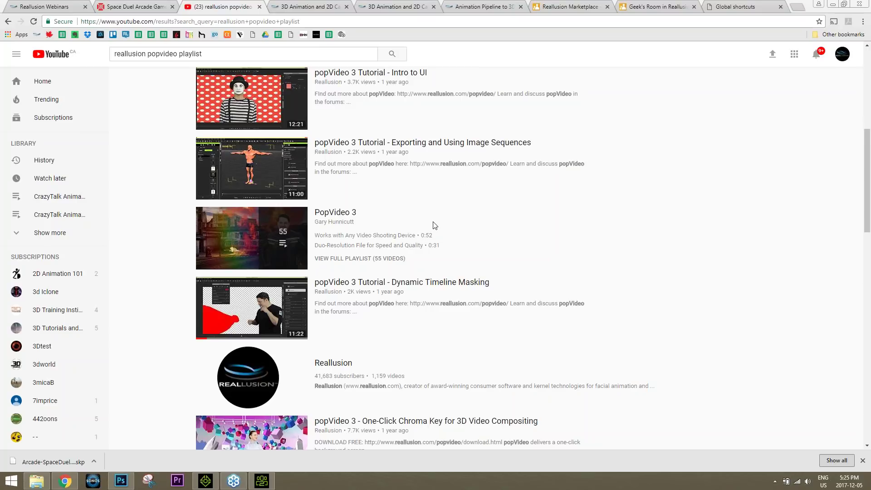
- Search YouTube for "iclone camera import maya" and open the iClone 7 Tutorial - Importing Cameras from Maya video
key("slash")
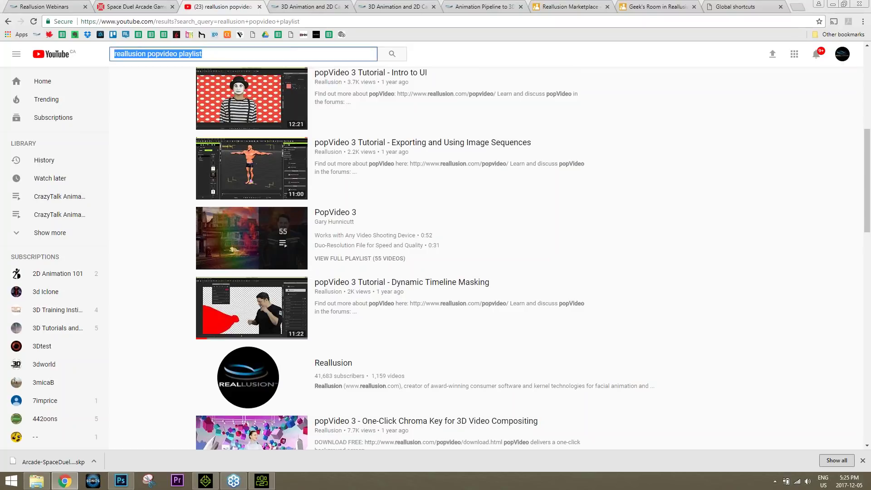
type("iclone camer")
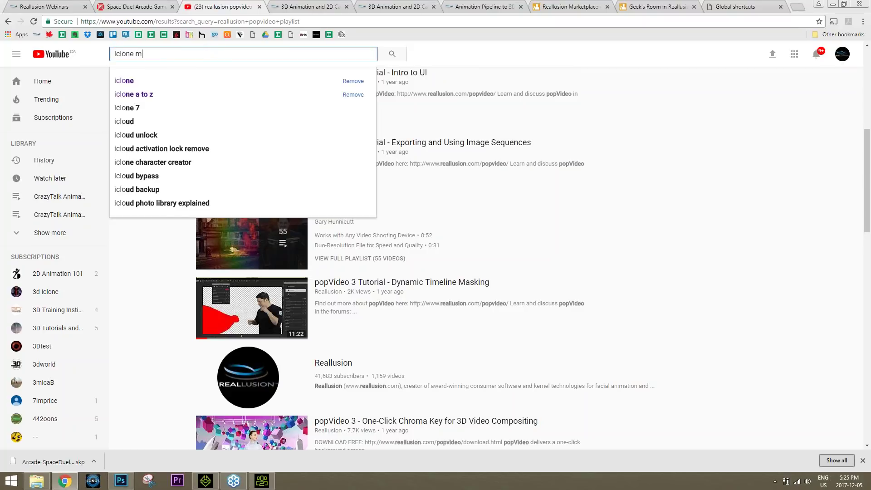
type("a import ")
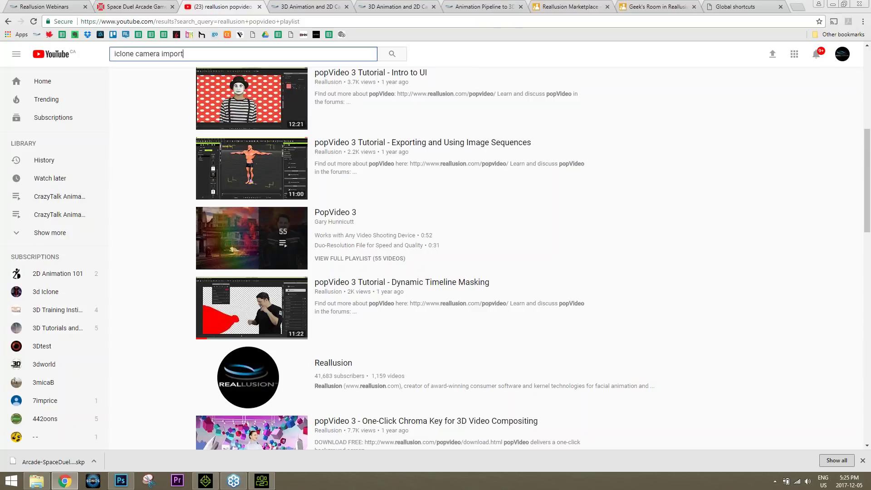
type("maya")
key("Return")
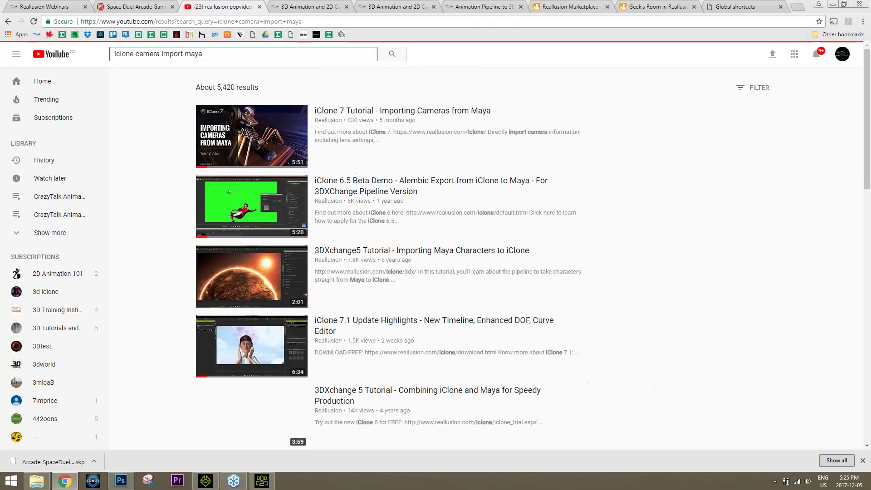
left_click(435, 114)
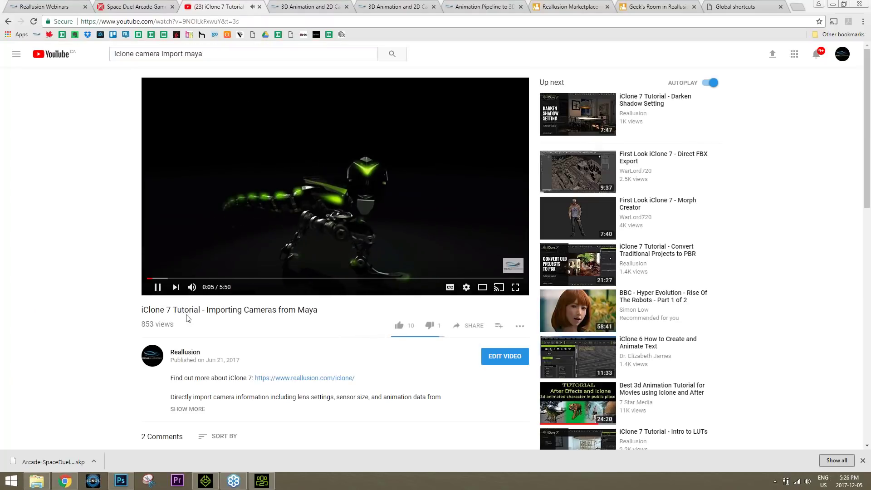
- Pause the Maya camera tutorial and copy its short share link
key("k")
left_click(470, 326)
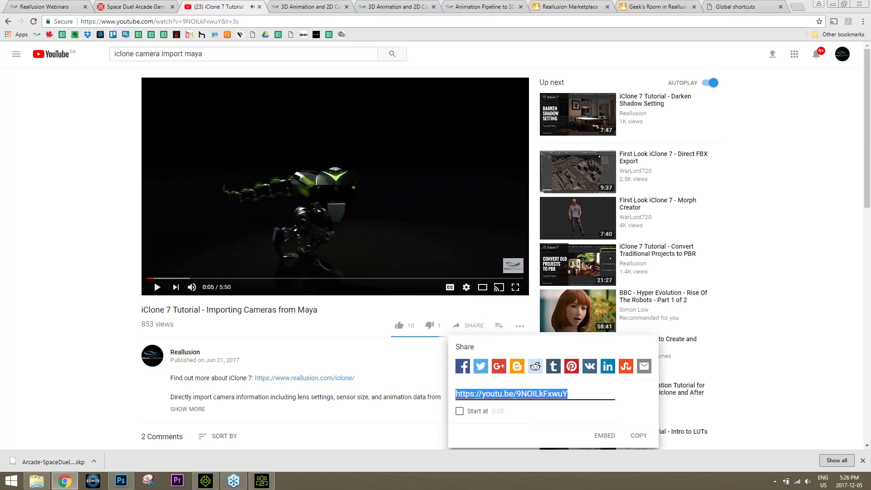
left_click(569, 389)
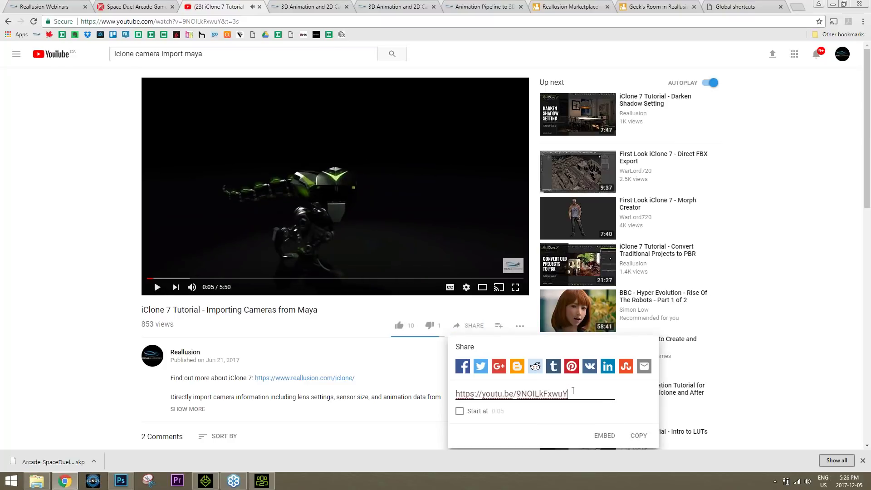
right_click(501, 393)
left_click(526, 285)
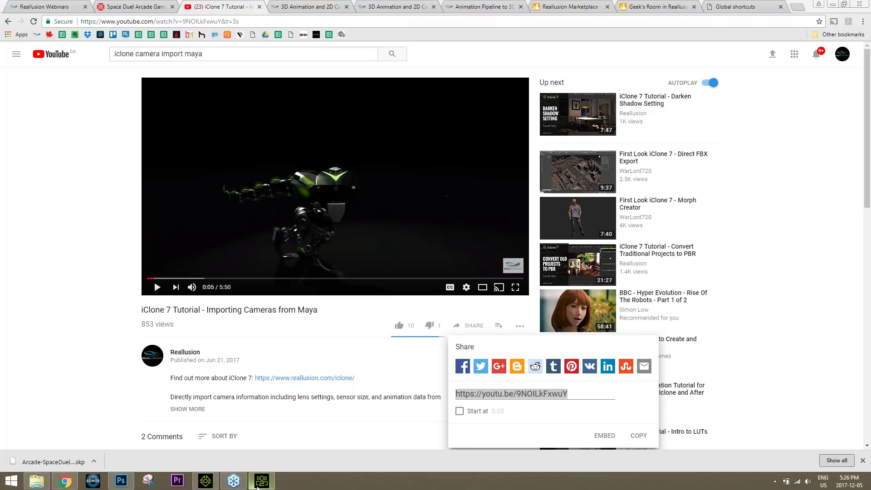
- In the browser page showing the Reallusion home page, run a web search for "tokomotion character creator morpsh"
left_click(327, 9)
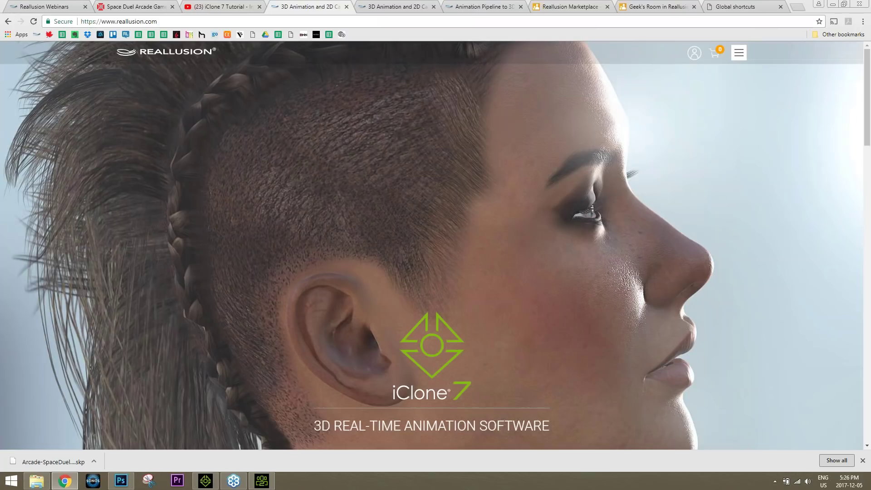
key("ctrl+l")
type("tokomotion iclone charac")
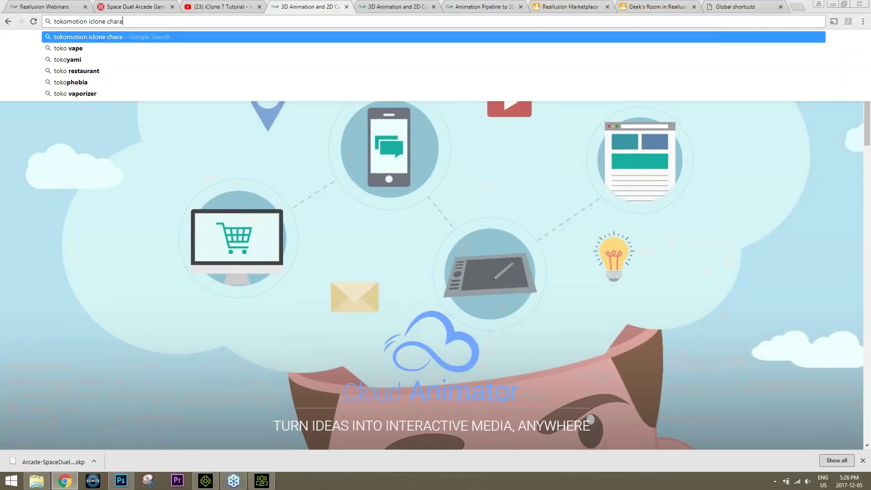
key("ctrl+Left")
key("ctrl+BackSpace")
type("te")
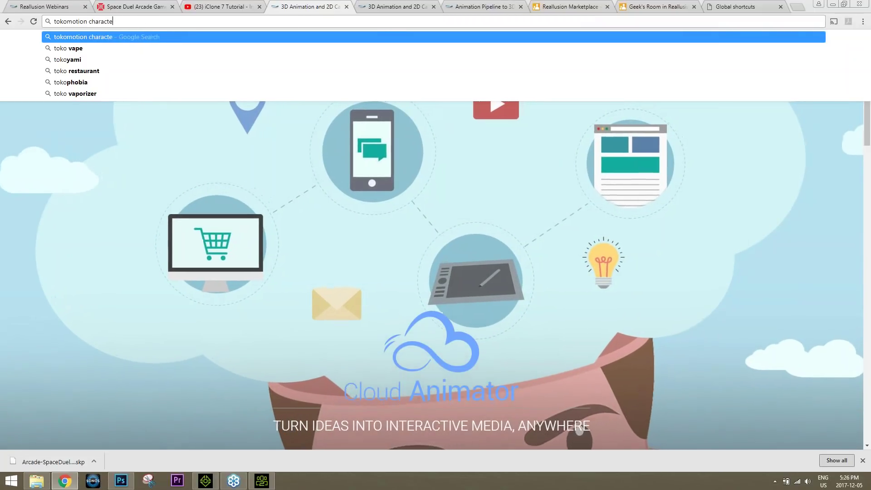
type("r creator morpsh")
key("Return")
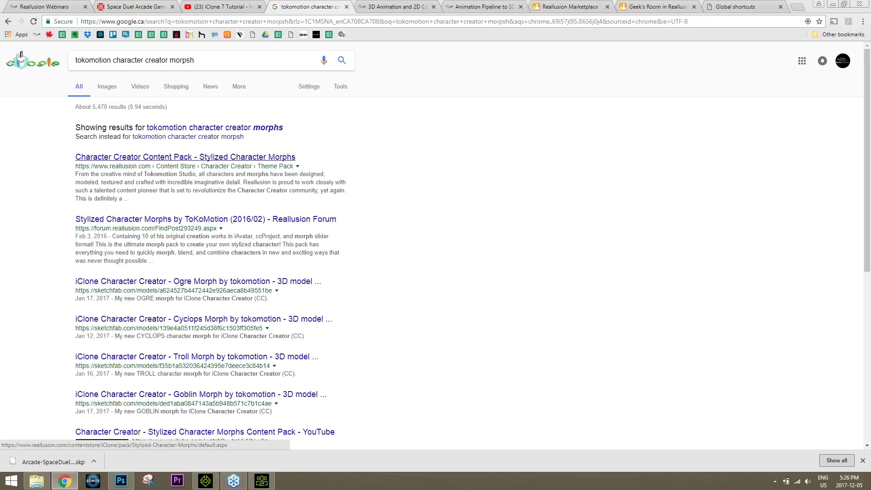
- Open the Stylized Character Morphs content pack page and preview bonus characters such as Peter, Winston and Bunny
left_click(185, 157)
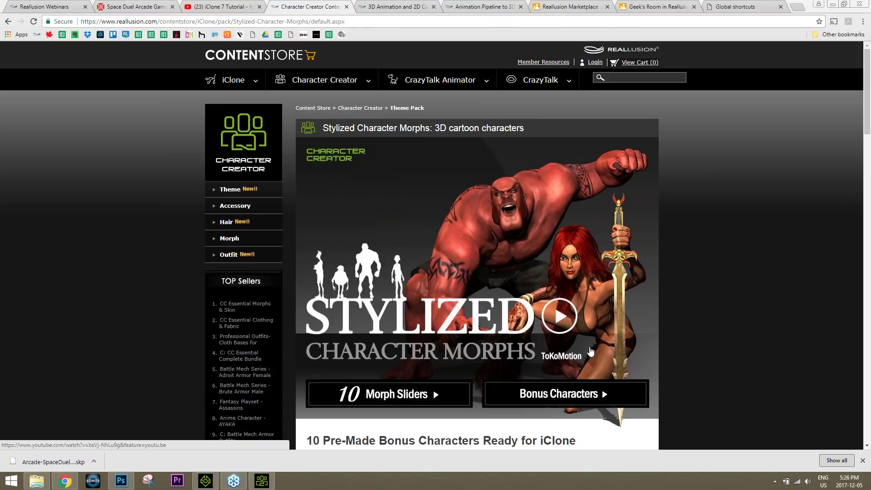
scroll(655, 305, "down", 6)
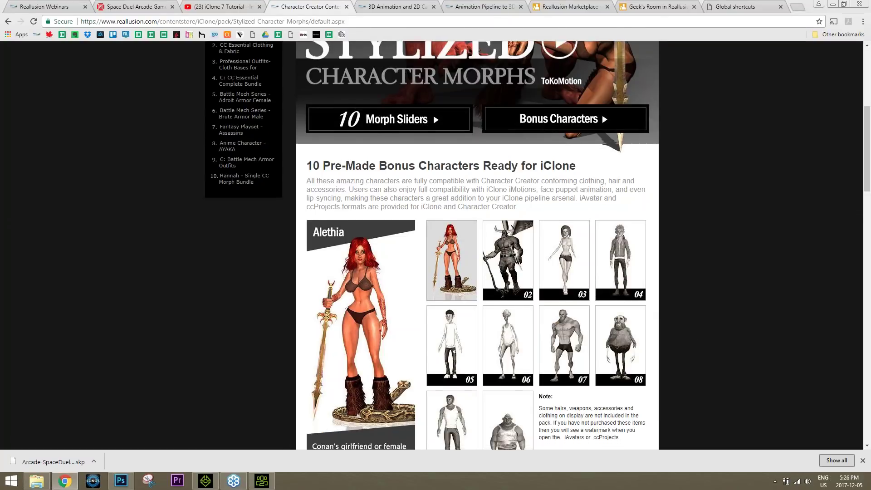
scroll(655, 305, "down", 1)
left_click(464, 307)
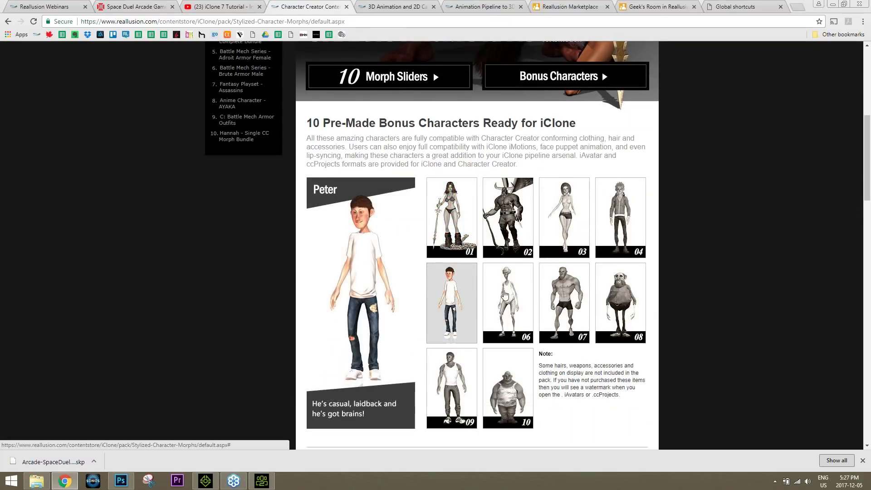
left_click(500, 299)
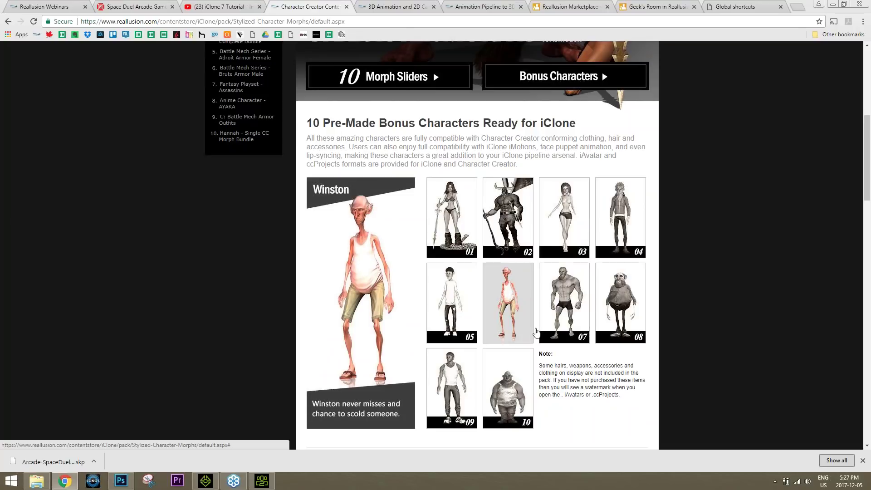
left_click(572, 296)
left_click(573, 211)
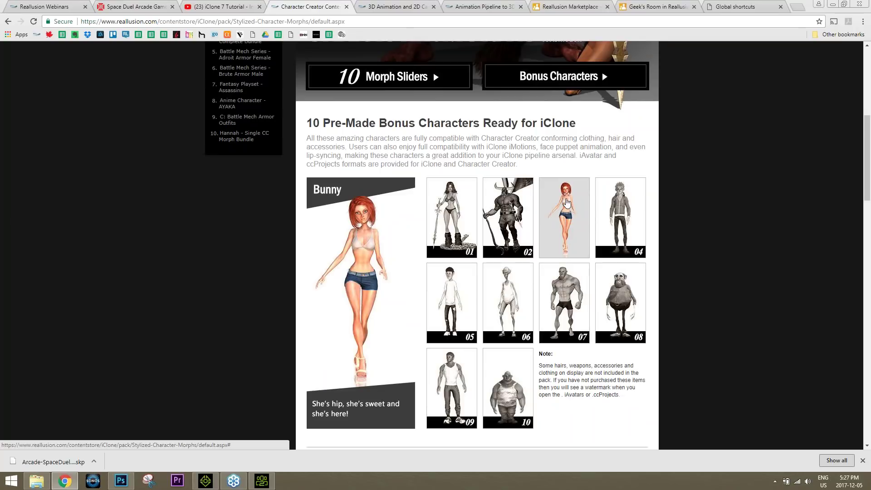
- Switch to Character Creator, show the Full Body morphs, and preview the Peter morph at 100 before returning it to 0
left_click(256, 484)
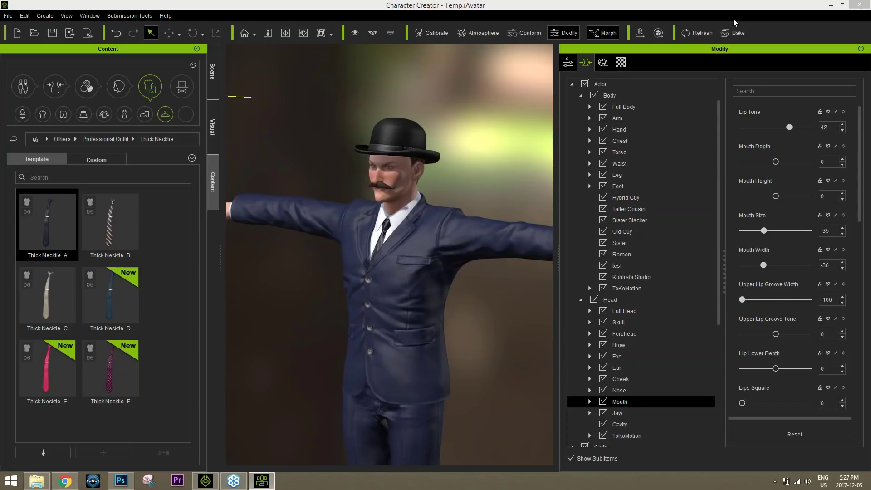
left_click(625, 109)
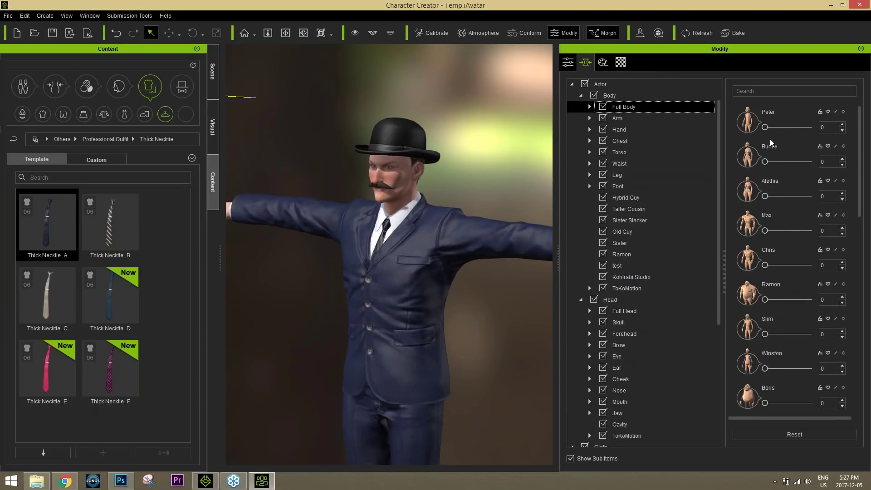
left_click_drag(765, 127, 809, 127)
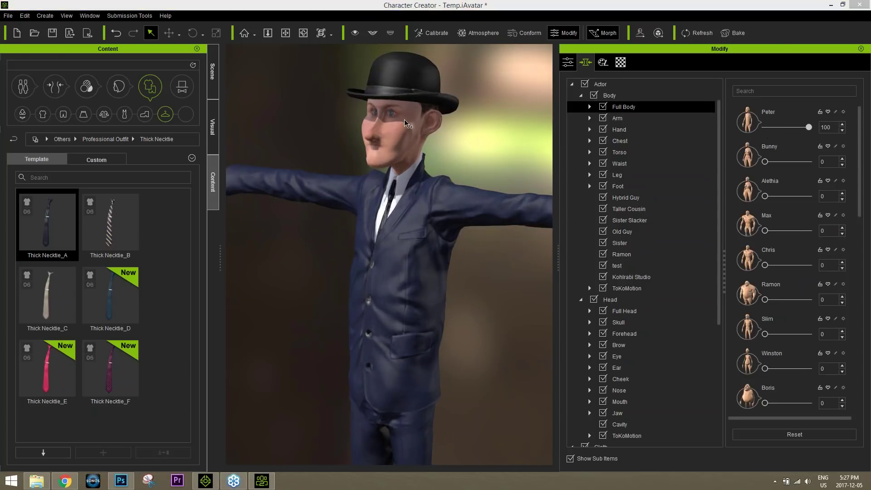
right_click_drag(379, 196, 460, 279)
scroll(453, 282, "up", 5)
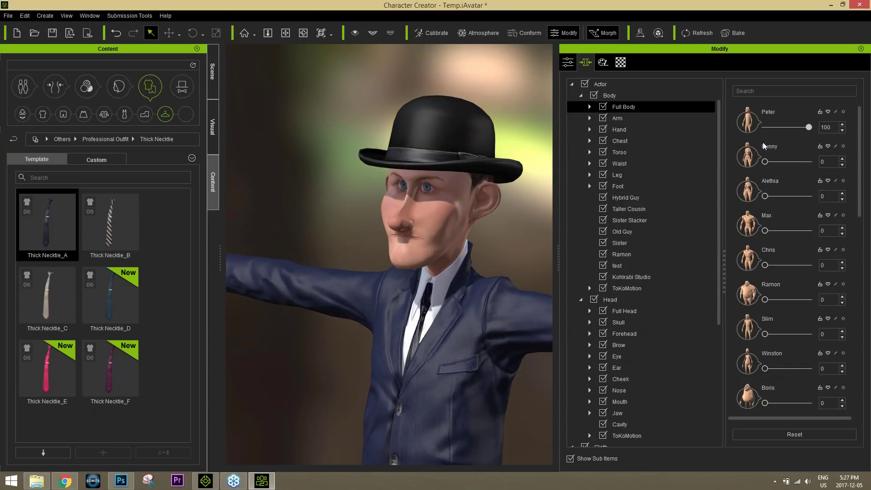
left_click_drag(809, 127, 765, 127)
- Preview the Bunny full-body morph at 100 on the suited character and return it to 0
left_click_drag(766, 162, 806, 164)
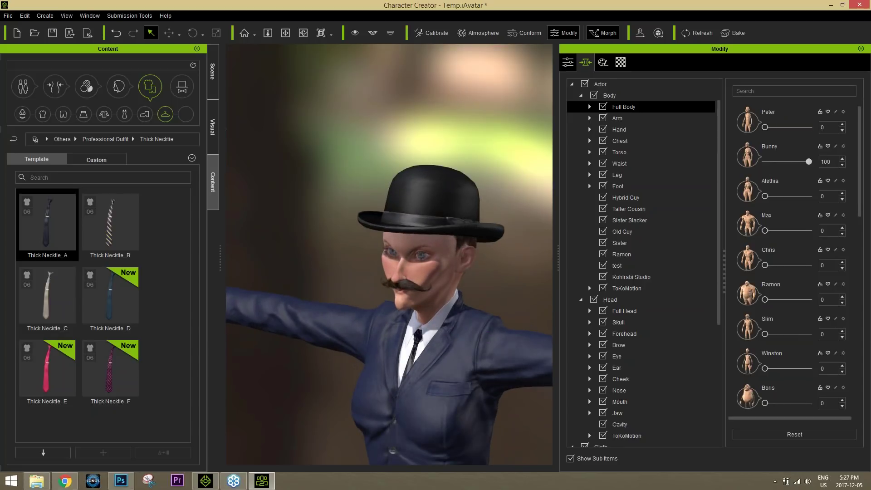
scroll(503, 271, "up", 2)
middle_click_drag(504, 270, 492, 186)
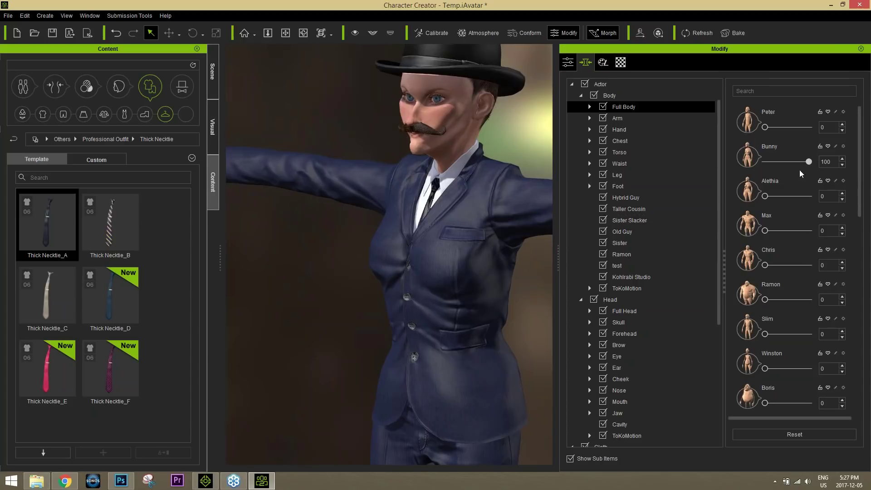
left_click_drag(809, 162, 770, 162)
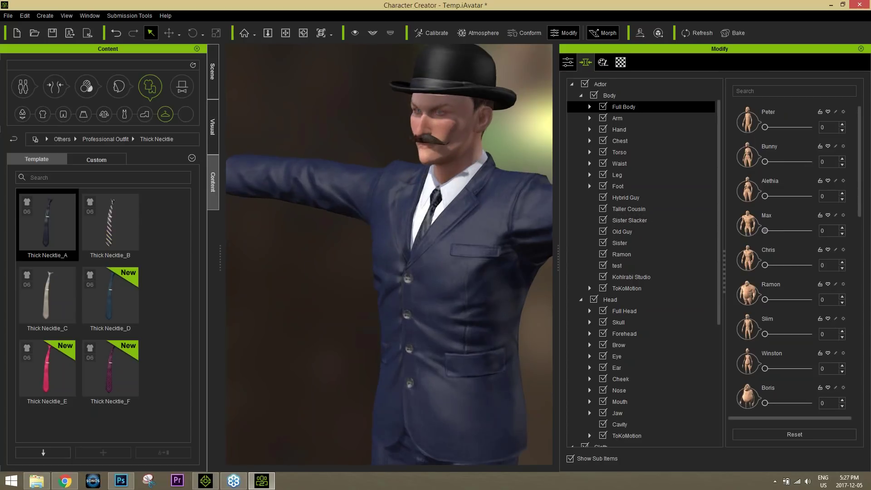
- Preview the Max full-body morph at 100 from another angle and return it to 0
left_click_drag(766, 230, 845, 229)
right_click_drag(390, 335, 501, 322)
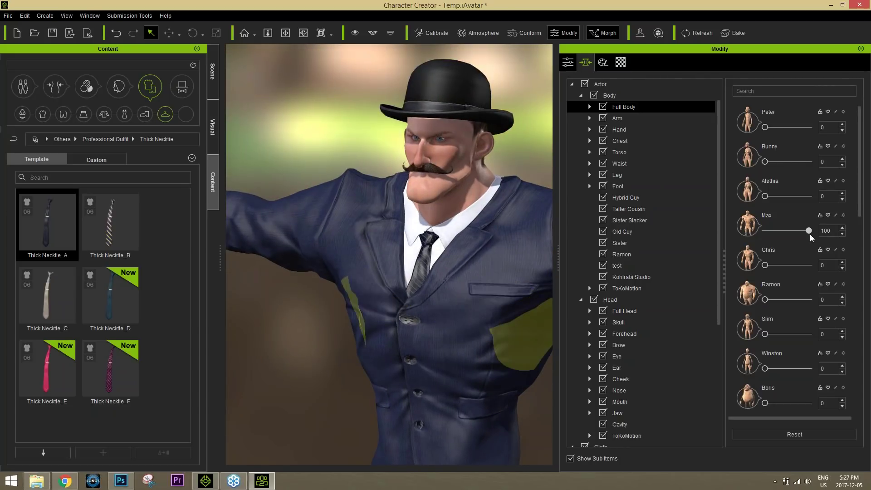
left_click_drag(785, 231, 753, 232)
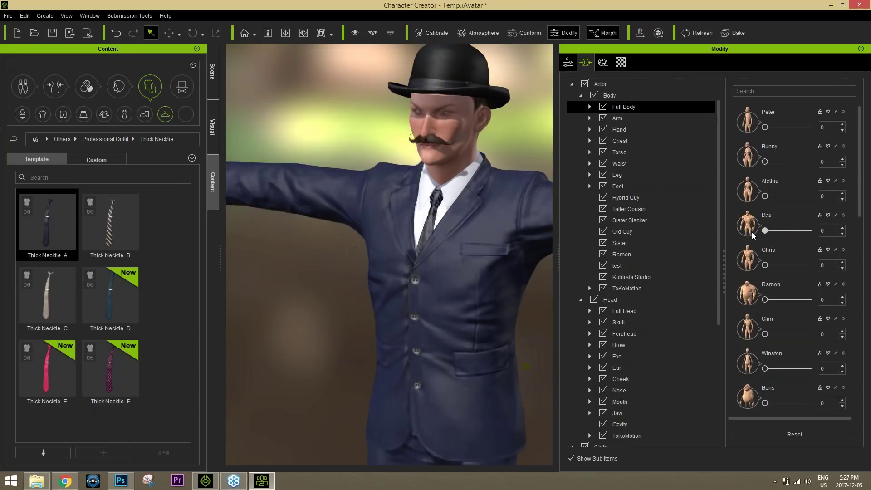